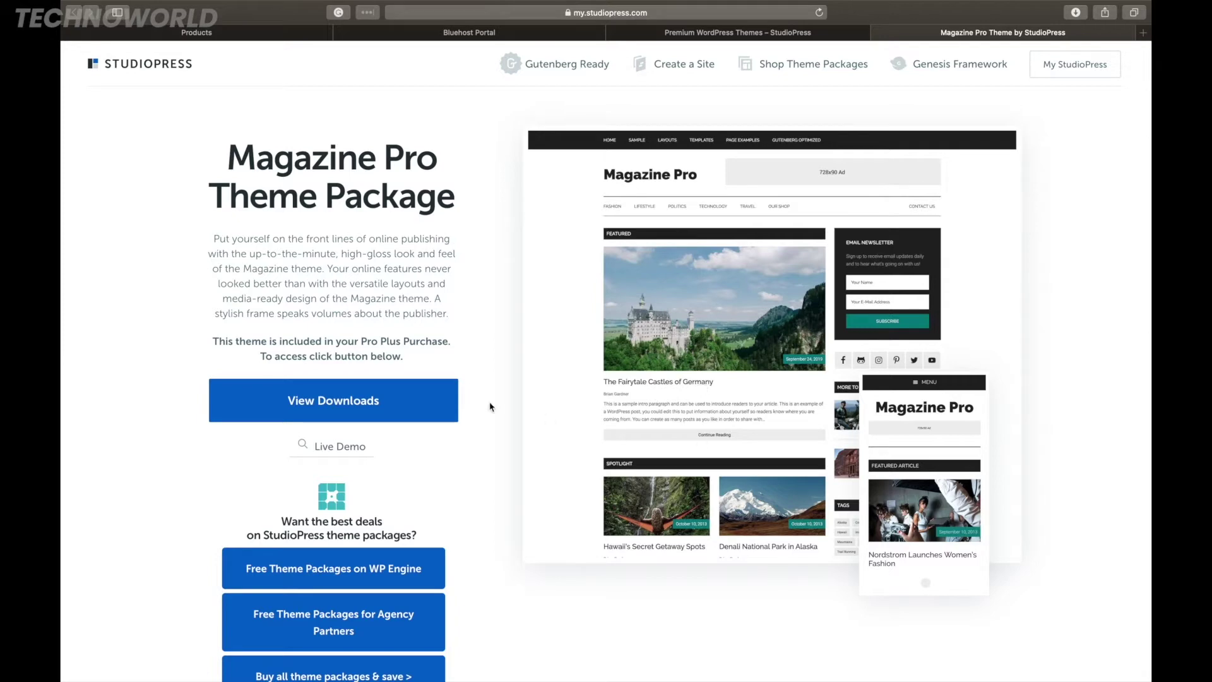
Open the live demo of the Magazine Pro theme and examine its home page layout from header to footer.
click(336, 449)
scroll(532, 450, down, 2)
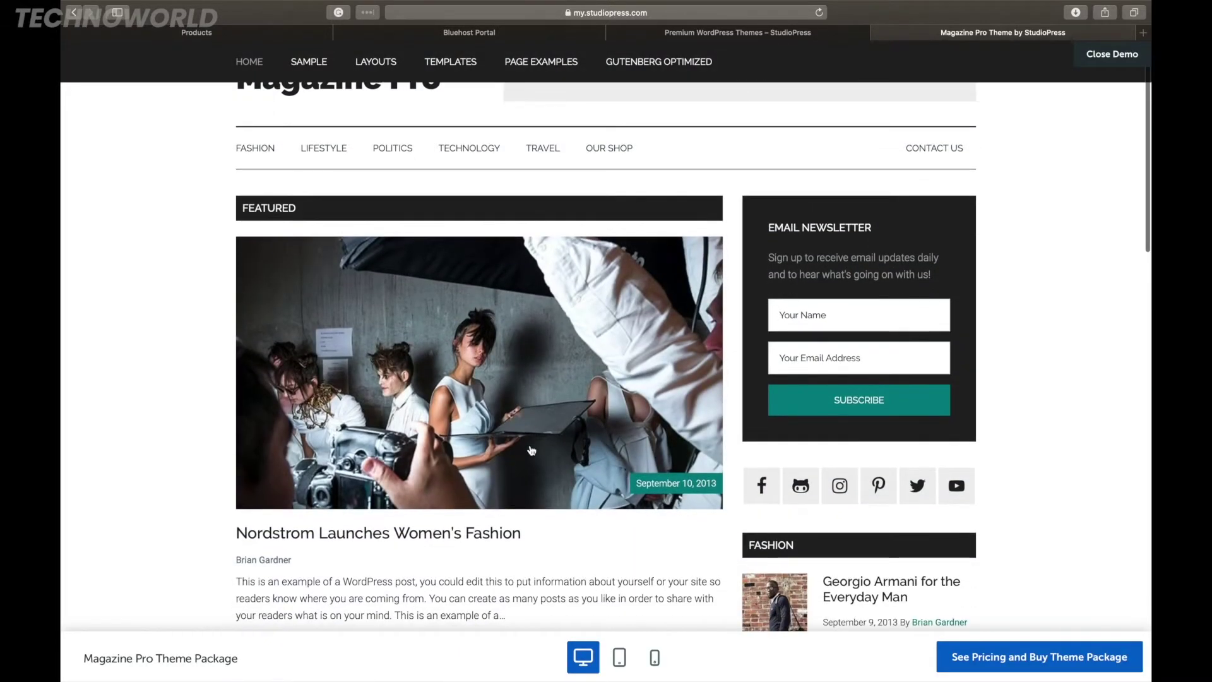
scroll(532, 450, up, 2)
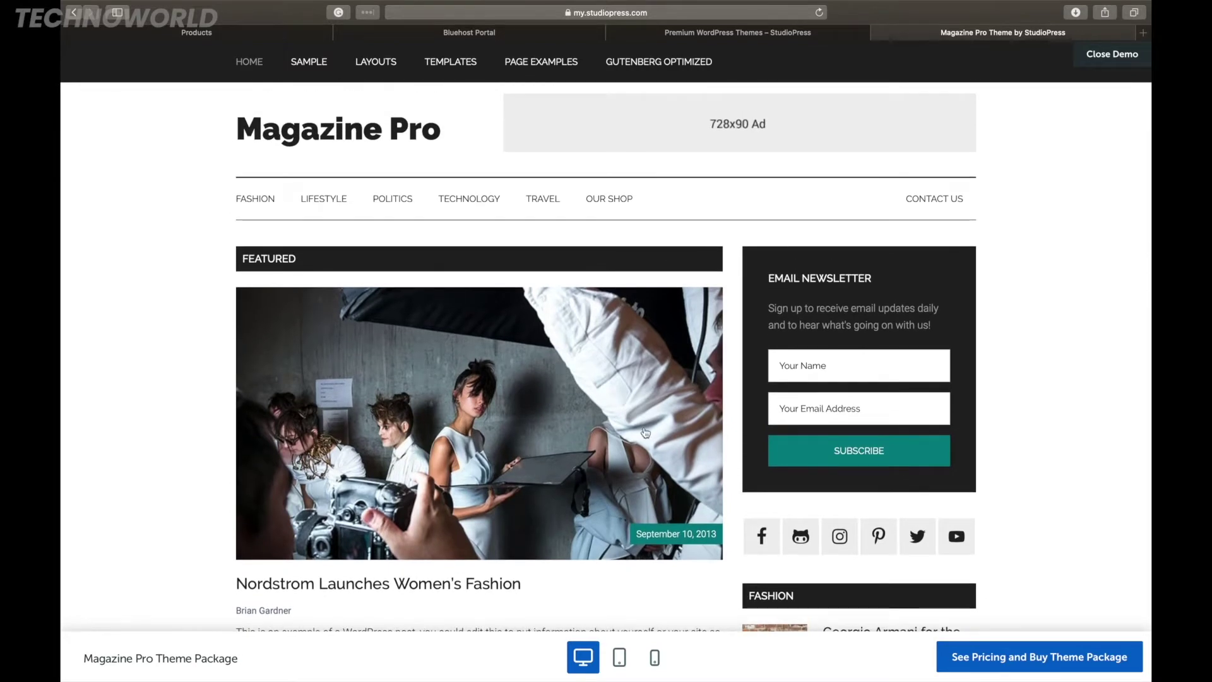
scroll(651, 428, down, 5)
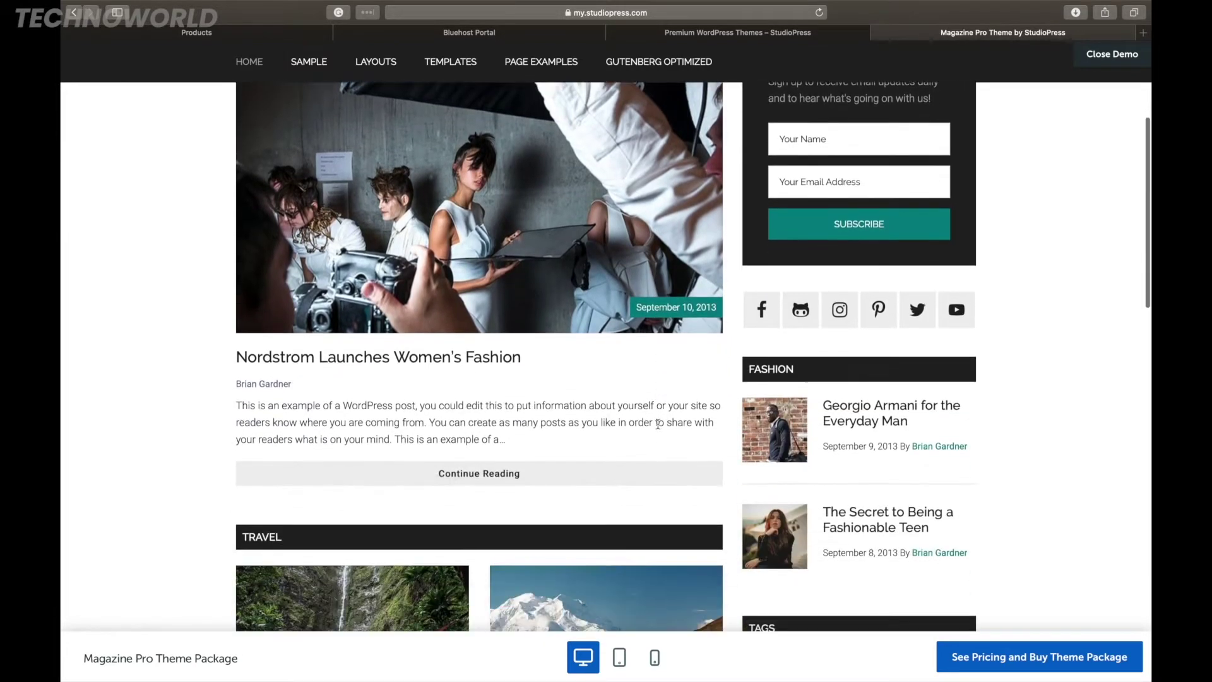
scroll(658, 425, down, 3)
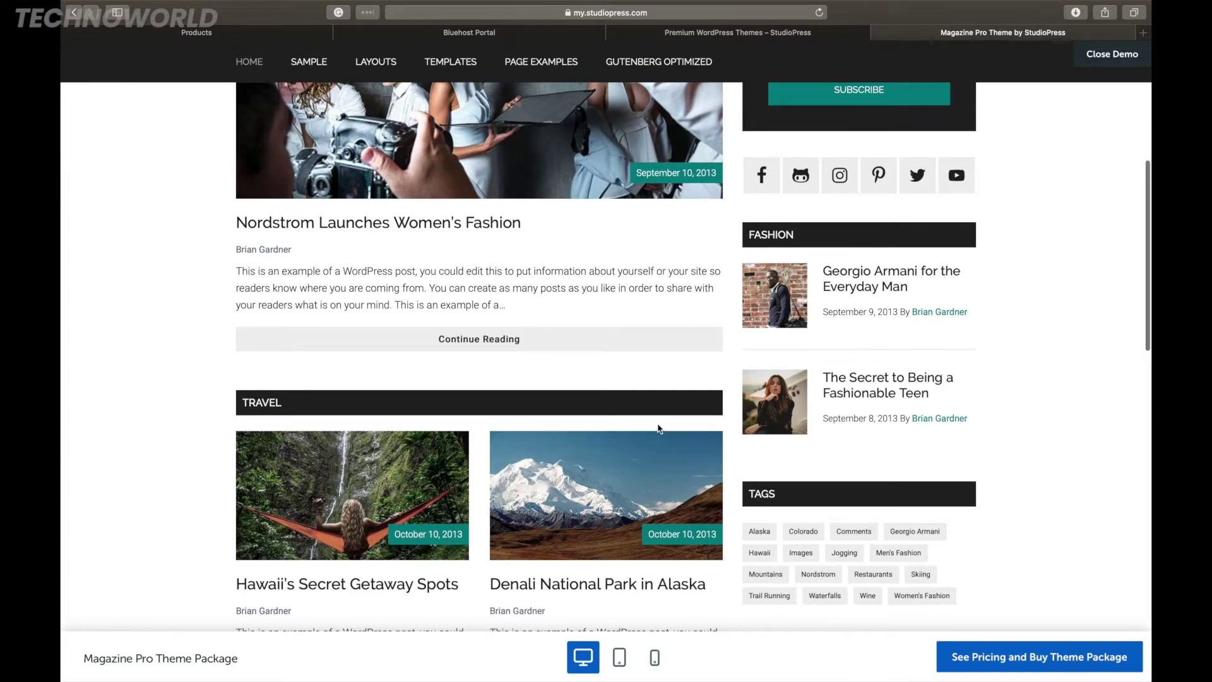
scroll(658, 429, up, 8)
scroll(659, 429, down, 8)
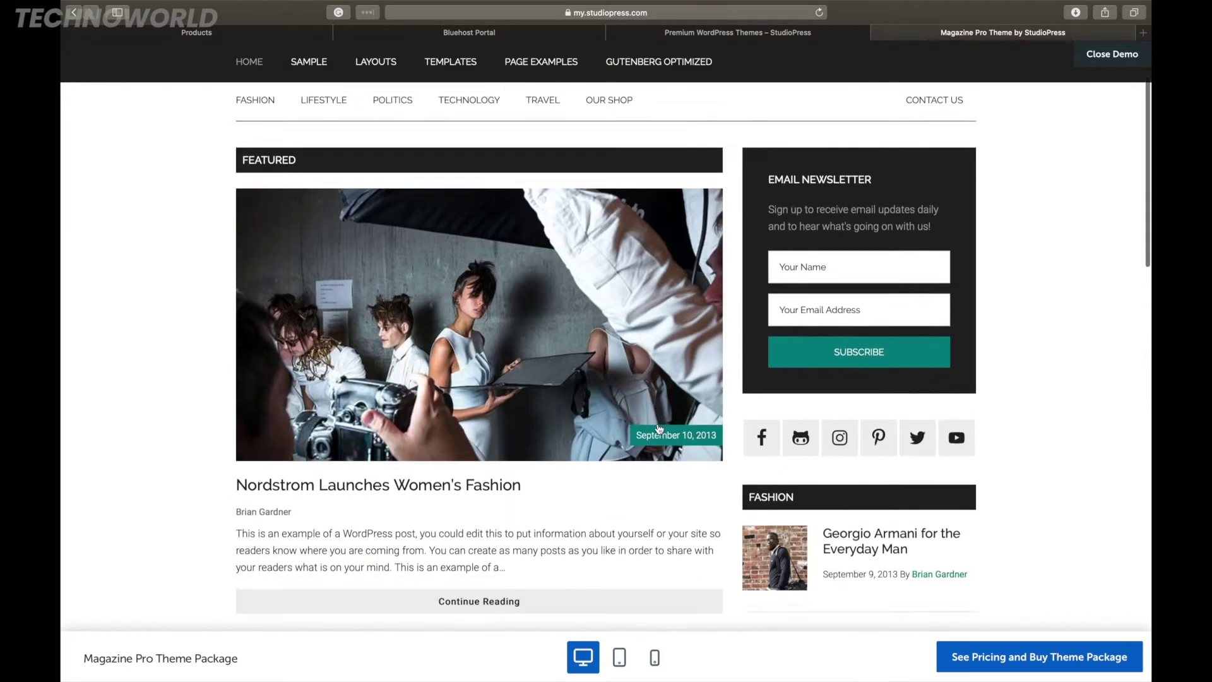
scroll(658, 429, down, 12)
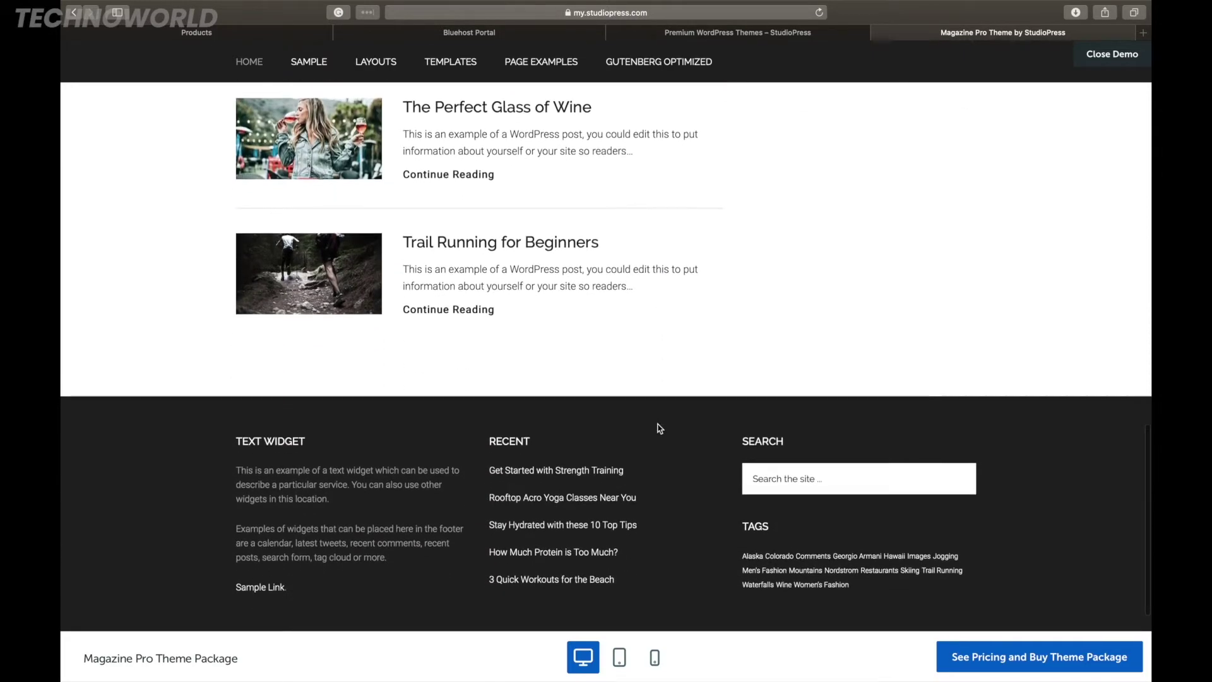
scroll(658, 429, up, 20)
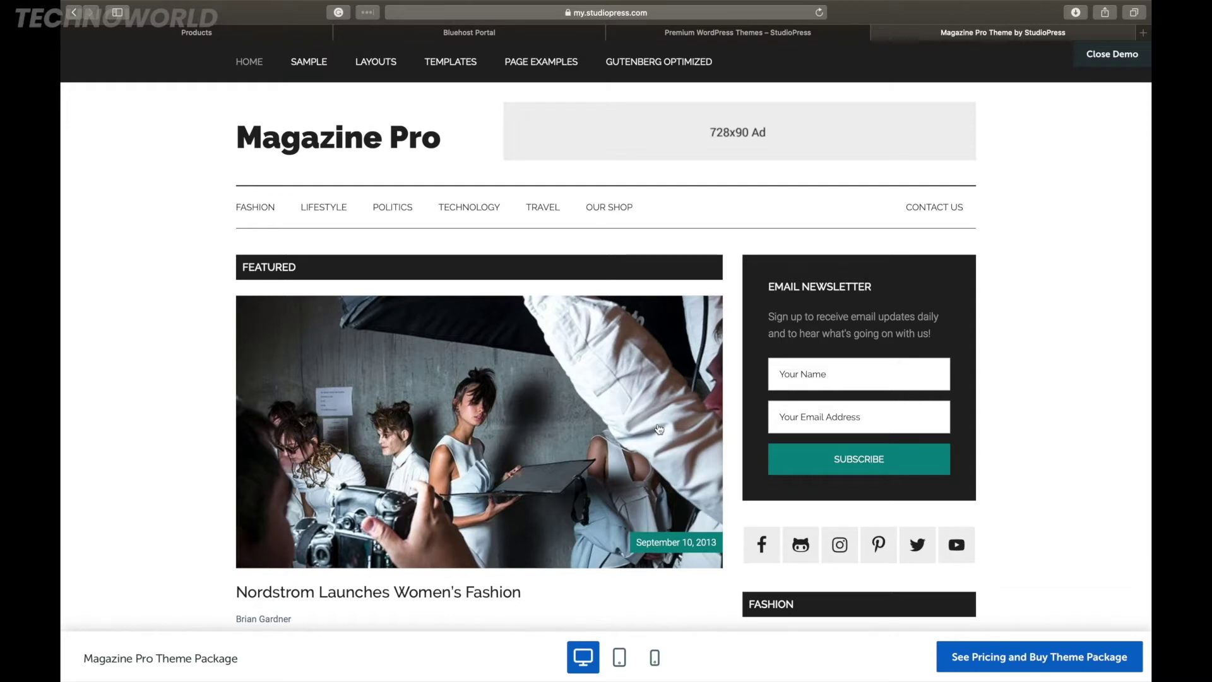
Switch to the GoDaddy products page and review the domains listed in the account.
click(252, 33)
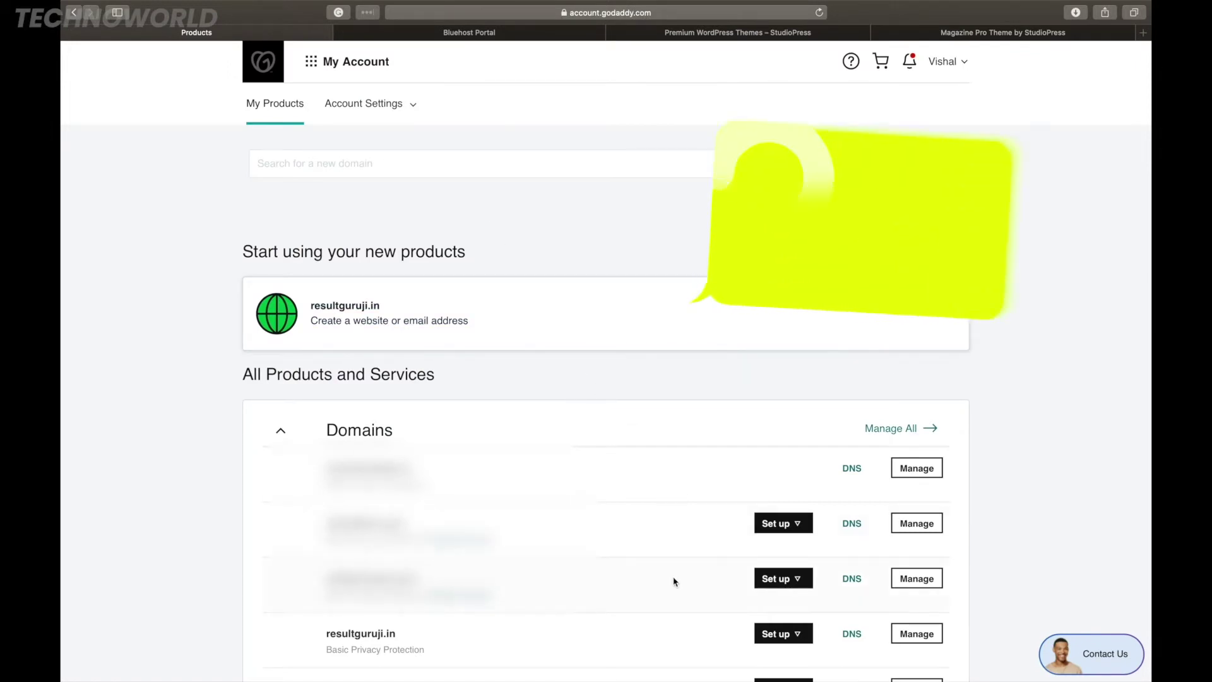
scroll(669, 588, down, 2)
scroll(669, 591, down, 3)
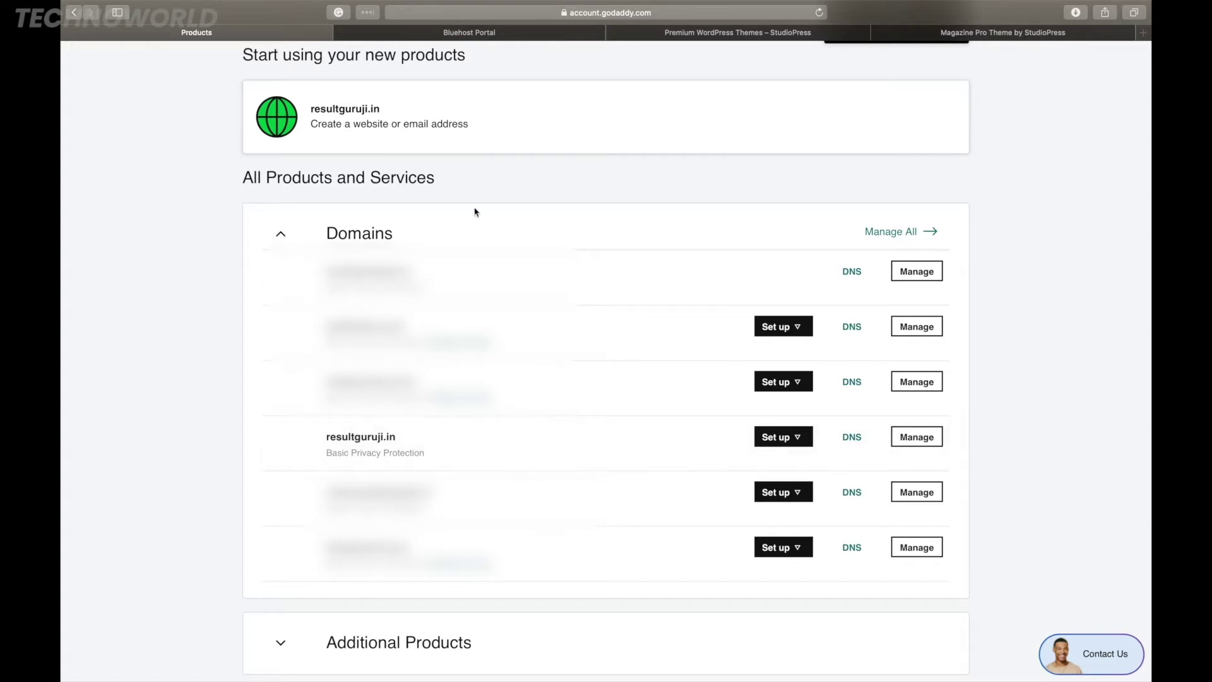
Open bluehost.com in a new browser tab.
key(super+t)
text(bluehost.com)
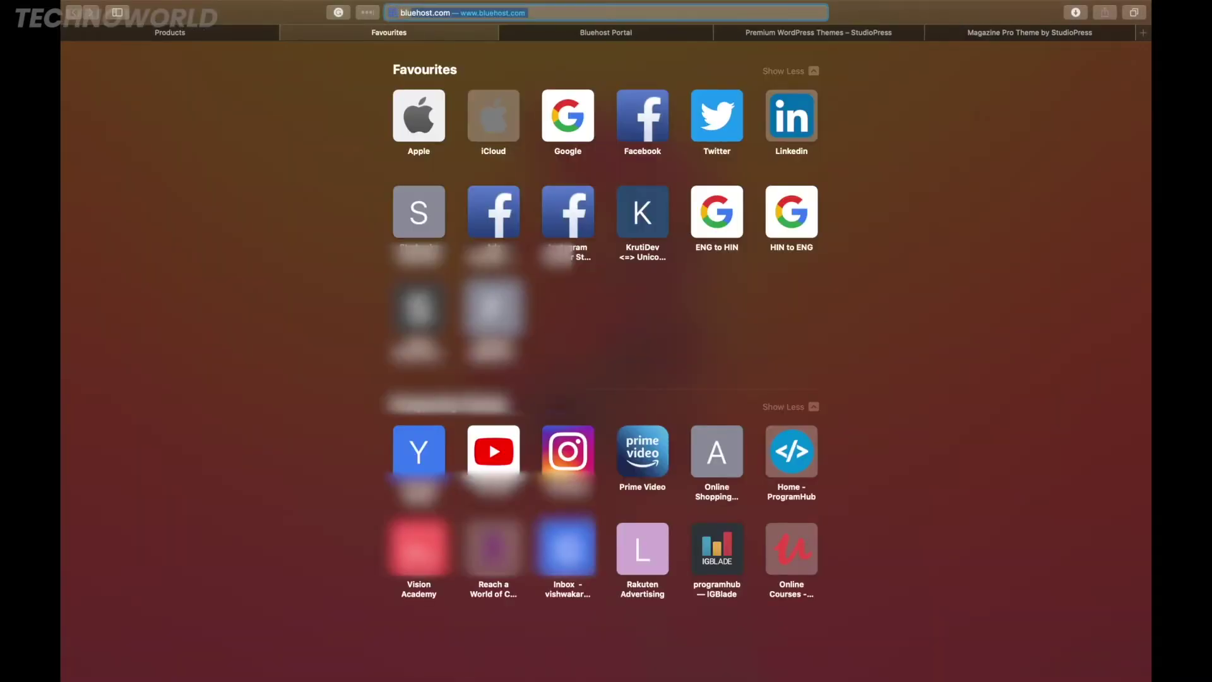
key(Return)
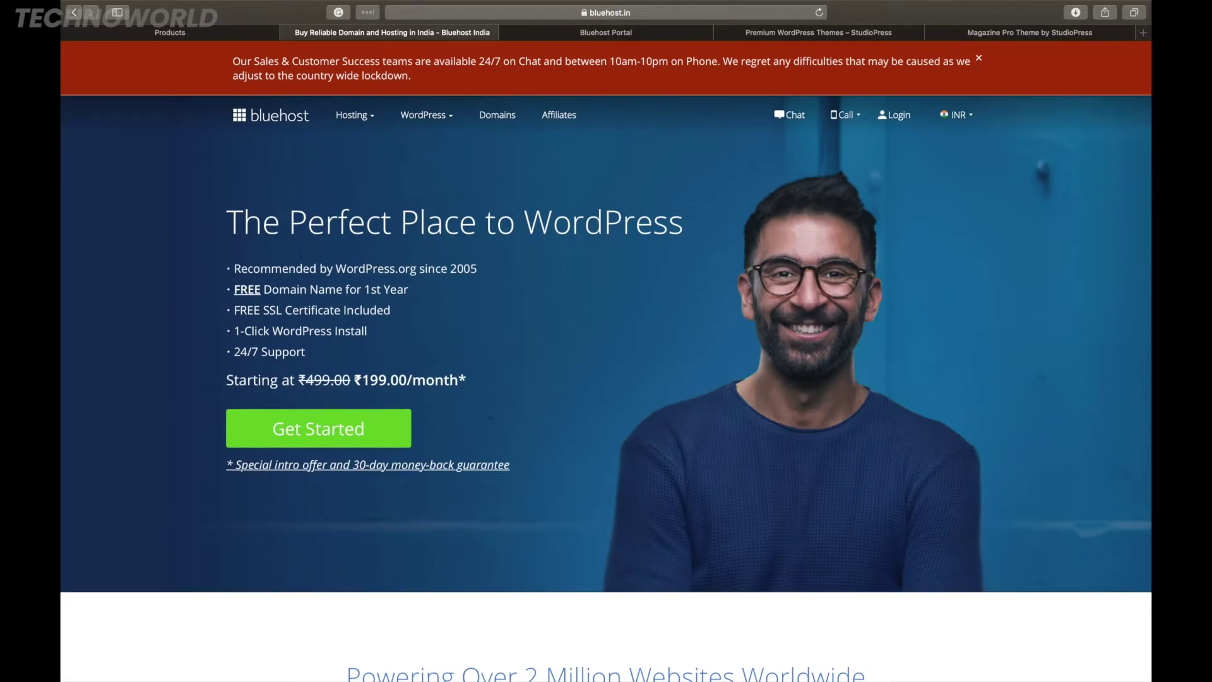
Change the Bluehost address to the .com domain with the /track/ path and the affiliate's username, and load it.
click(649, 14)
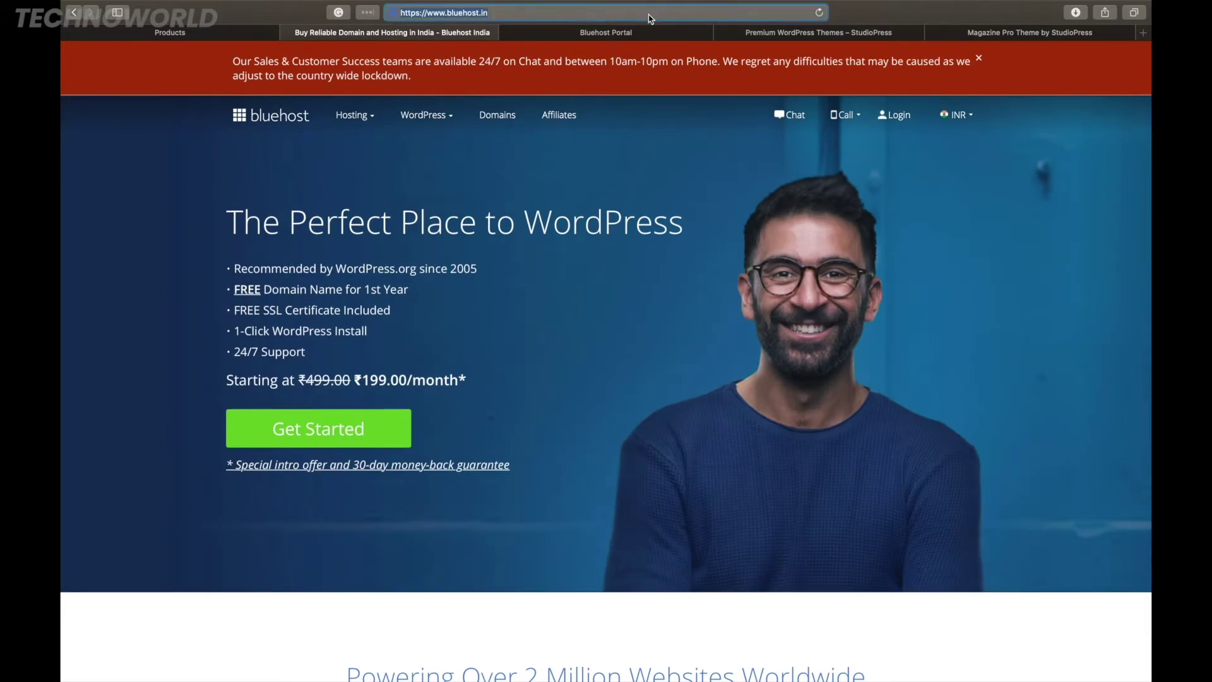
key(Right)
key(BackSpace)
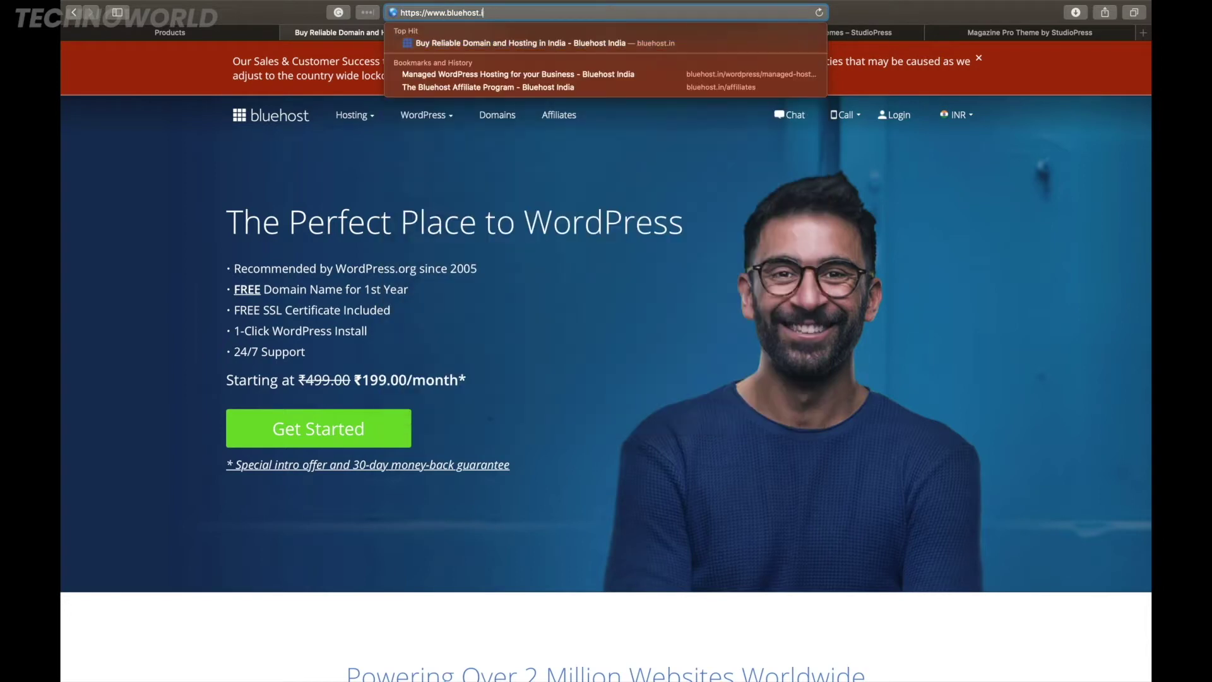
key(BackSpace)
text(com/)
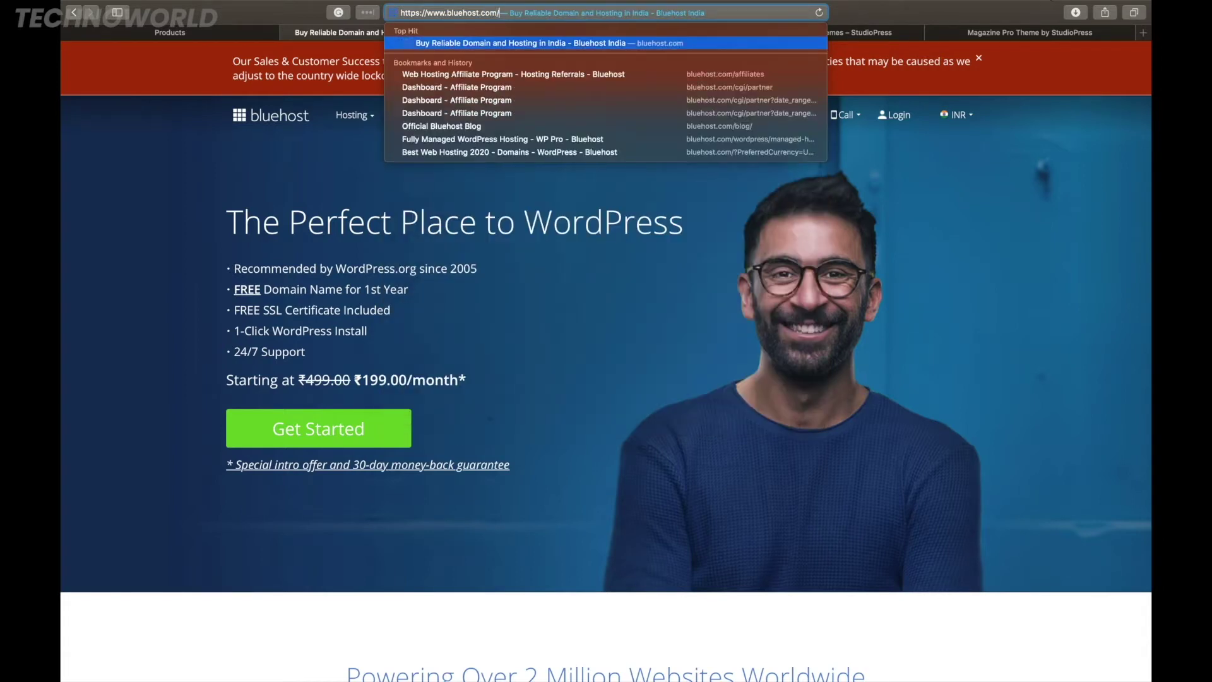
text(trac)
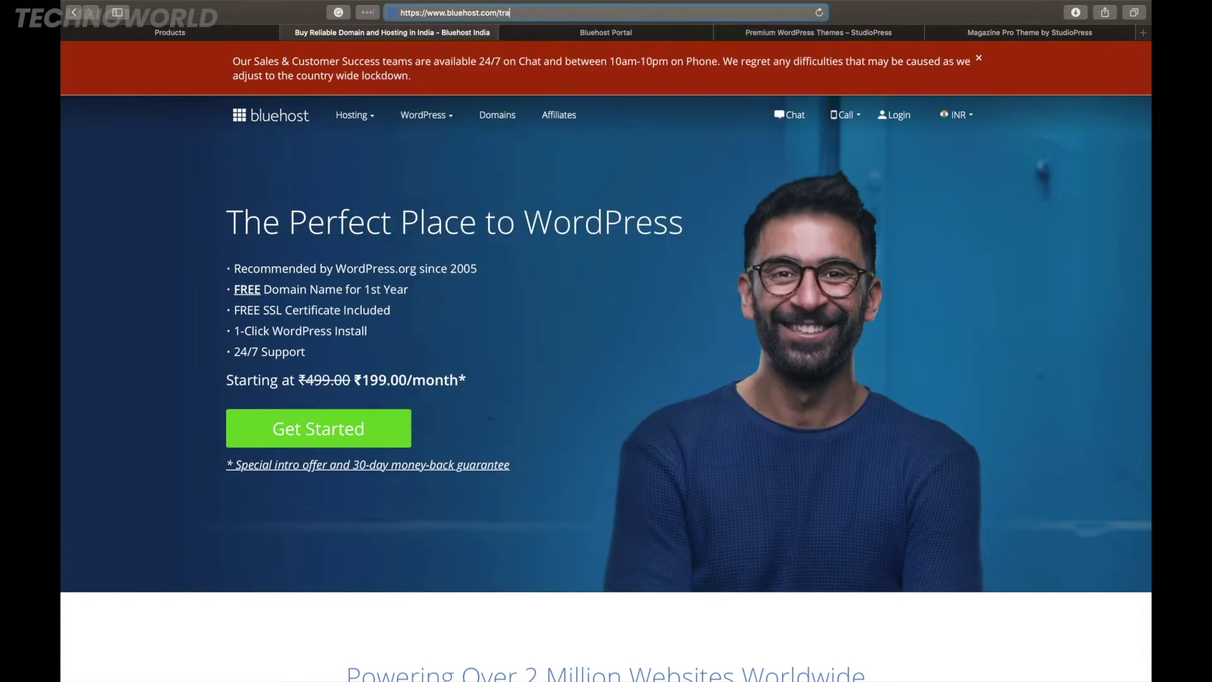
text(k/vishaltalks)
key(Return)
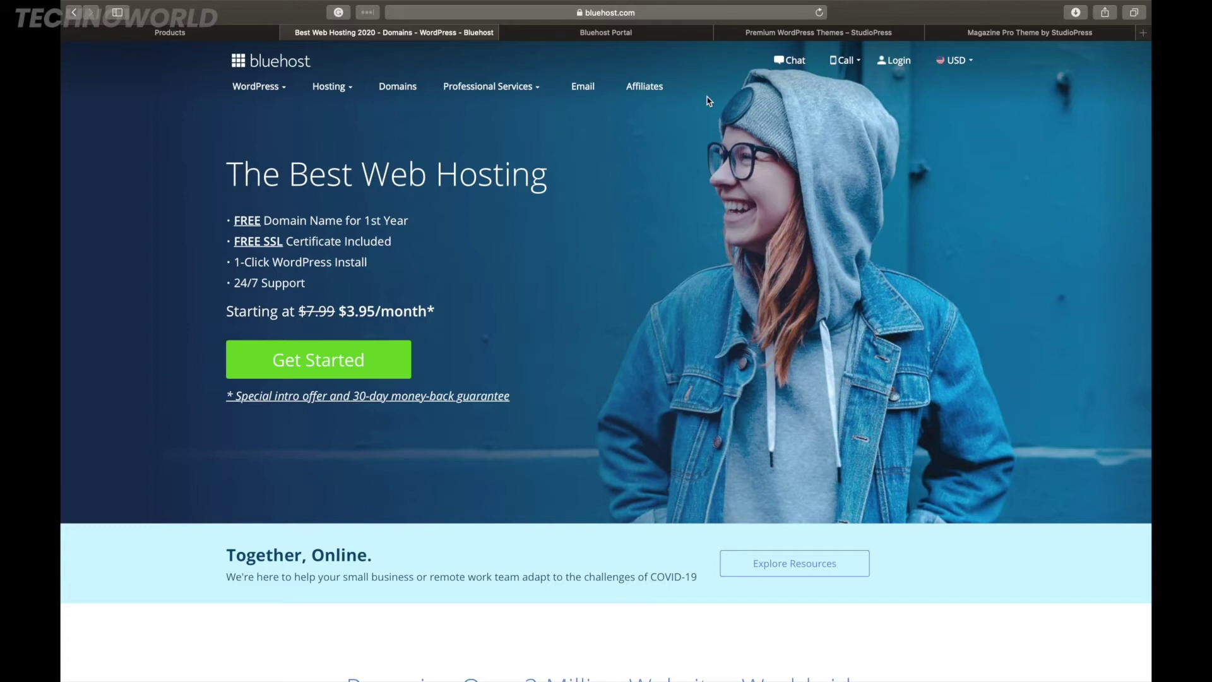
Switch to the StudioPress premium WordPress theme packages page and look over the themes offered.
click(809, 31)
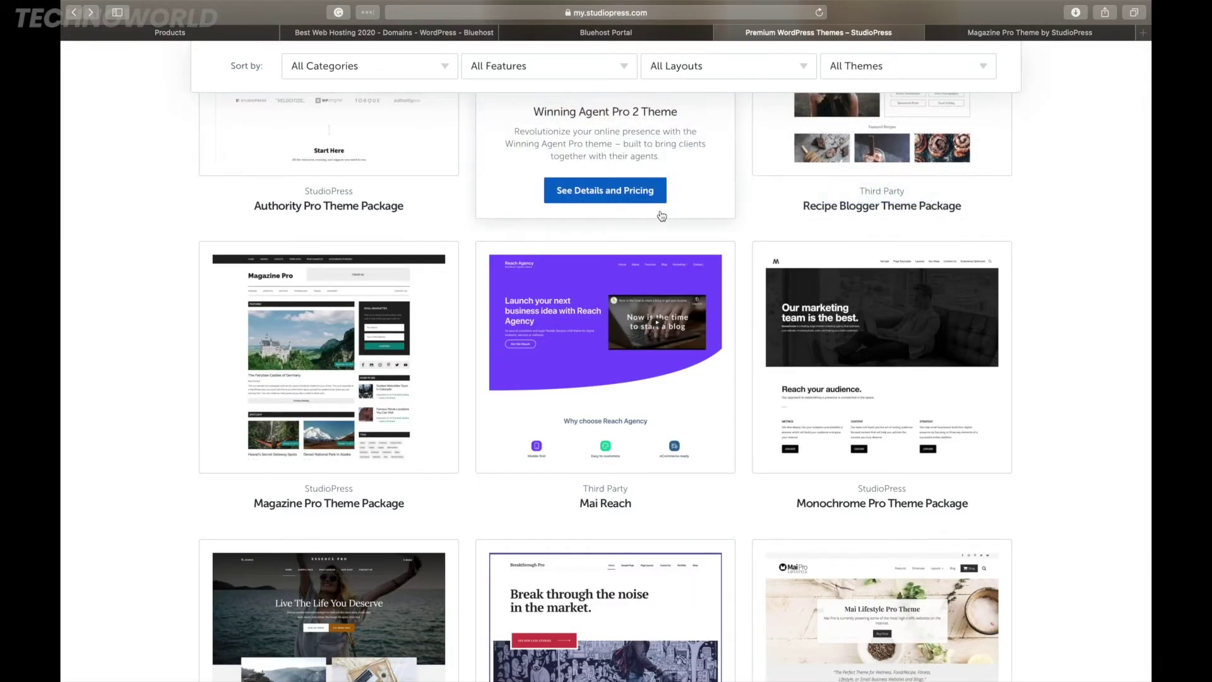
scroll(662, 216, up, 15)
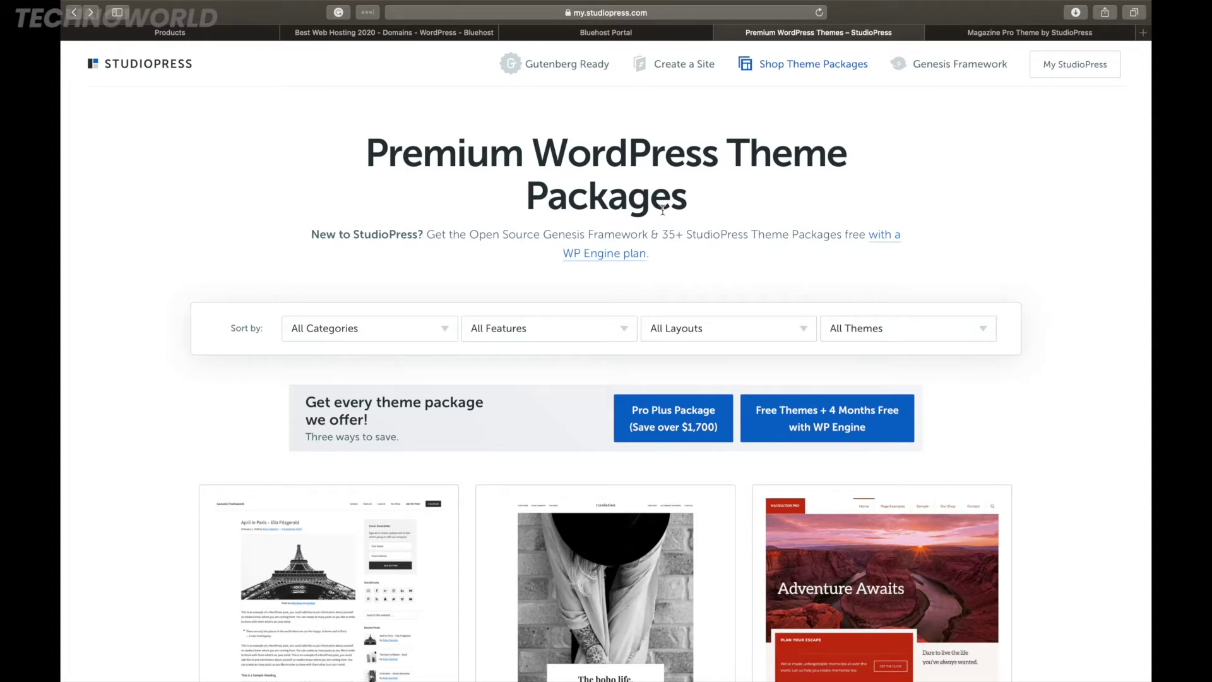
scroll(606, 352, down, 3)
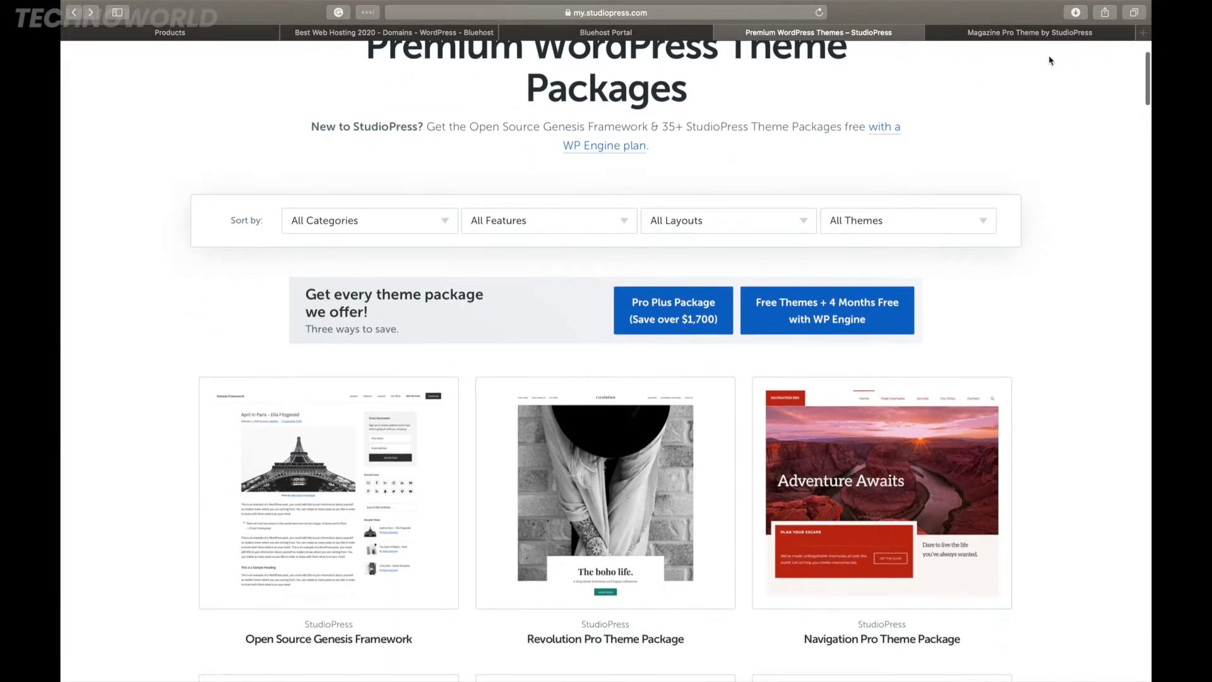
Return to the Magazine Pro demo, close it and review the theme package page.
click(1020, 36)
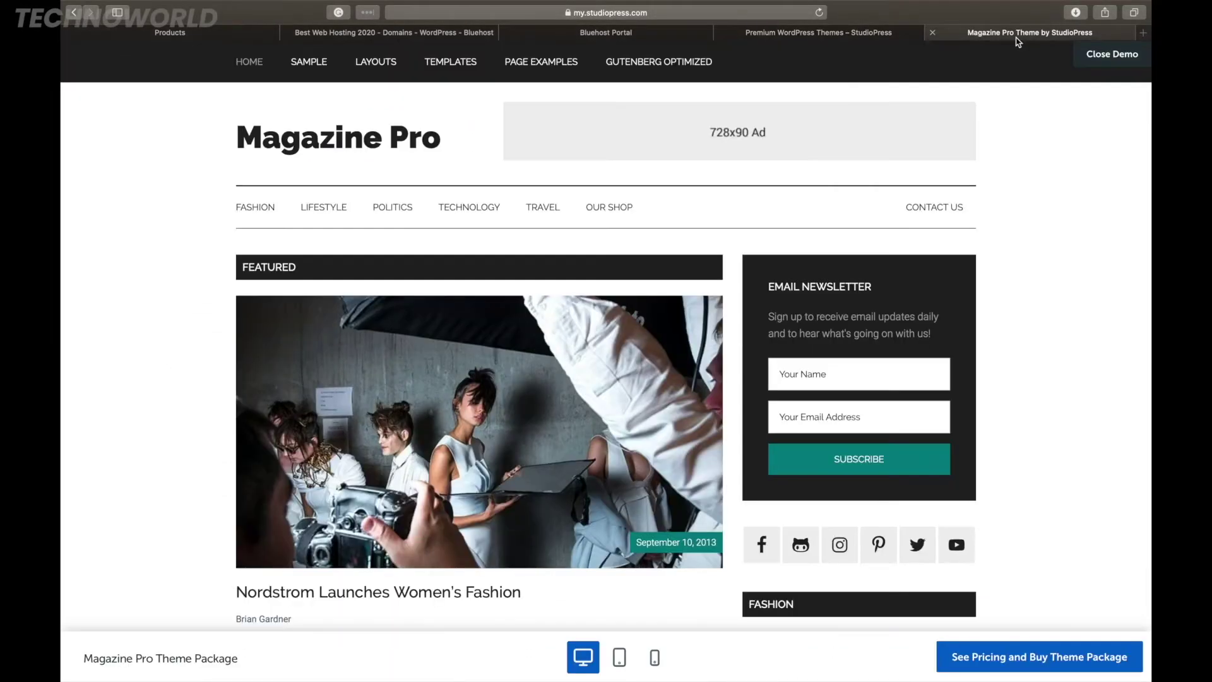
click(1115, 62)
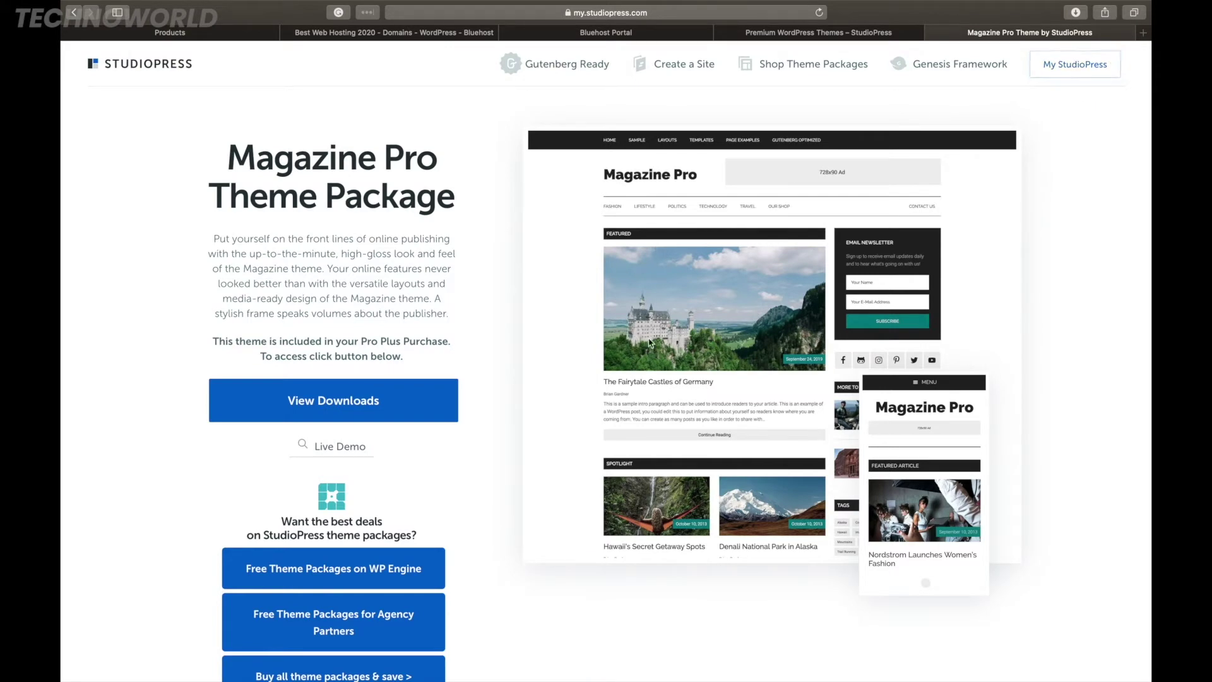
scroll(445, 422, down, 4)
scroll(445, 422, up, 4)
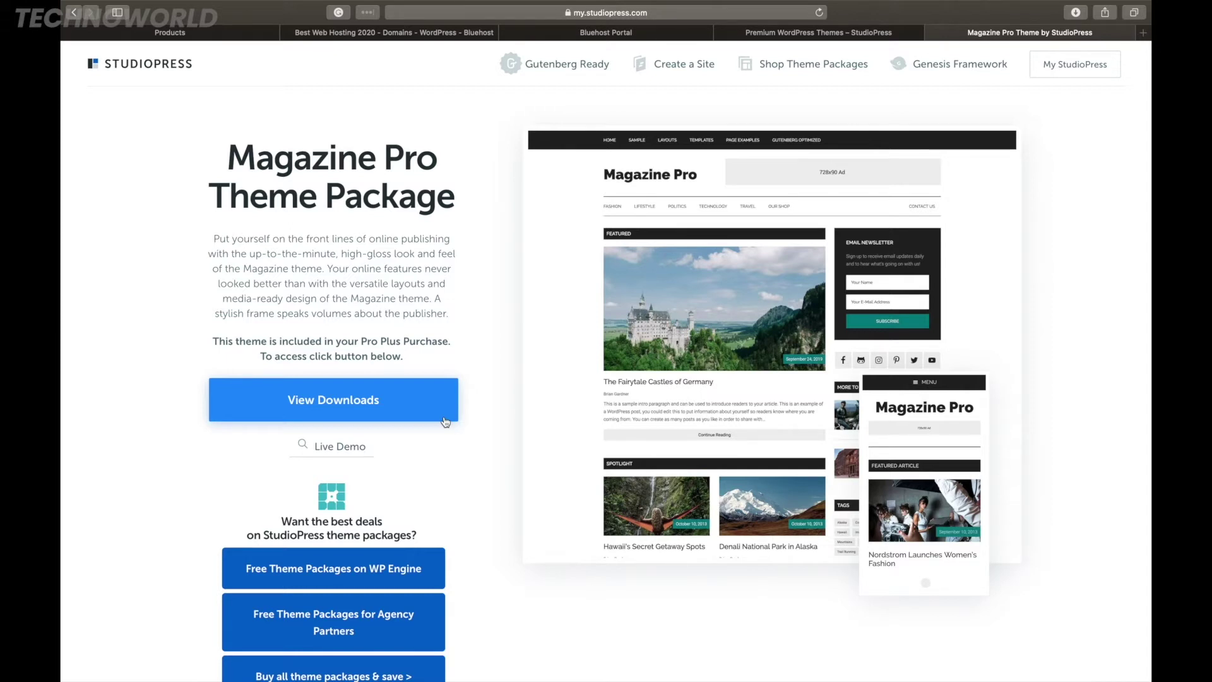
Open the DNS management page for resultguruji.in from the GoDaddy products list.
click(171, 32)
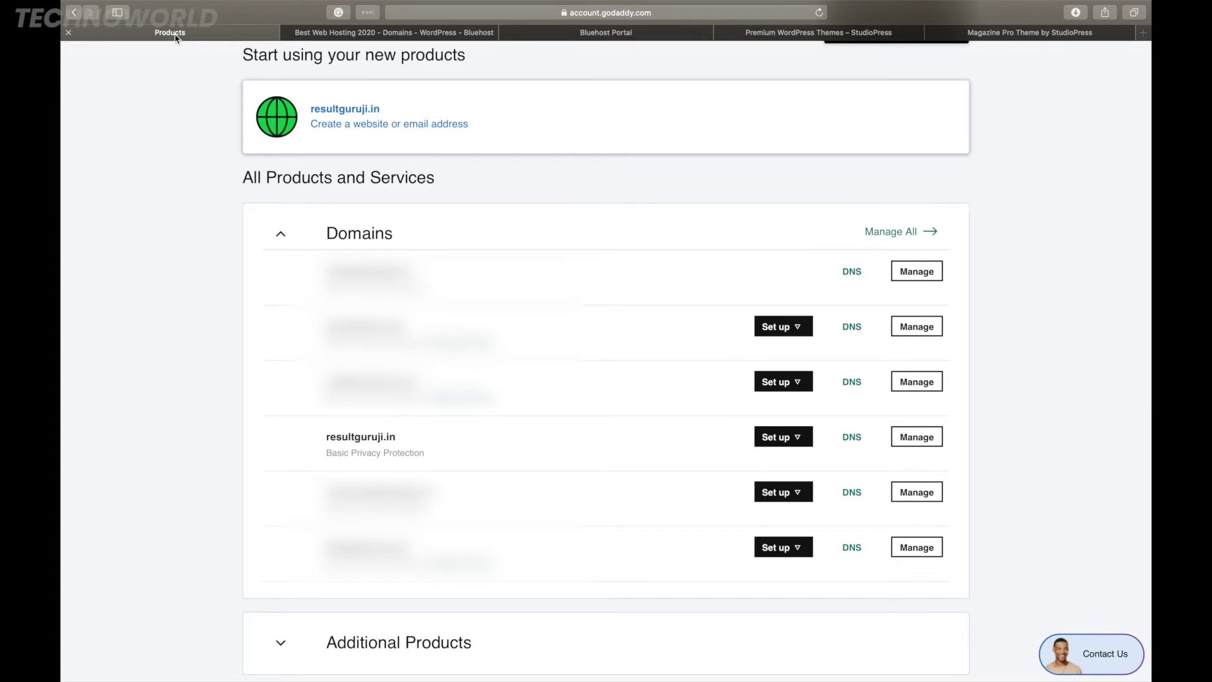
click(854, 439)
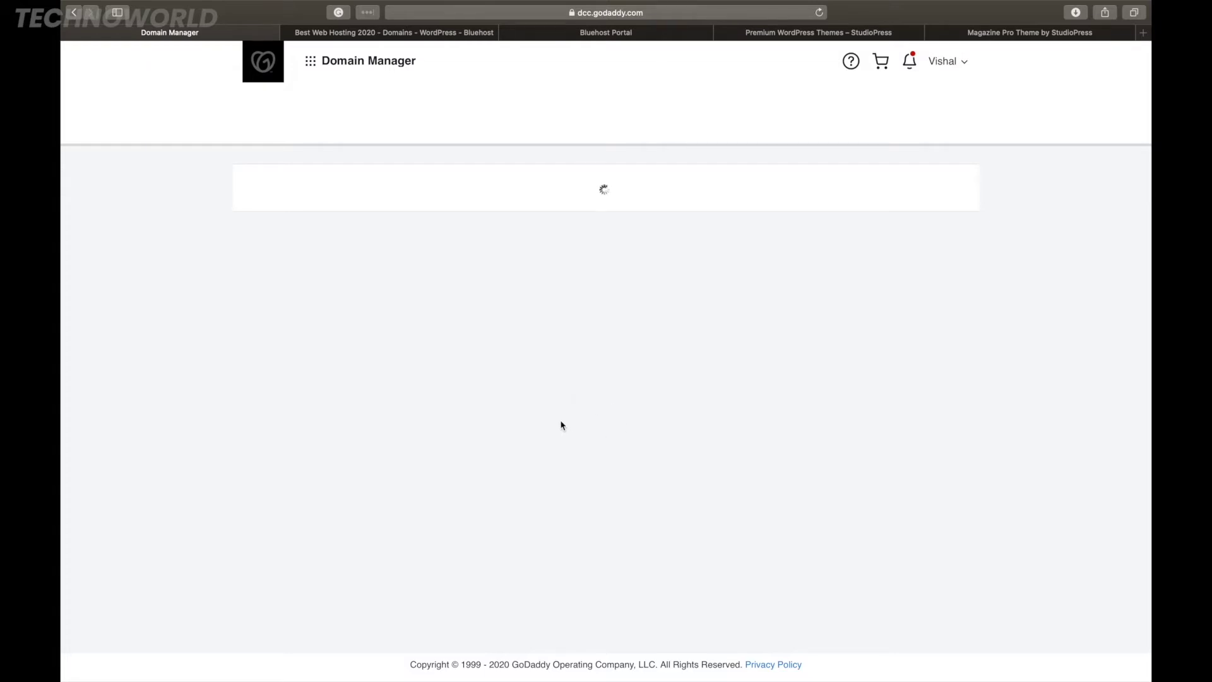
Search the web for "bluehost.com dns servers" in a new tab and open the Bluehost Name Servers help article.
key(super+t)
text(blue)
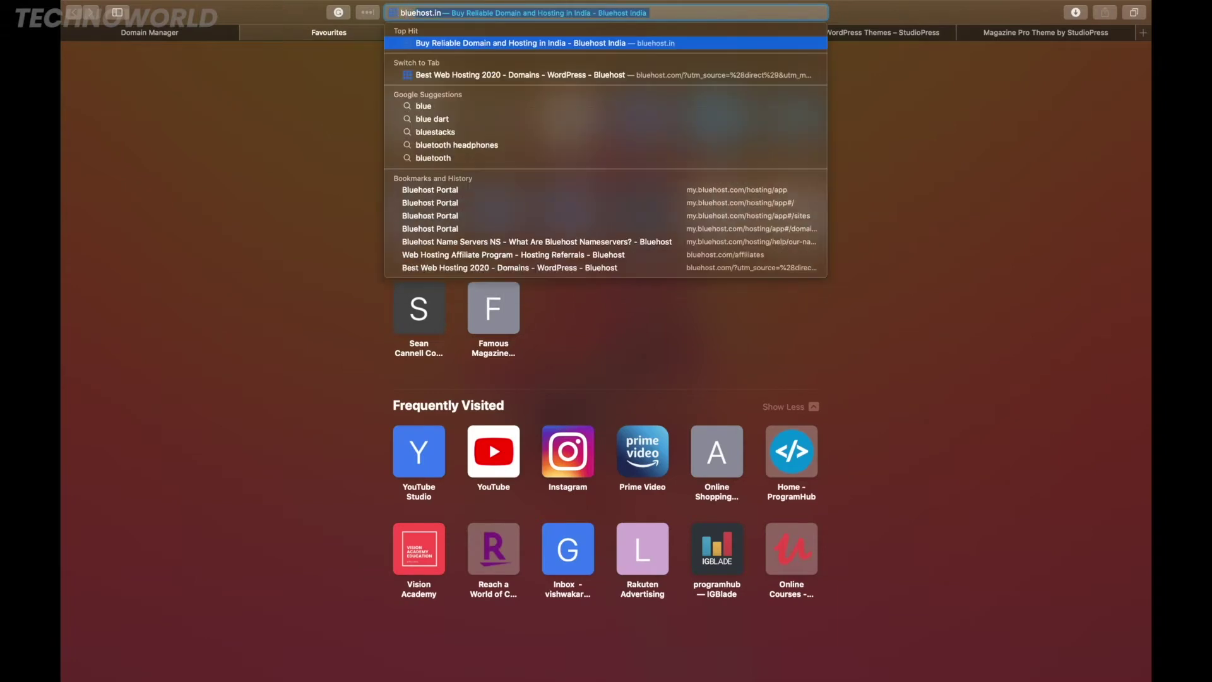
text(host.com dns)
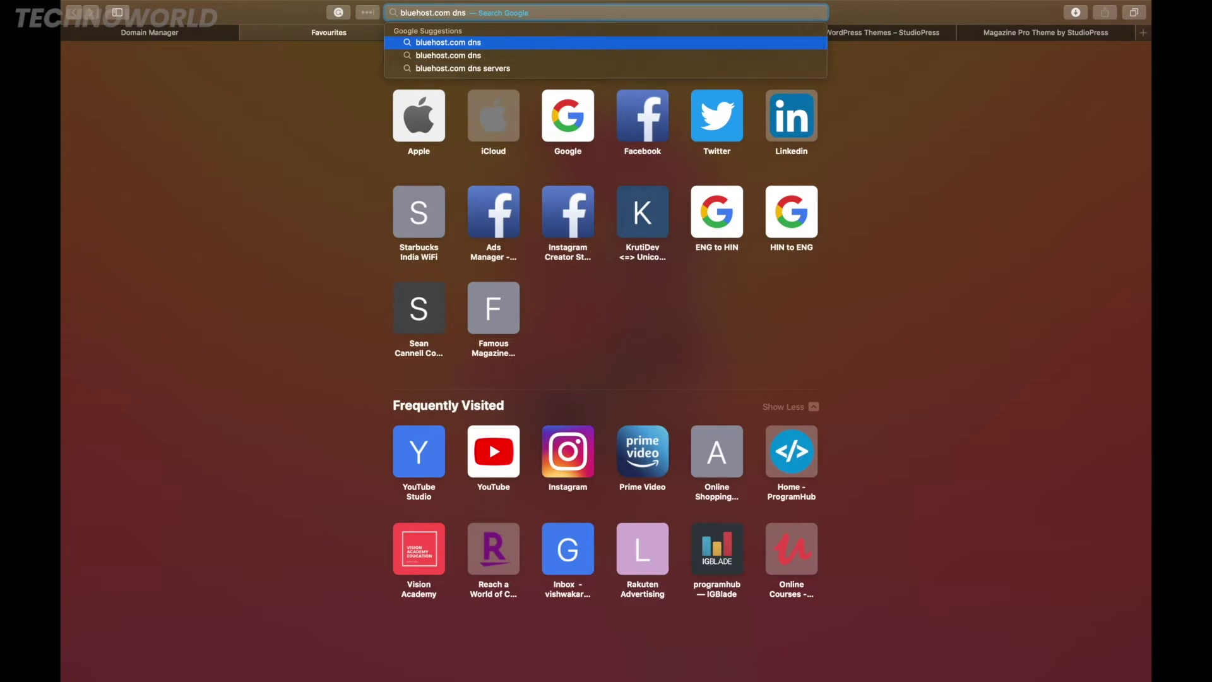
key(Down)
key(Down)
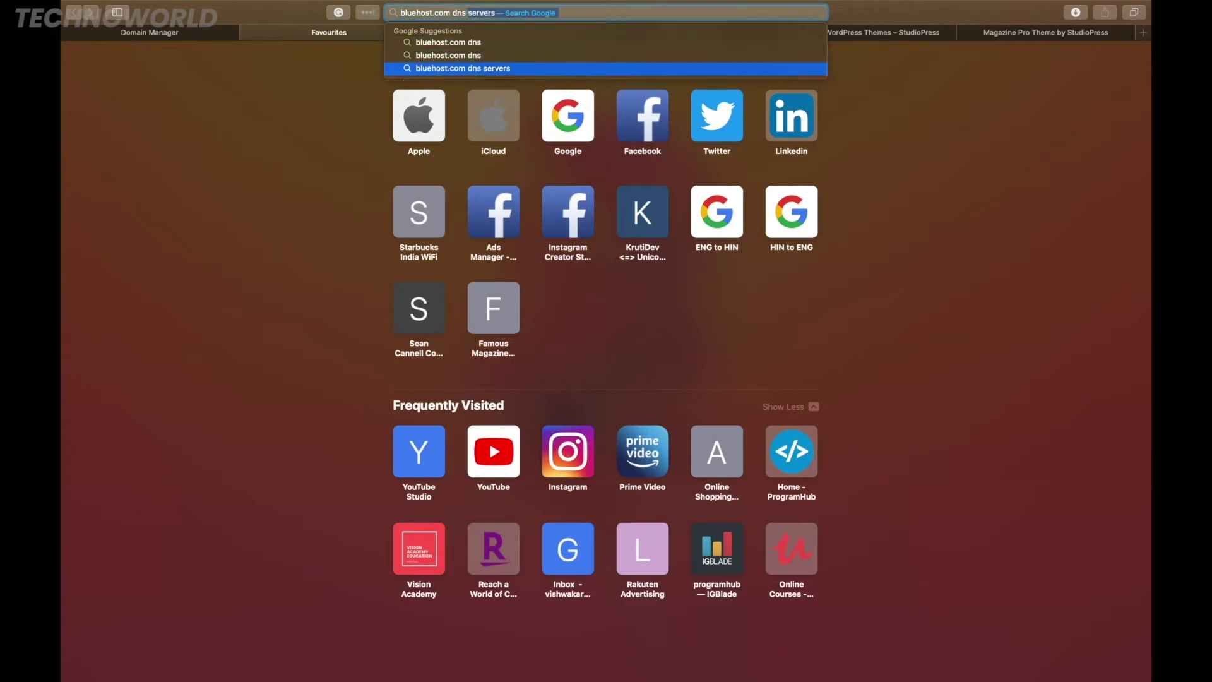
key(Return)
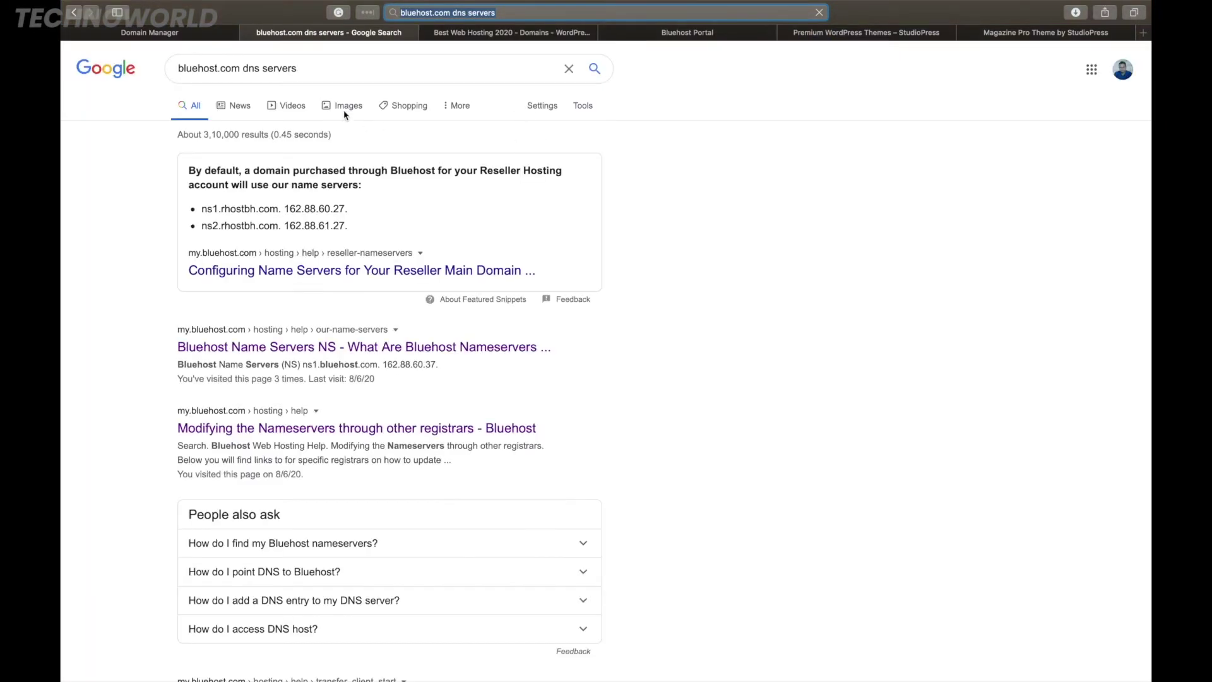
click(295, 346)
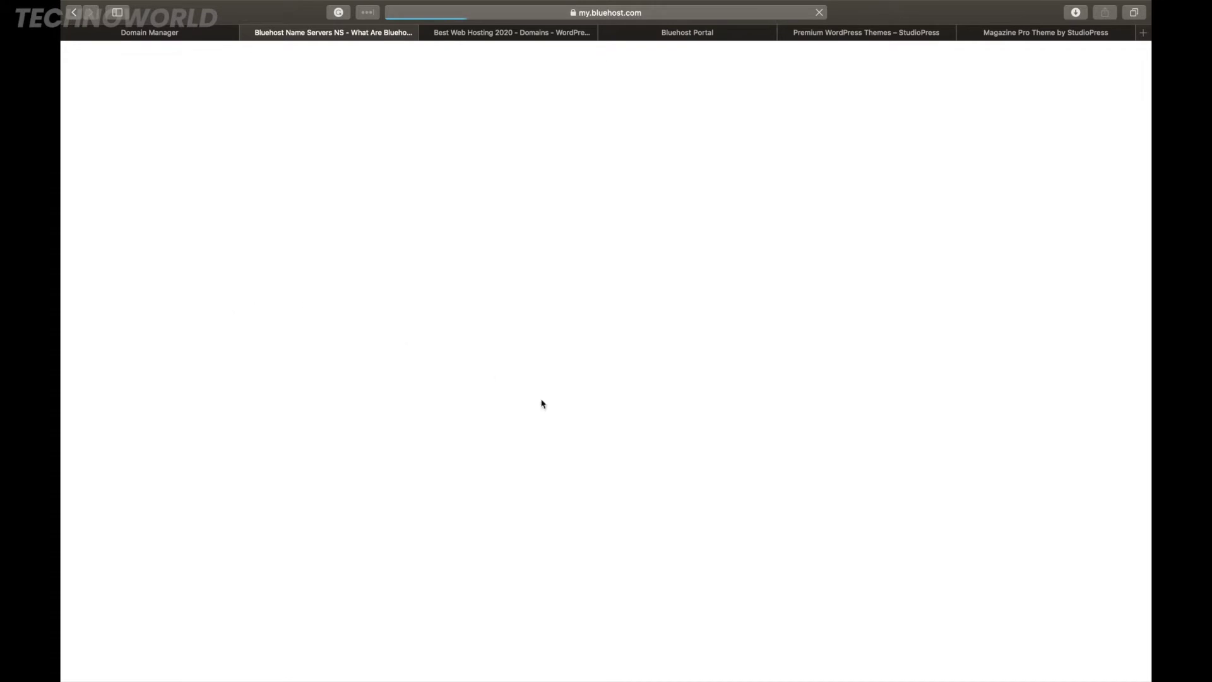
scroll(394, 399, down, 3)
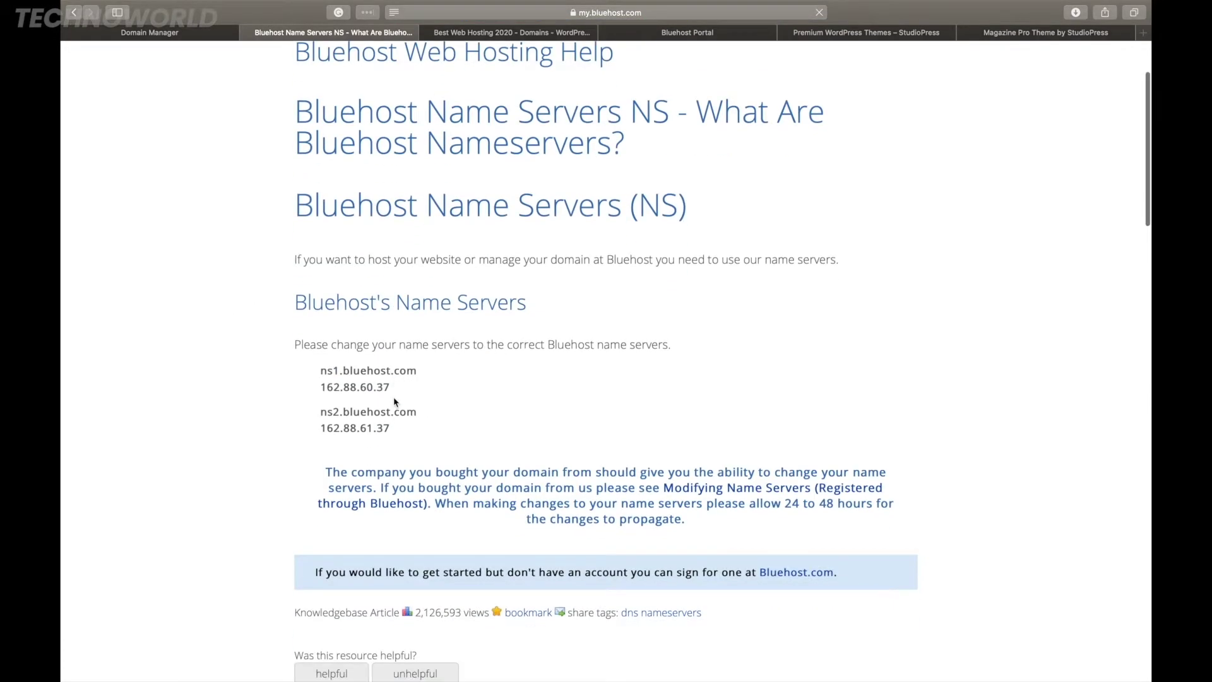
Return to GoDaddy's DNS management page for resultguruji.in and open the form for entering custom nameservers.
click(171, 49)
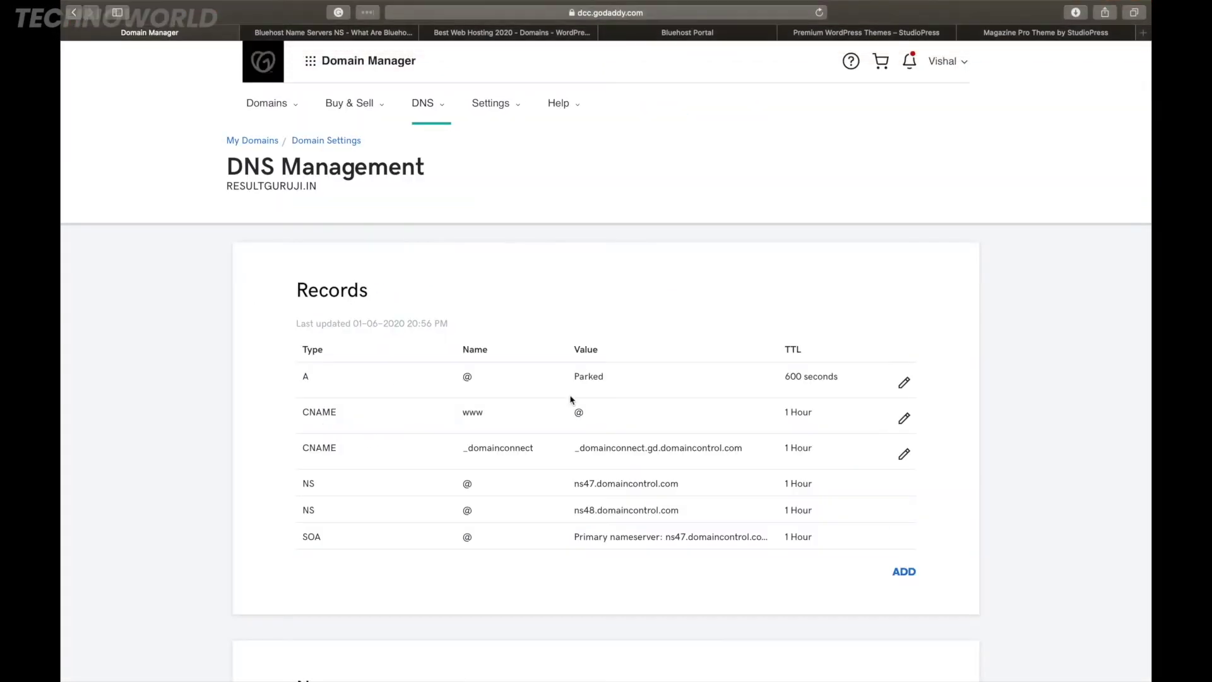
scroll(571, 391, down, 5)
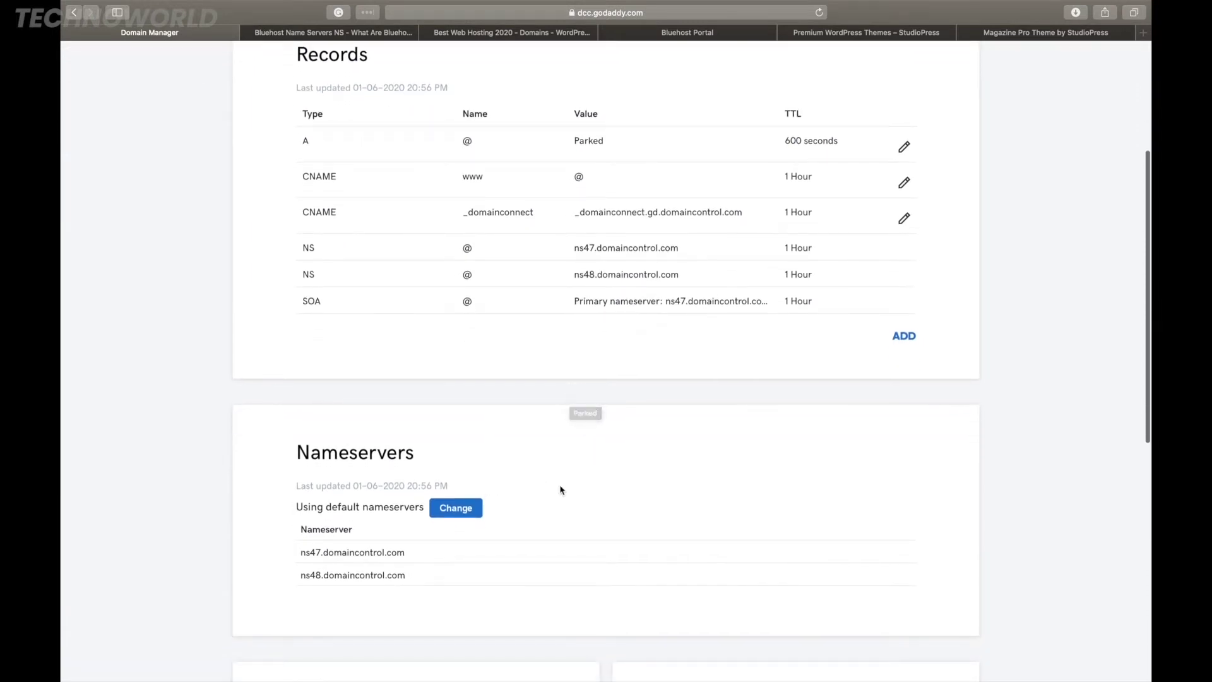
scroll(564, 464, up, 2)
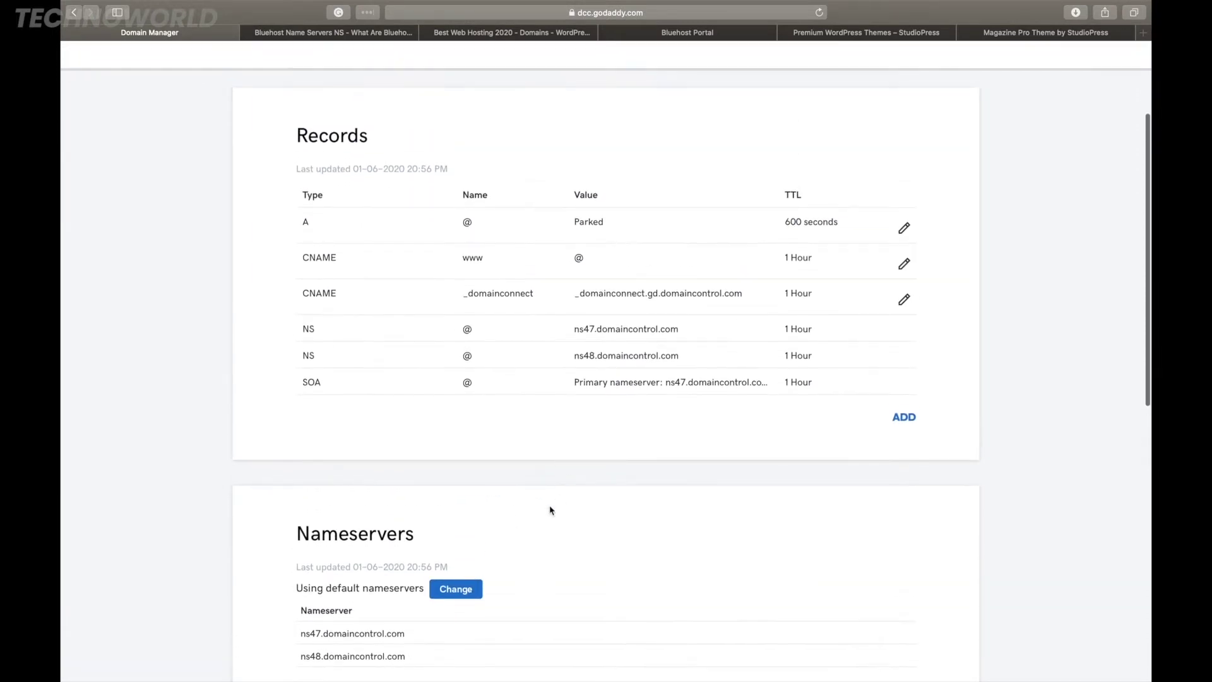
scroll(530, 504, up, 2)
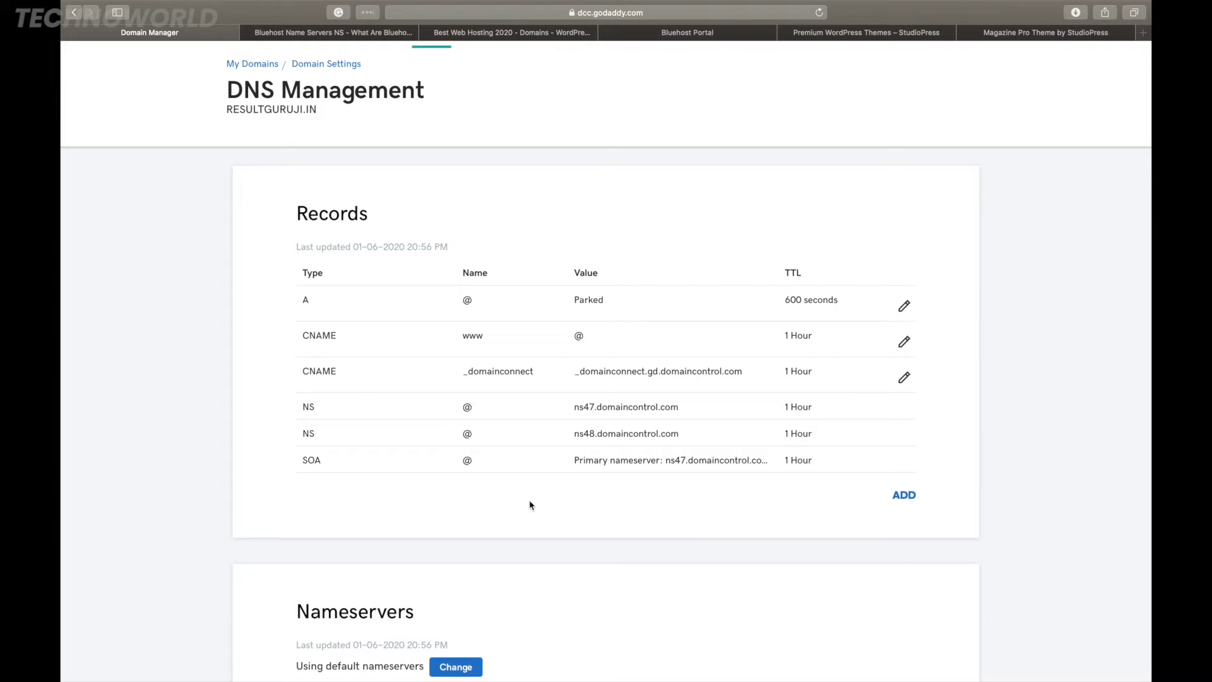
scroll(523, 563, down, 3)
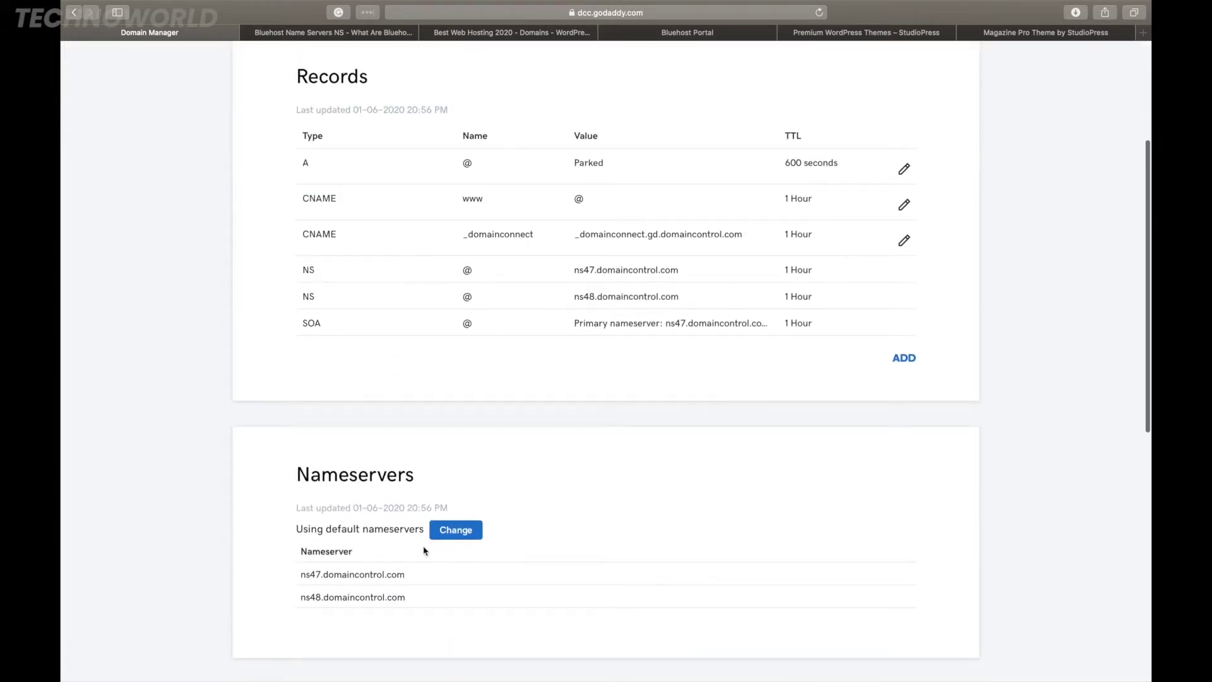
scroll(504, 547, down, 2)
scroll(433, 498, down, 2)
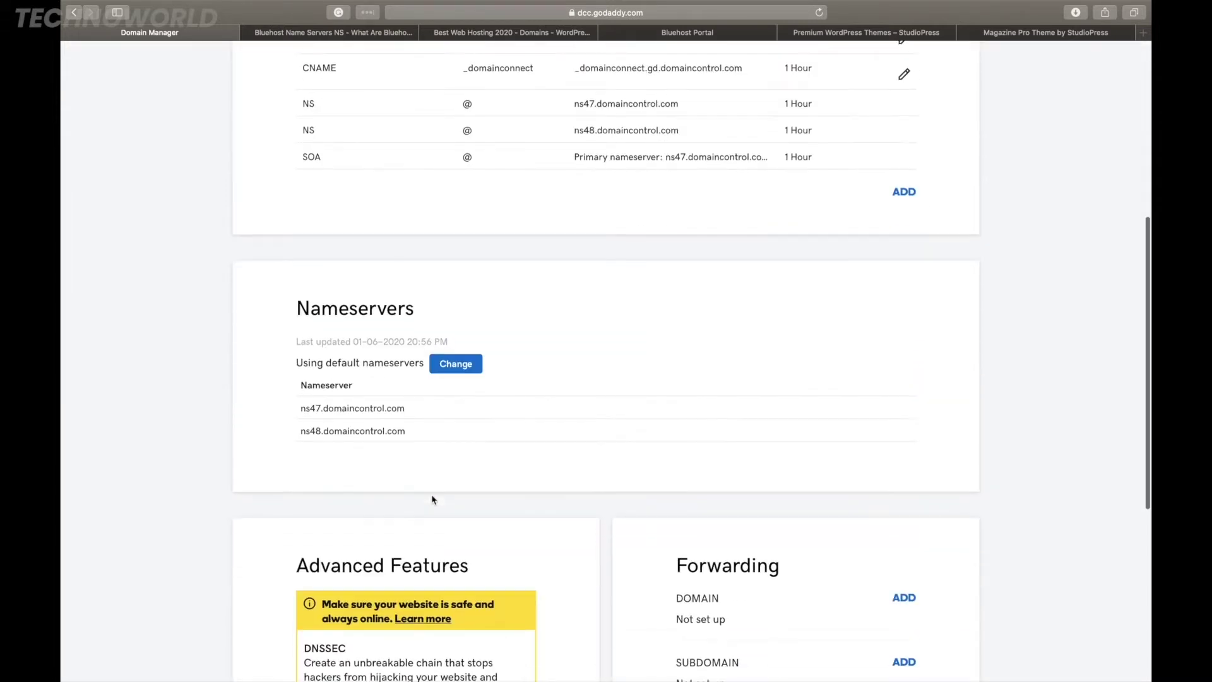
click(464, 369)
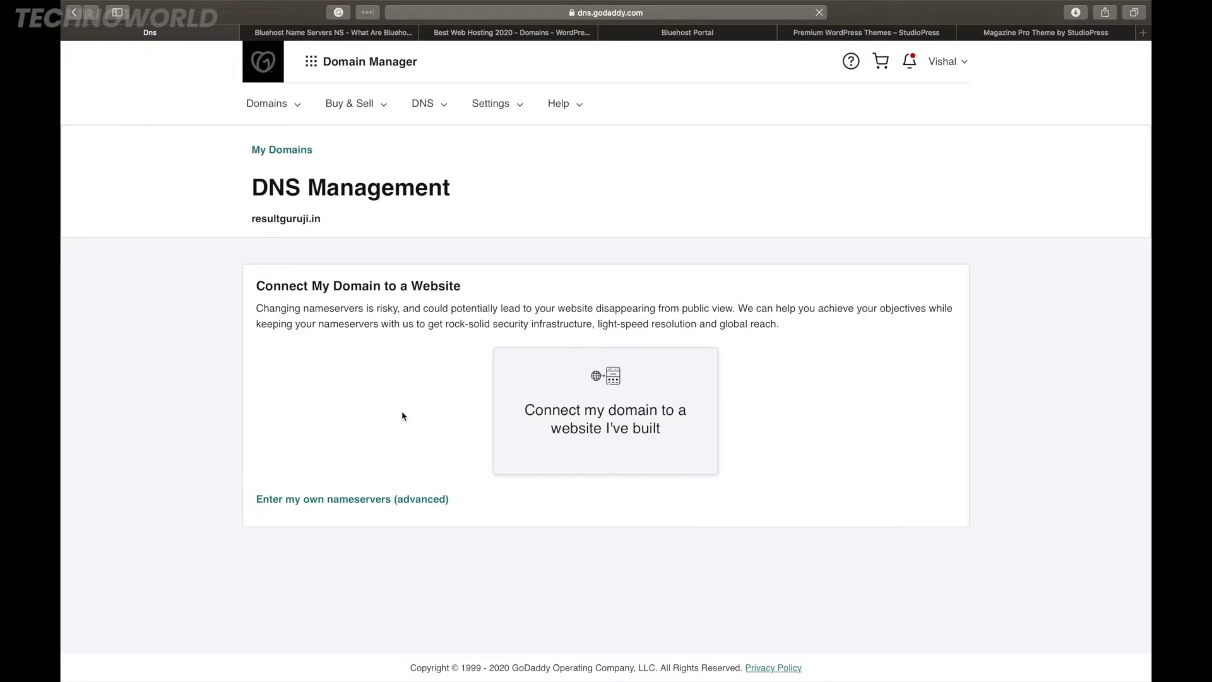
click(329, 503)
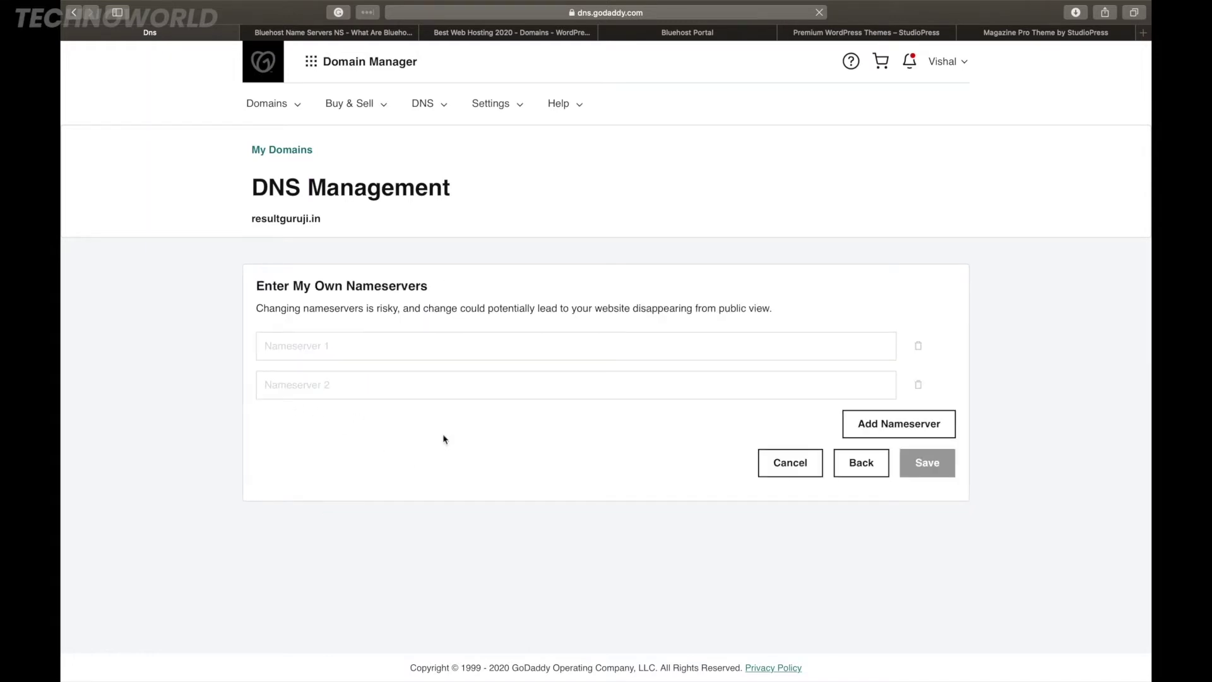
Copy ns1.bluehost.com from the Bluehost help article into the first nameserver field for resultguruji.in.
click(378, 352)
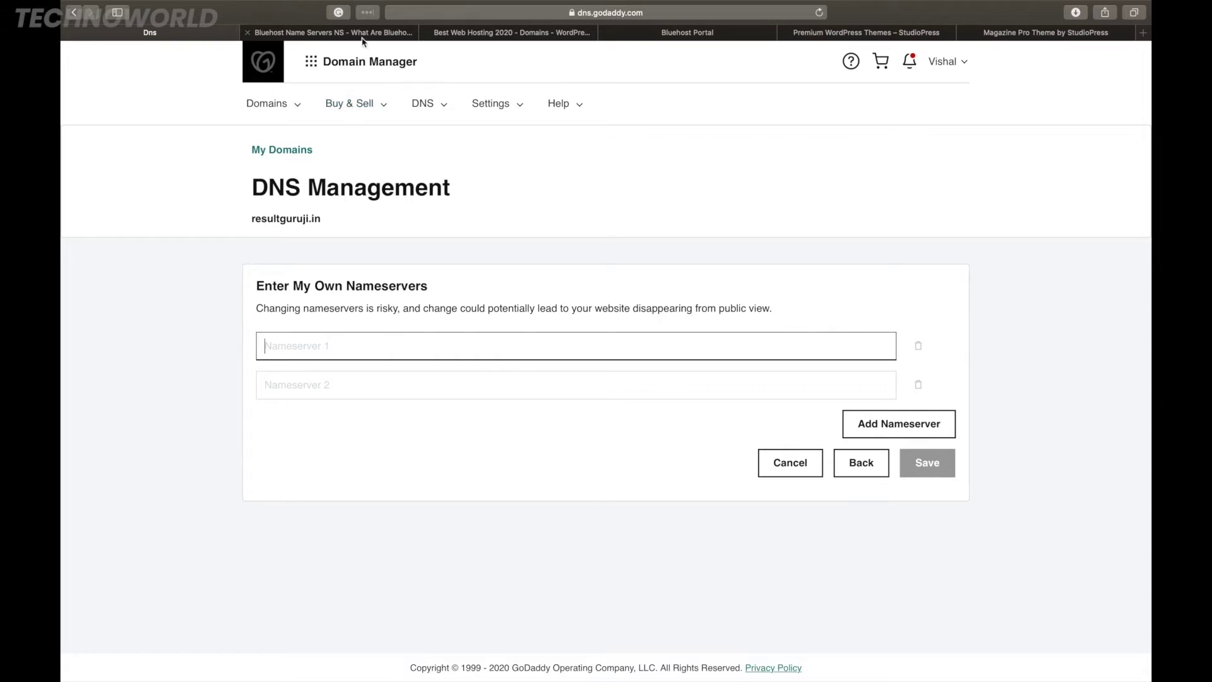
click(365, 33)
drag(417, 370, 314, 370)
key(super+c)
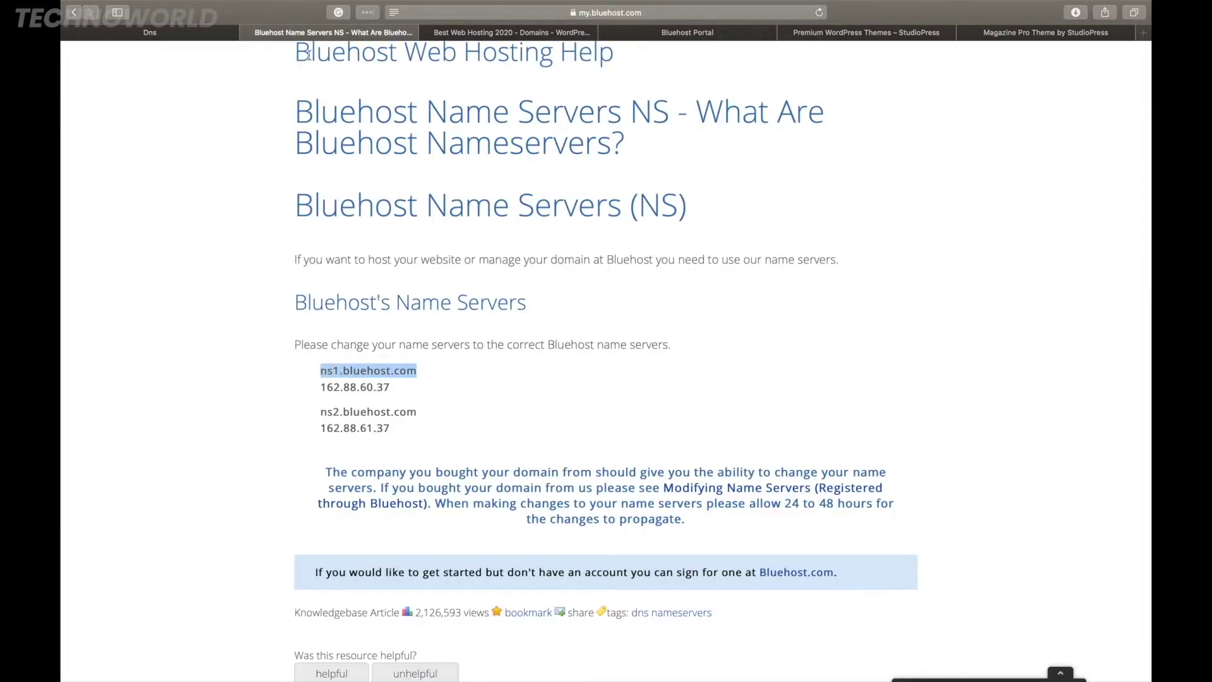
click(205, 35)
key(super+v)
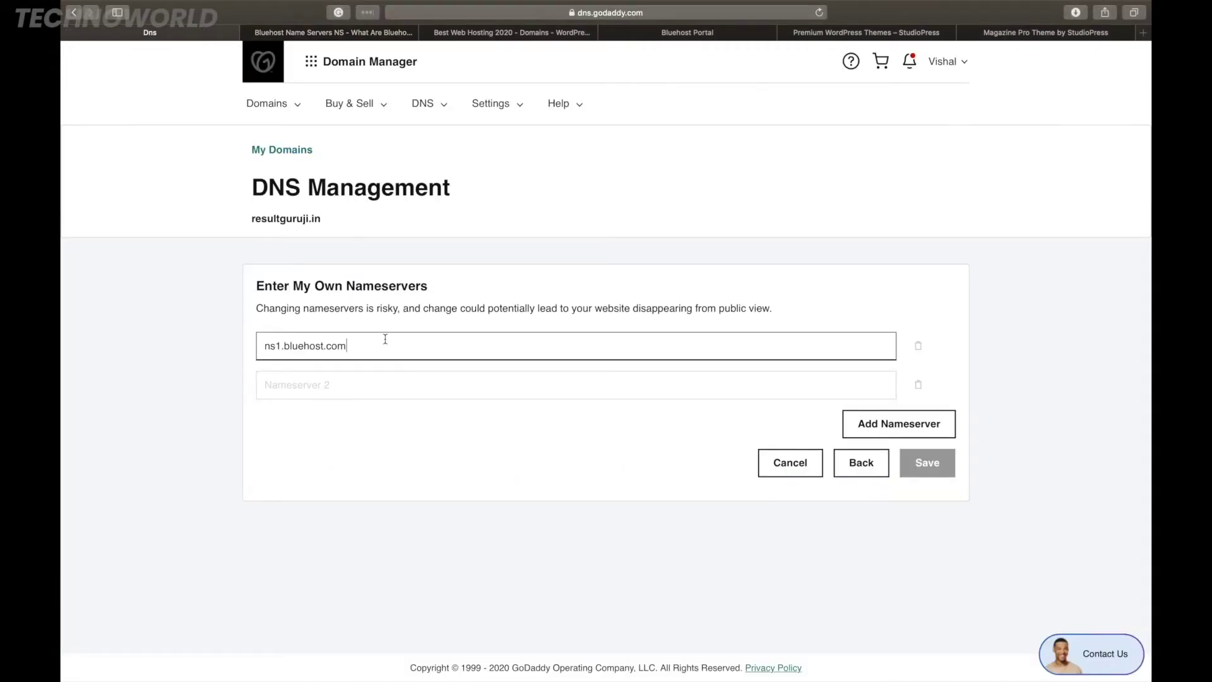
Copy ns2.bluehost.com from the Bluehost help article into the second nameserver field and save the custom nameservers.
click(387, 37)
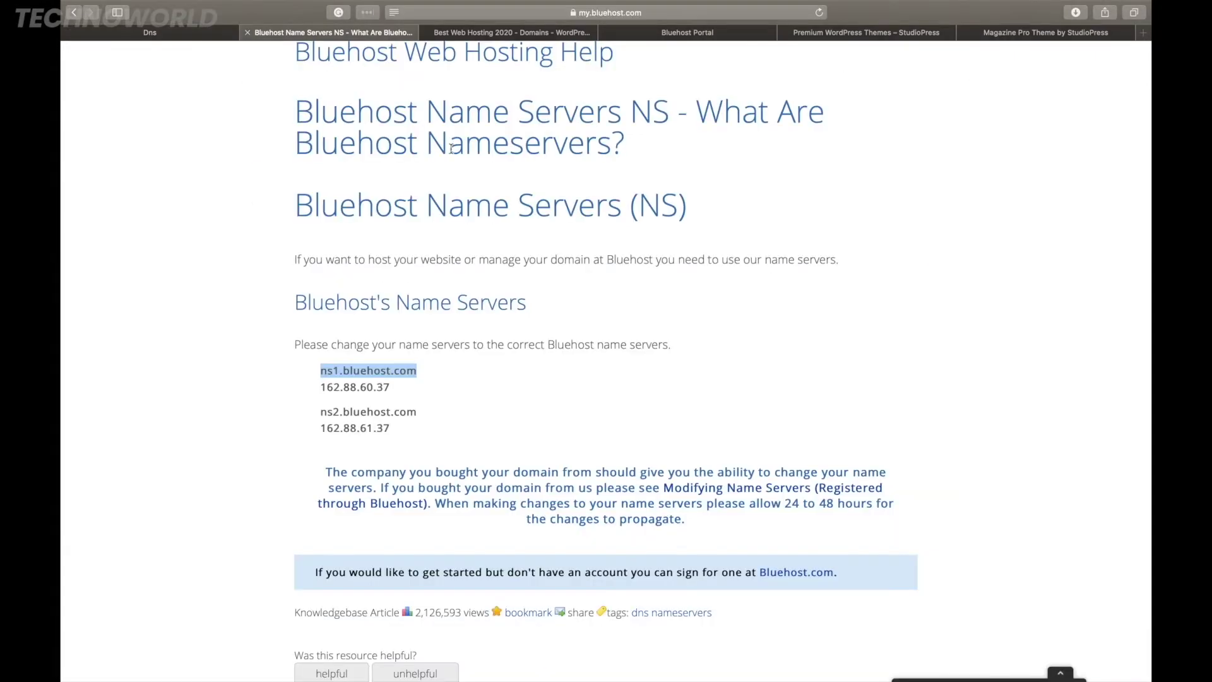
click(423, 414)
drag(361, 415, 322, 411)
key(super+c)
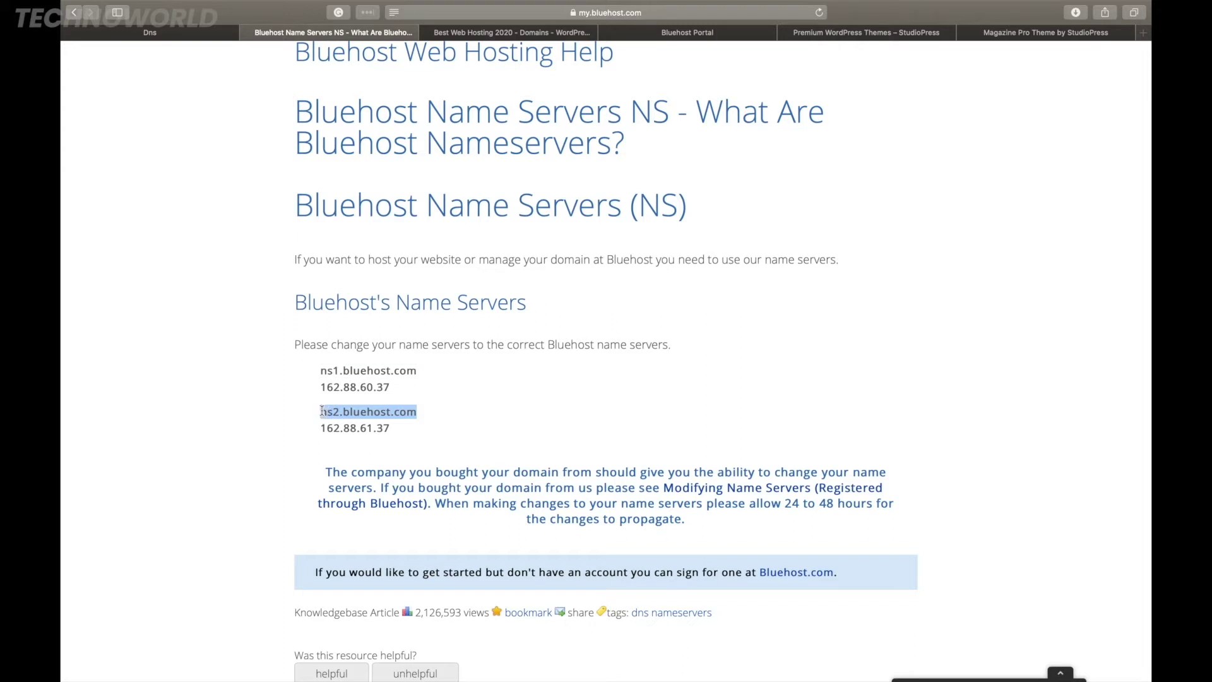
click(183, 33)
click(315, 395)
key(super+v)
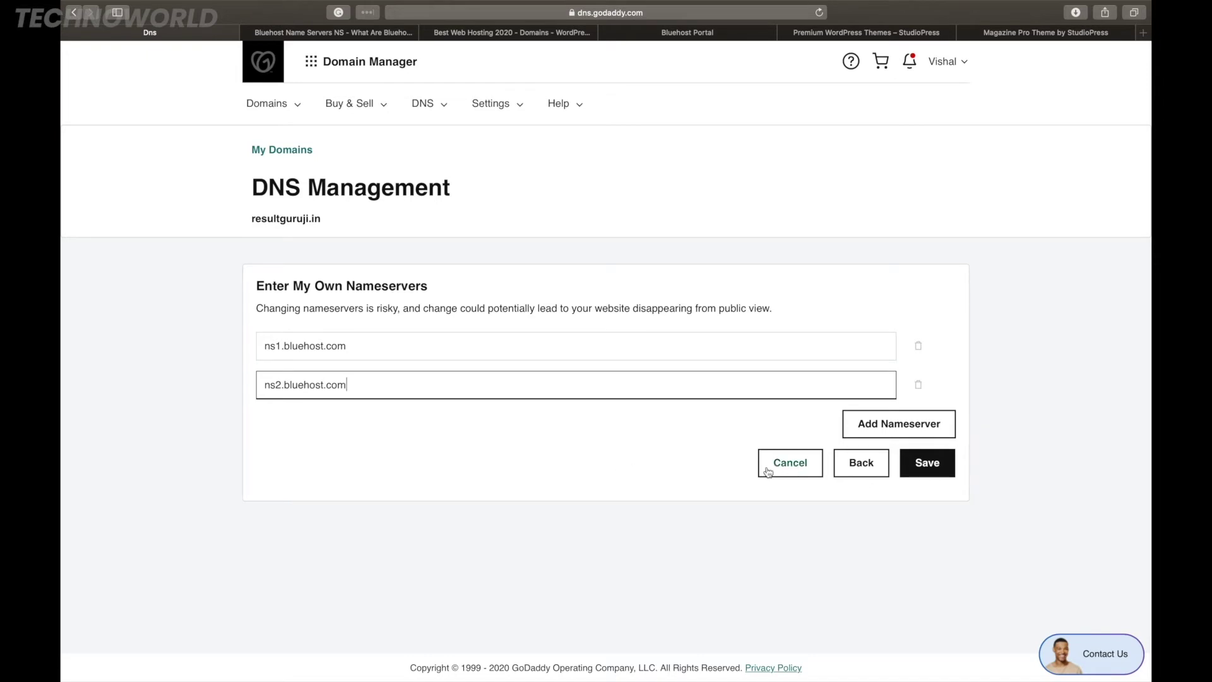
click(940, 475)
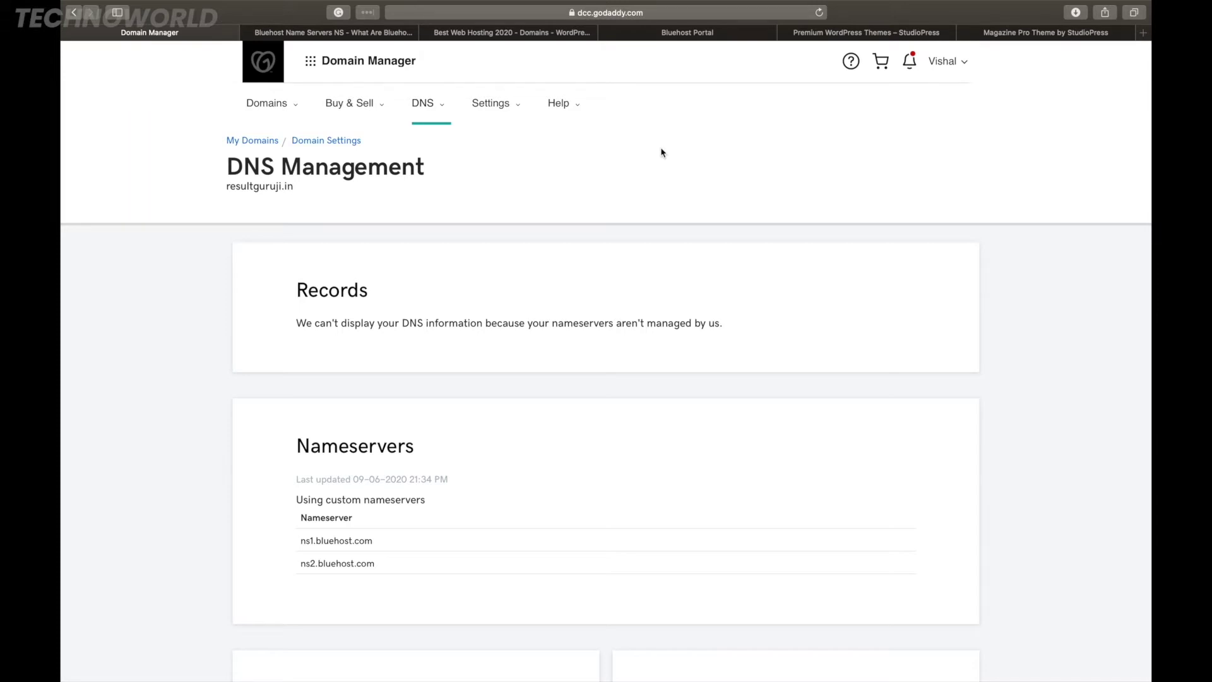
Switch to the Bluehost portal's Assign Domain page and enter resultguruji.in as a domain not already associated with the account.
click(670, 37)
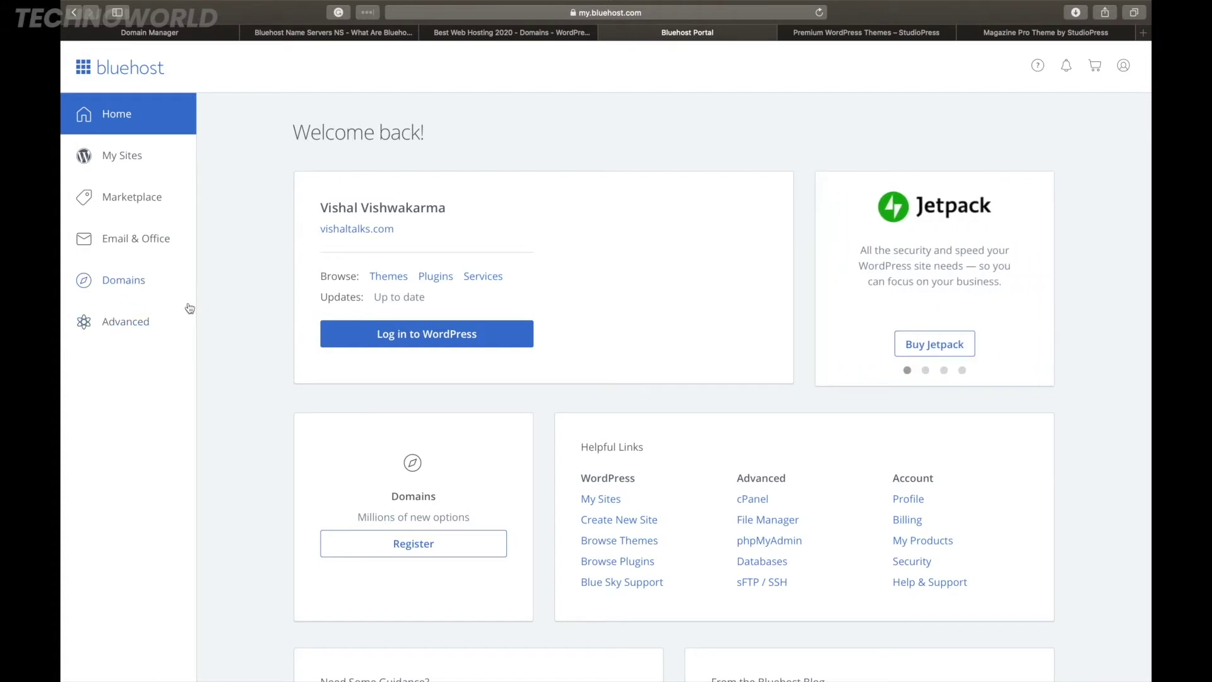
click(119, 283)
click(94, 366)
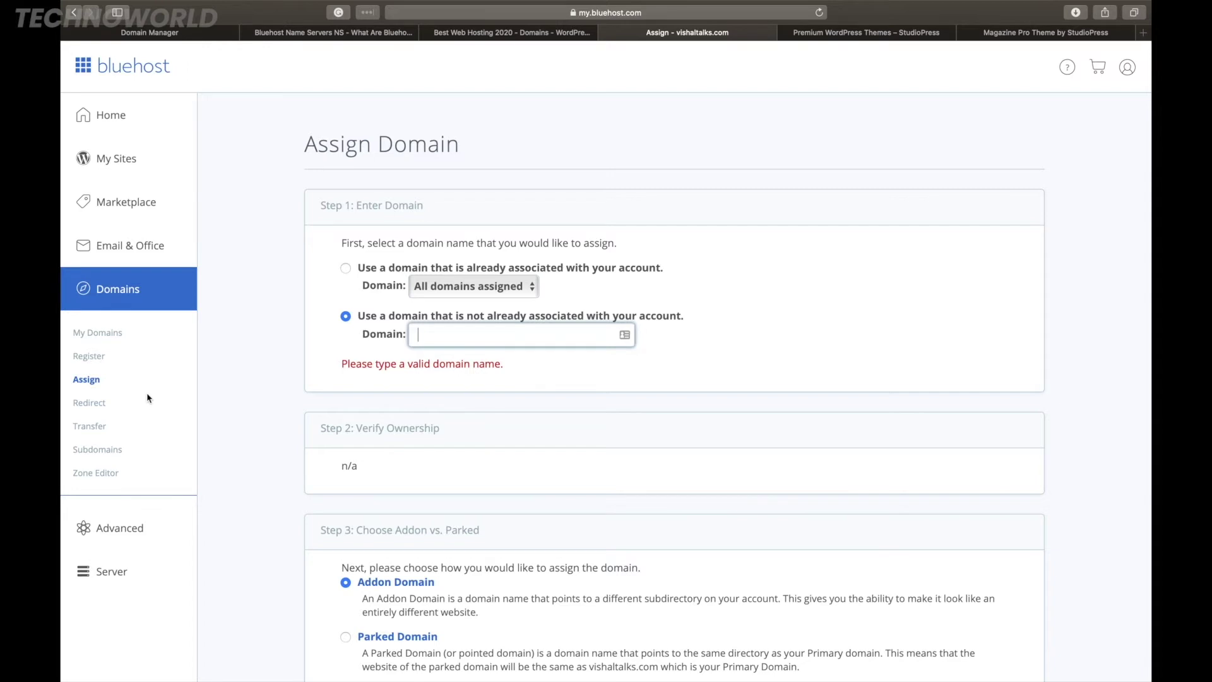
text(resultguruji.in)
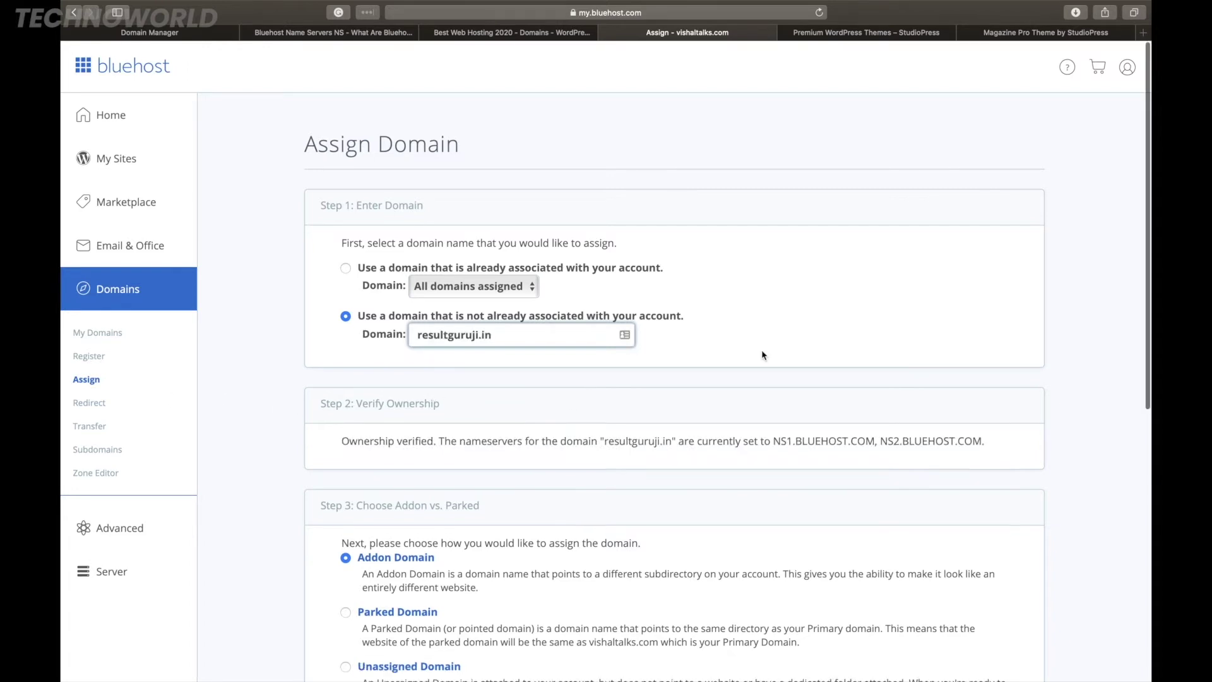
Check the ownership verification, then assign resultguruji.in as an addon domain with the new directory public_html/resultguruji.
scroll(763, 356, down, 3)
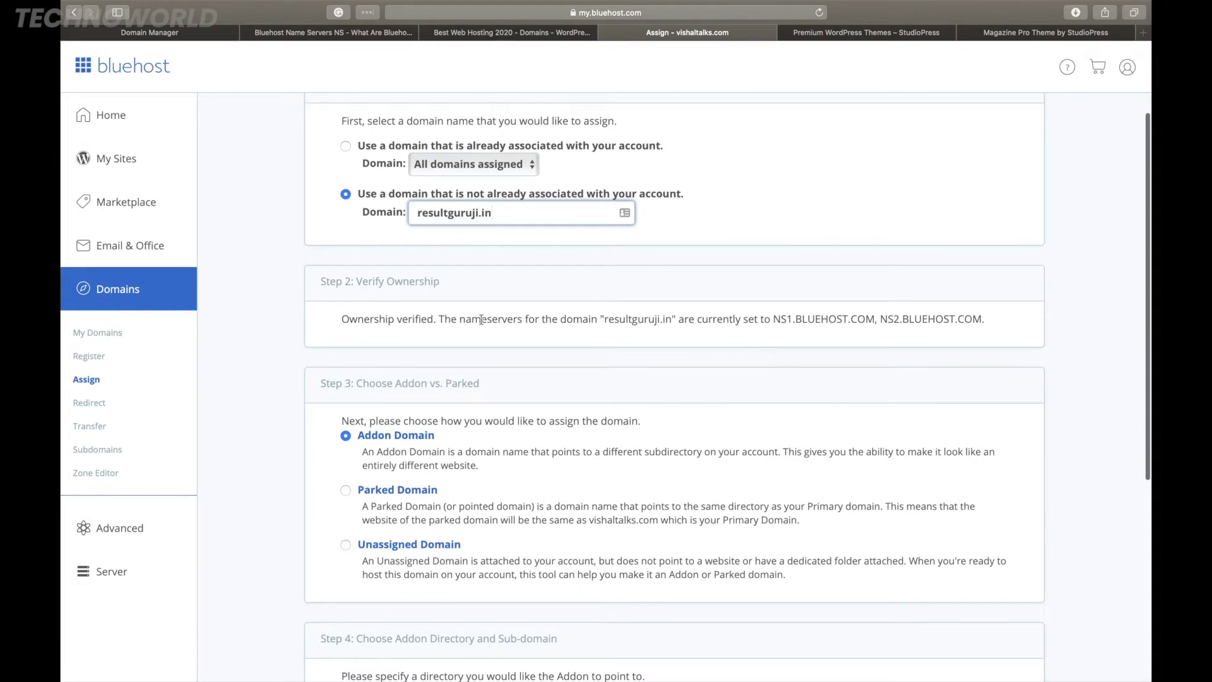
drag(342, 319, 439, 321)
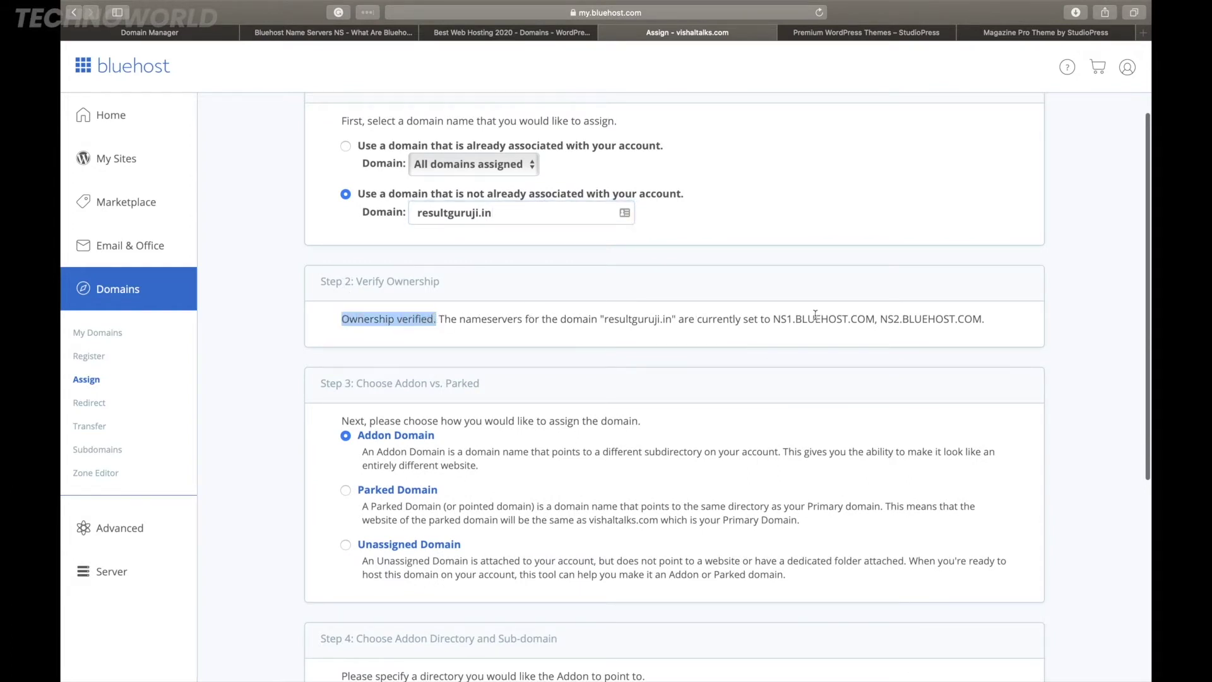
drag(774, 319, 990, 323)
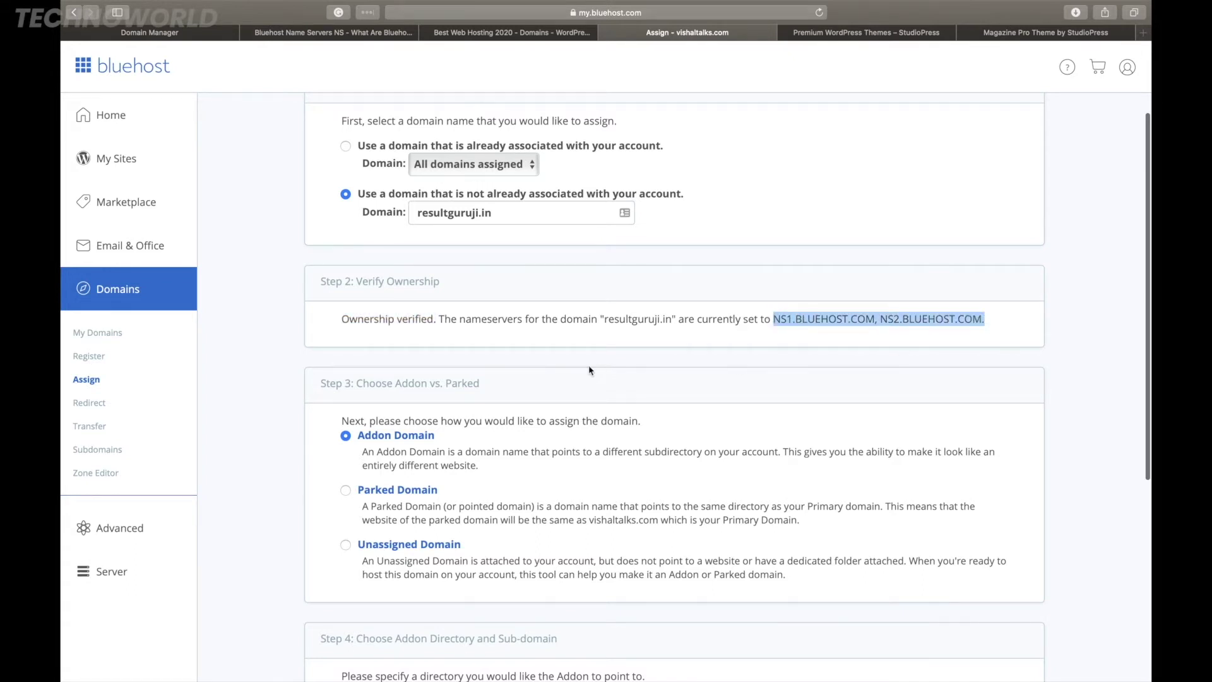
scroll(584, 371, down, 3)
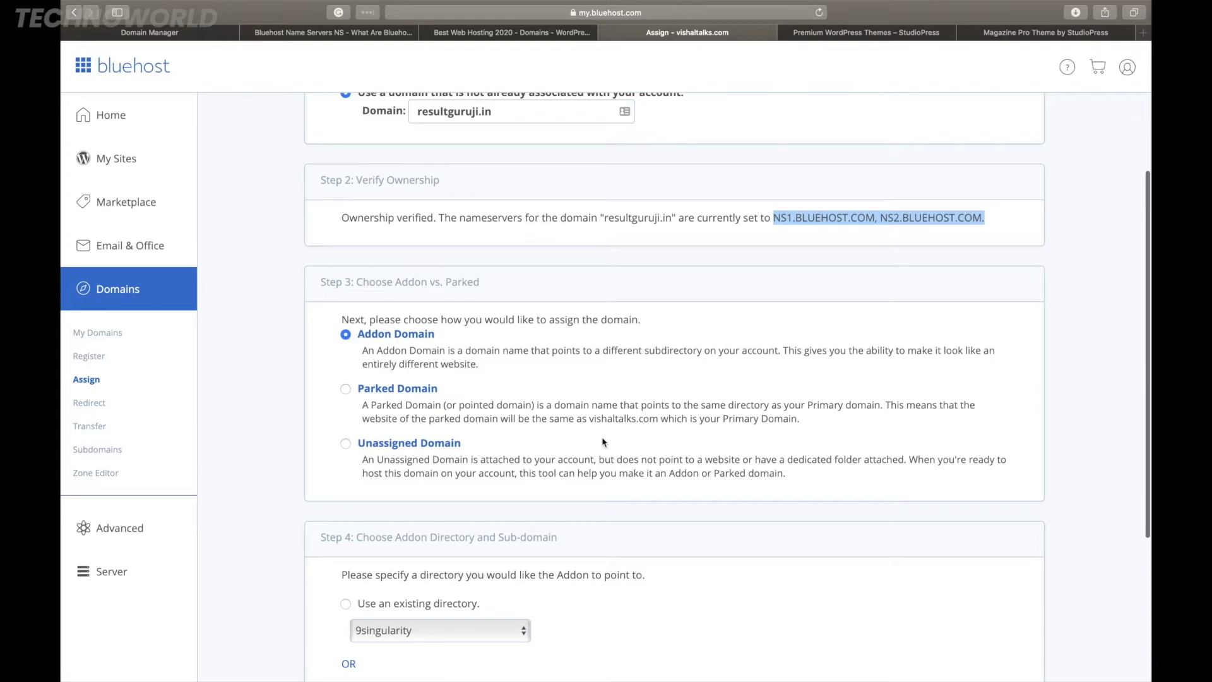
scroll(606, 448, down, 5)
scroll(609, 455, down, 3)
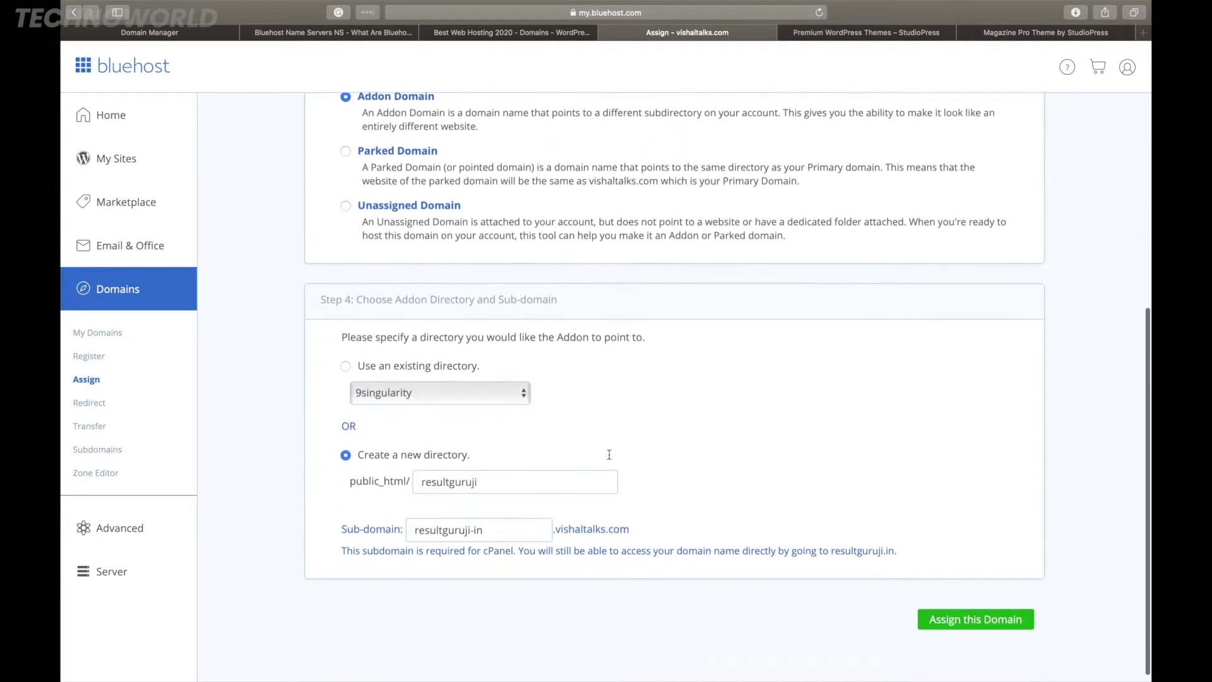
click(507, 483)
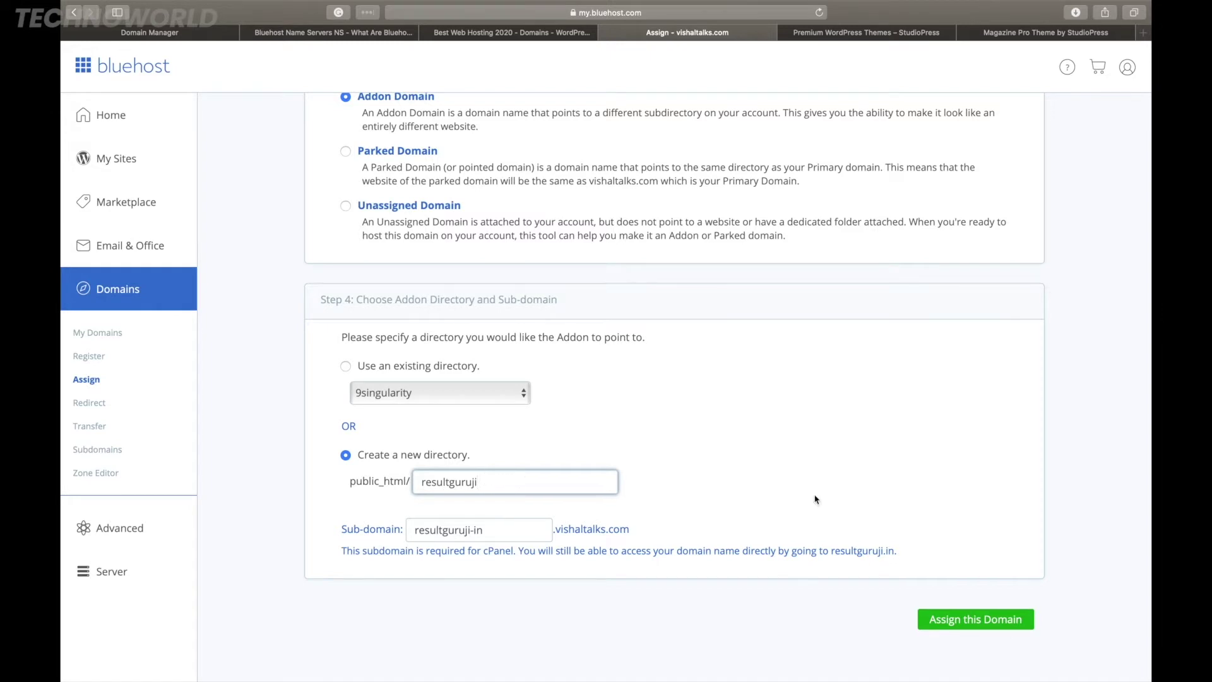
click(968, 622)
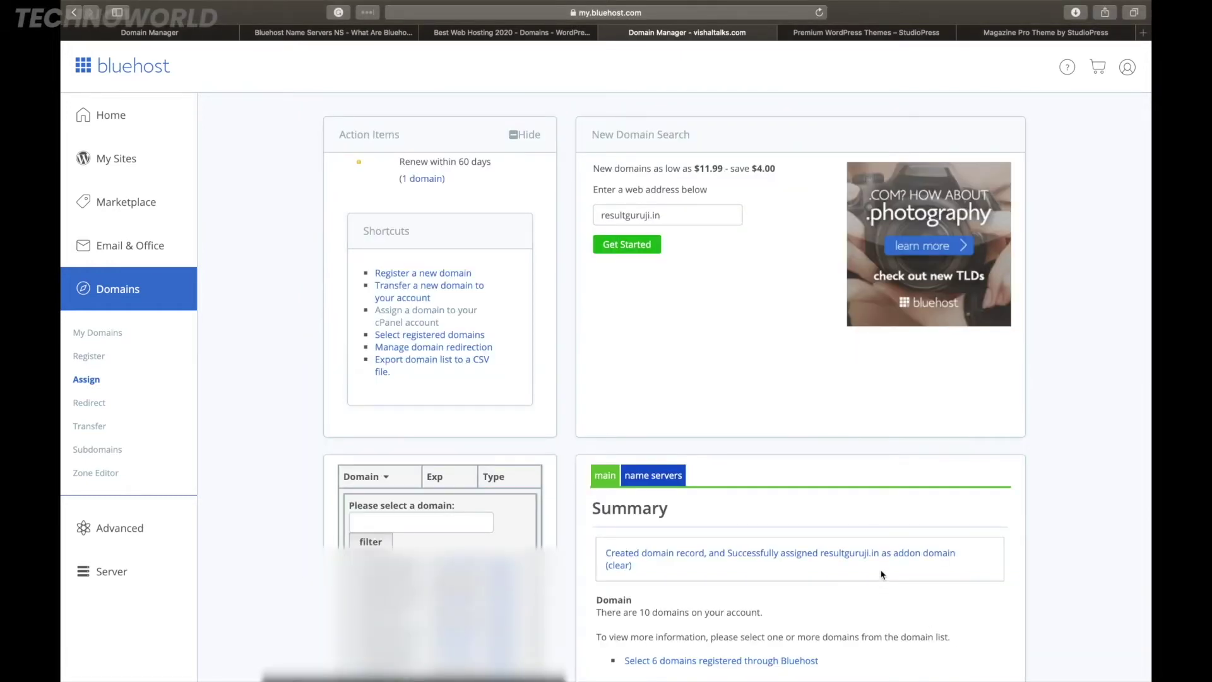
Look through the Bluehost domain list, including its second page, for the resultguruji.in entry.
scroll(882, 575, down, 3)
scroll(882, 575, down, 2)
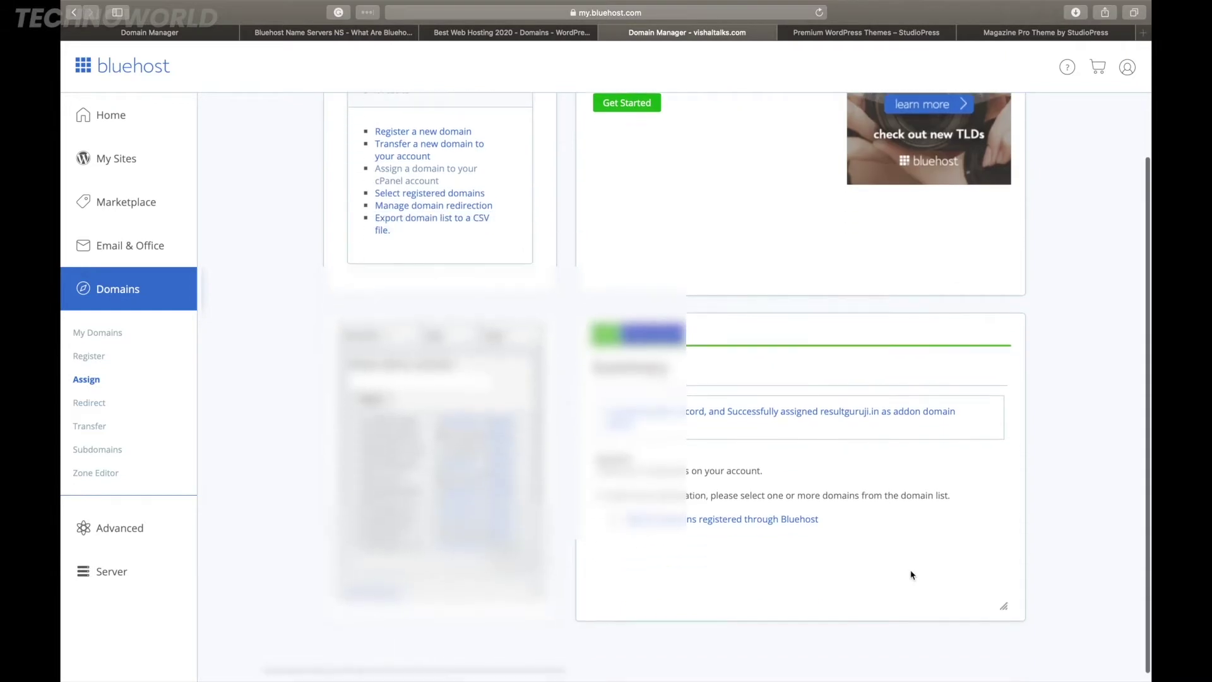
scroll(606, 379, down, 1)
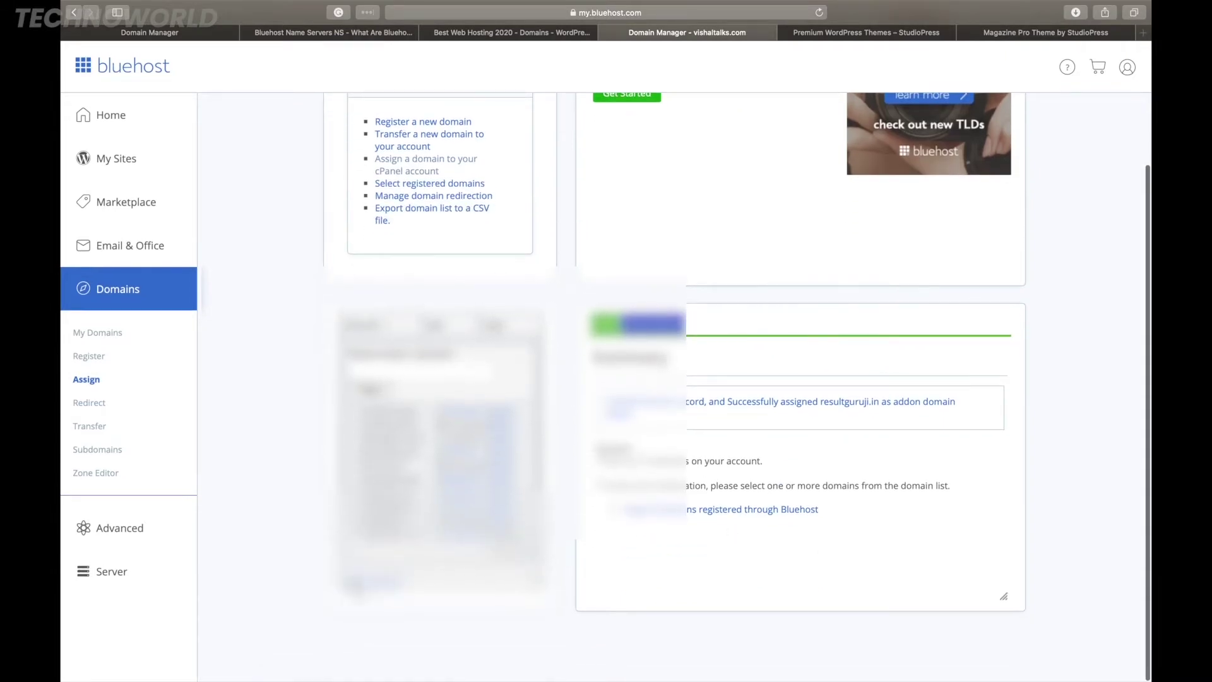
scroll(607, 379, down, 4)
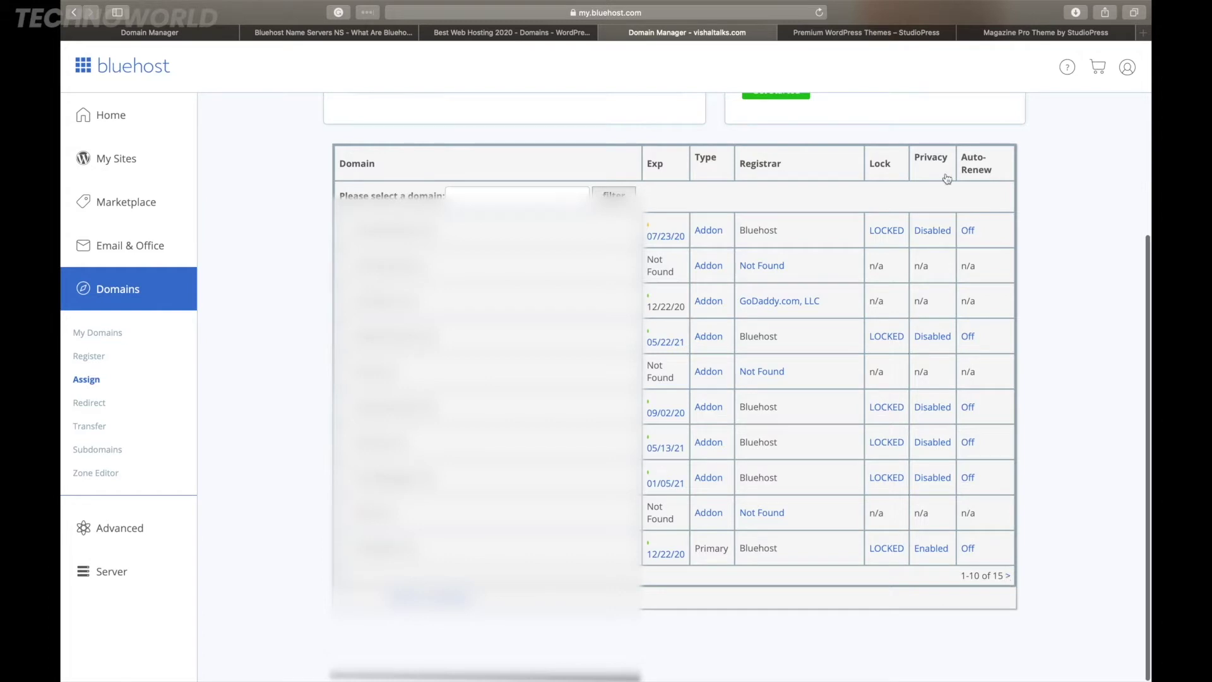
click(1009, 577)
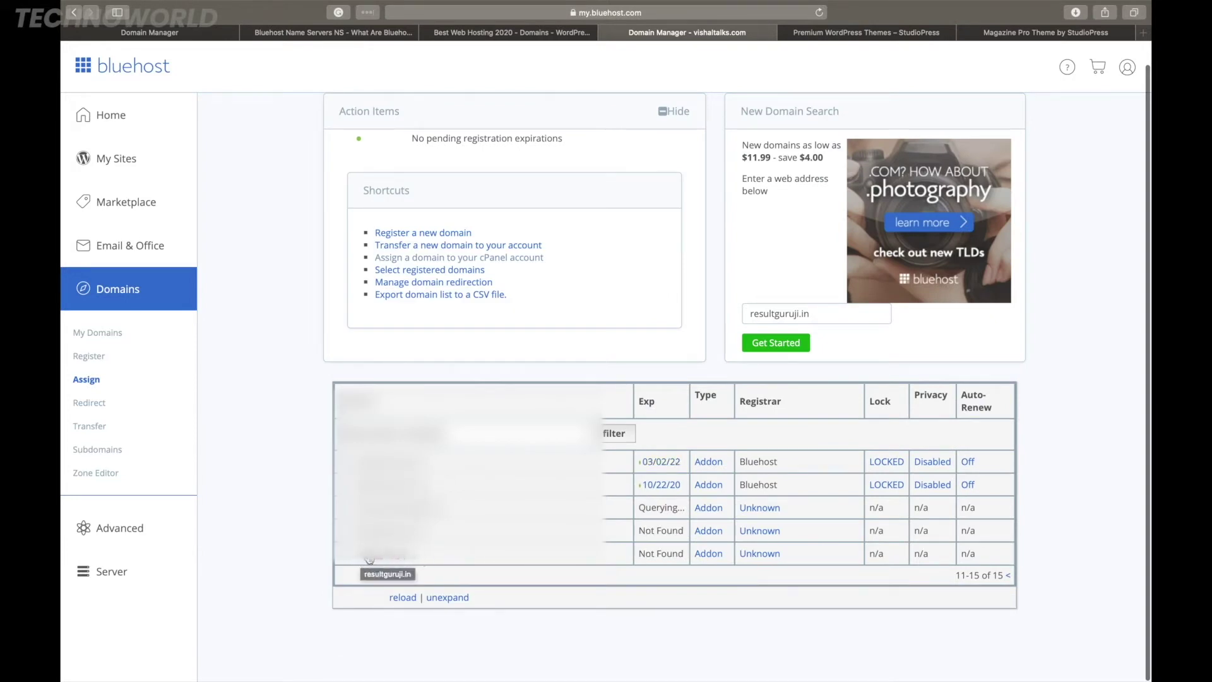
scroll(271, 329, up, 1)
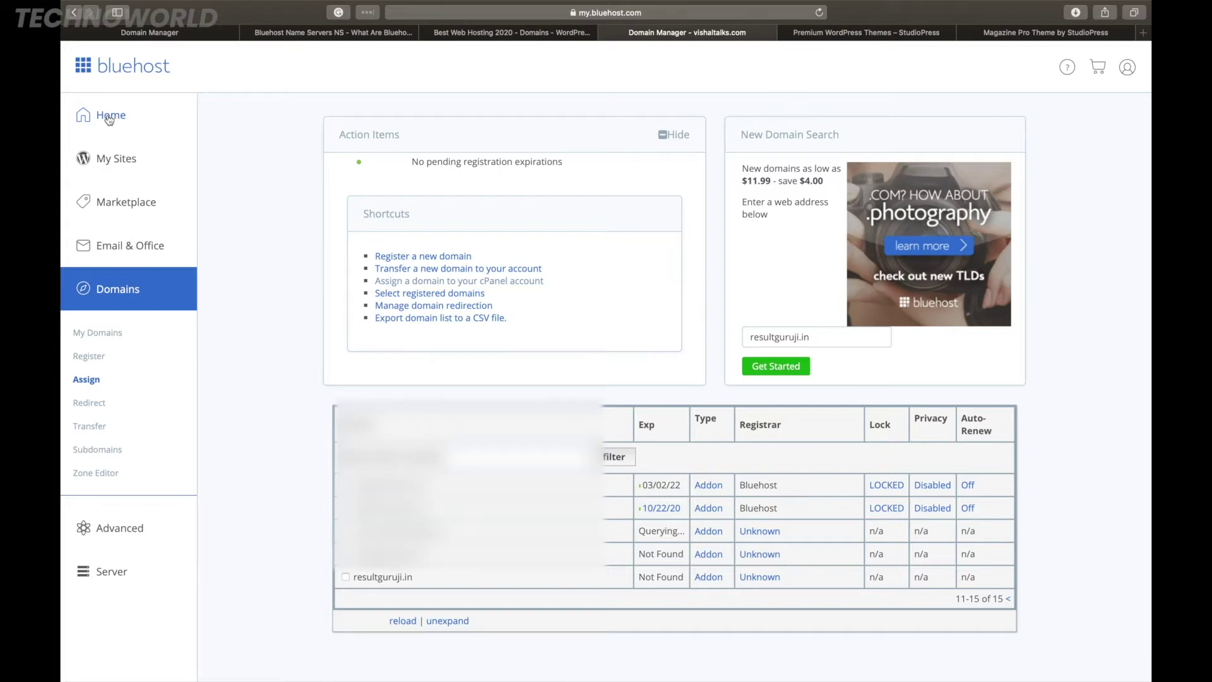
Start creating a new site from My Sites and choose WordPress as the way to build it.
click(118, 166)
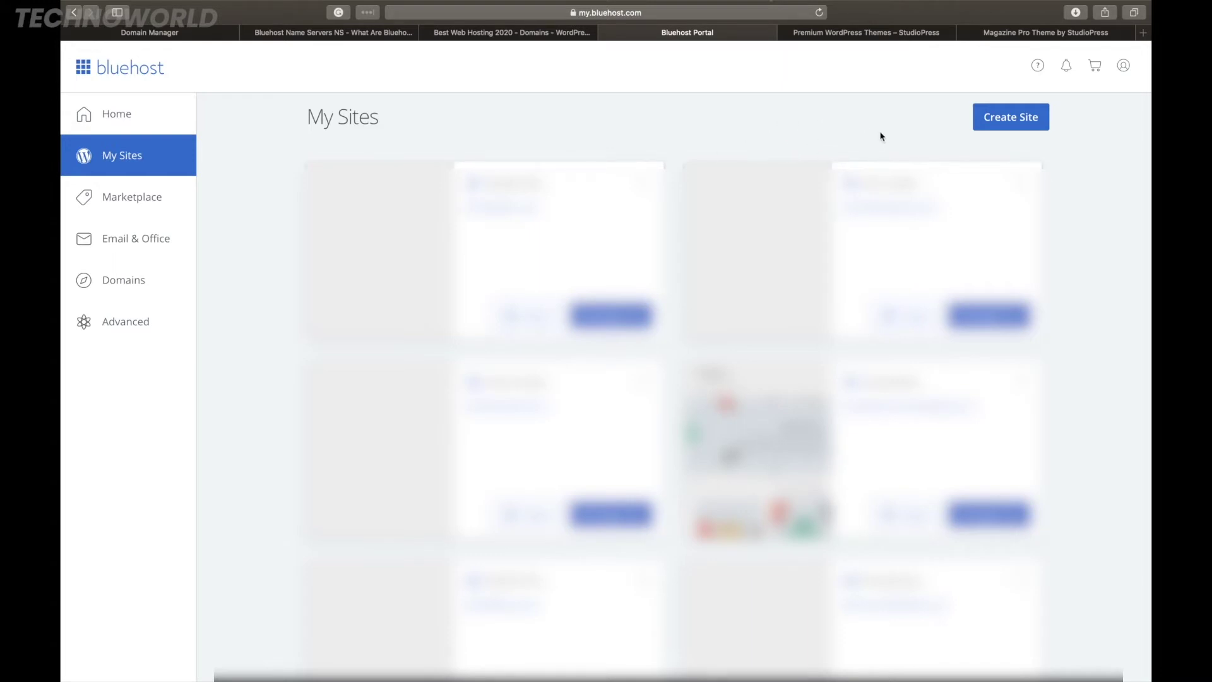
click(1011, 119)
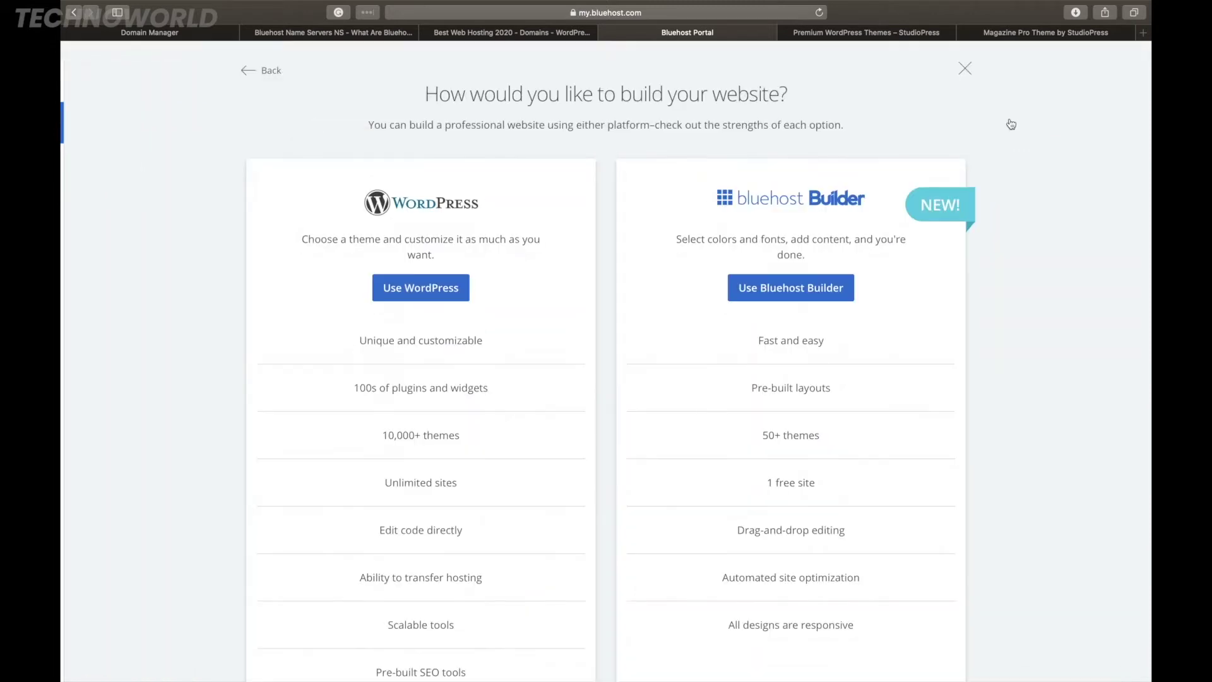
scroll(547, 467, down, 4)
scroll(548, 467, up, 4)
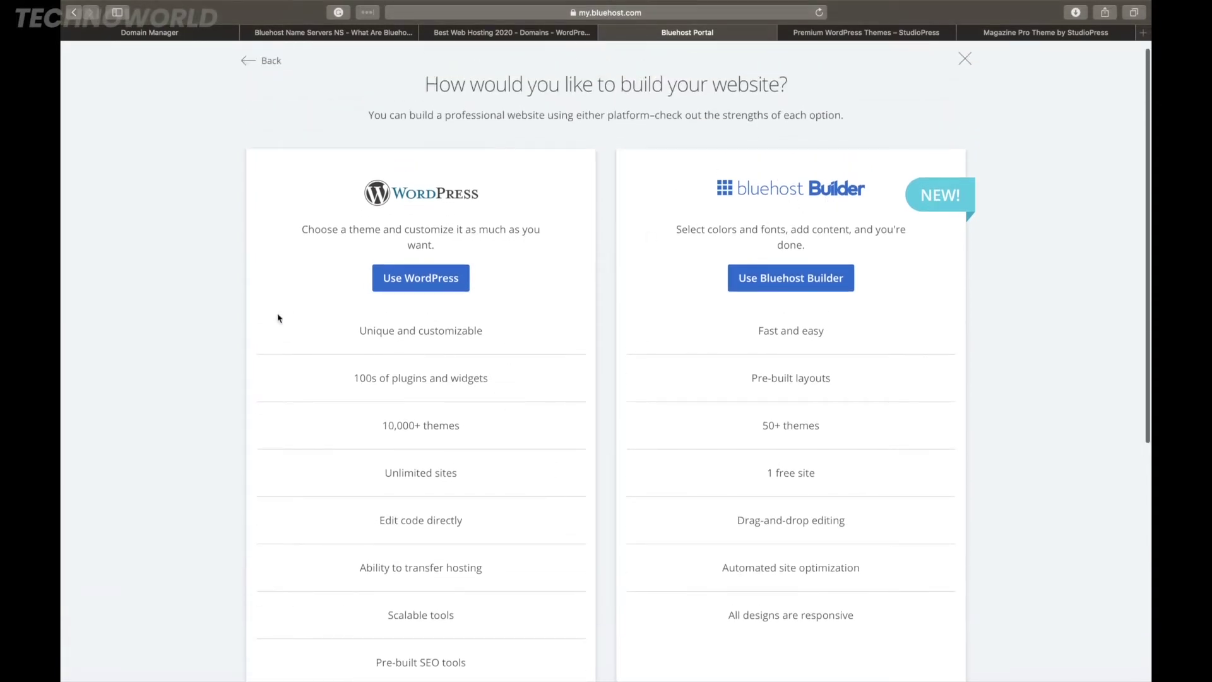
click(425, 283)
scroll(422, 314, down, 4)
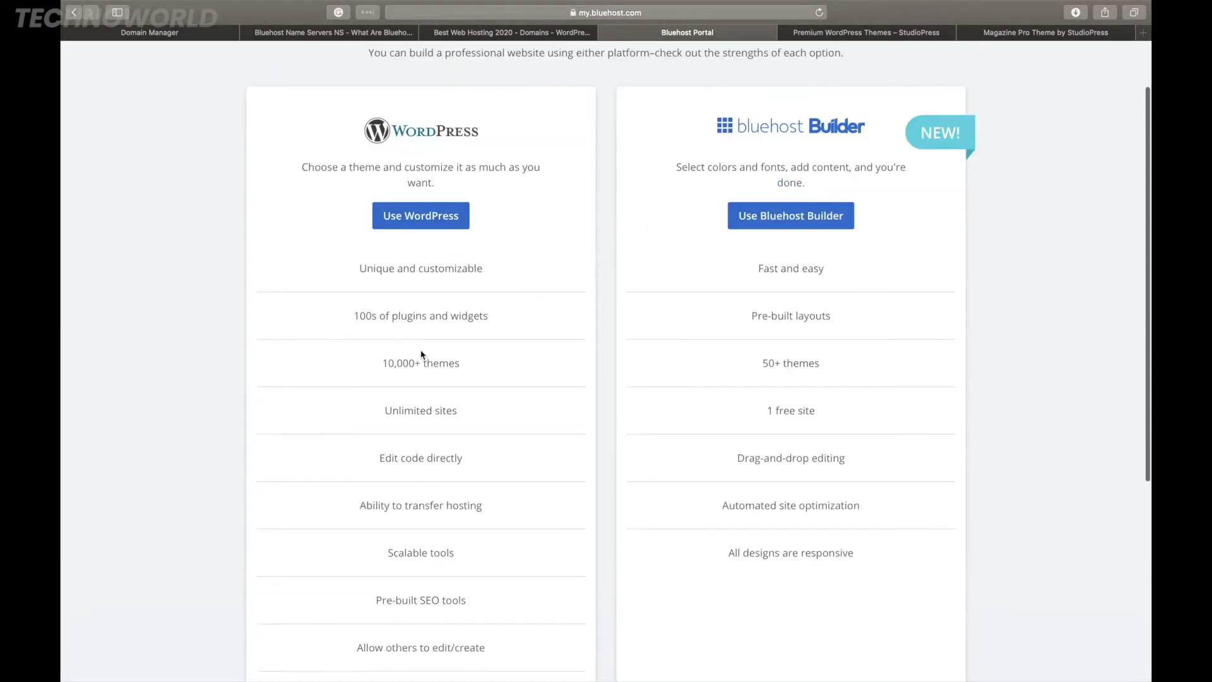
scroll(420, 335, up, 3)
click(417, 259)
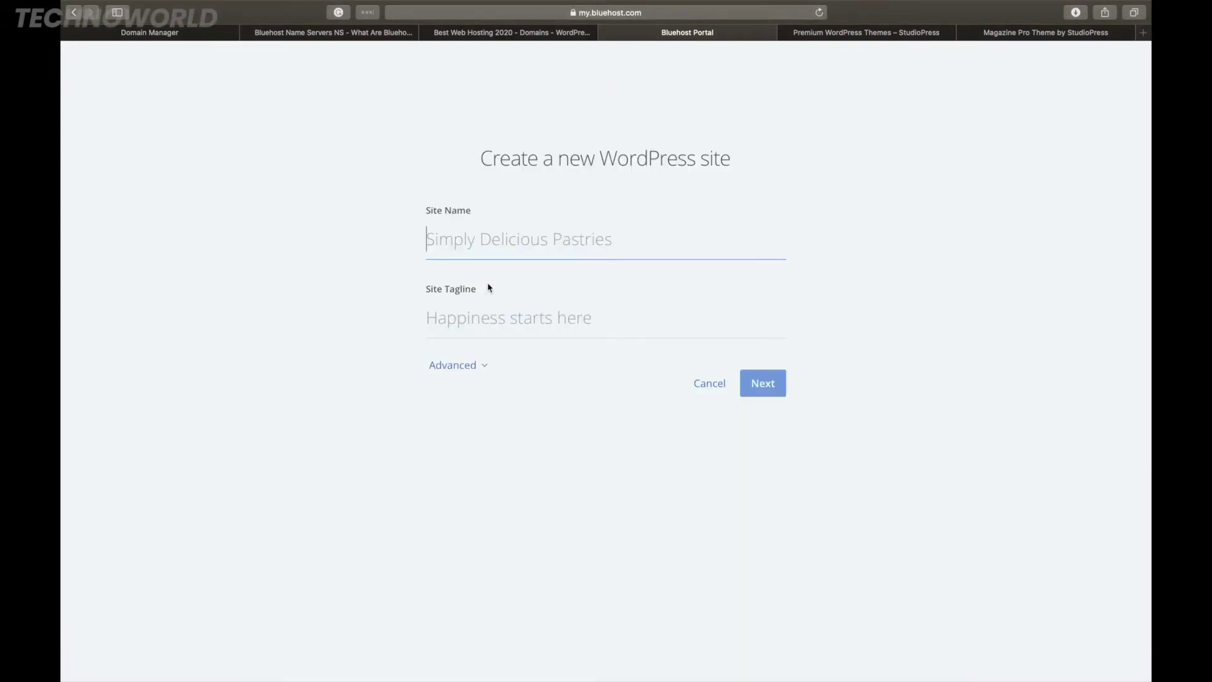
Name the new WordPress site Result Guruji with the tagline News Blog and continue to the domain choice.
text(Resulut)
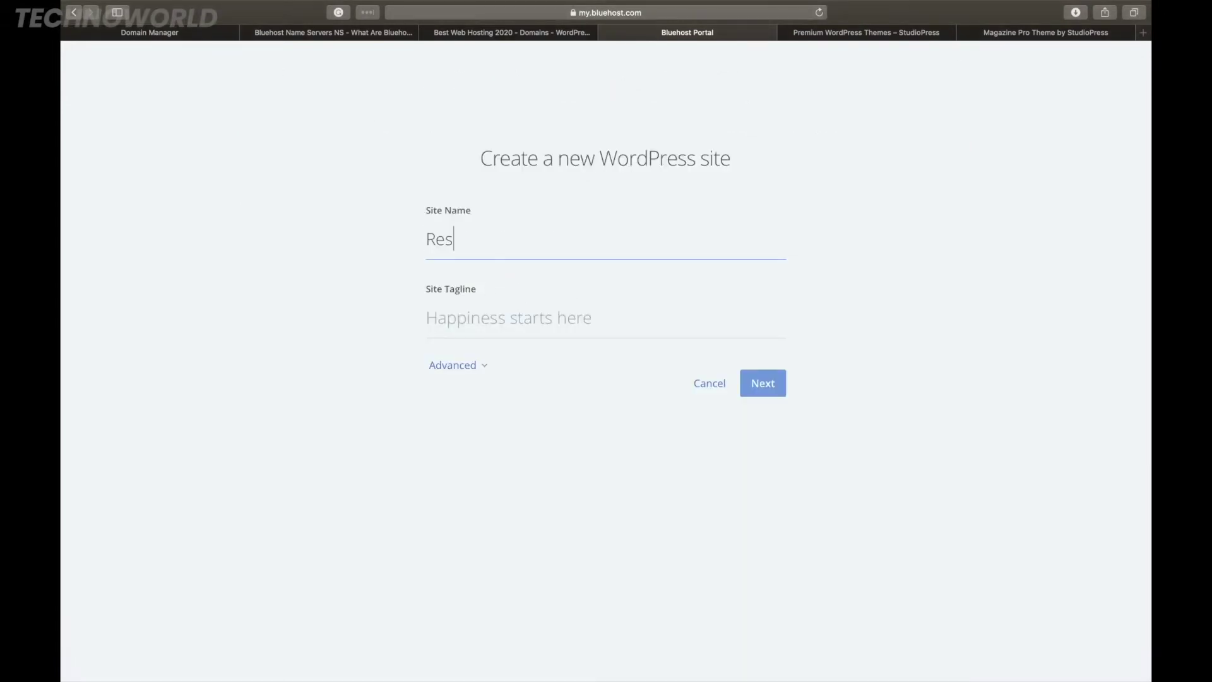
key(BackSpace)
key(BackSpace)
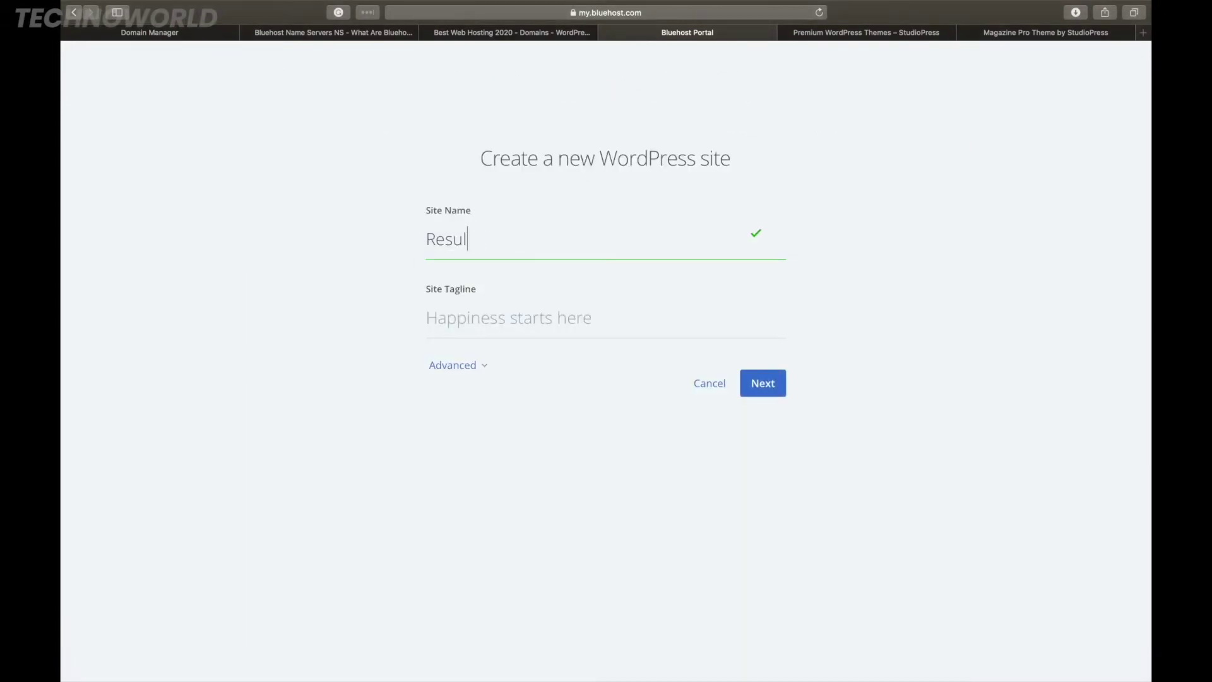
text(t Guruji)
click(499, 316)
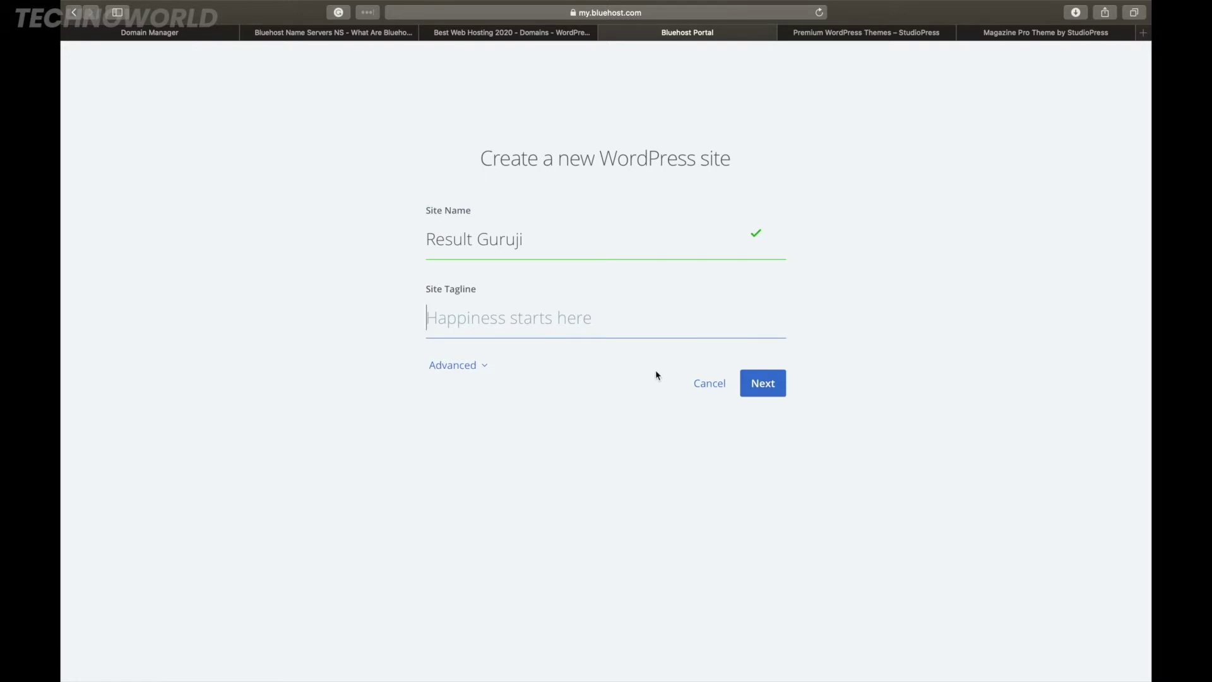
text(News Blog)
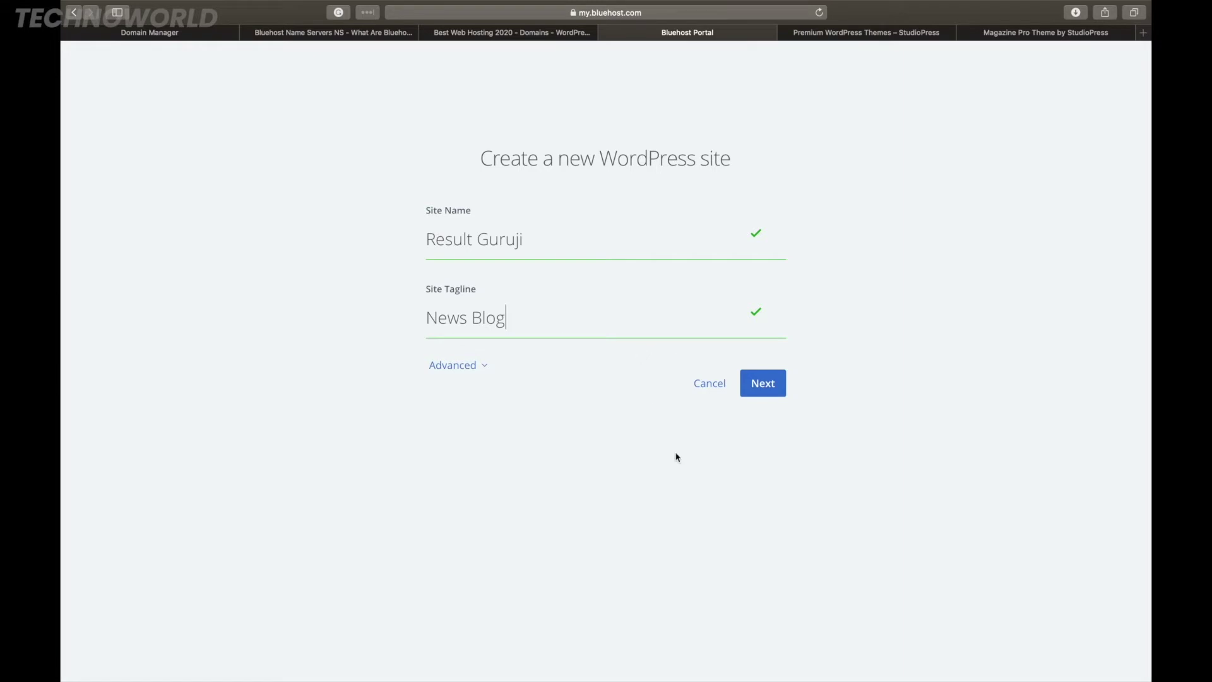
click(767, 385)
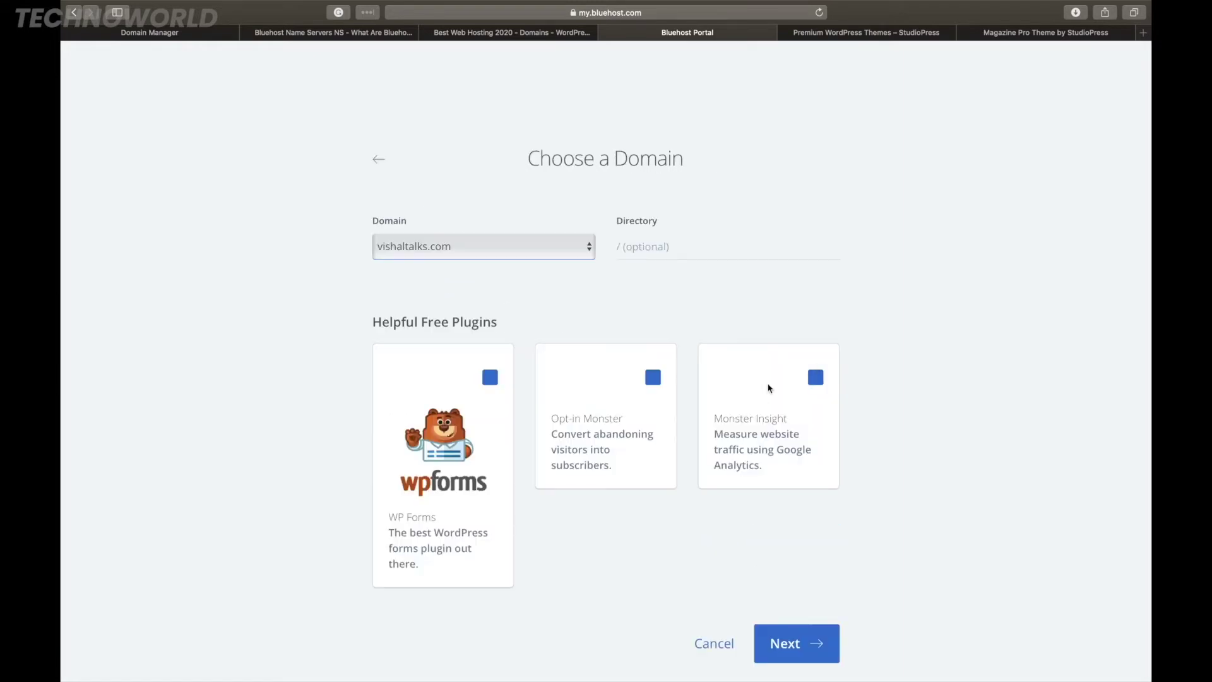
Deselect the three suggested free plugins: WP Forms, Opt-in Monster and Monster Insight.
scroll(548, 492, down, 1)
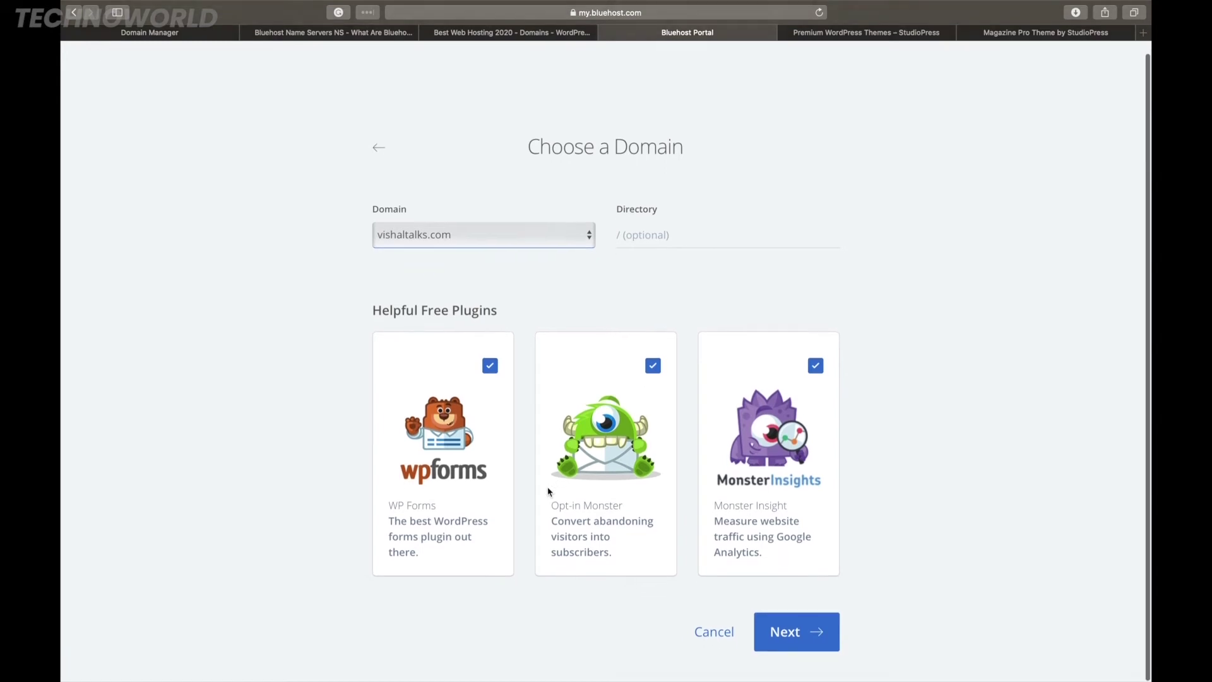
click(490, 367)
click(653, 367)
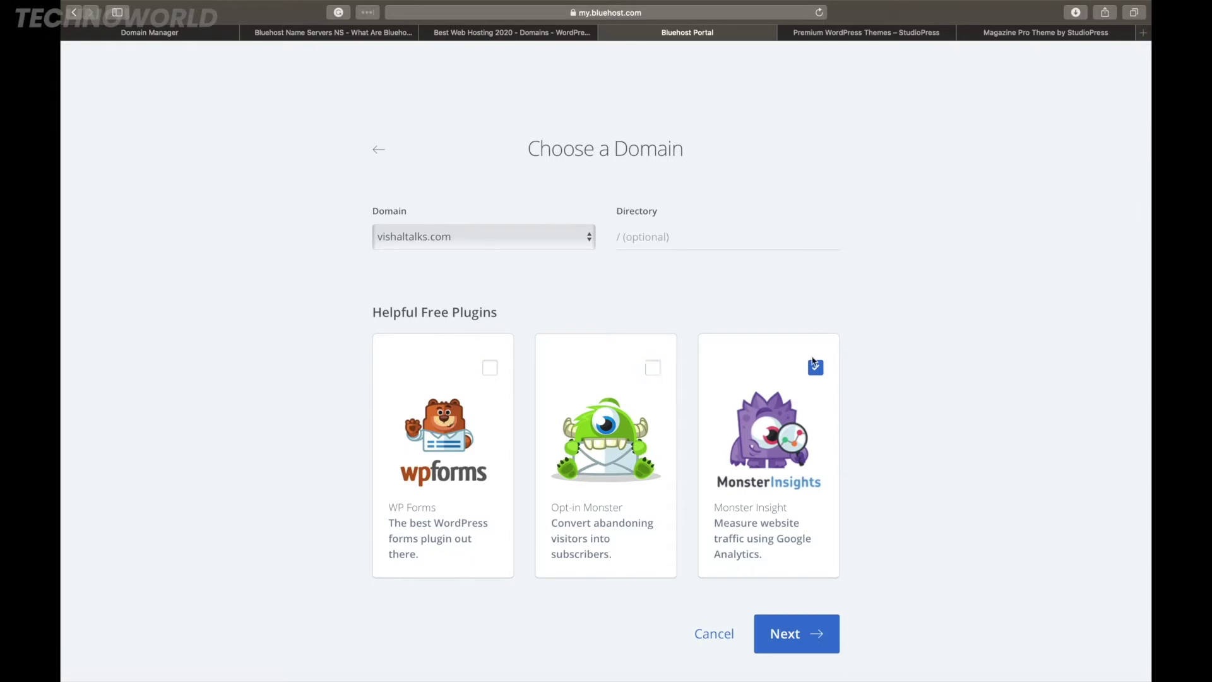
click(819, 369)
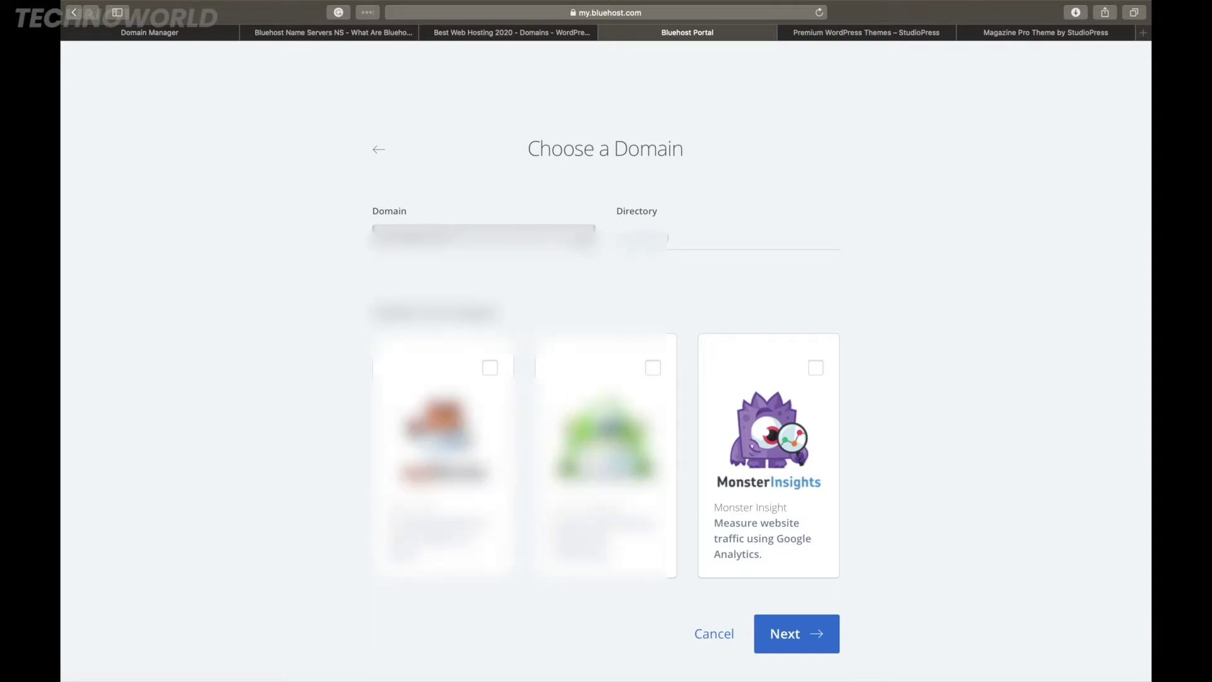
Choose resultguruji.in as the site's domain, leave the directory empty, and install WordPress.
click(569, 238)
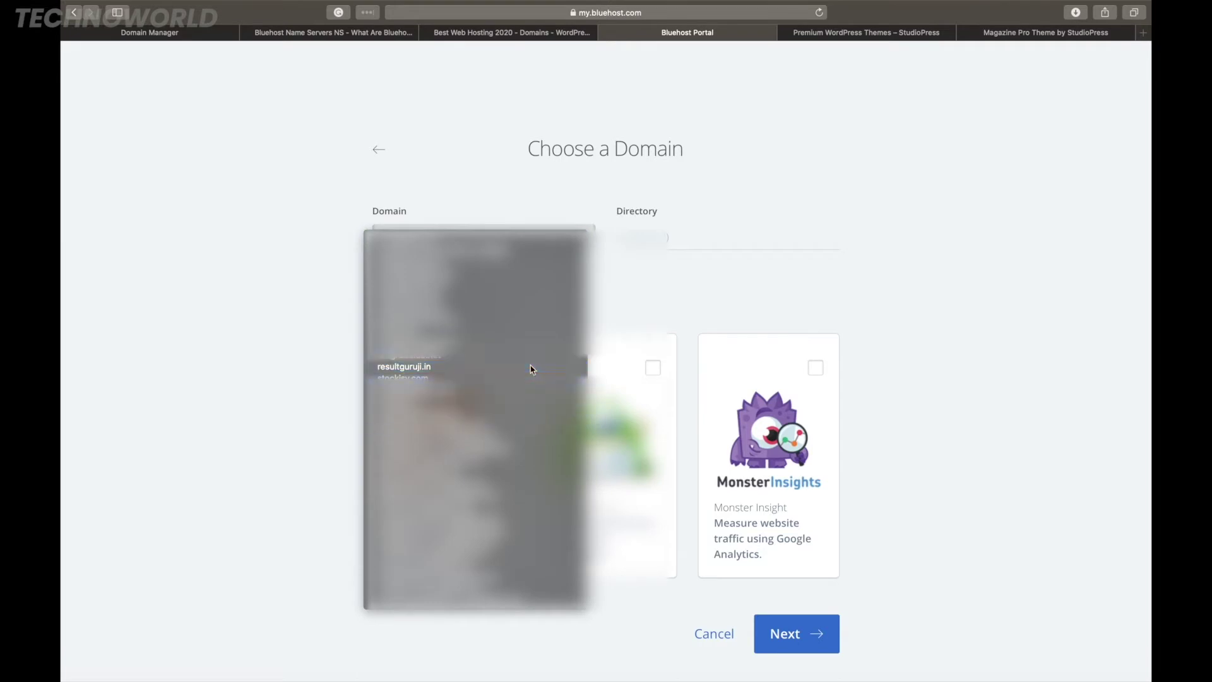
click(532, 368)
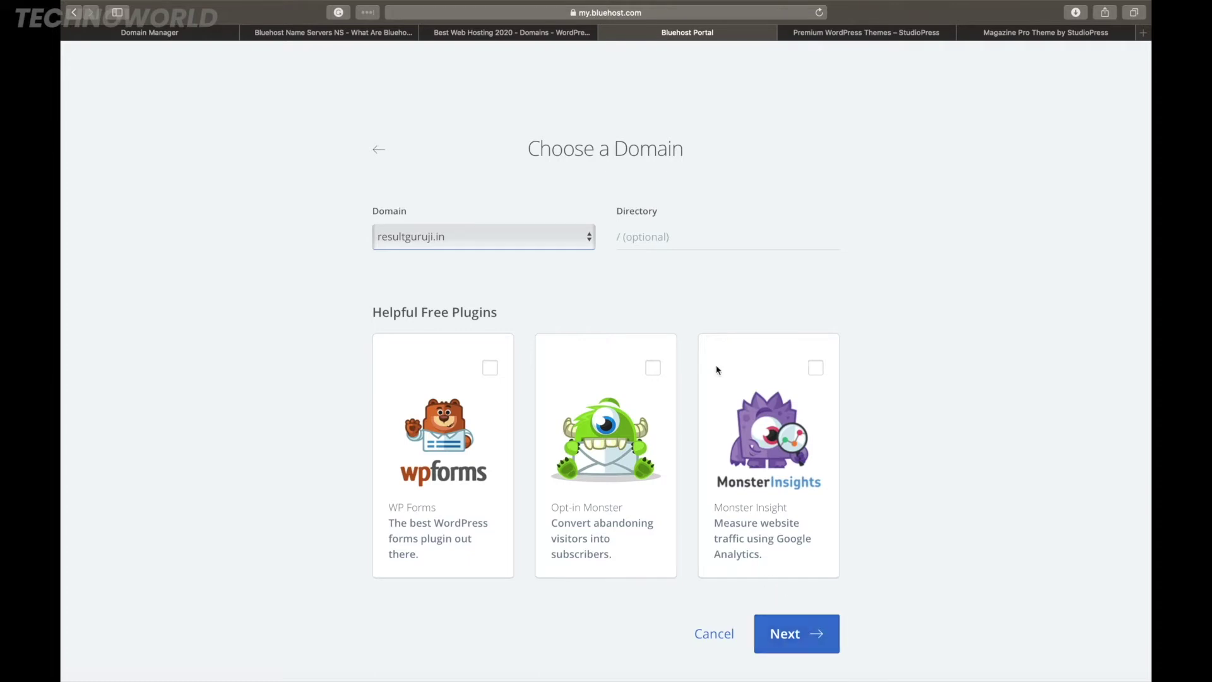
click(634, 236)
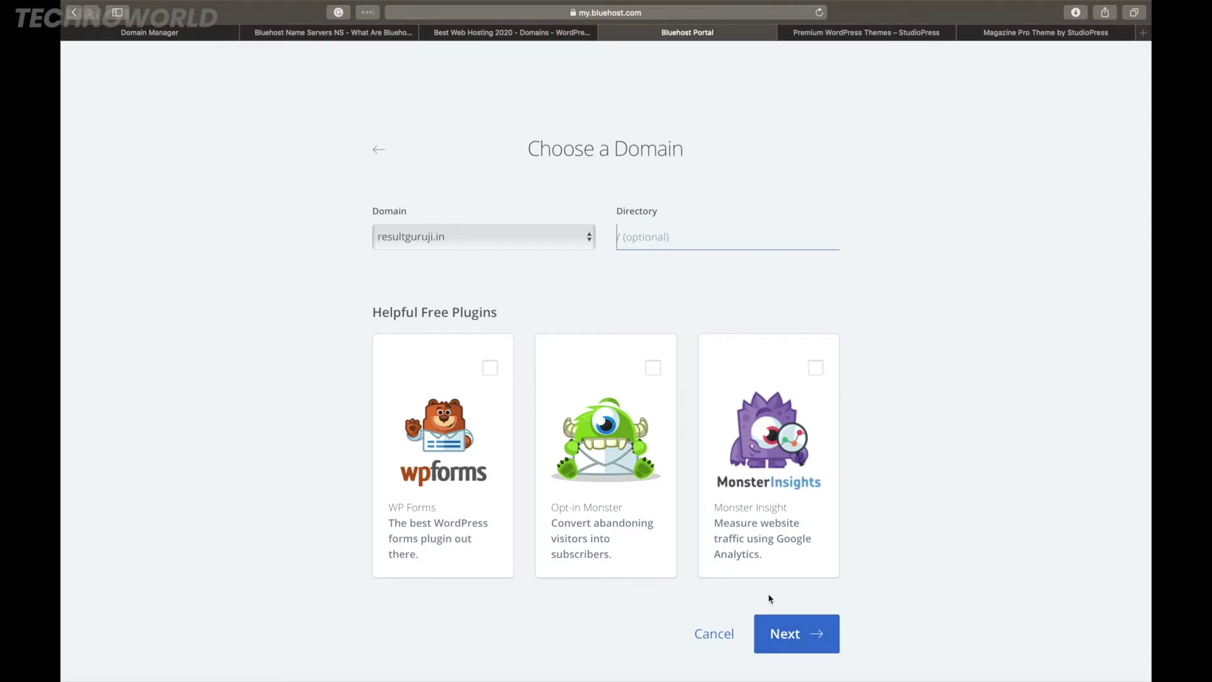
click(809, 641)
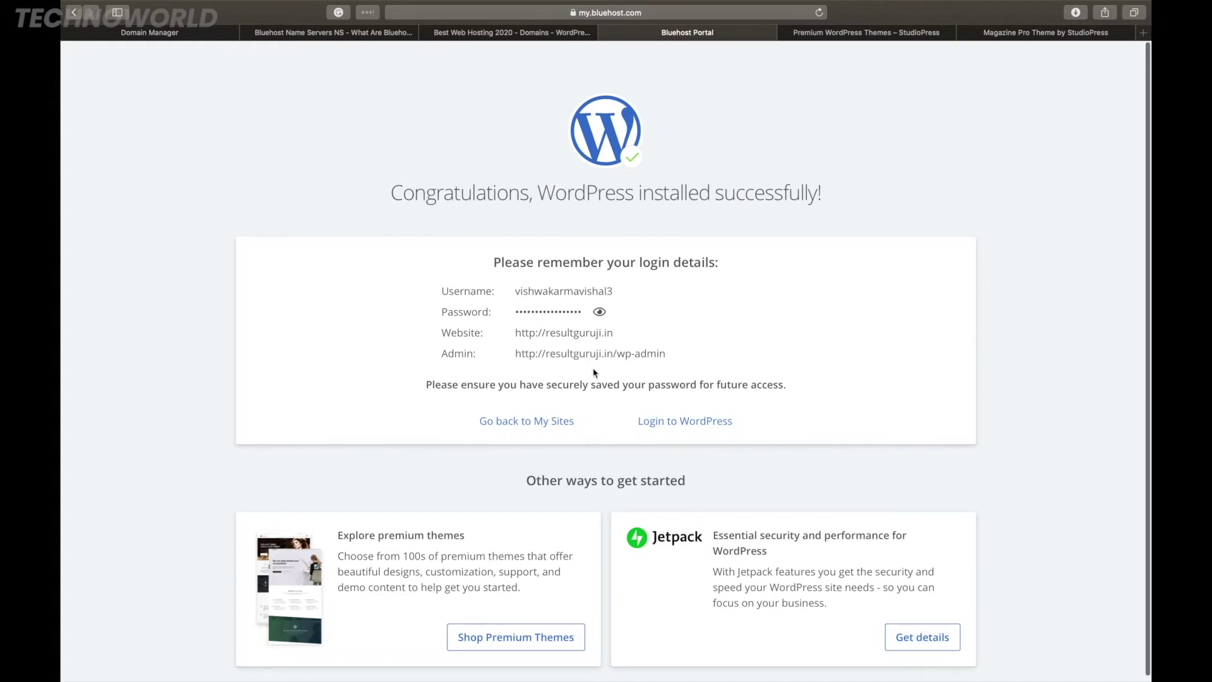
Log in to the new site's WordPress dashboard in a separate tab and dismiss the Welcome and Jetpack banners.
right_click(691, 425)
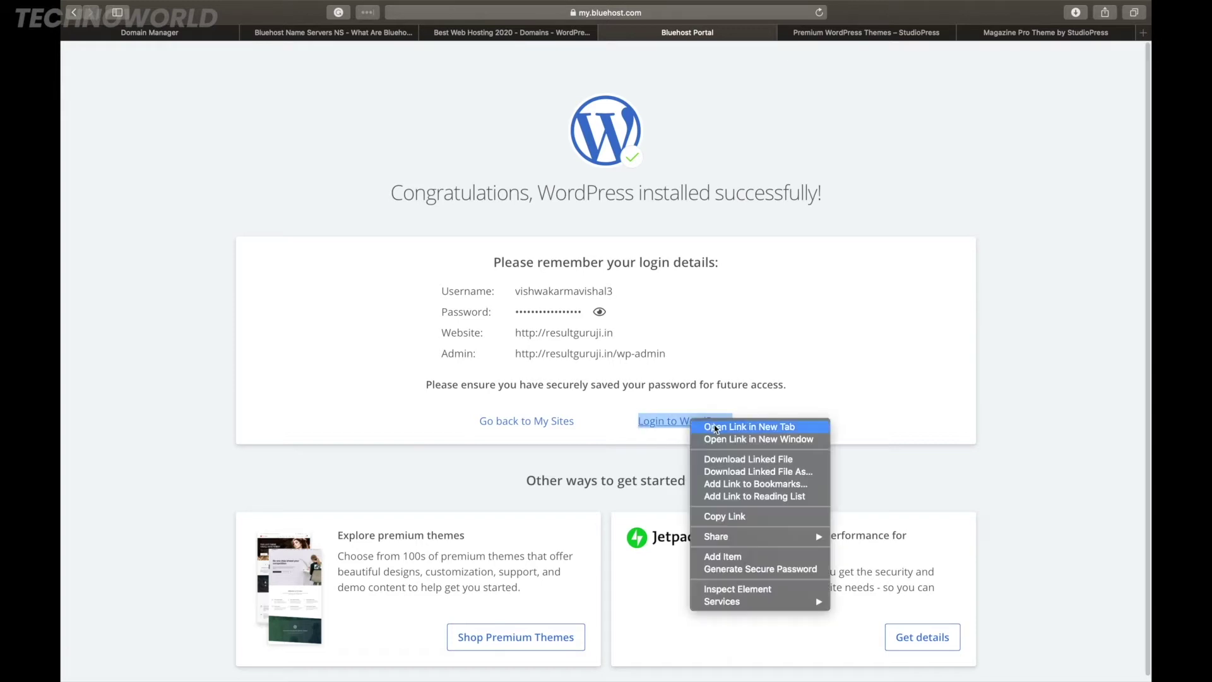
click(713, 425)
click(775, 34)
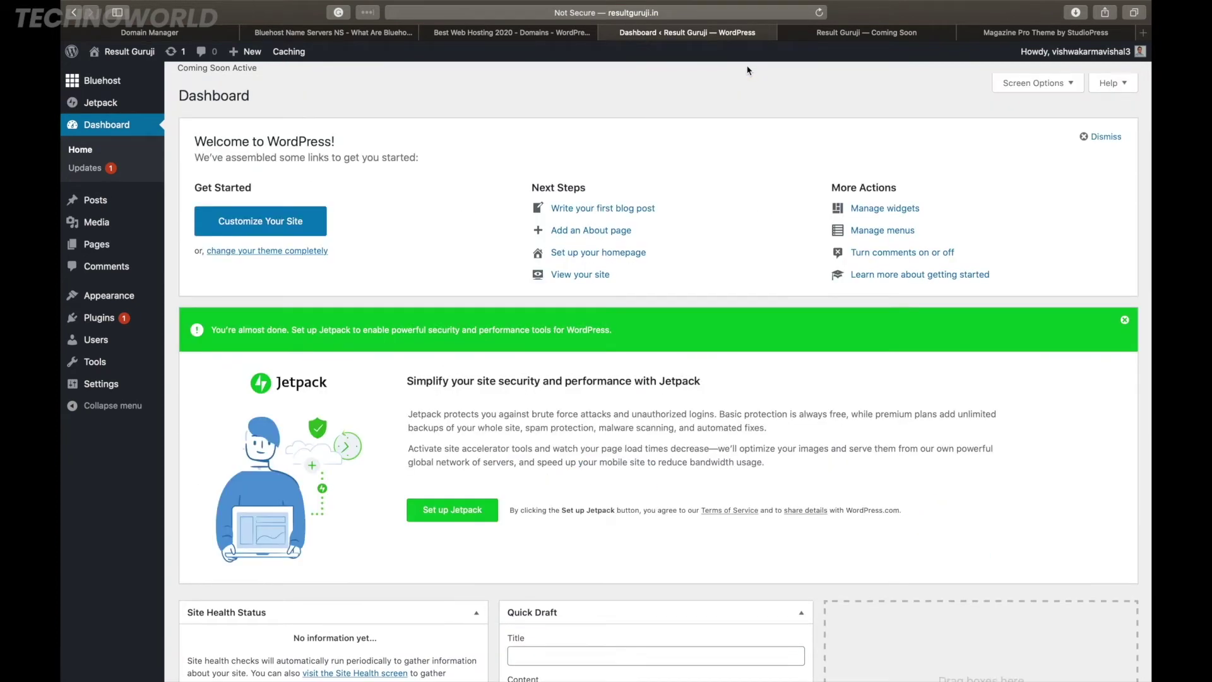
click(1099, 137)
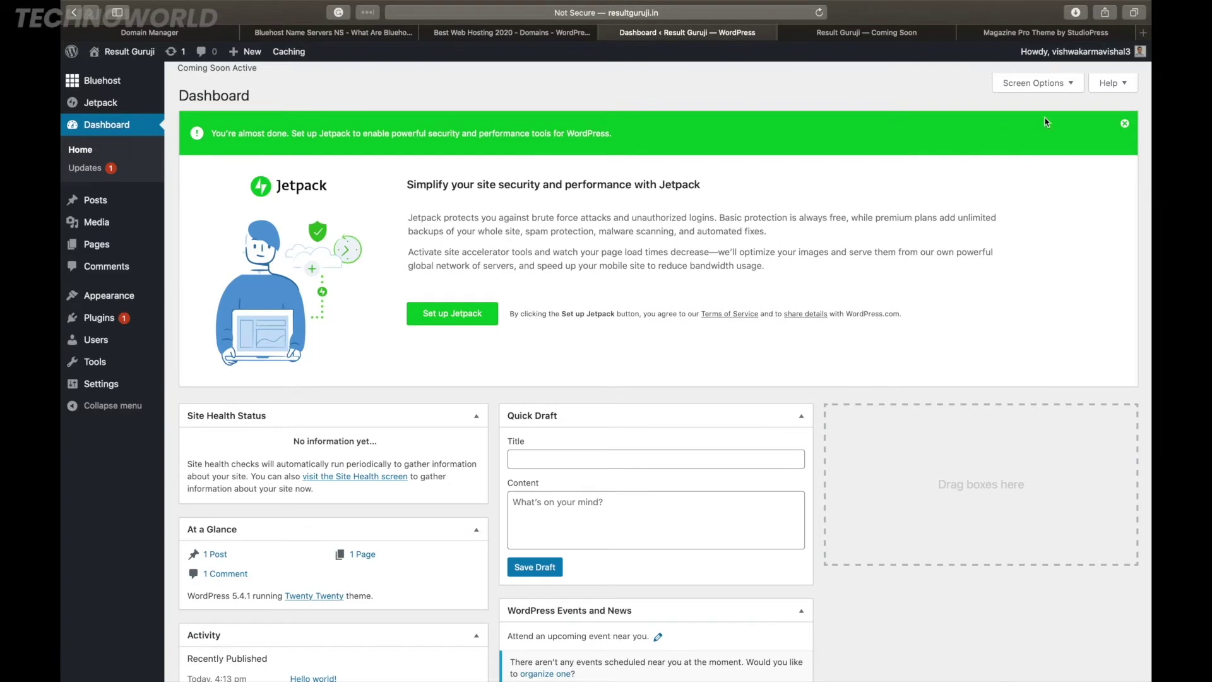
click(1127, 123)
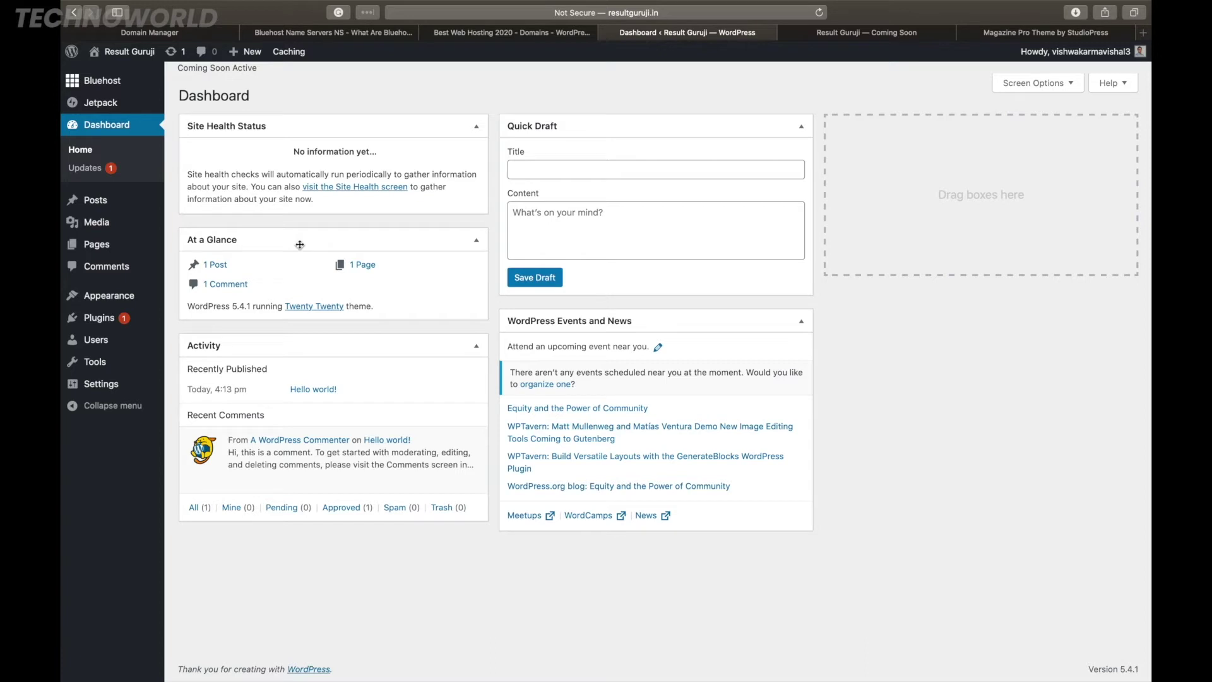
Deactivate all installed plugins with a bulk action on the Plugins page.
mouse_move(132, 242)
click(117, 322)
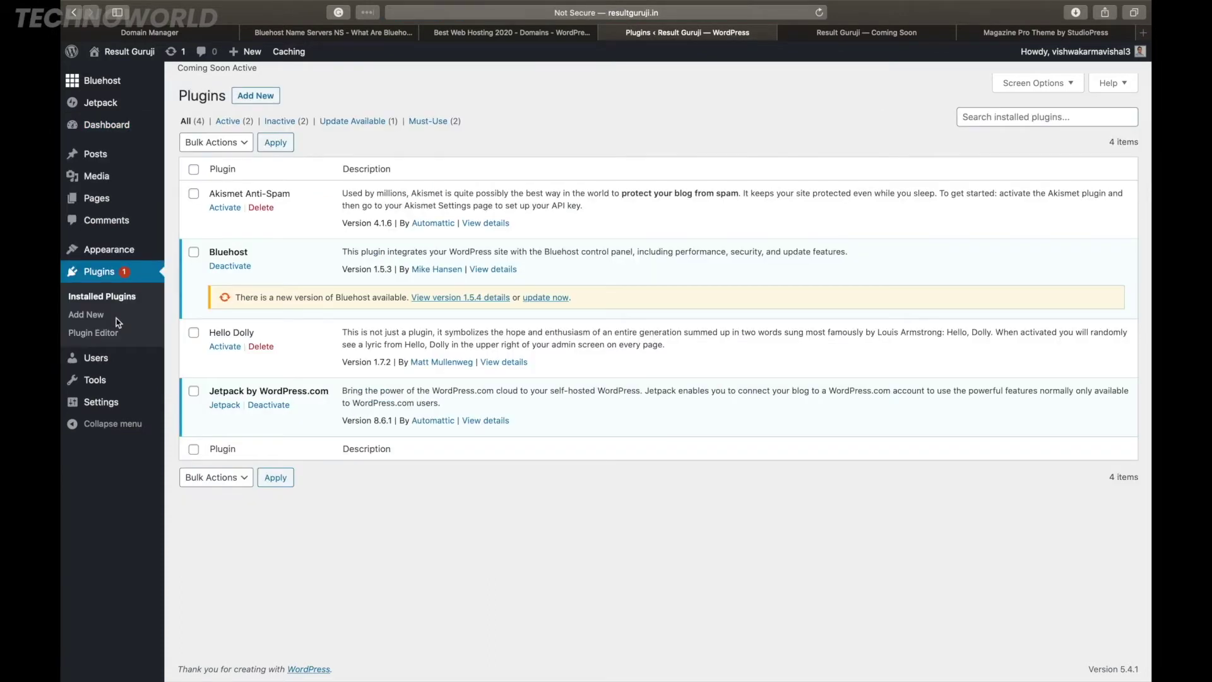
click(195, 170)
click(225, 145)
click(207, 168)
click(280, 144)
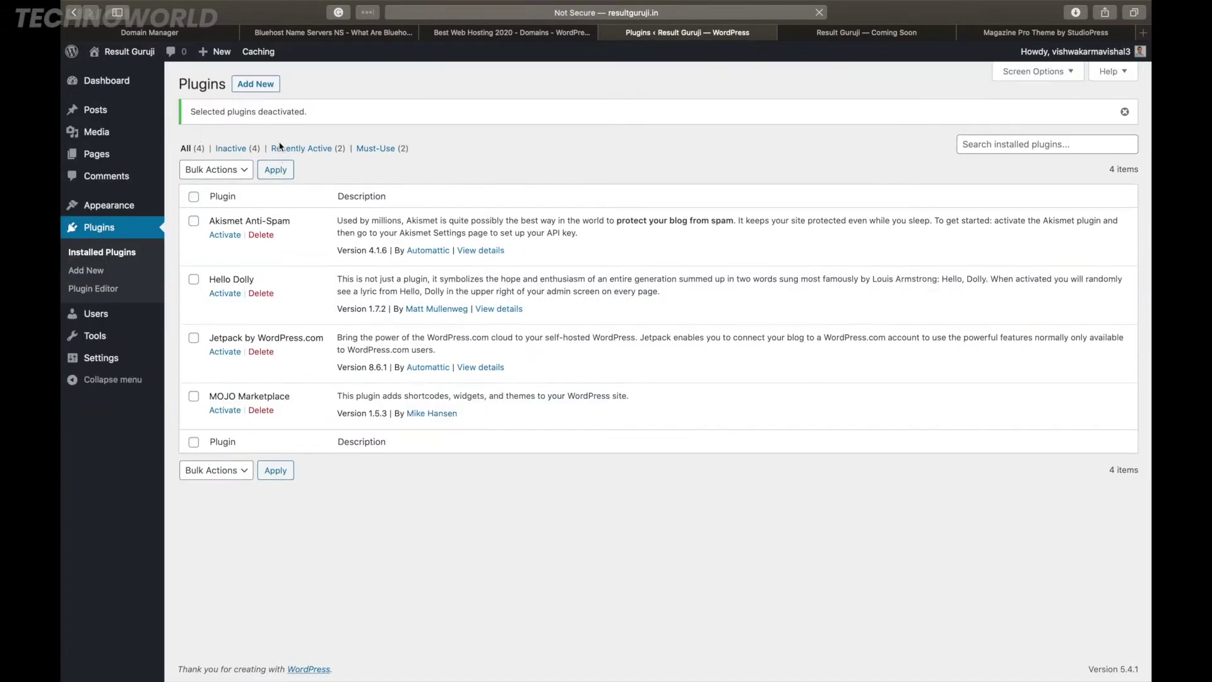
Bulk-delete Akismet Anti-Spam, Hello Dolly, Jetpack and MOJO Marketplace, confirming the removal of their data.
click(194, 196)
click(229, 176)
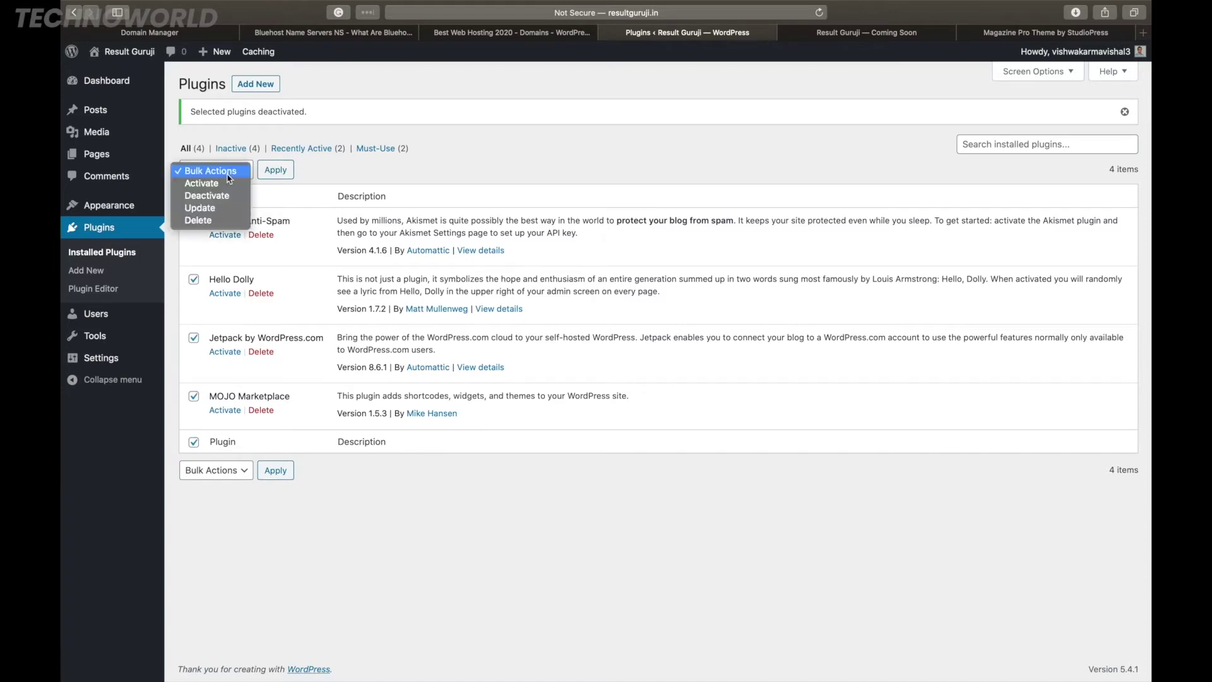
click(208, 221)
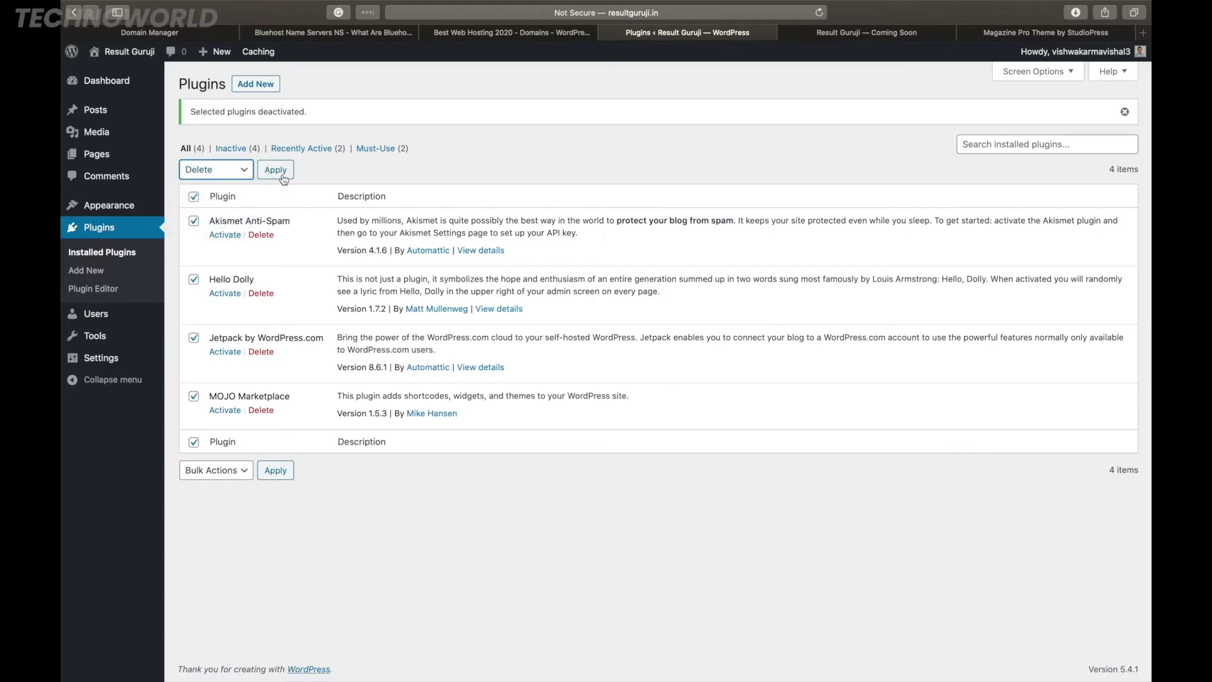
click(284, 179)
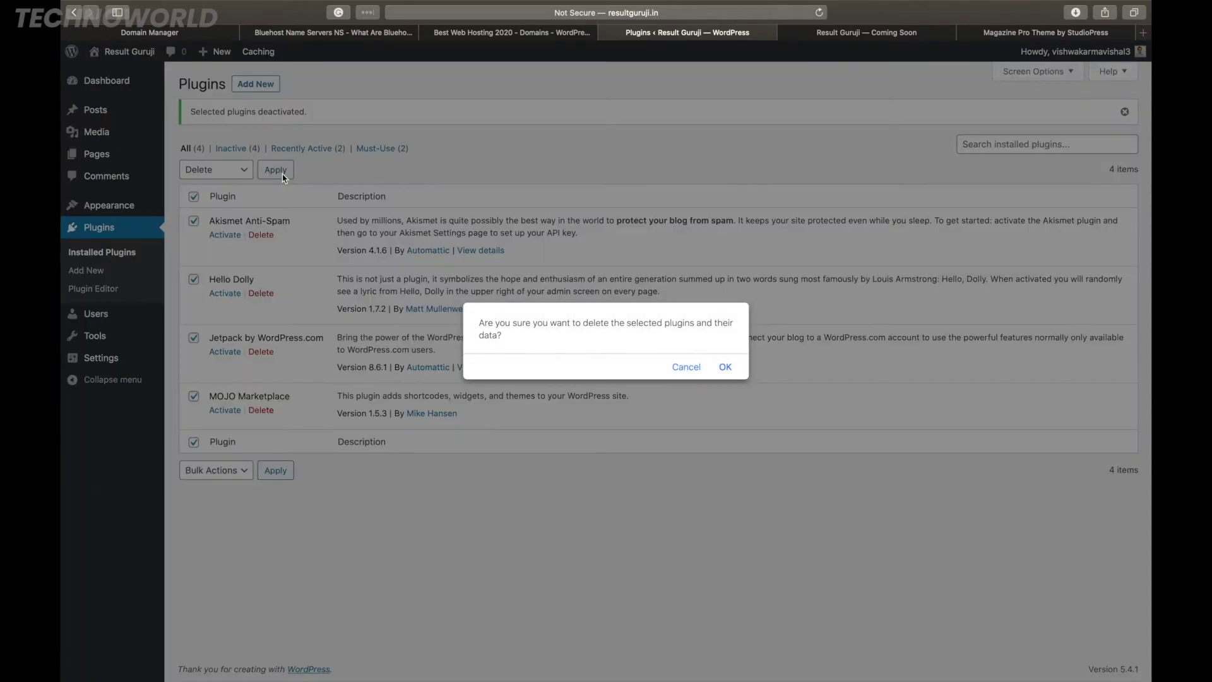
click(724, 367)
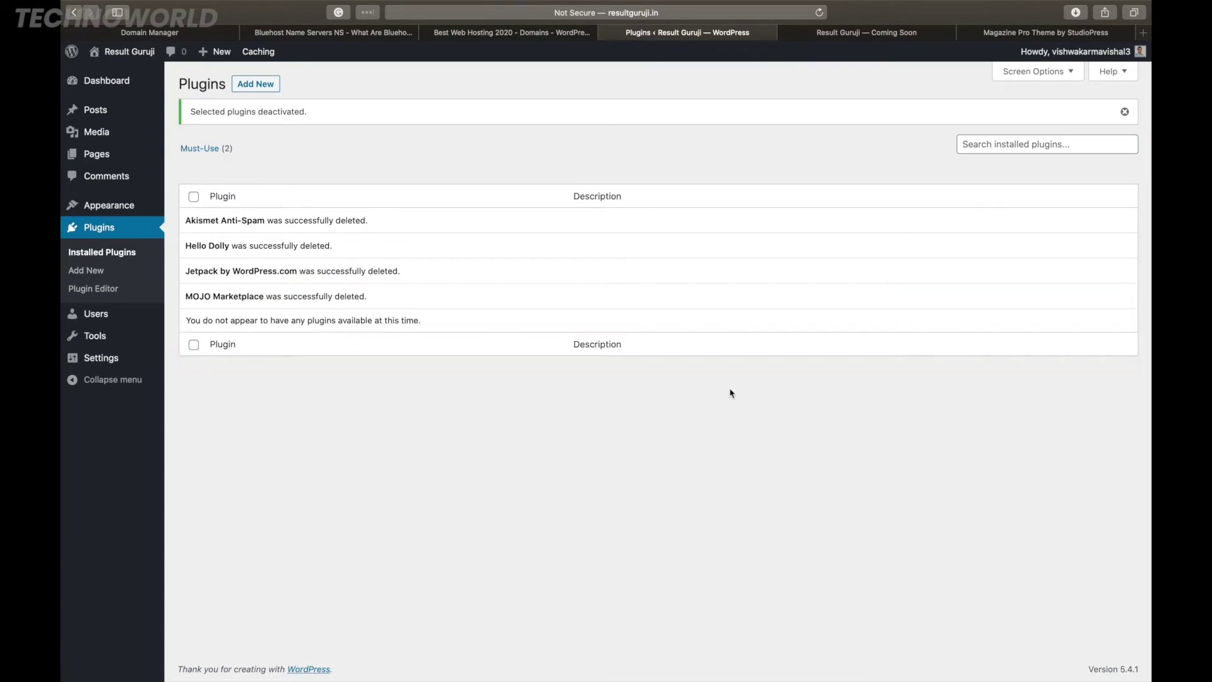
Return to the dashboard home, reload the public resultguruji.in page and look over its default content.
click(114, 84)
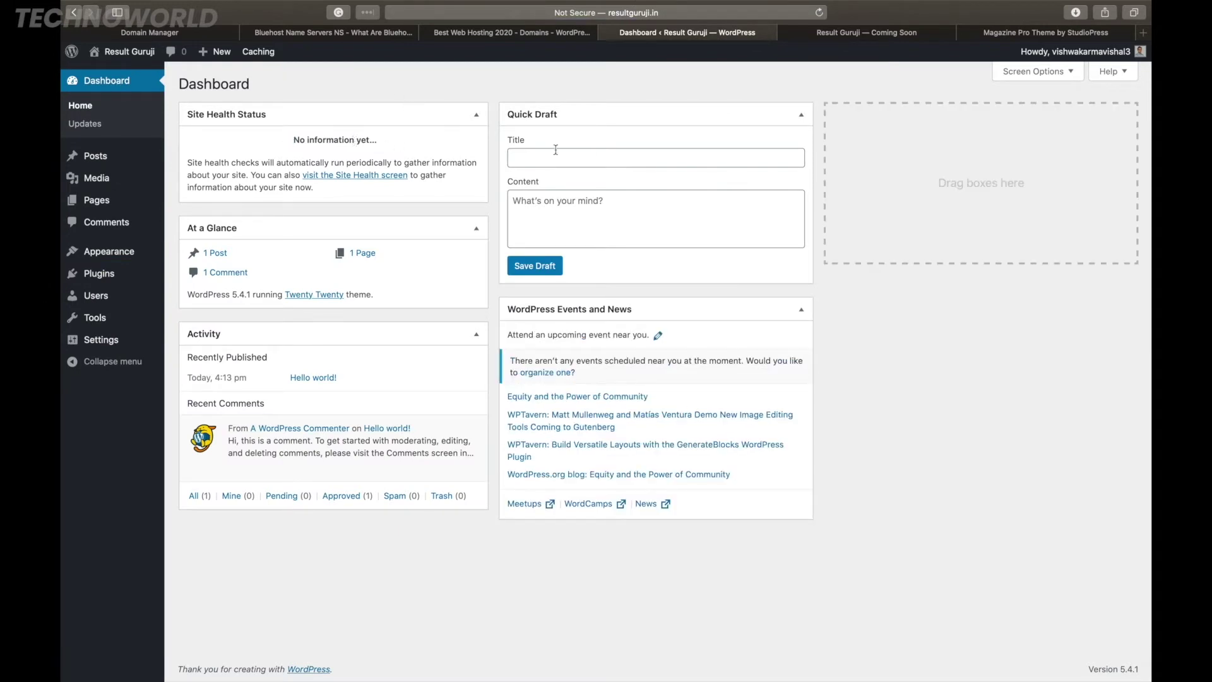
click(845, 35)
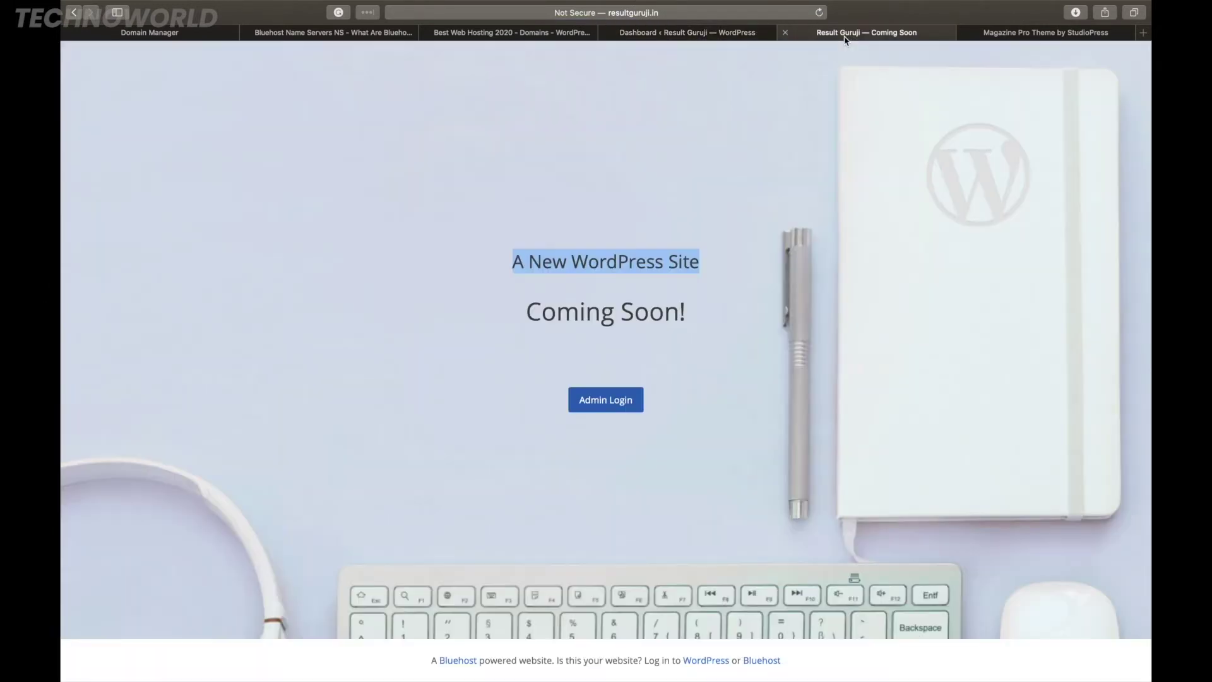
click(726, 13)
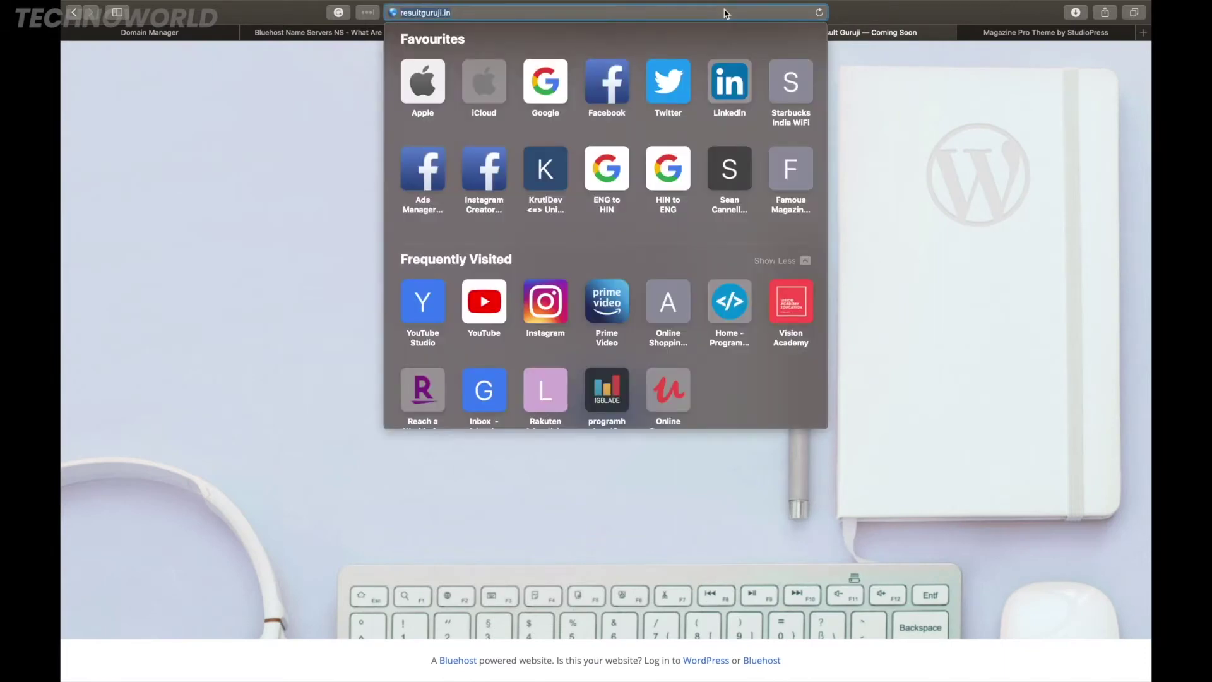
key(Return)
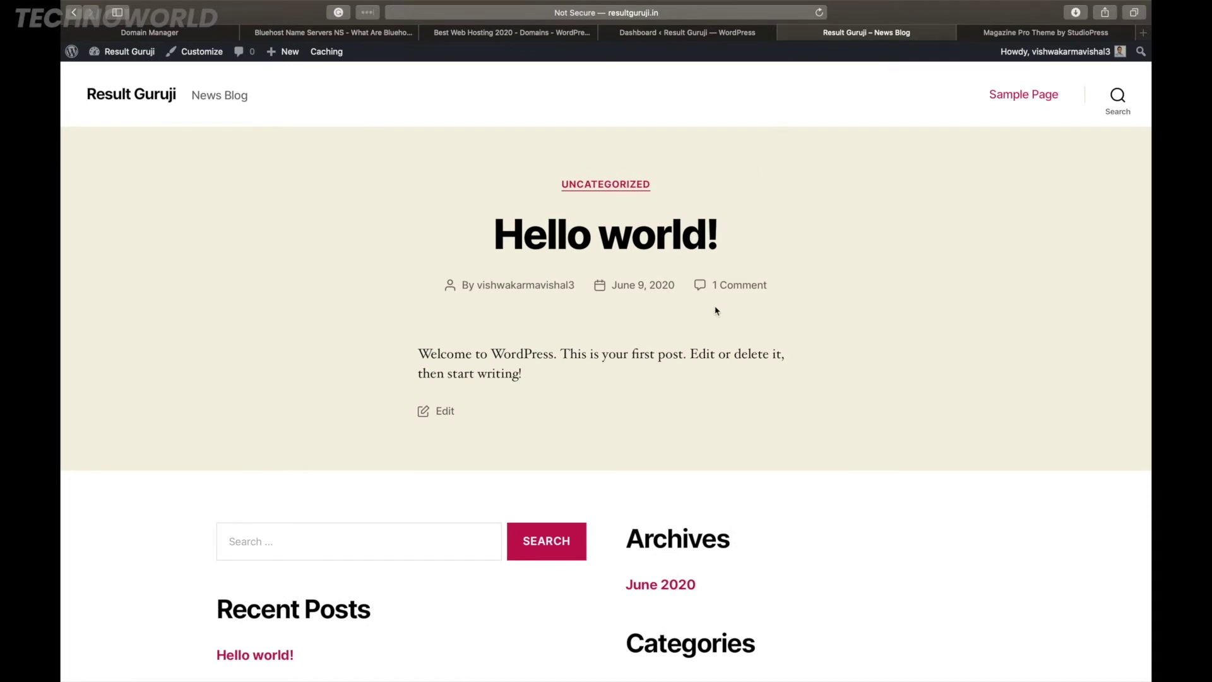
scroll(717, 309, down, 5)
scroll(716, 309, up, 5)
scroll(635, 320, down, 5)
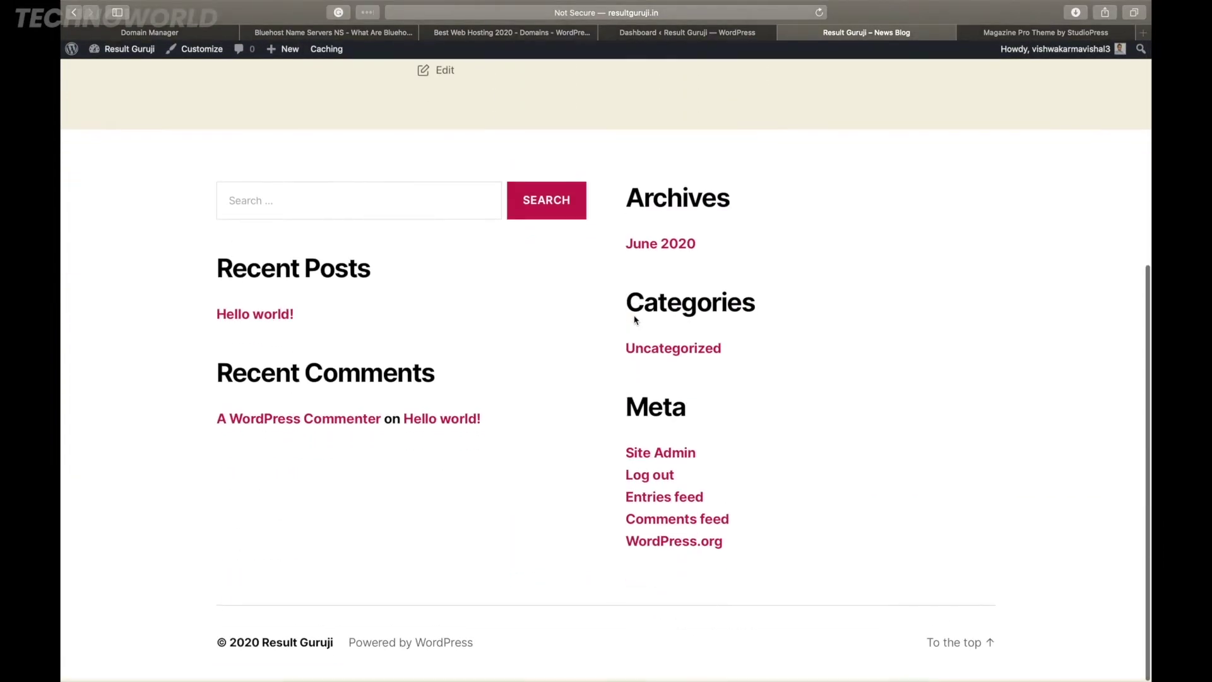
scroll(635, 322, up, 5)
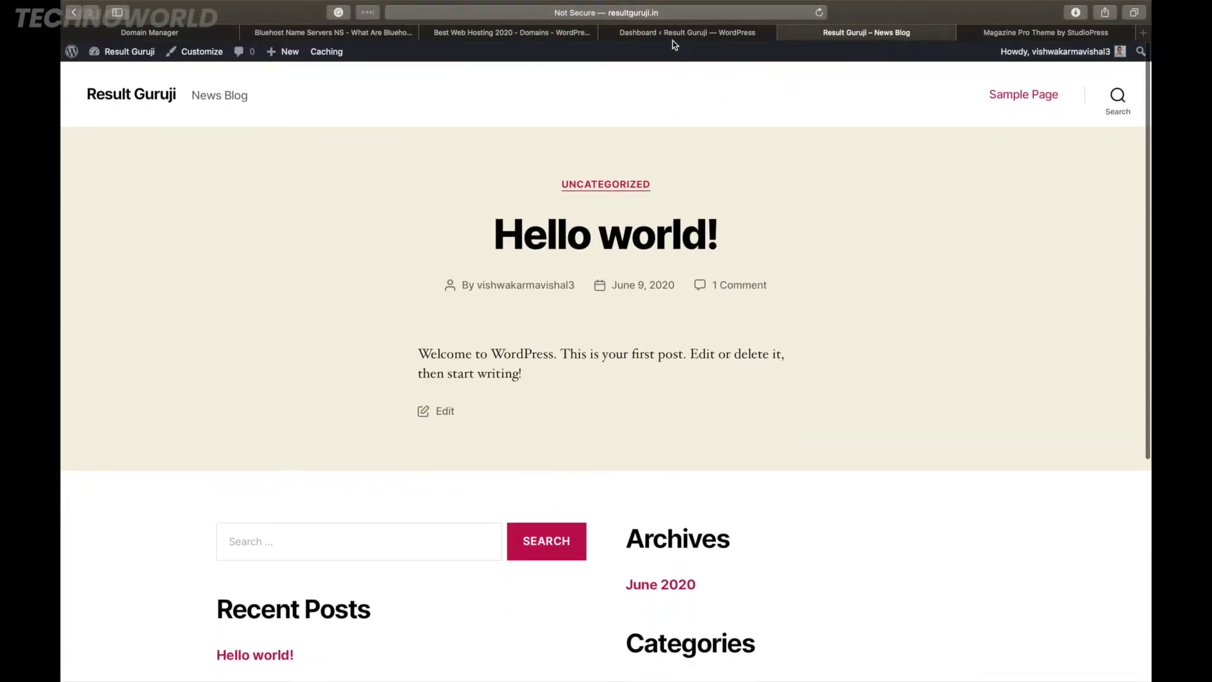
click(712, 39)
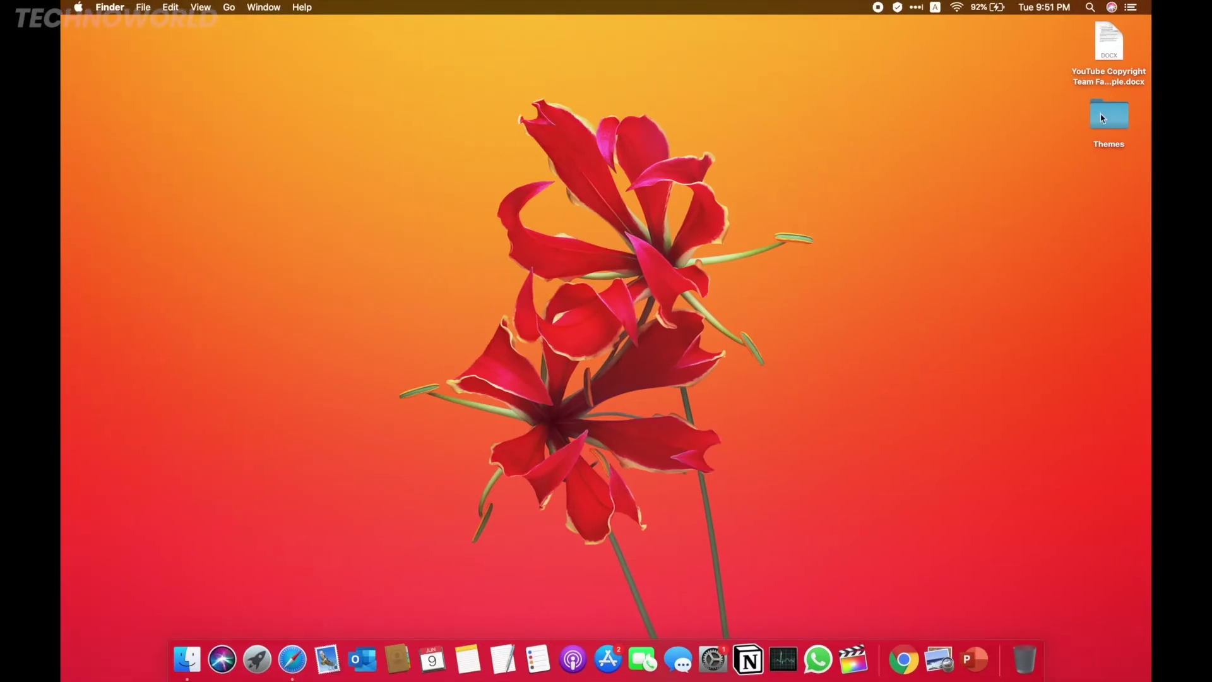
Check the theme zip files in the desktop's Themes folder, and view the StudioPress Magazine Pro page in the browser.
double_click(1103, 118)
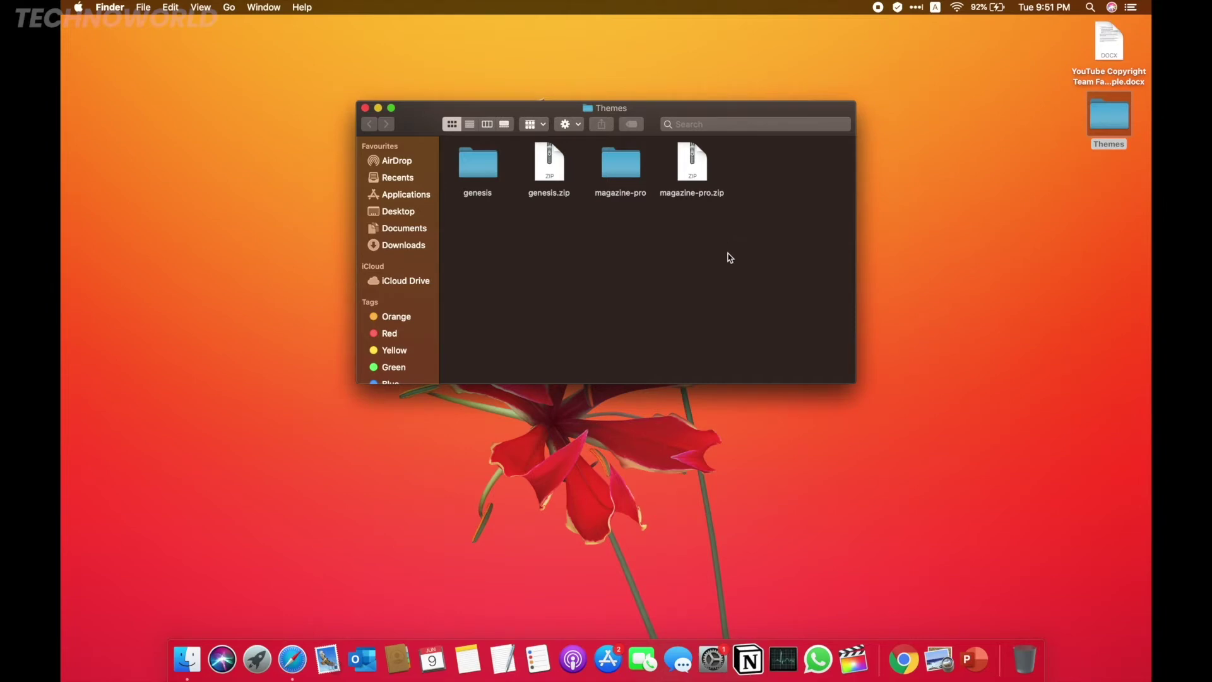
key(ctrl+Right)
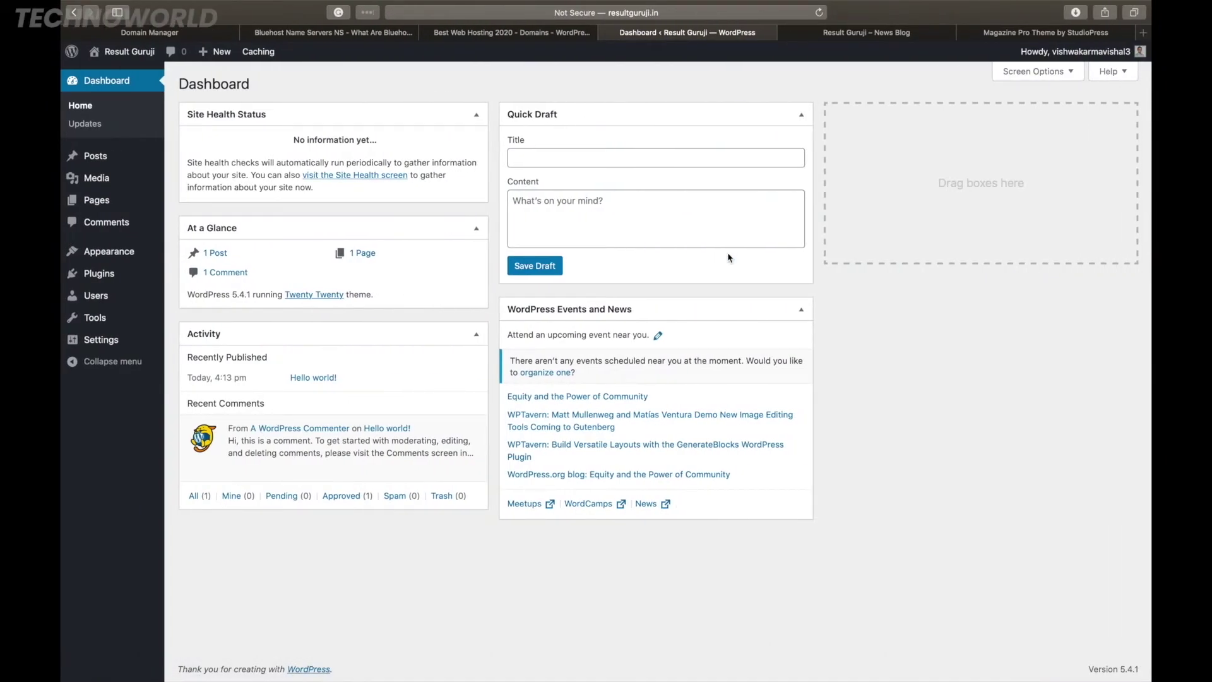
click(983, 33)
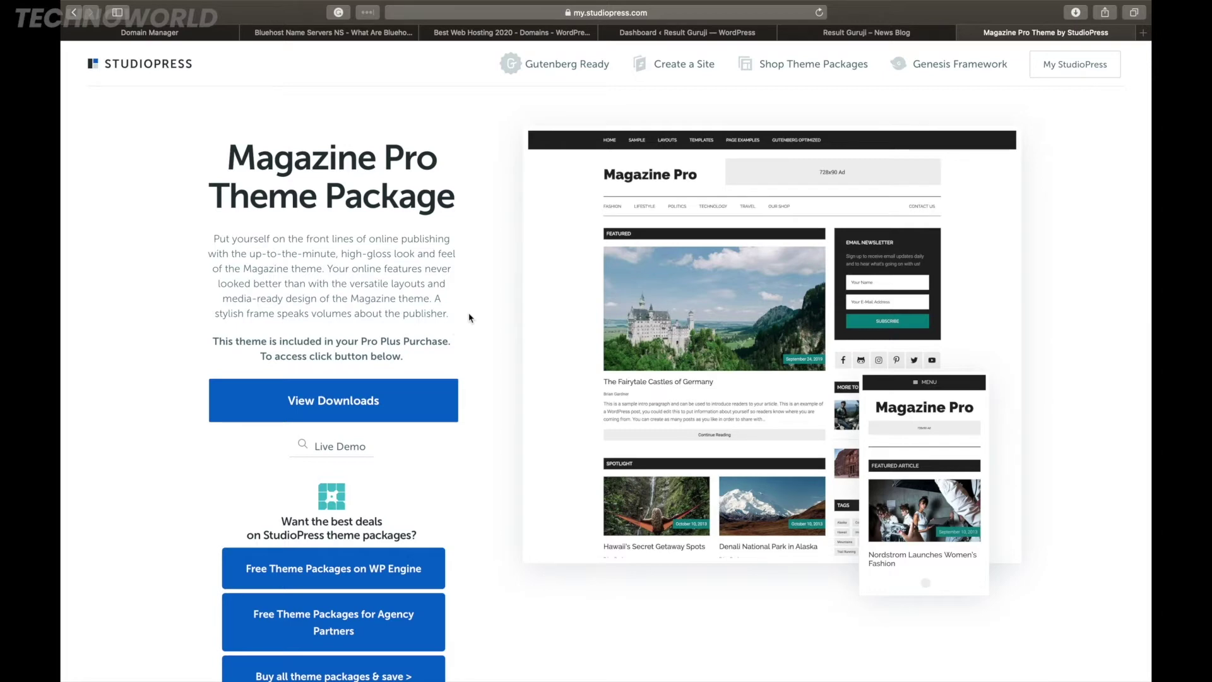
Switch back to the WordPress dashboard and open the page for managing installed themes.
click(679, 33)
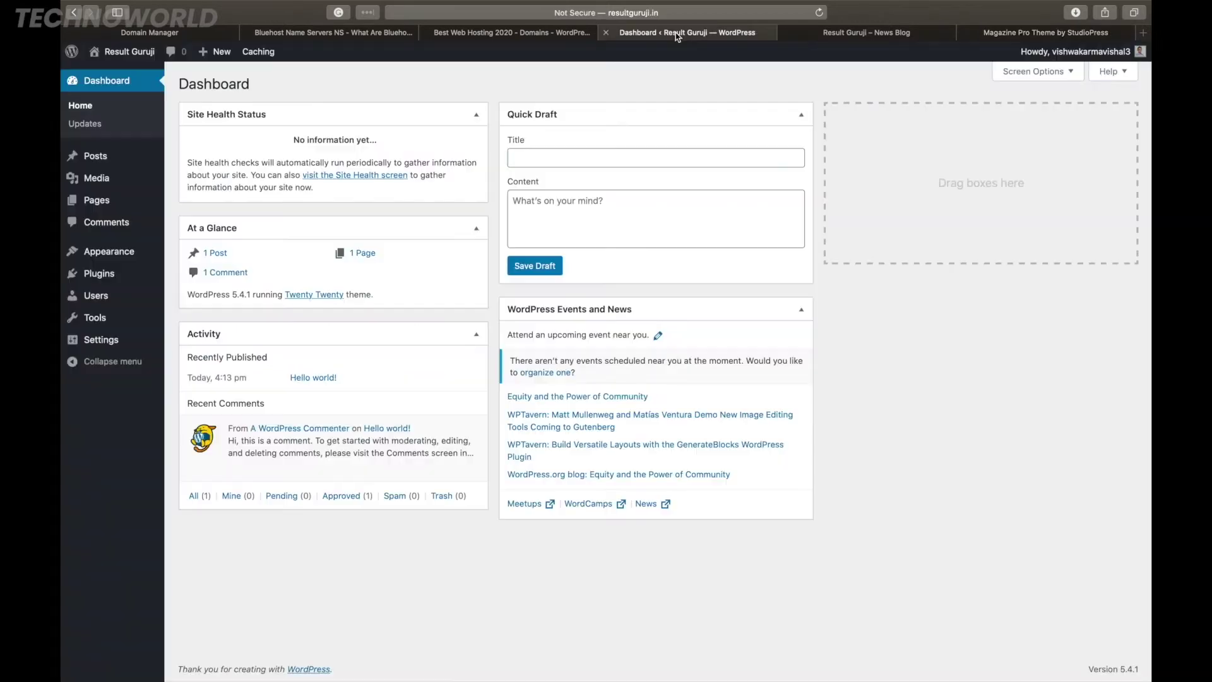
mouse_move(130, 261)
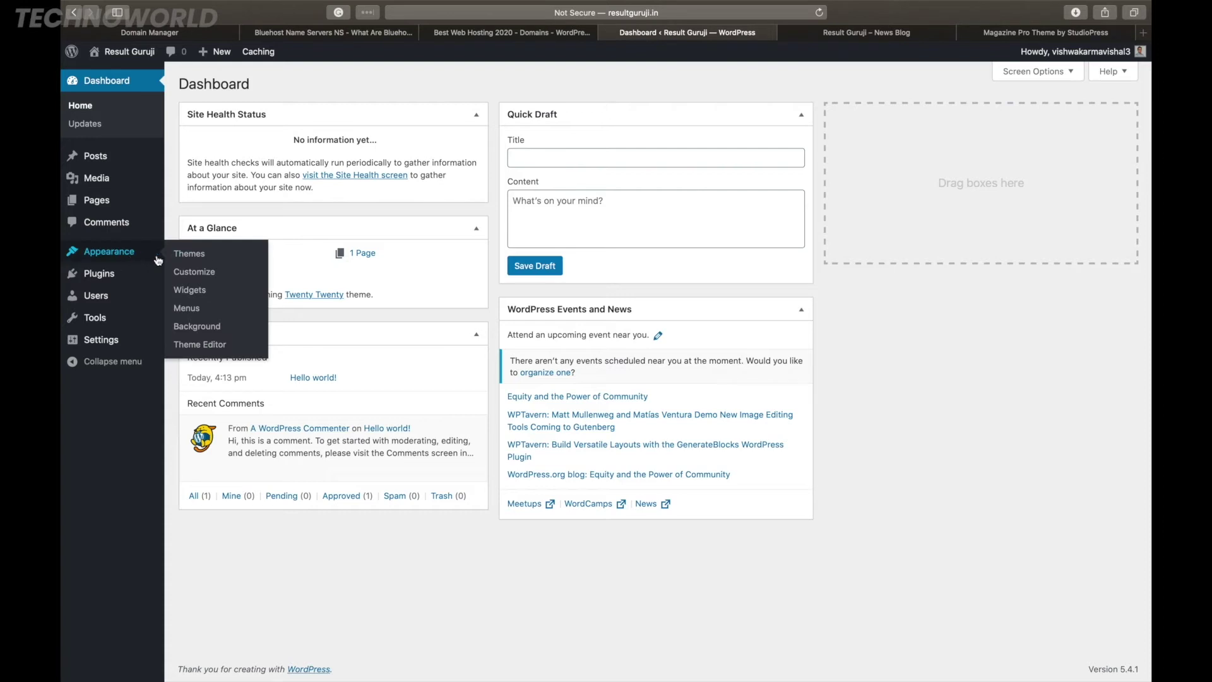
click(205, 260)
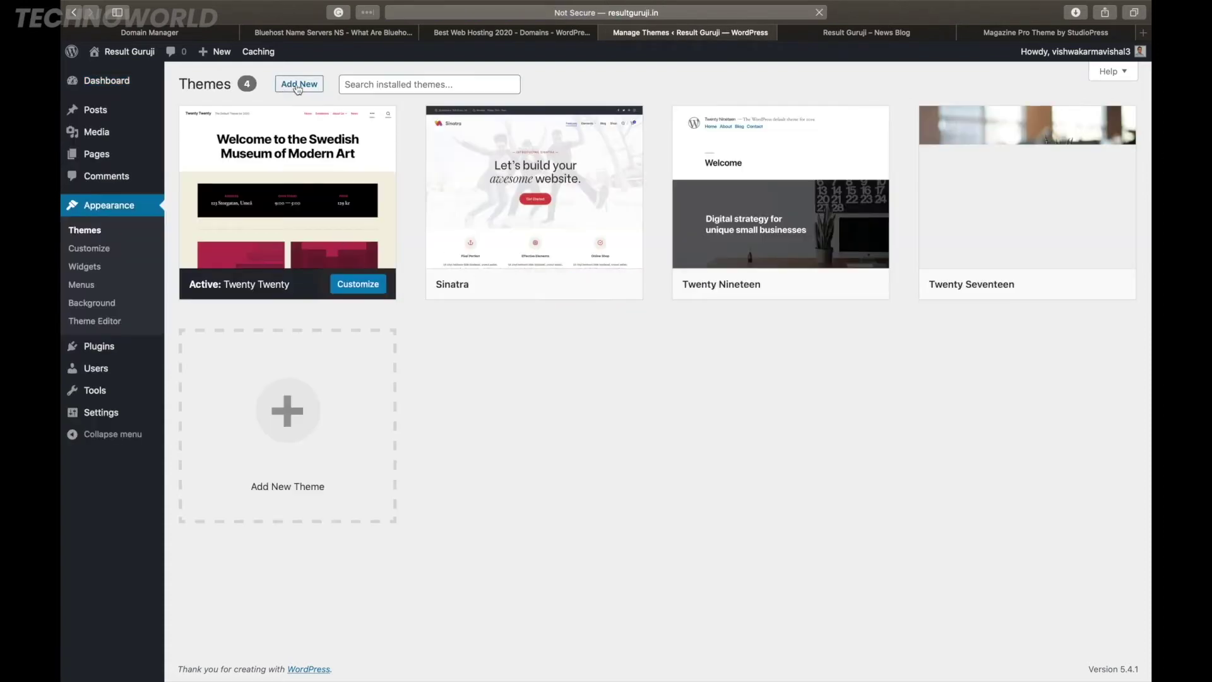
Open the page for adding new themes and browse the featured themes.
click(300, 86)
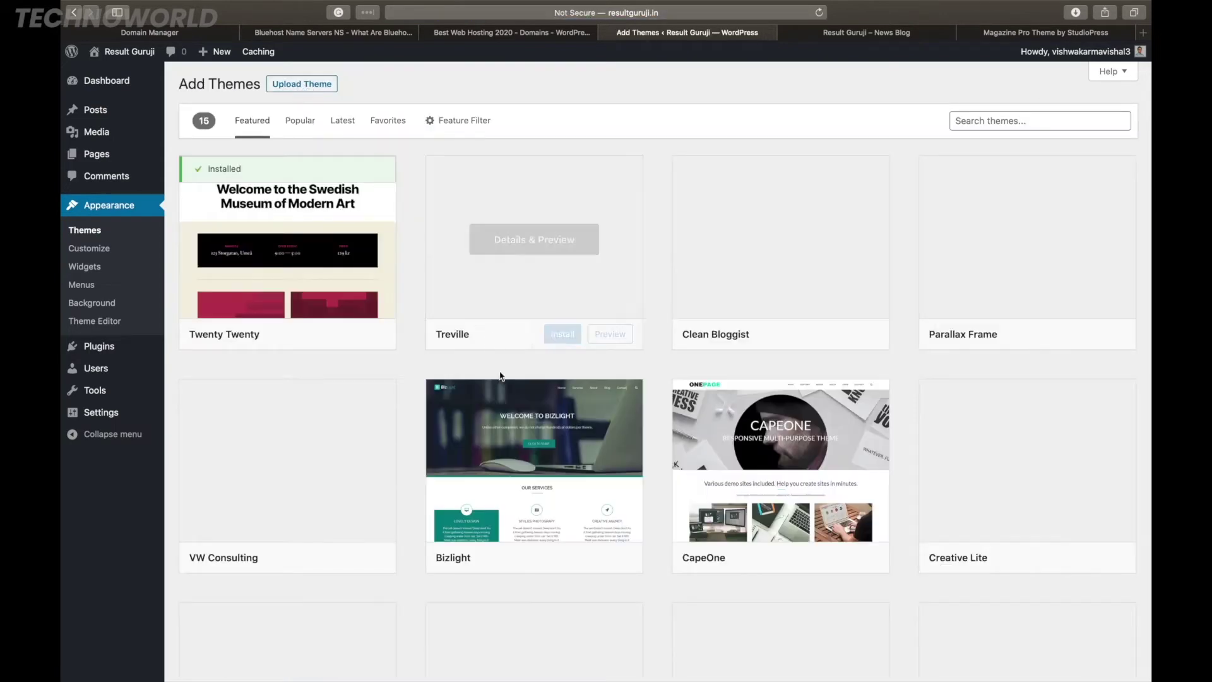
scroll(612, 499, down, 2)
scroll(612, 499, down, 10)
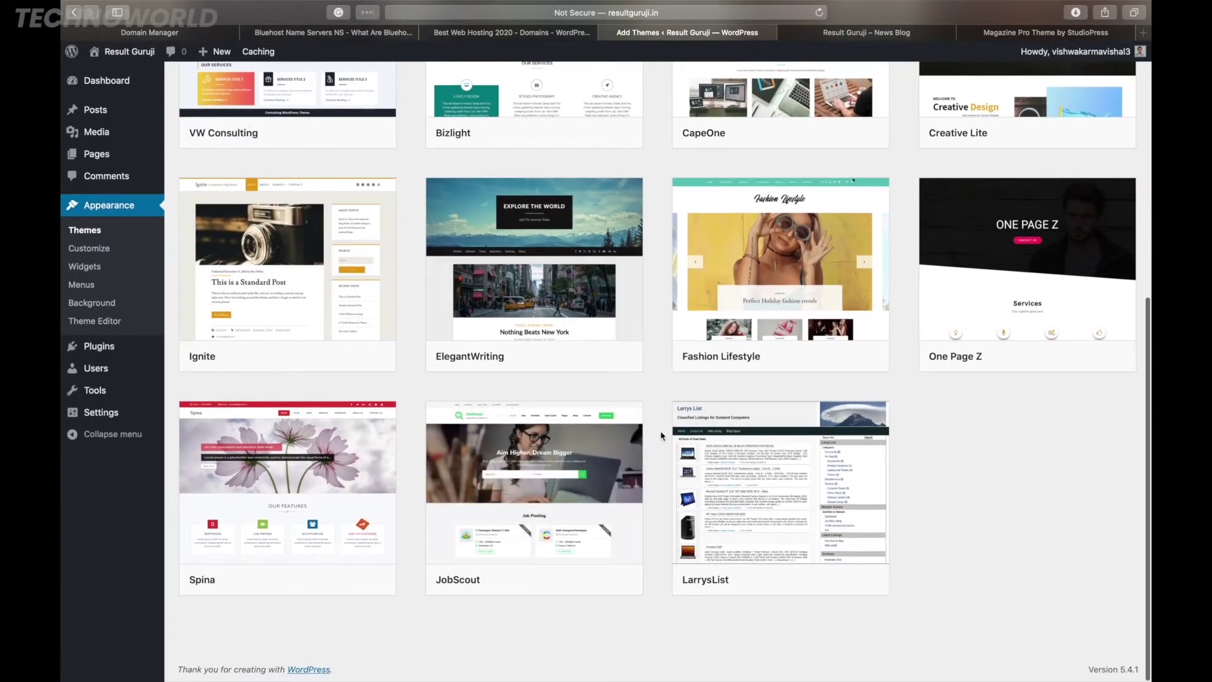
scroll(651, 438, up, 12)
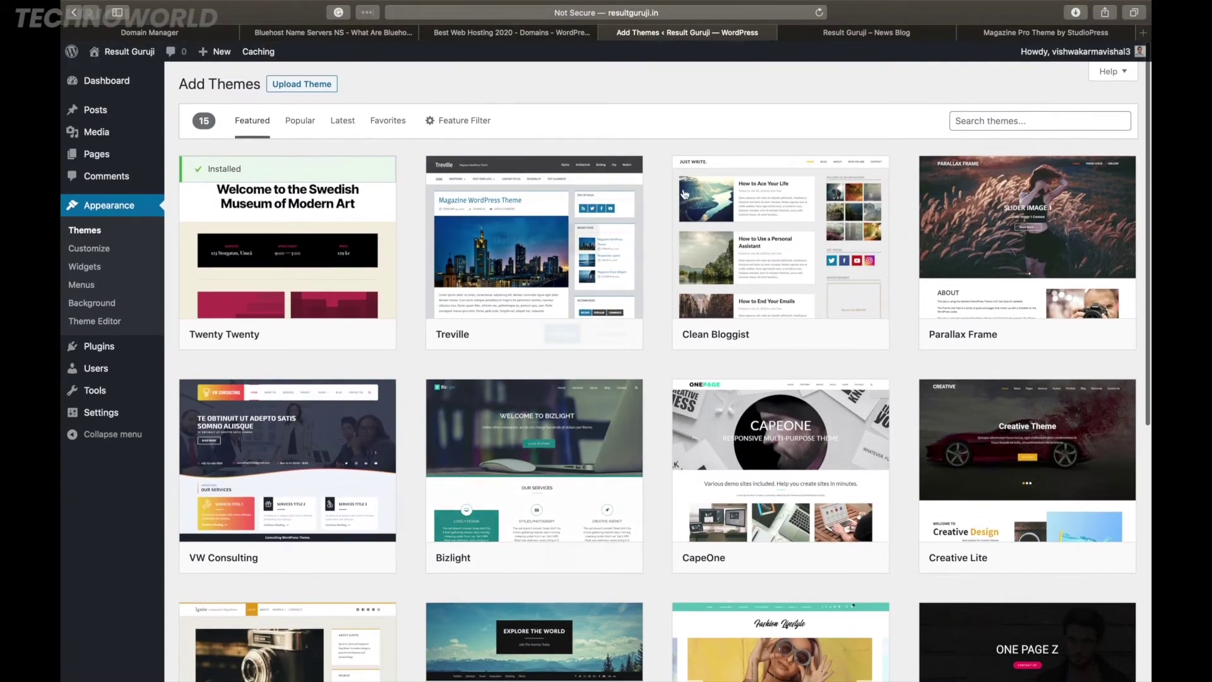
Search the theme directory for "business", browse the matching themes and return to the installed themes page.
click(1018, 121)
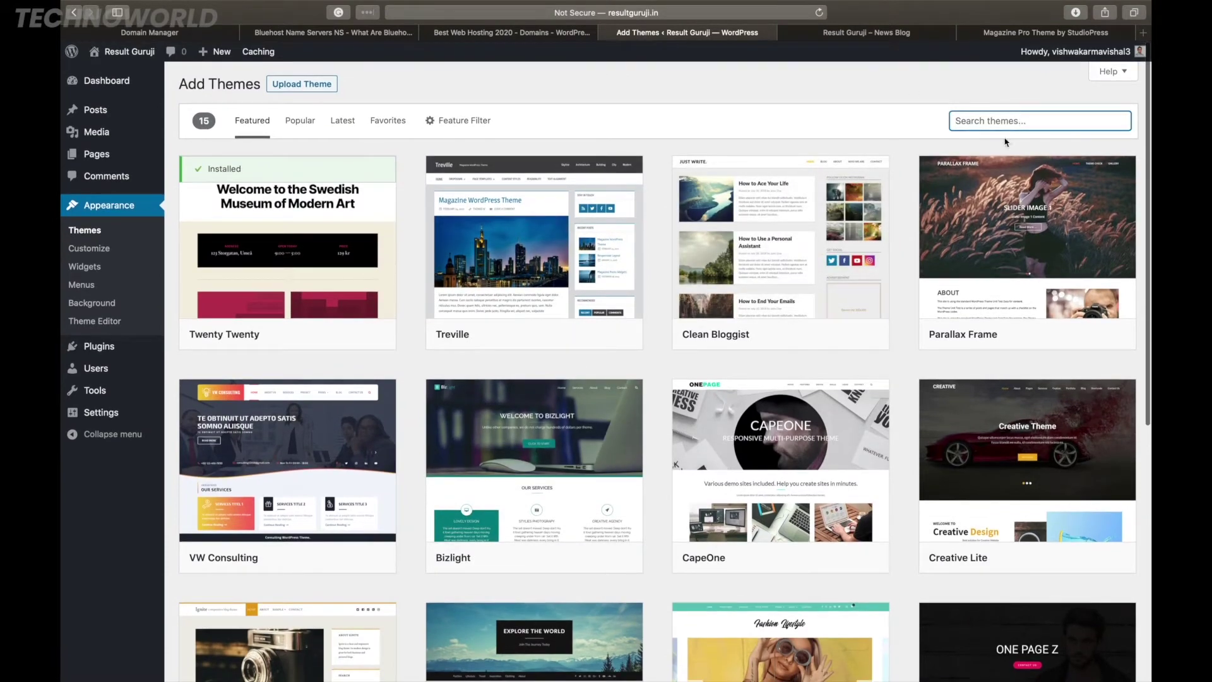
text(business)
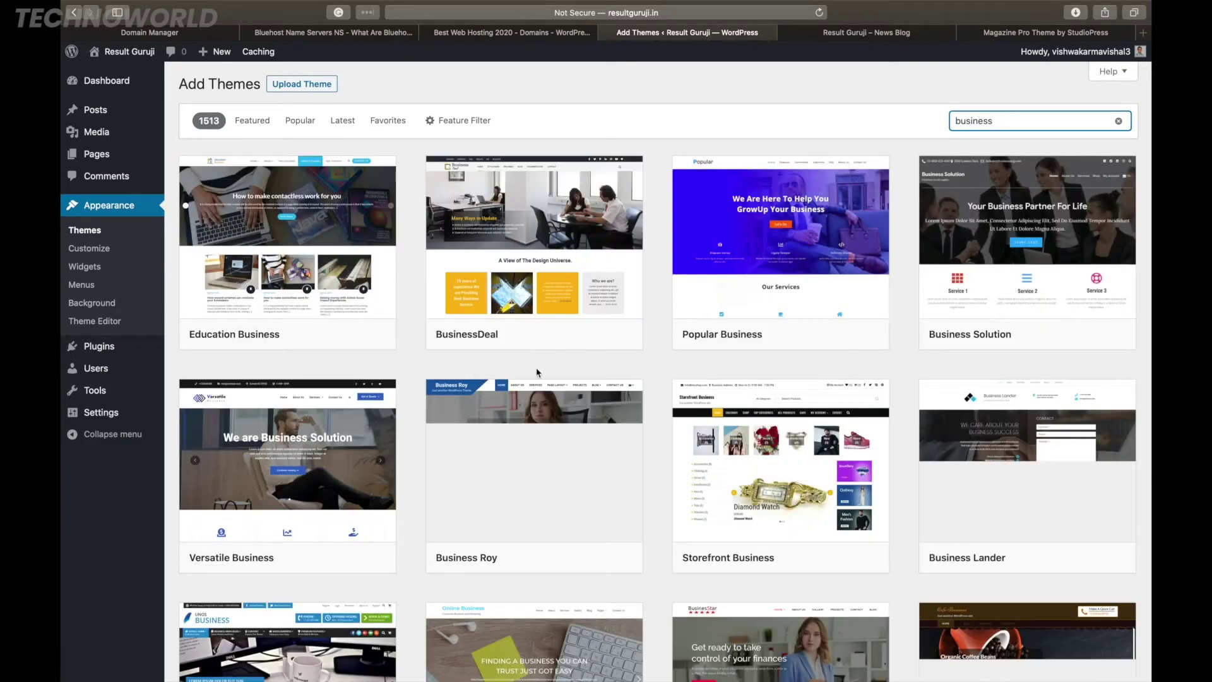
scroll(601, 467, down, 6)
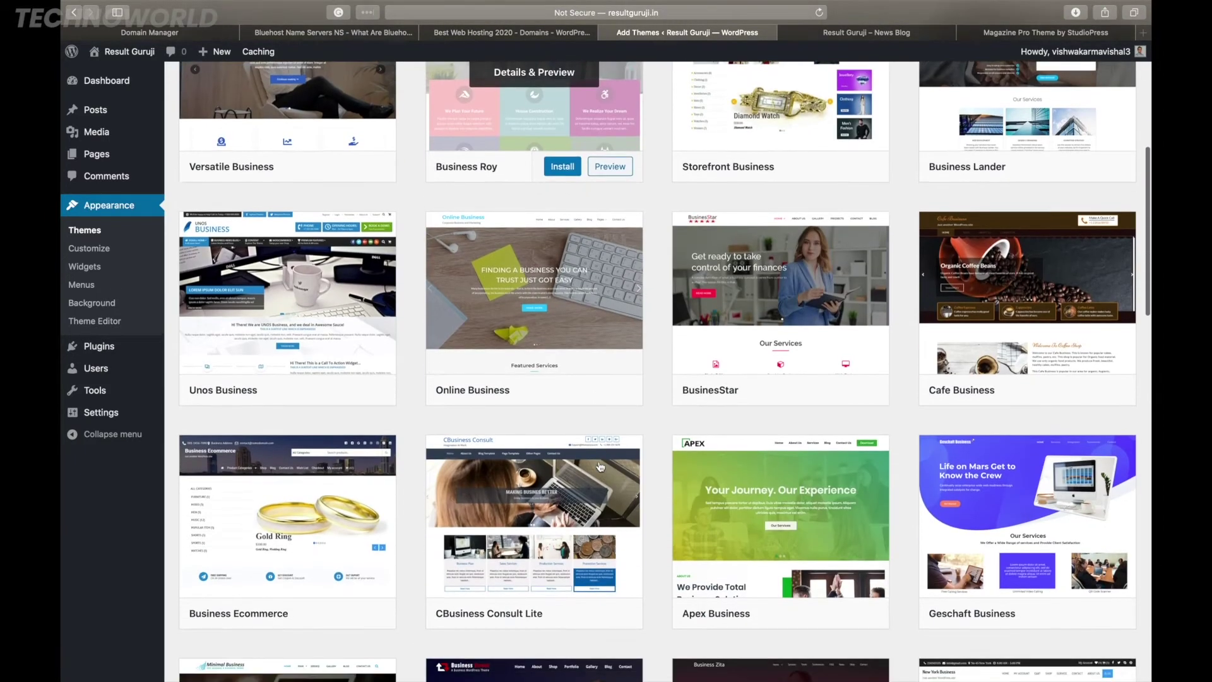
scroll(600, 466, down, 4)
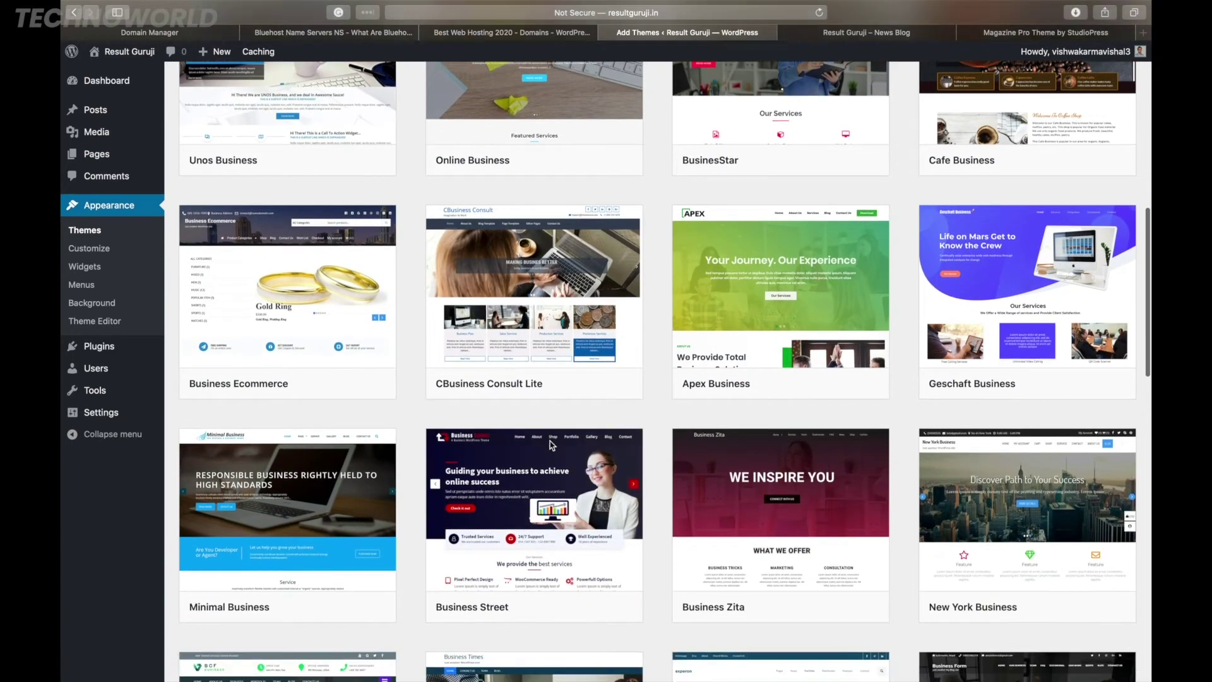
scroll(551, 445, down, 8)
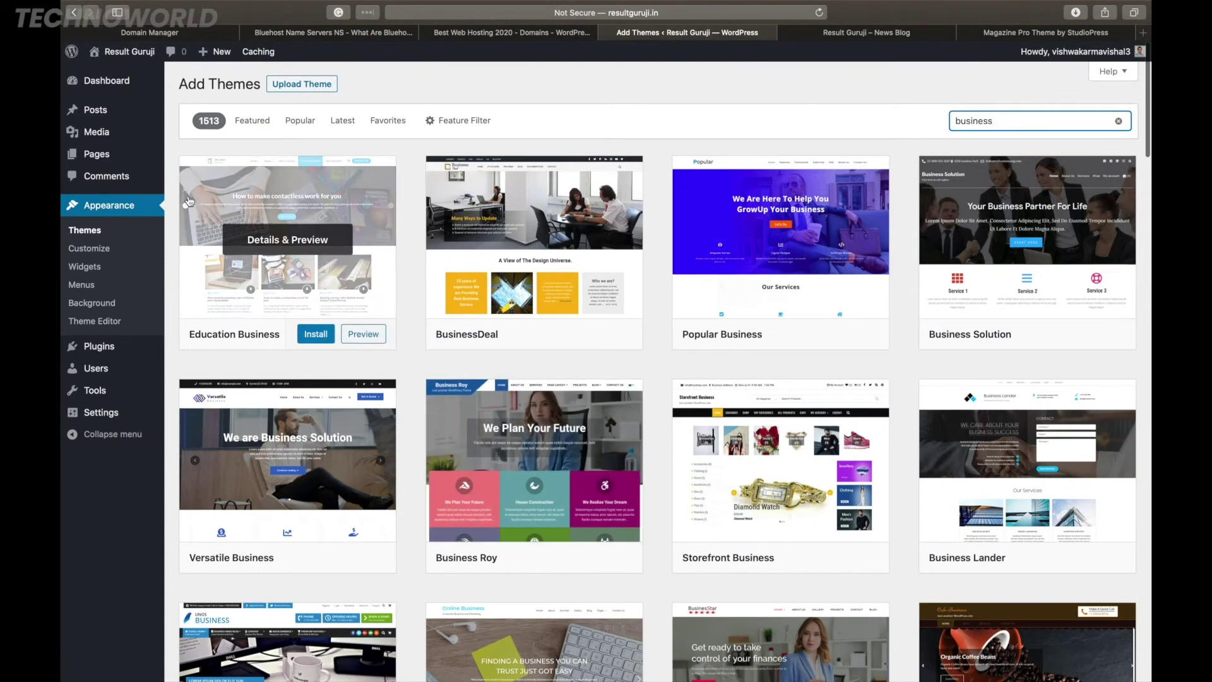
click(86, 235)
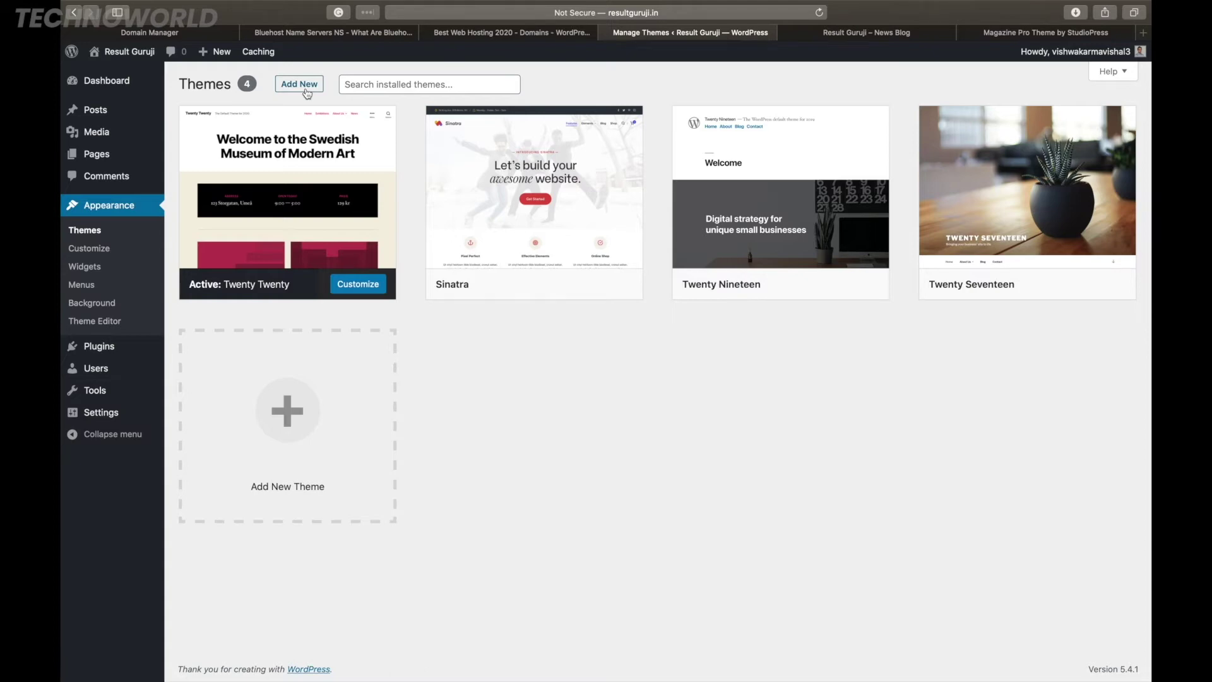
Switch to the desktop's Themes folder in Finder and check genesis.zip and magazine-pro.zip.
key(ctrl+Left)
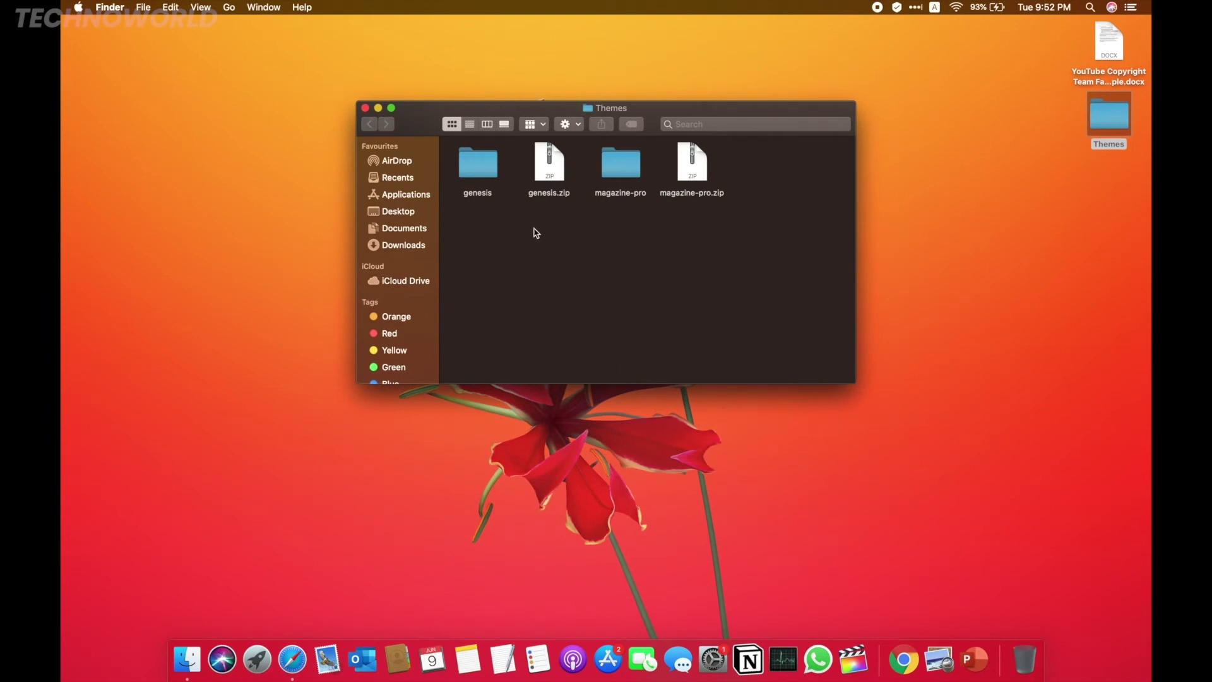
click(549, 170)
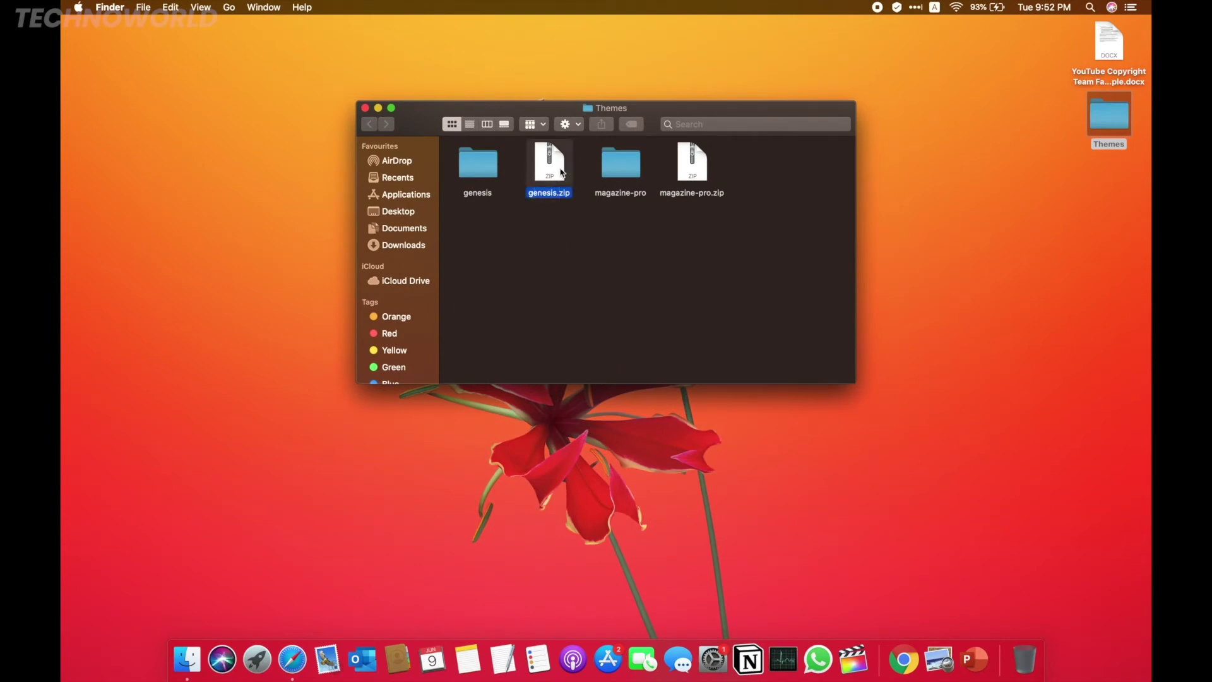
click(700, 169)
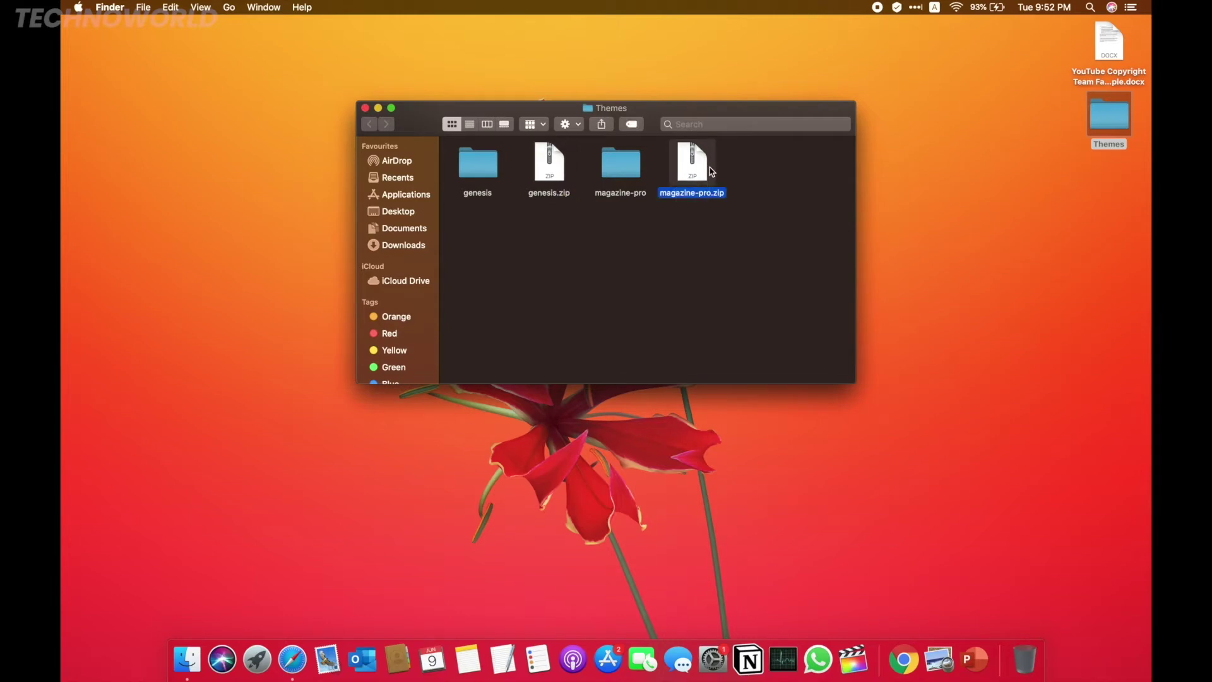
double_click(693, 180)
drag(523, 222, 579, 144)
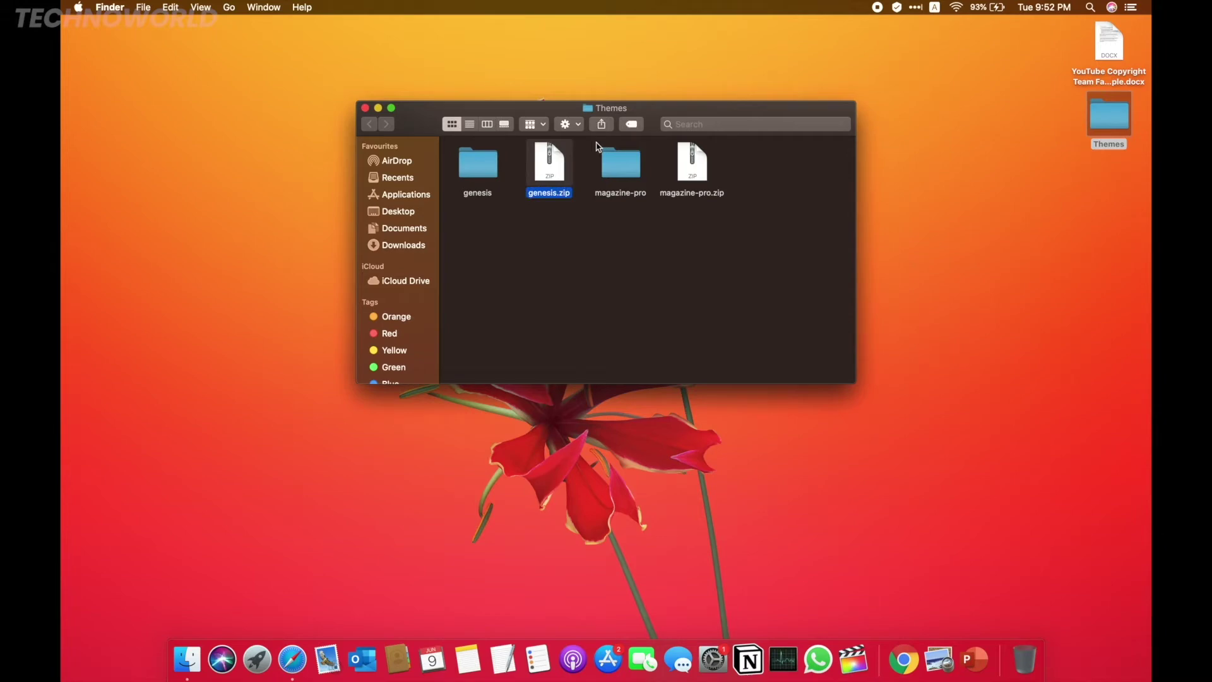
click(694, 179)
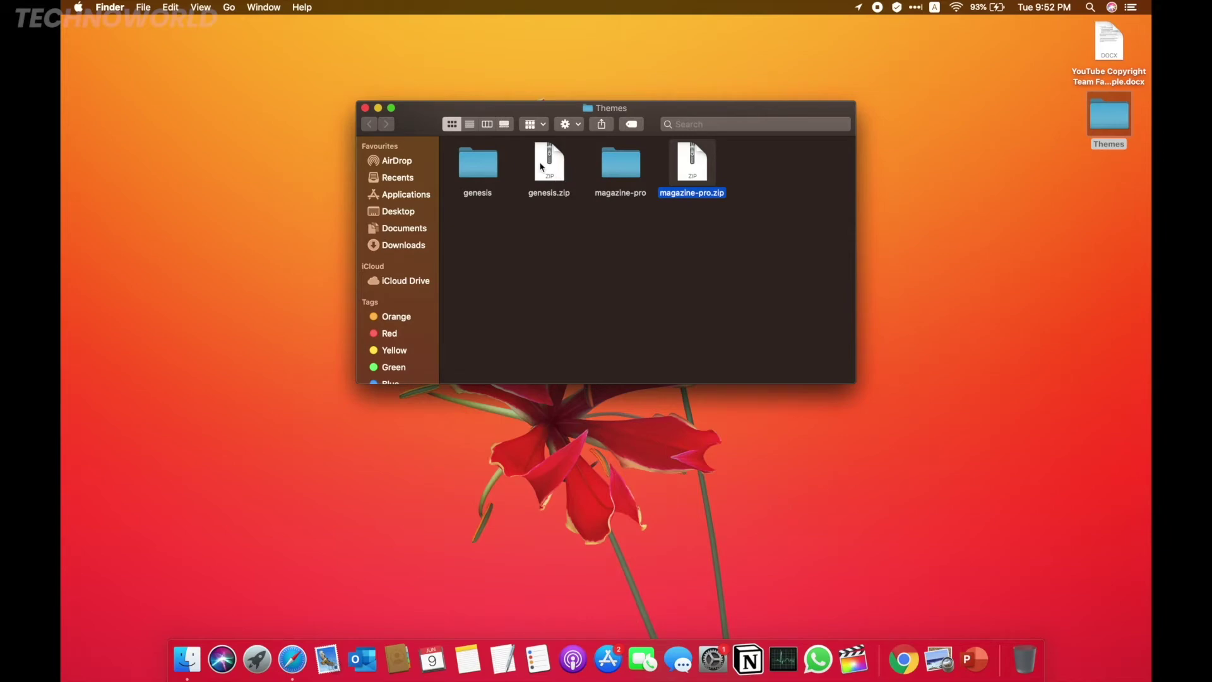
click(542, 167)
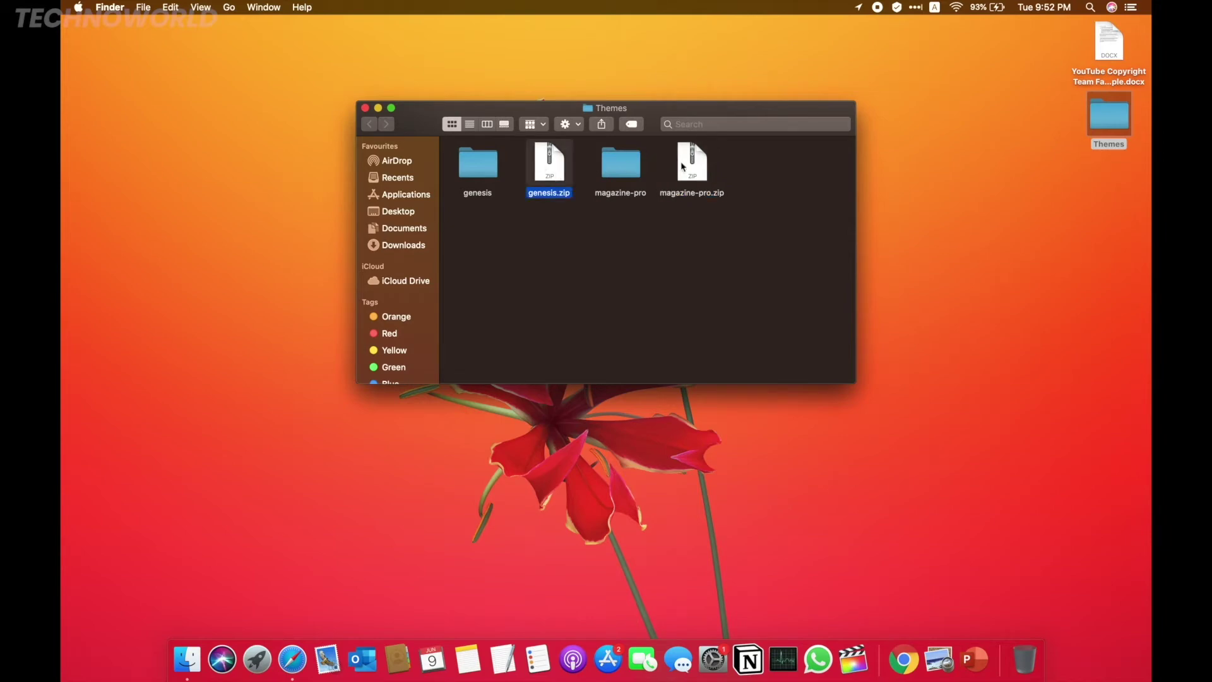
click(700, 170)
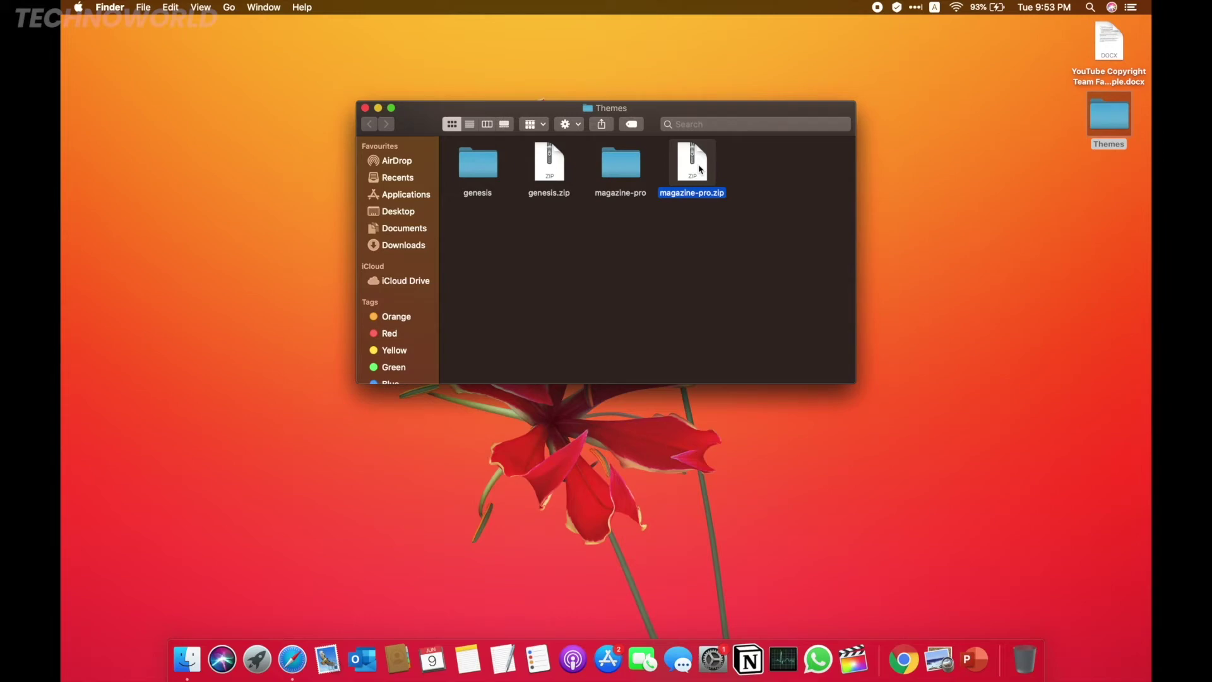
click(578, 228)
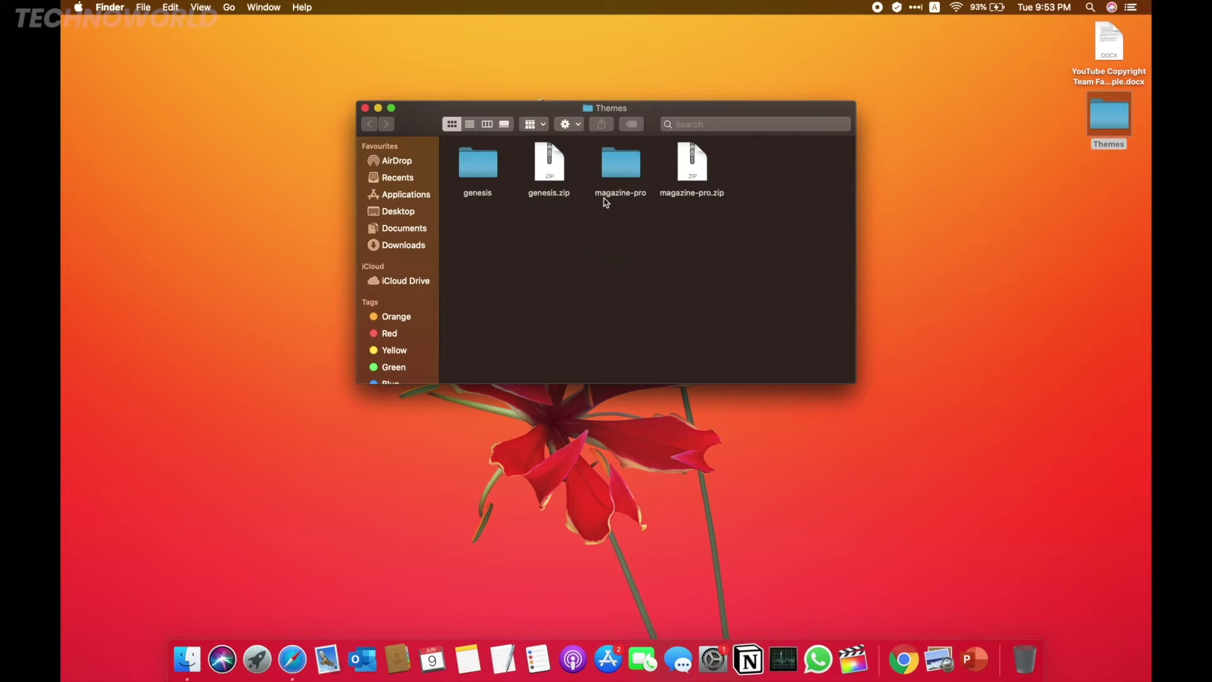
Switch back to the browser, dismiss the session-expired notice and reload the WordPress admin to reopen the installed themes page.
key(ctrl+Right)
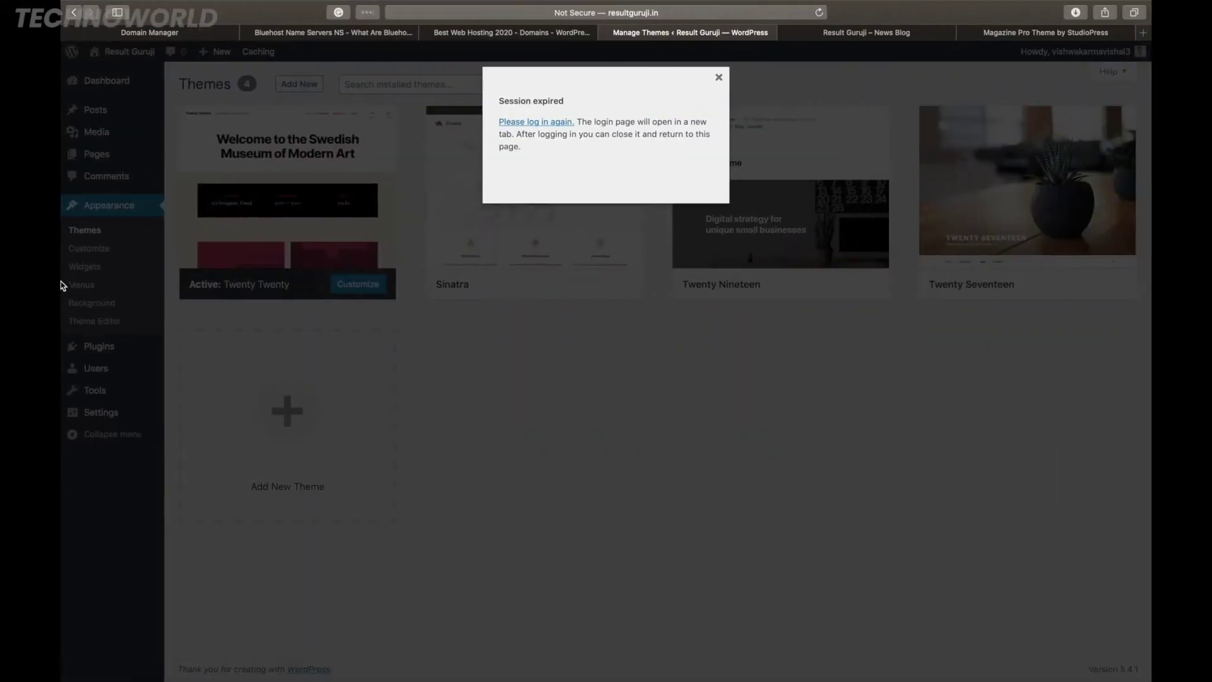
click(721, 79)
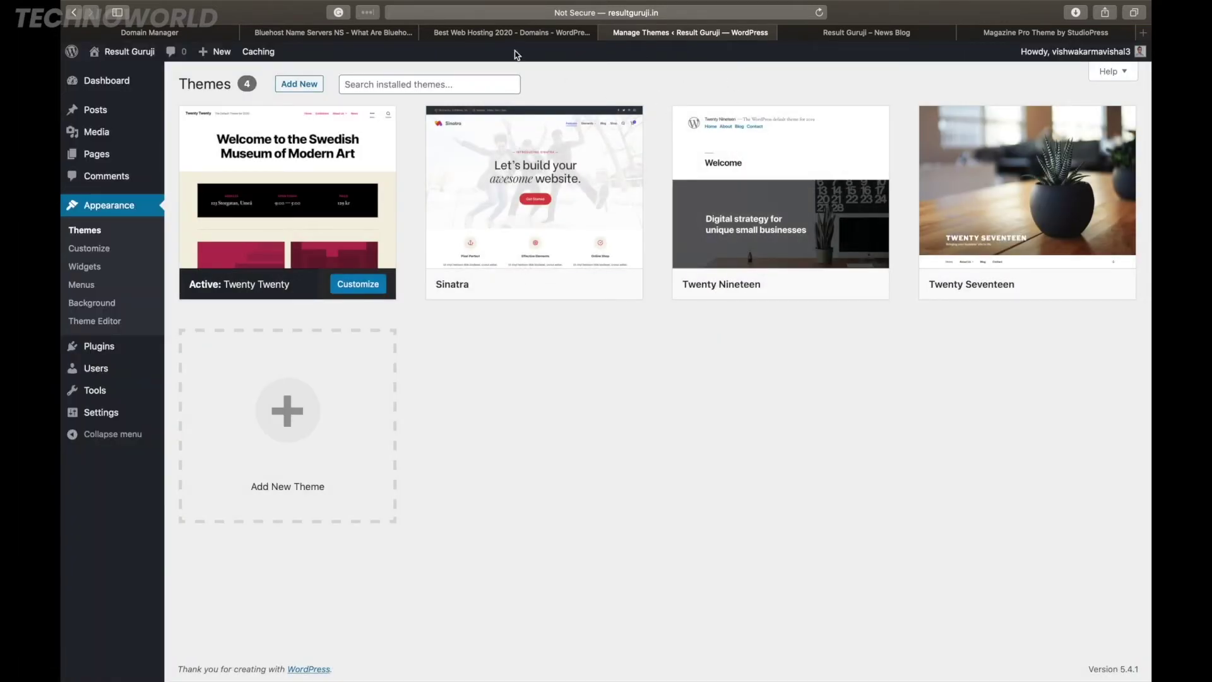
click(821, 13)
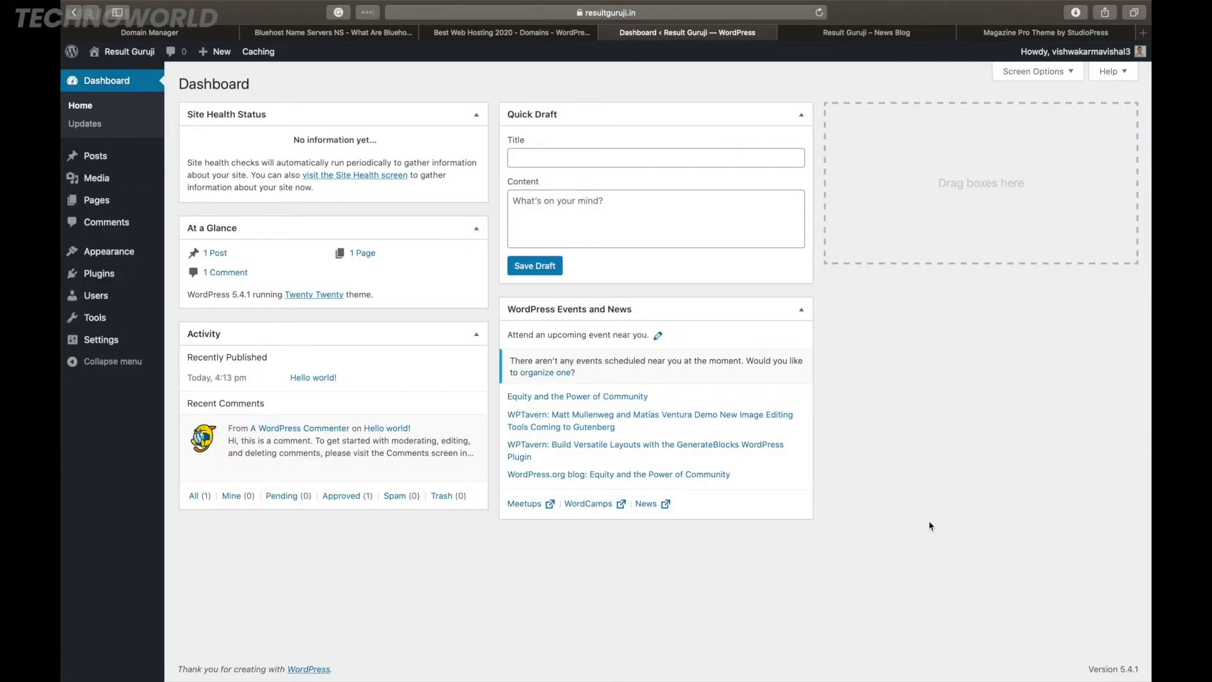
mouse_move(145, 258)
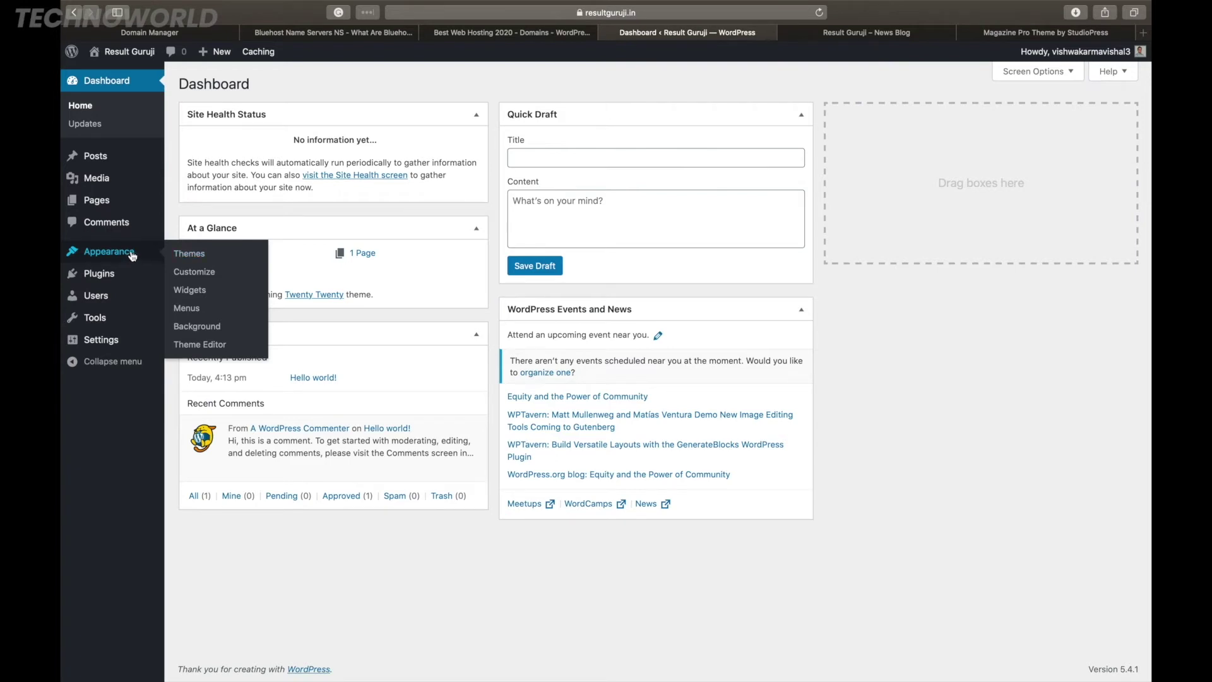
click(191, 257)
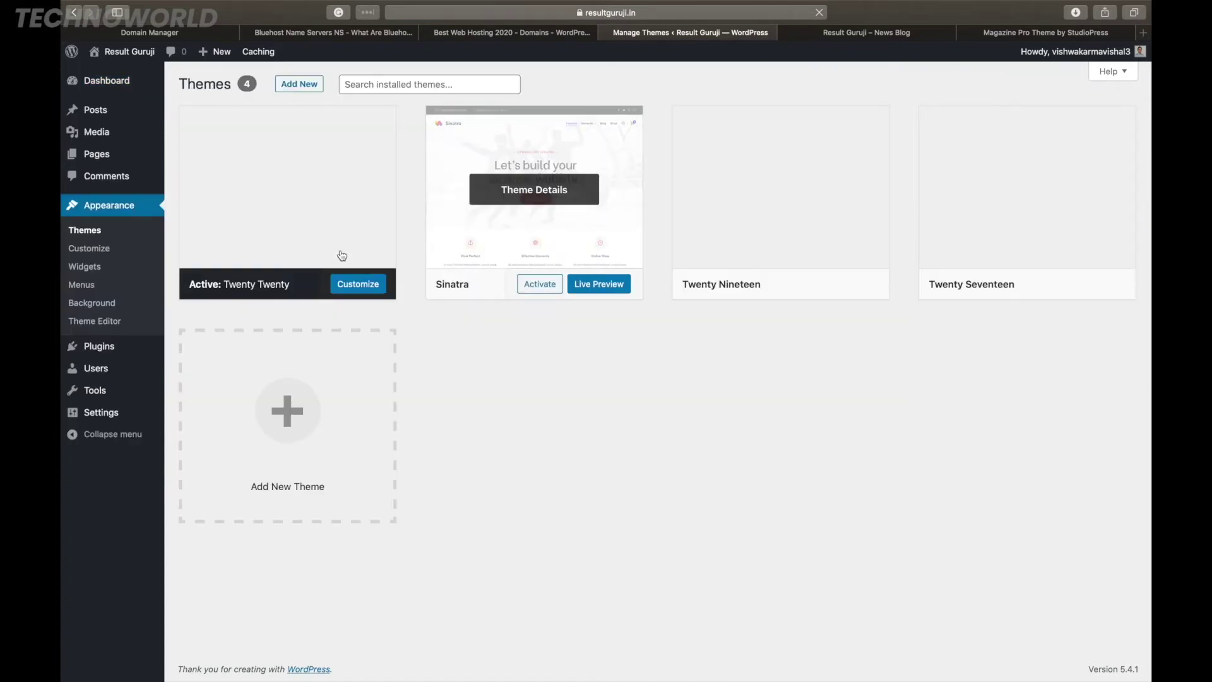
Upload and install the Genesis theme from genesis.zip in the desktop's Themes folder.
click(299, 85)
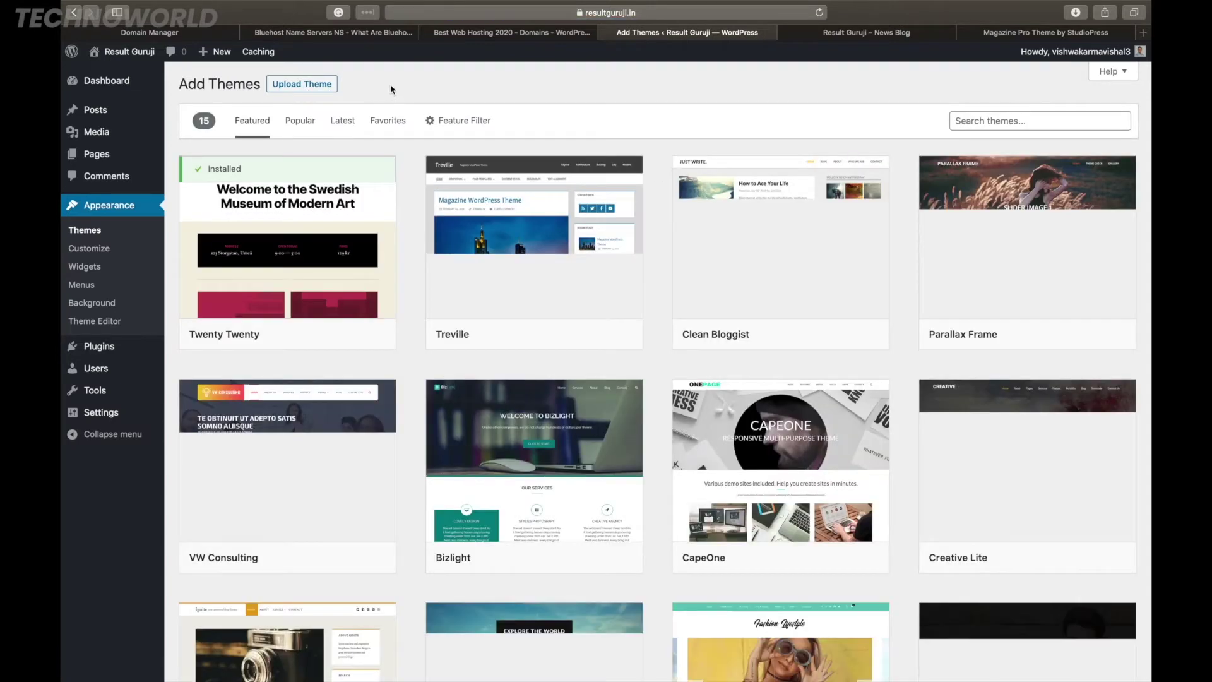
click(303, 85)
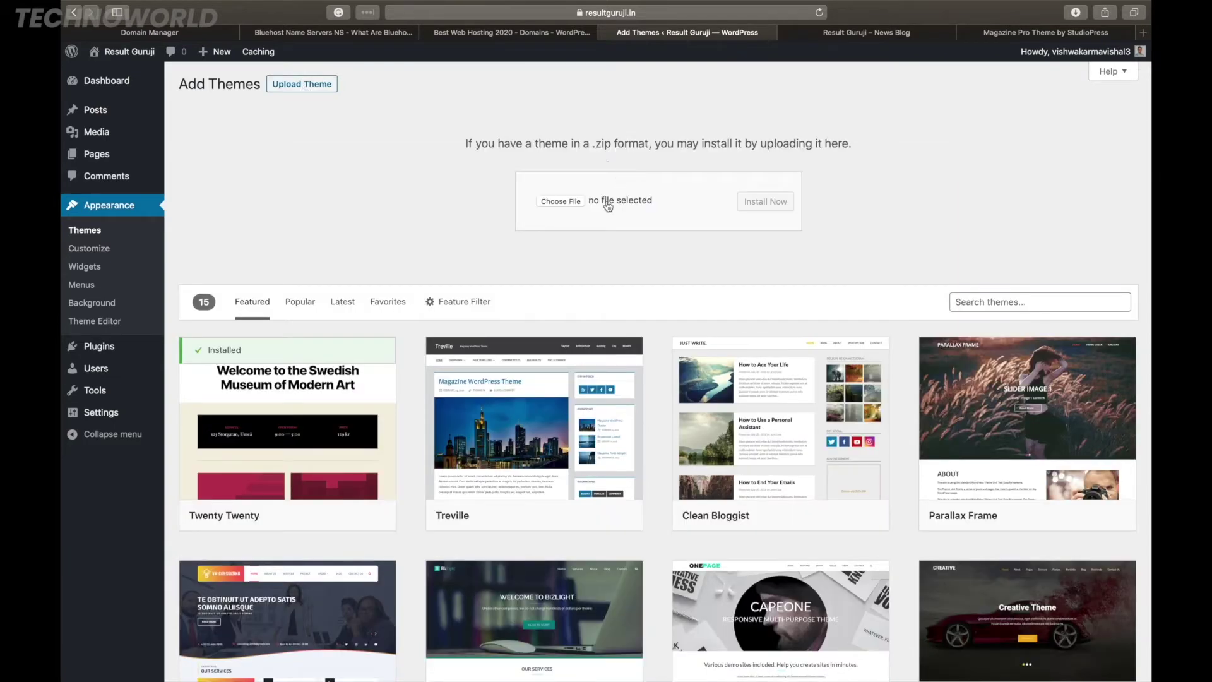
click(561, 202)
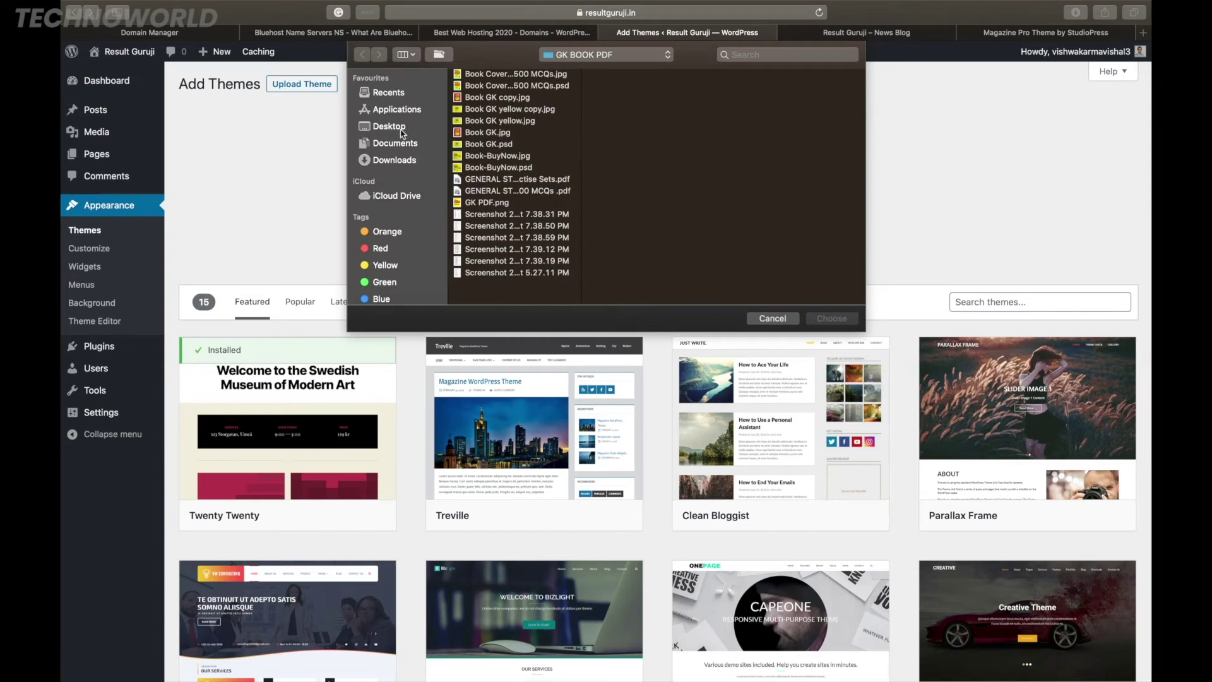
click(389, 127)
click(493, 76)
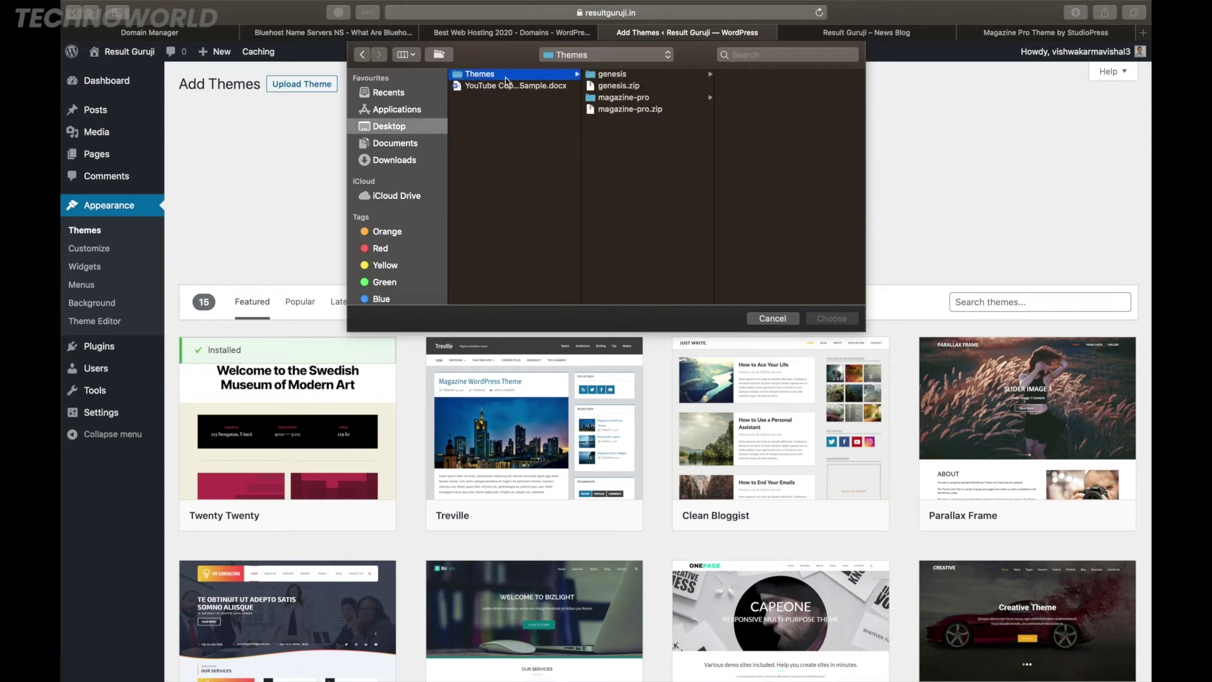
click(620, 88)
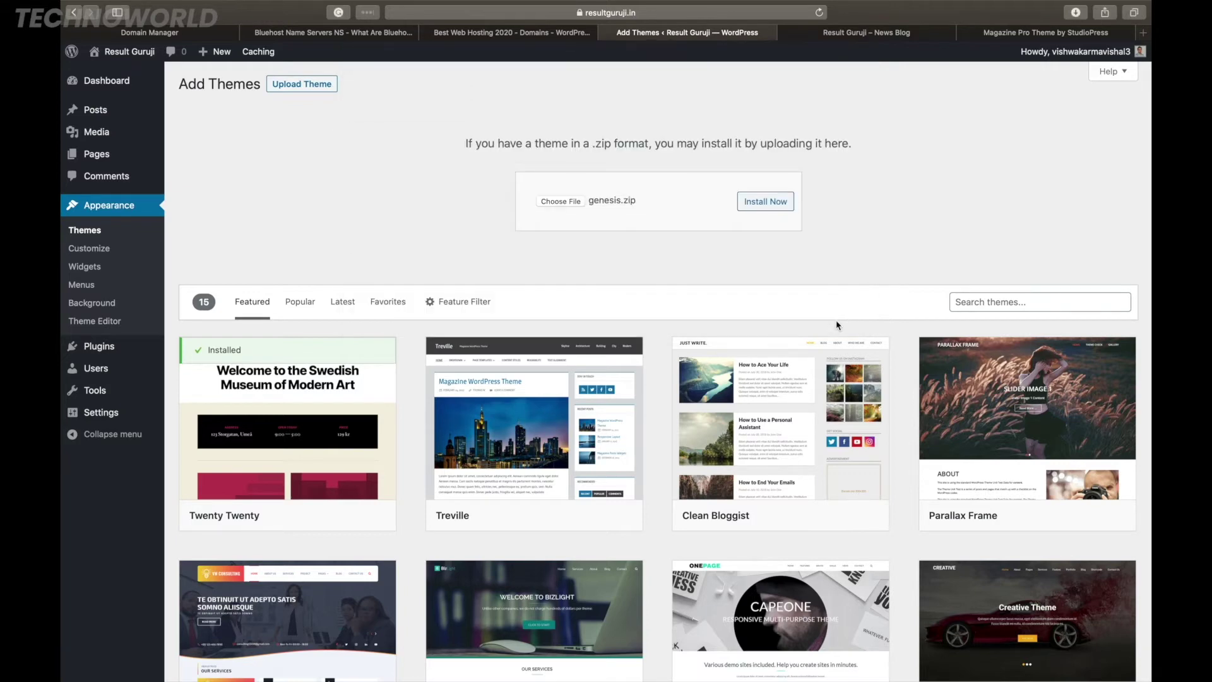
click(759, 203)
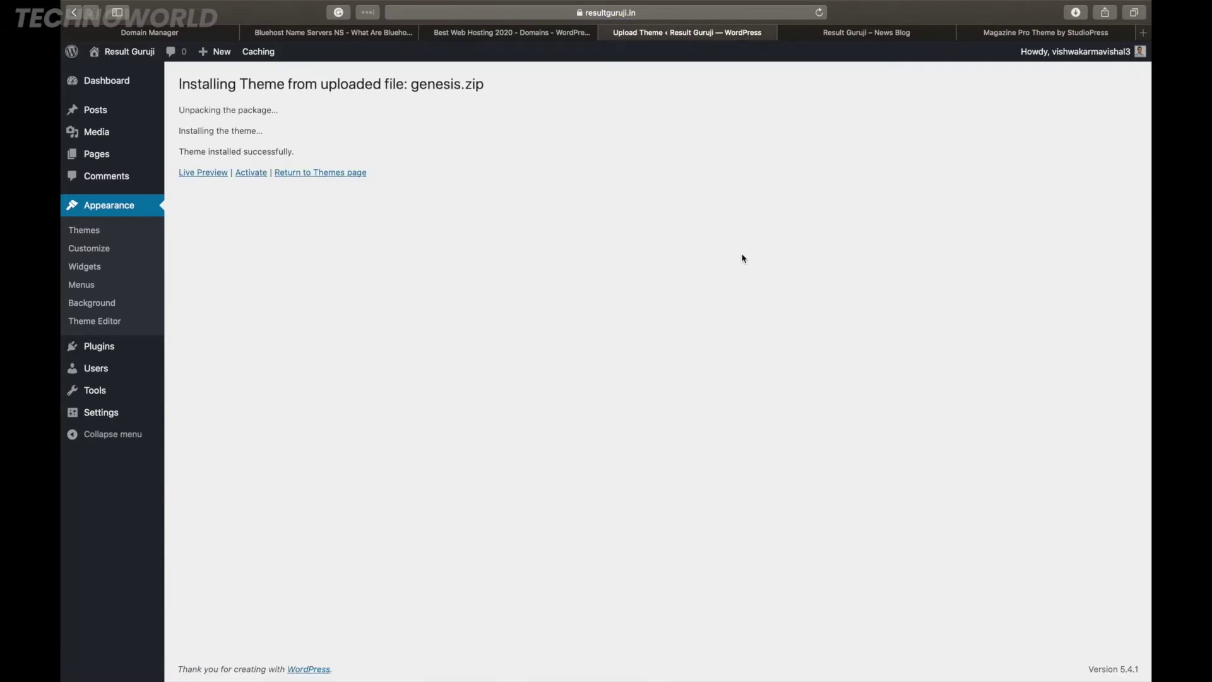
Upload and install the Magazine Pro theme from magazine-pro.zip, and return to the installed themes page.
click(93, 234)
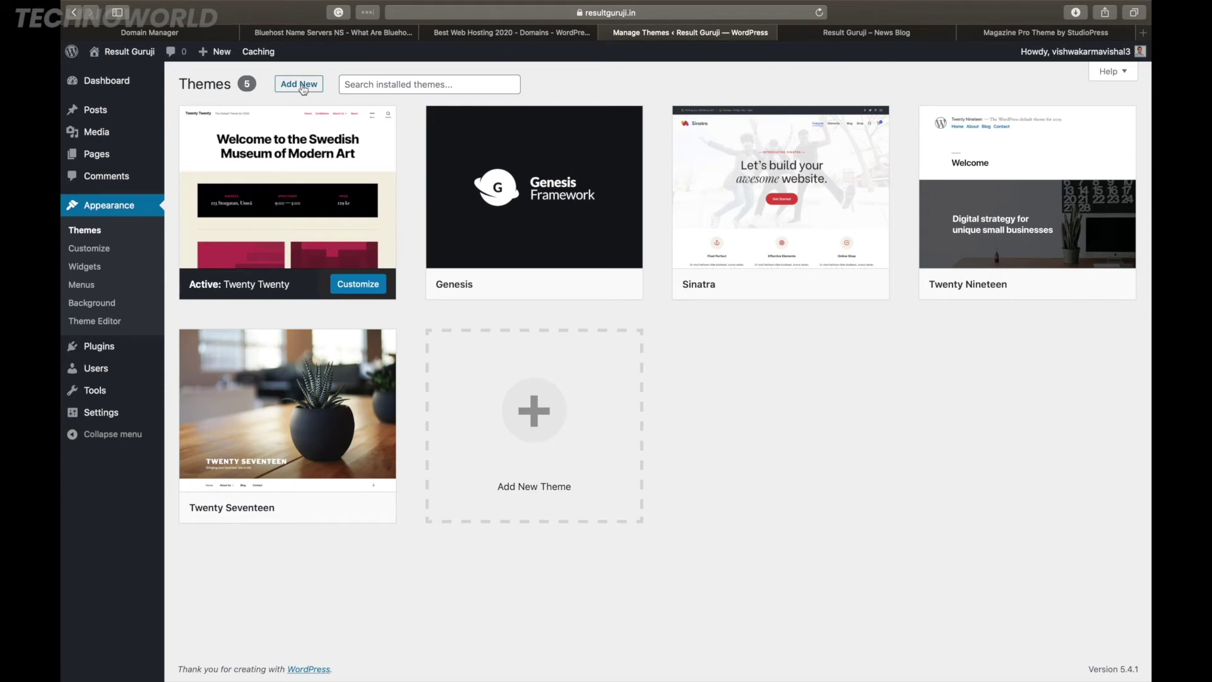
click(299, 84)
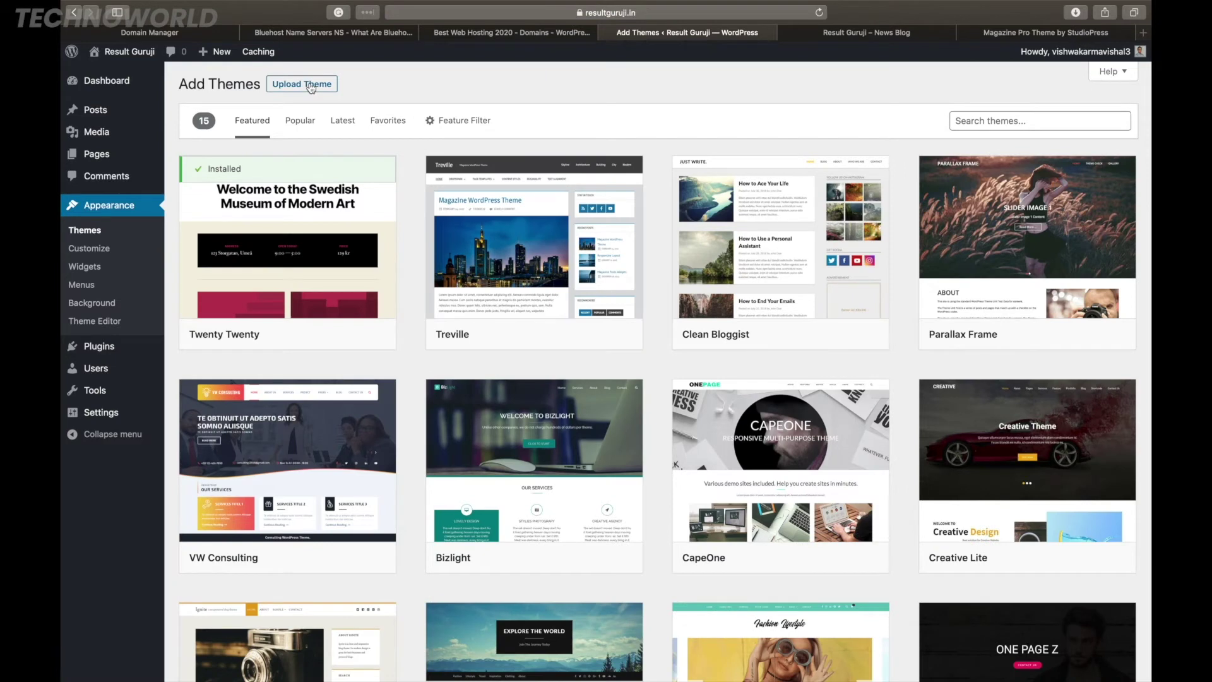
click(310, 87)
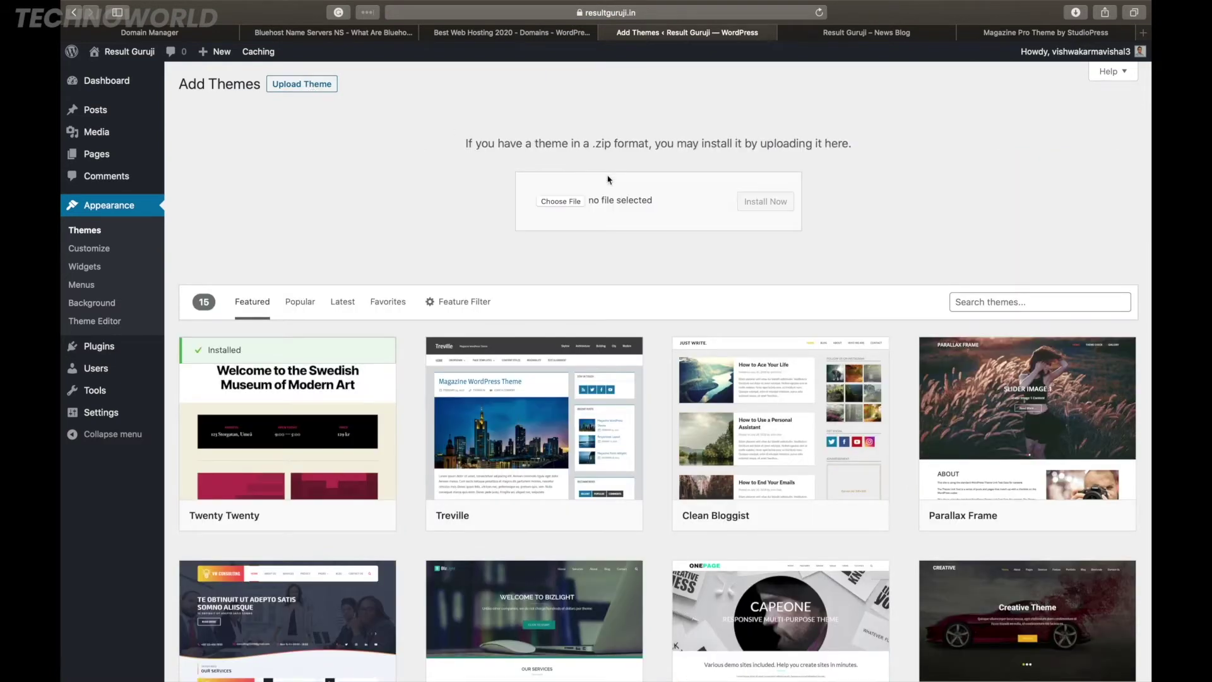
click(563, 204)
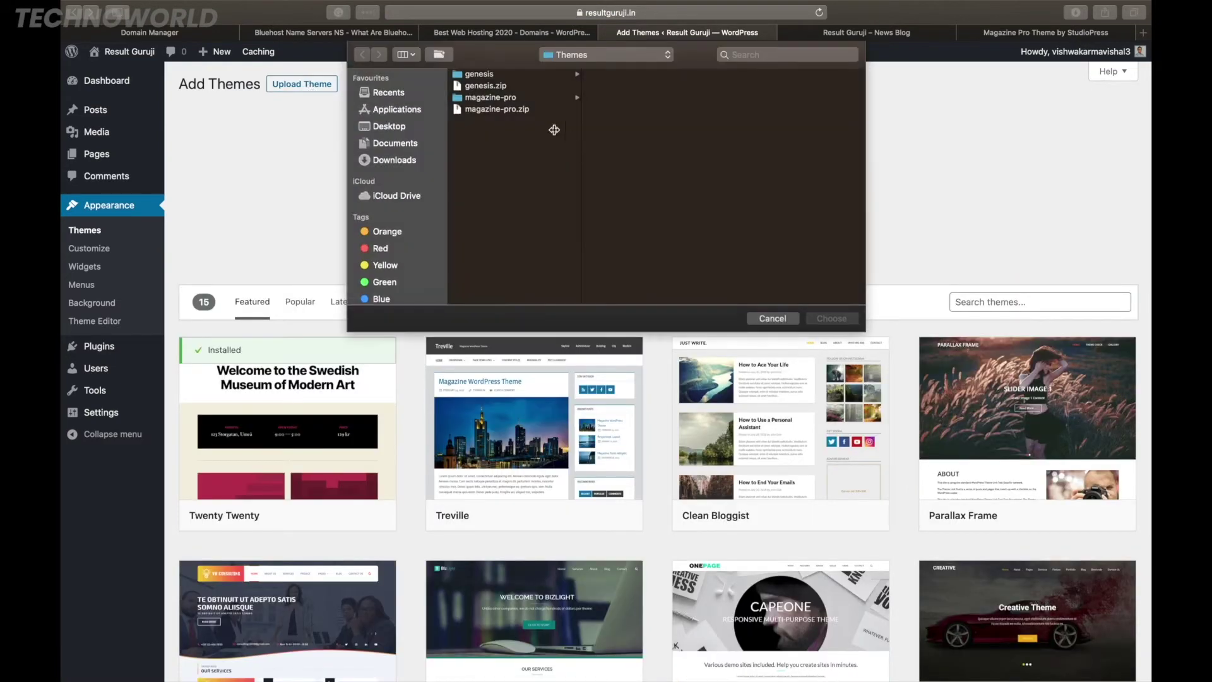
click(487, 111)
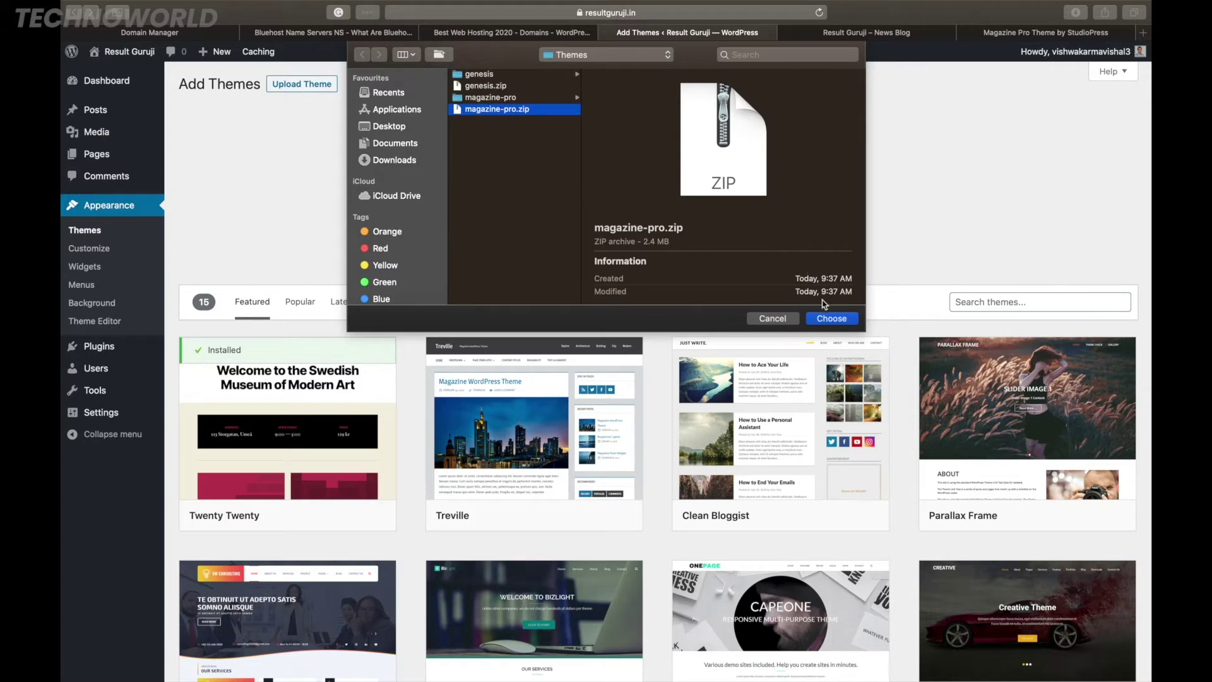
click(833, 319)
click(763, 202)
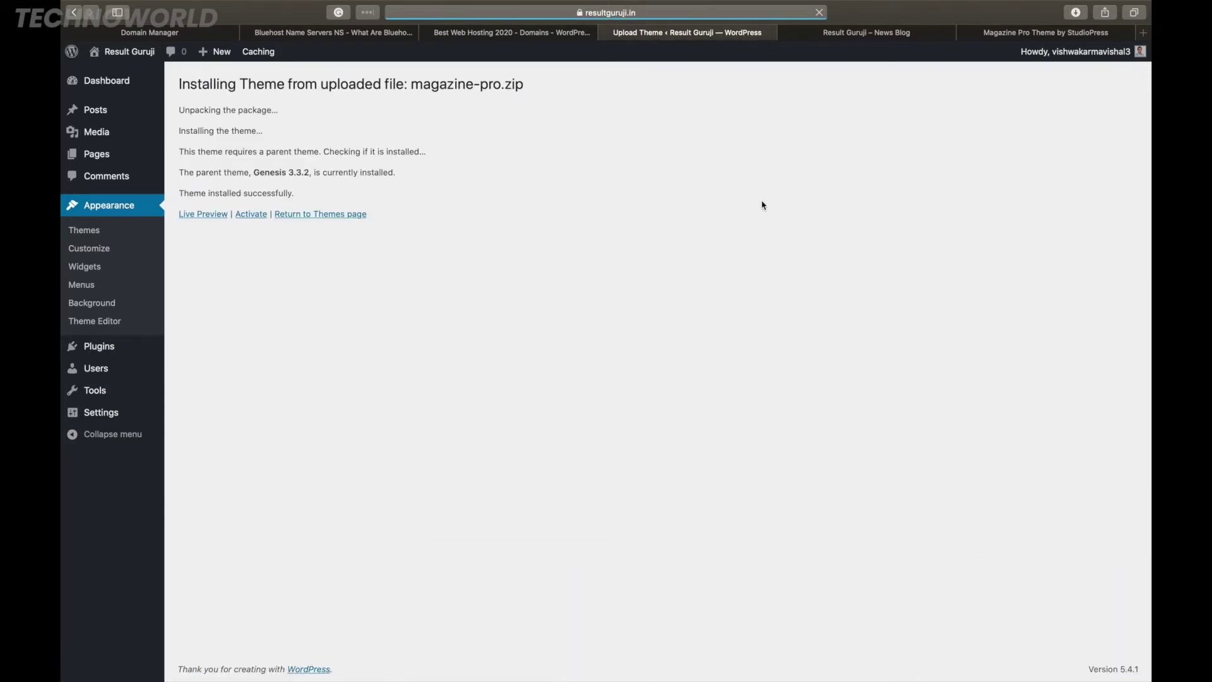
click(73, 231)
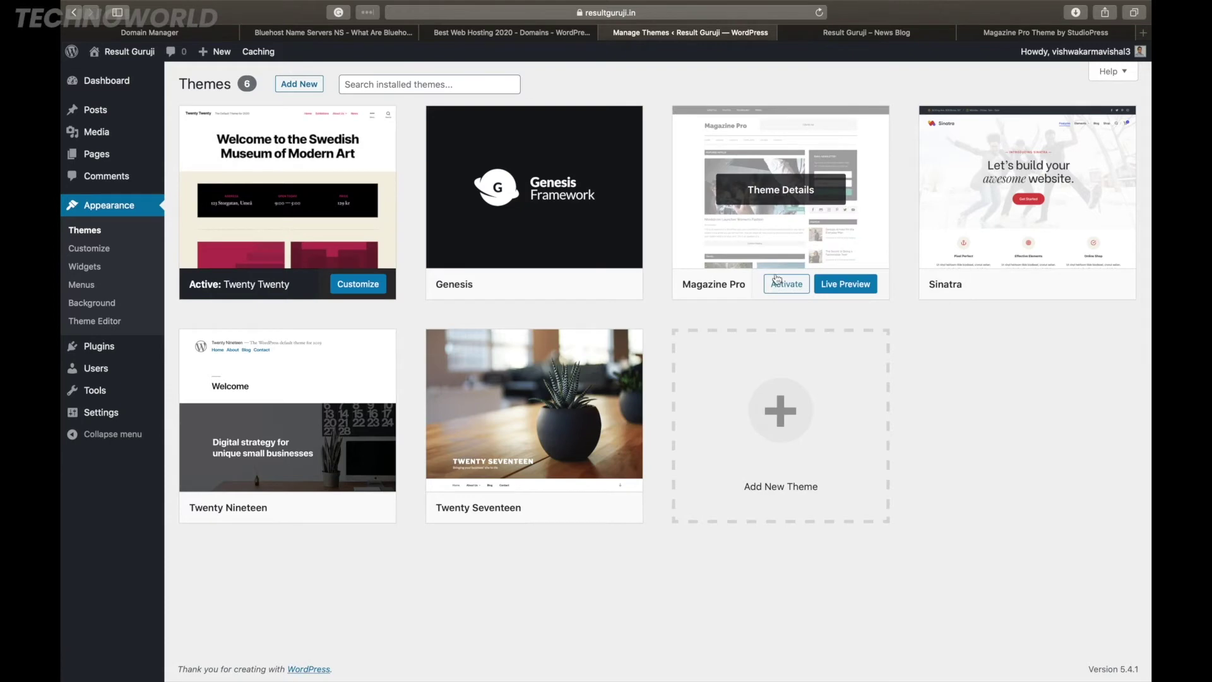
Activate the Magazine Pro theme and look over the starter packs it offers.
click(788, 288)
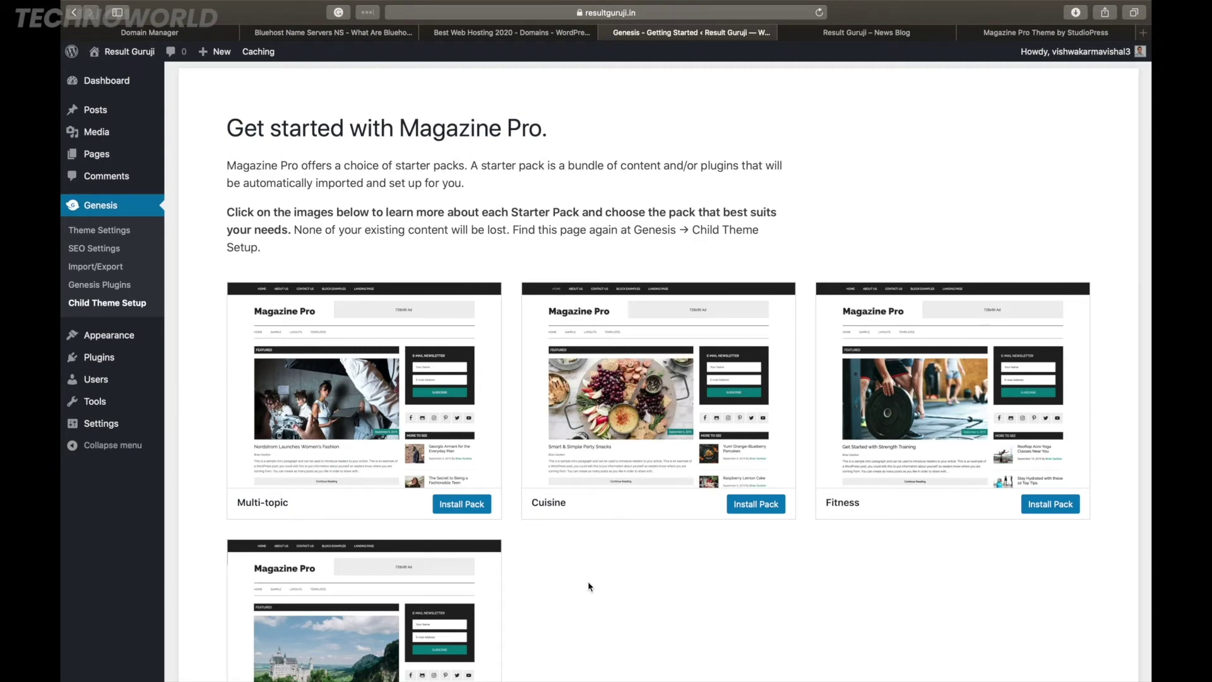
scroll(589, 587, down, 5)
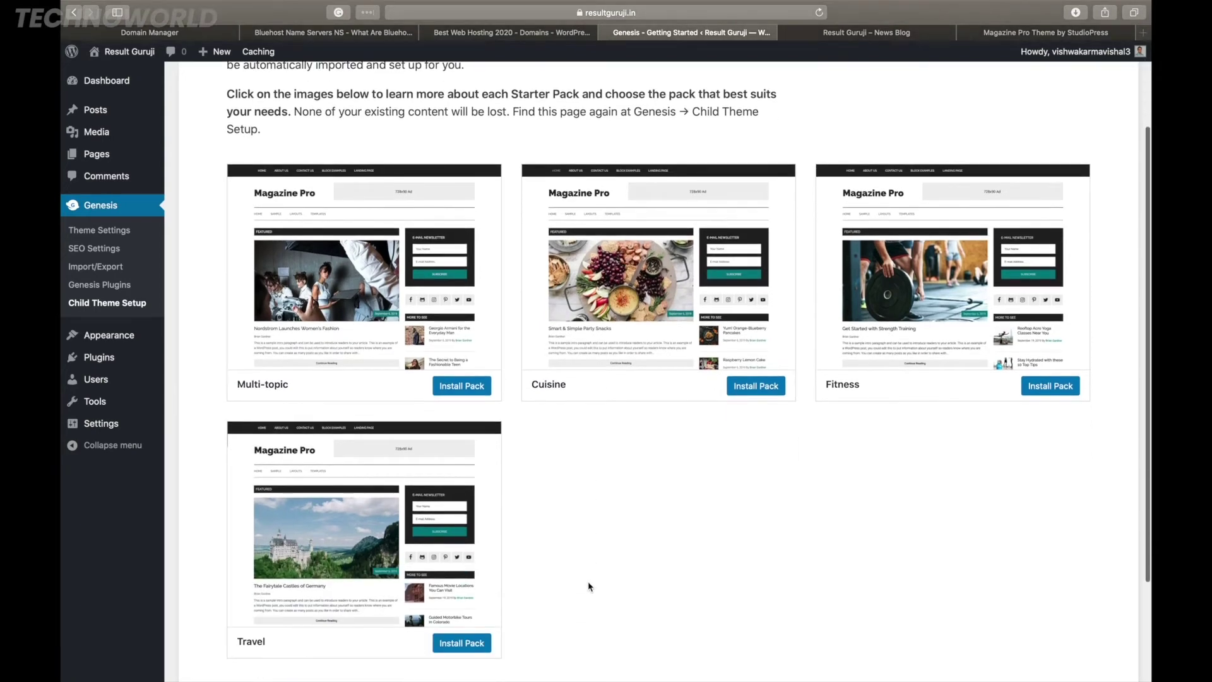
scroll(589, 587, up, 5)
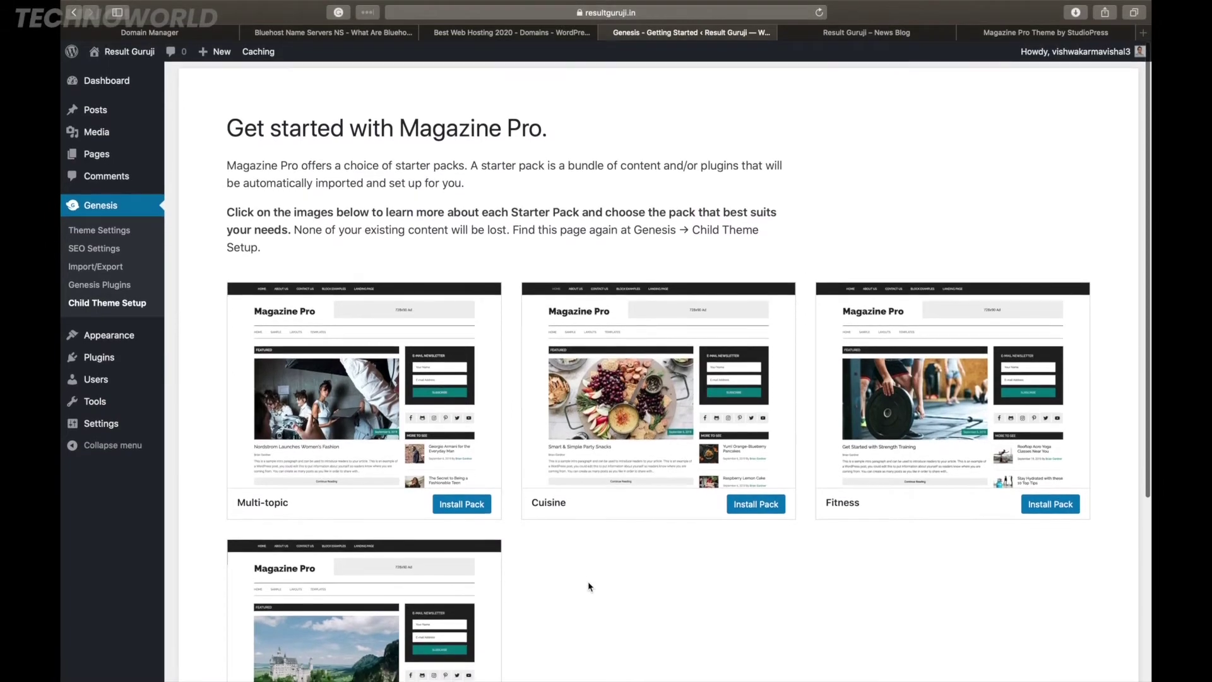
scroll(551, 612, down, 3)
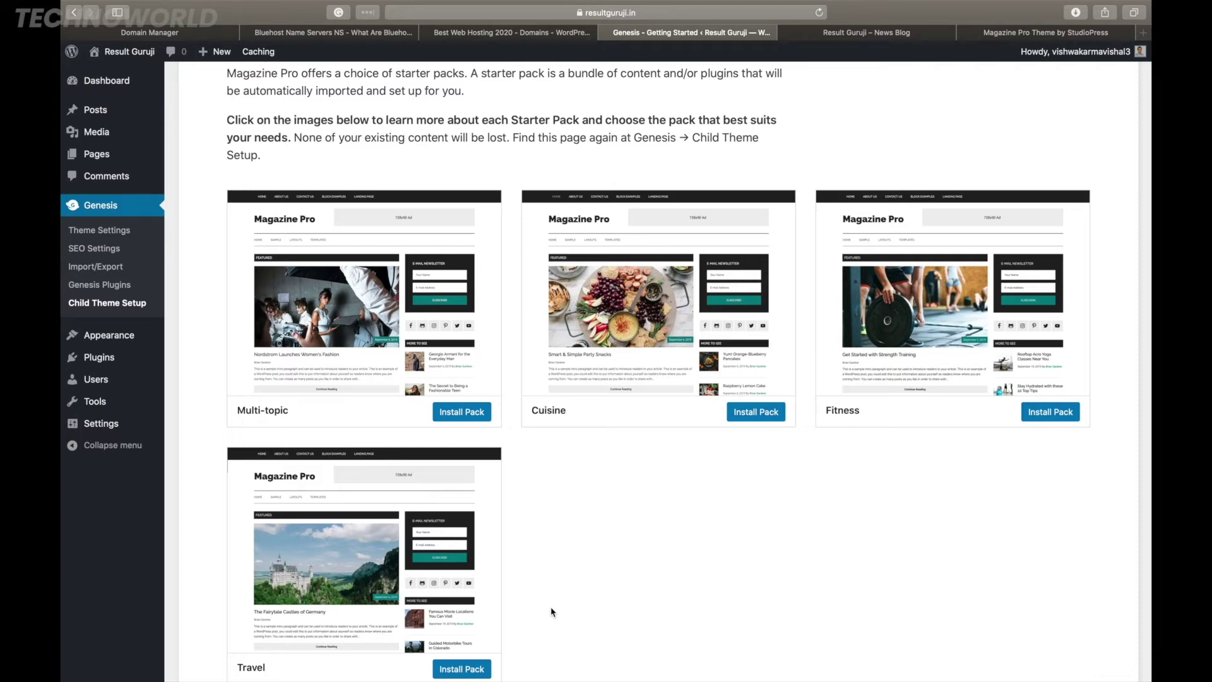
Open the Magazine Pro live demo on the StudioPress page, look over its layout, and return to the starter pack page.
click(1004, 32)
click(351, 448)
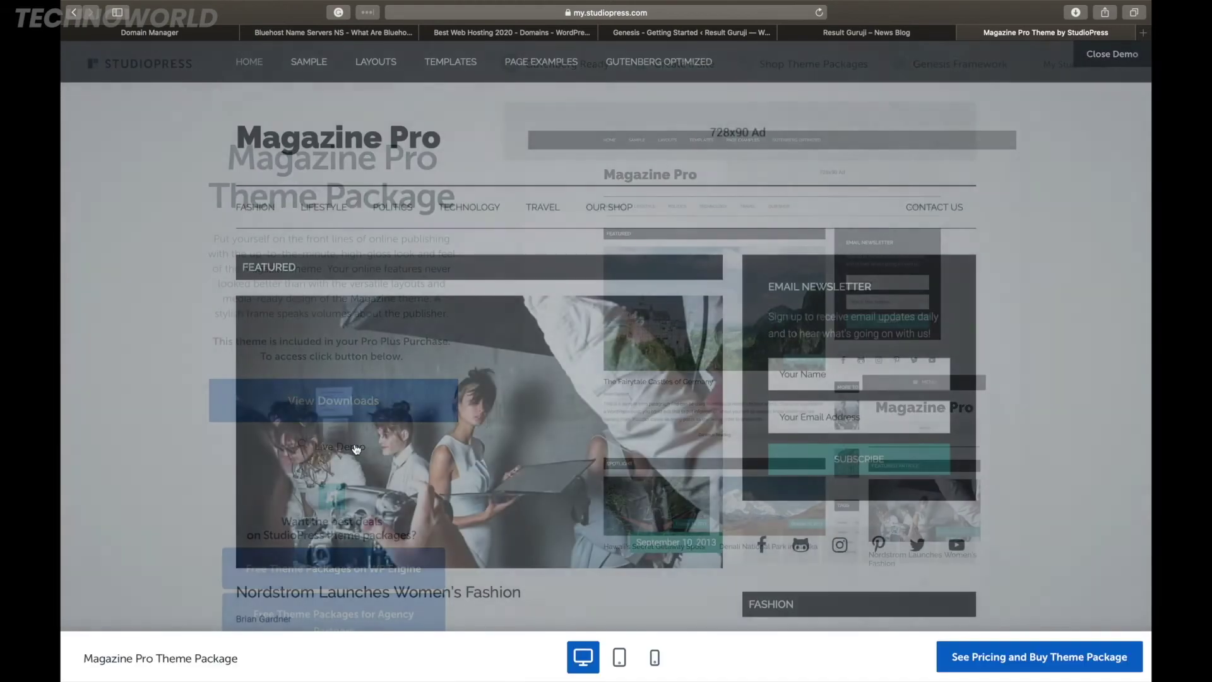
scroll(570, 472, down, 3)
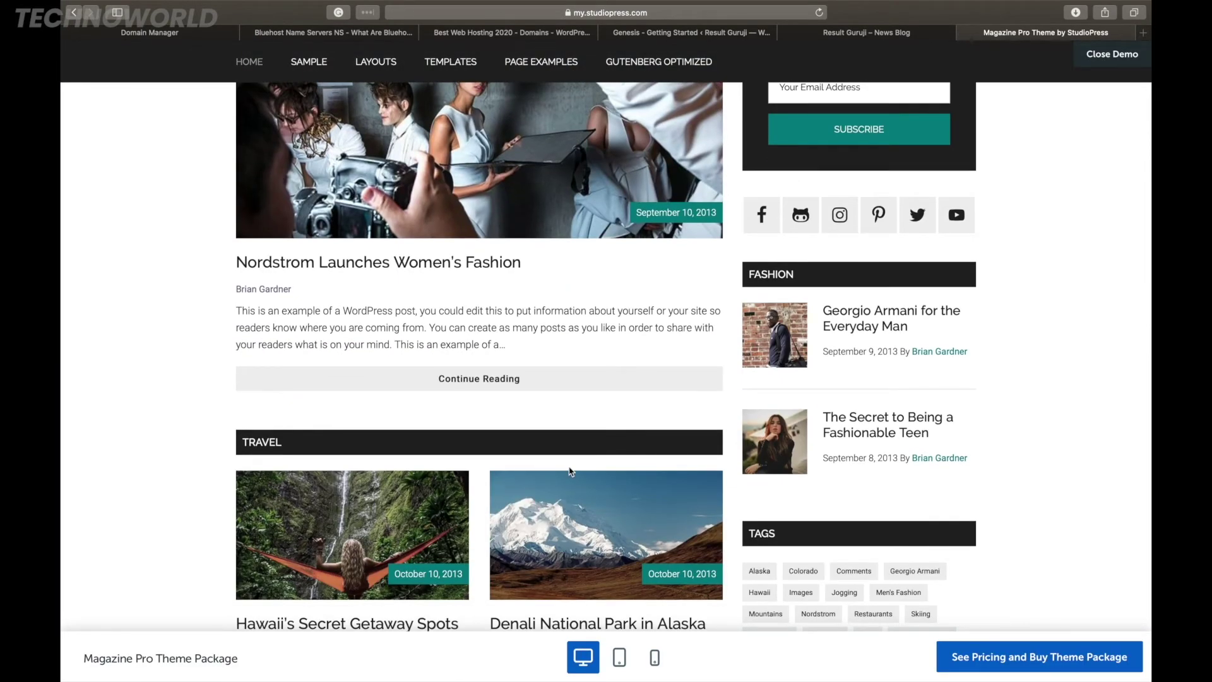
scroll(570, 472, up, 5)
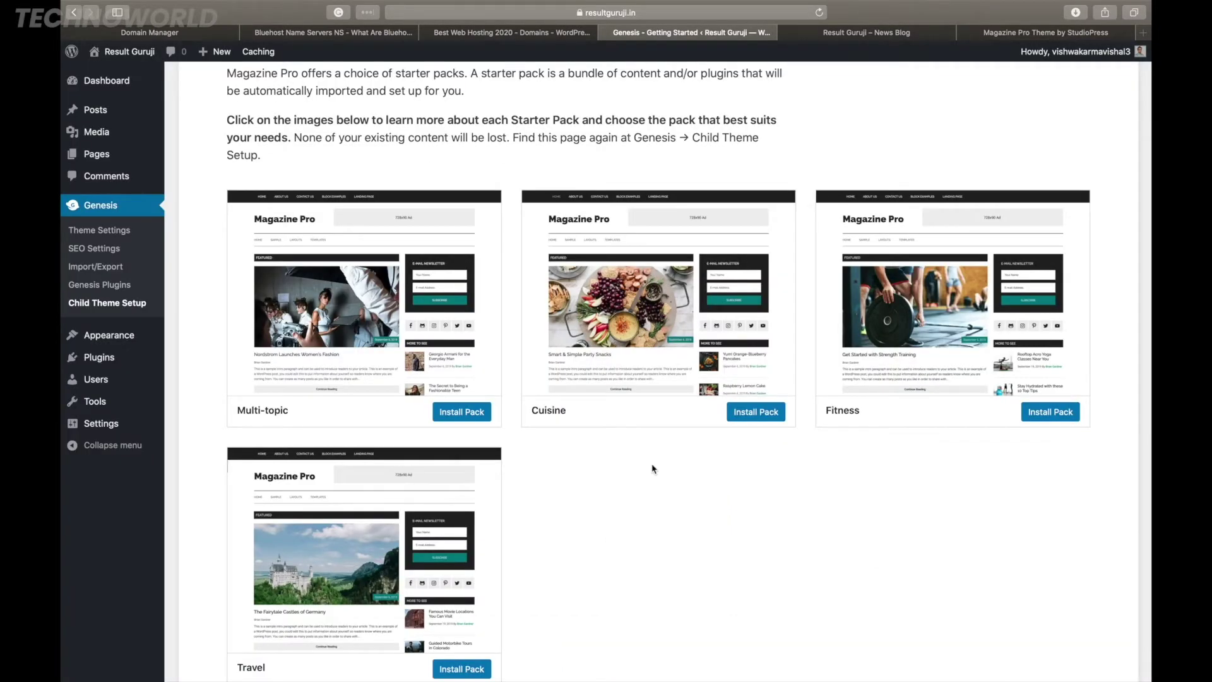
Install the Multi-topic starter pack for Magazine Pro.
scroll(672, 422, up, 3)
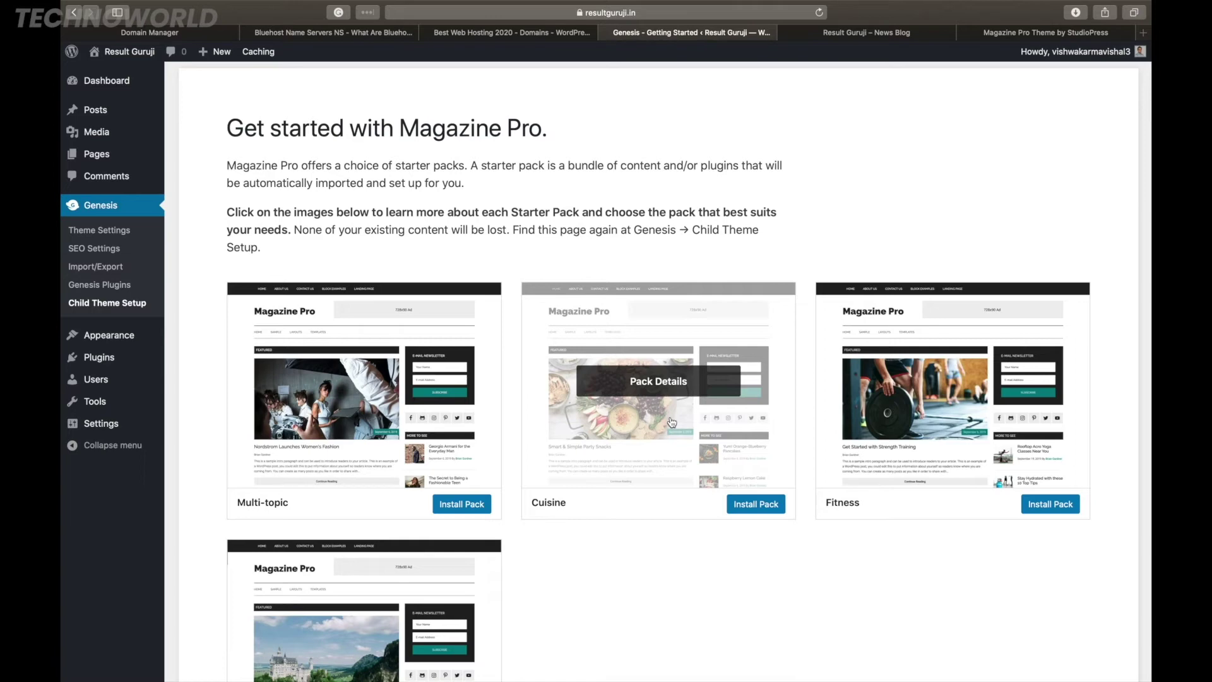
scroll(644, 454, down, 5)
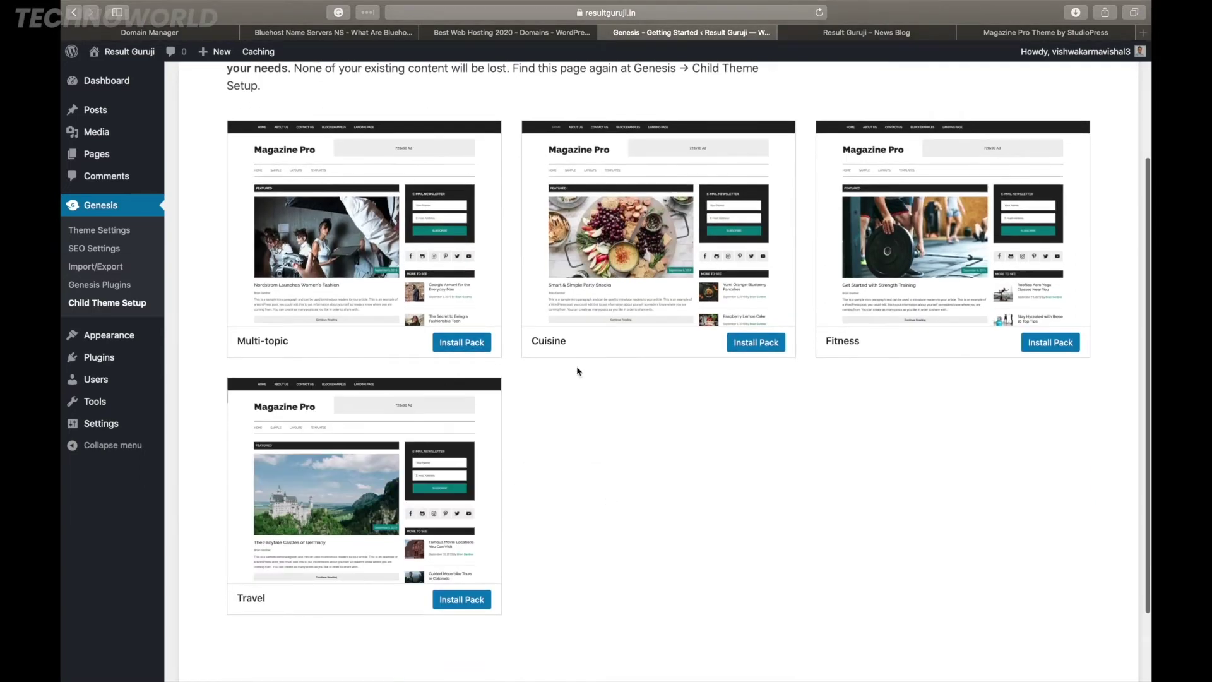
mouse_move(389, 261)
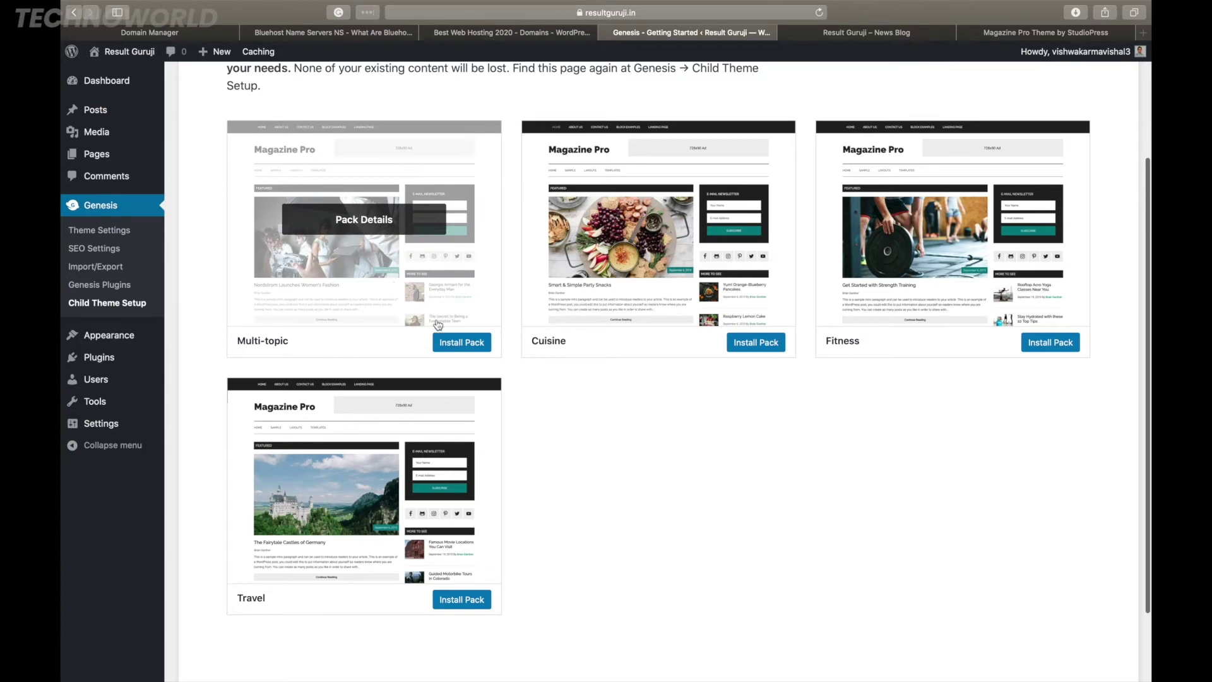
click(467, 344)
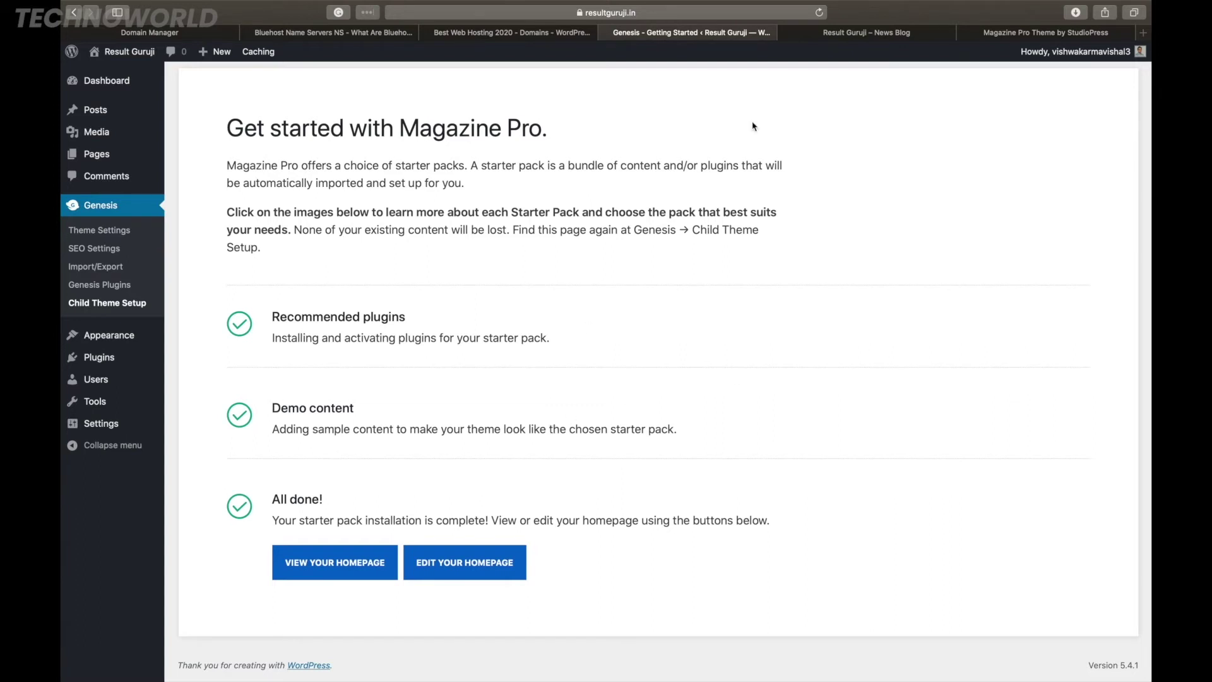
Reload the Result Guruji homepage and examine its new layout from the header down to the footer.
click(845, 39)
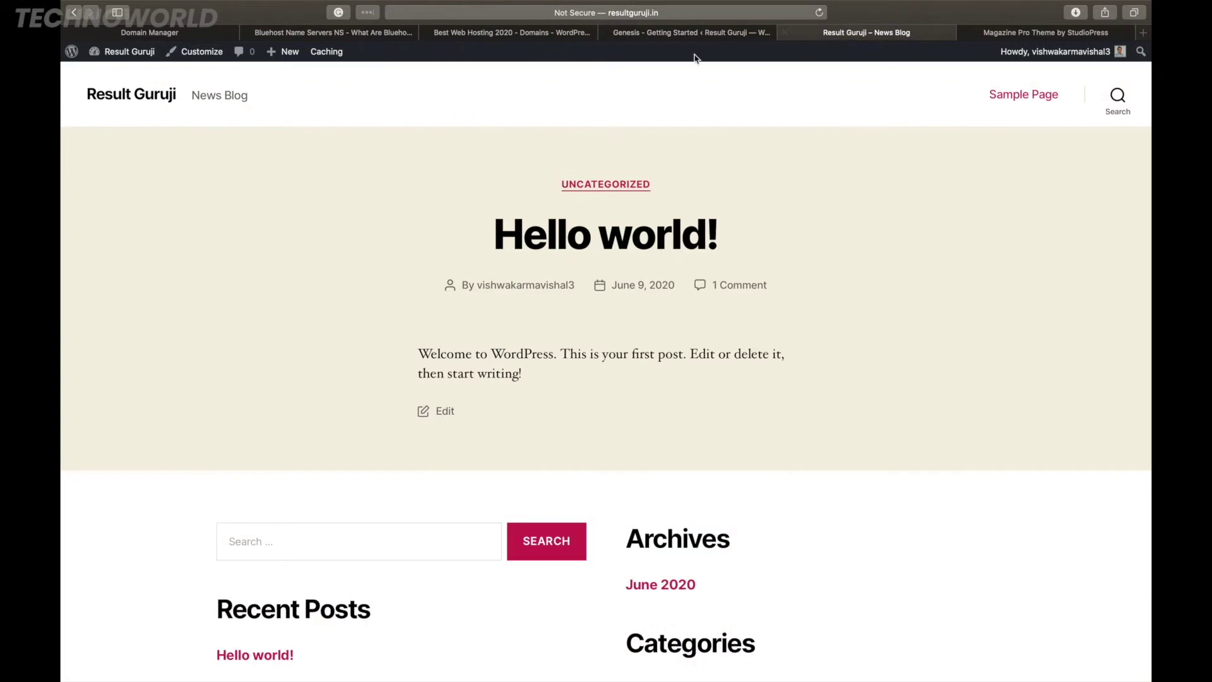
click(819, 13)
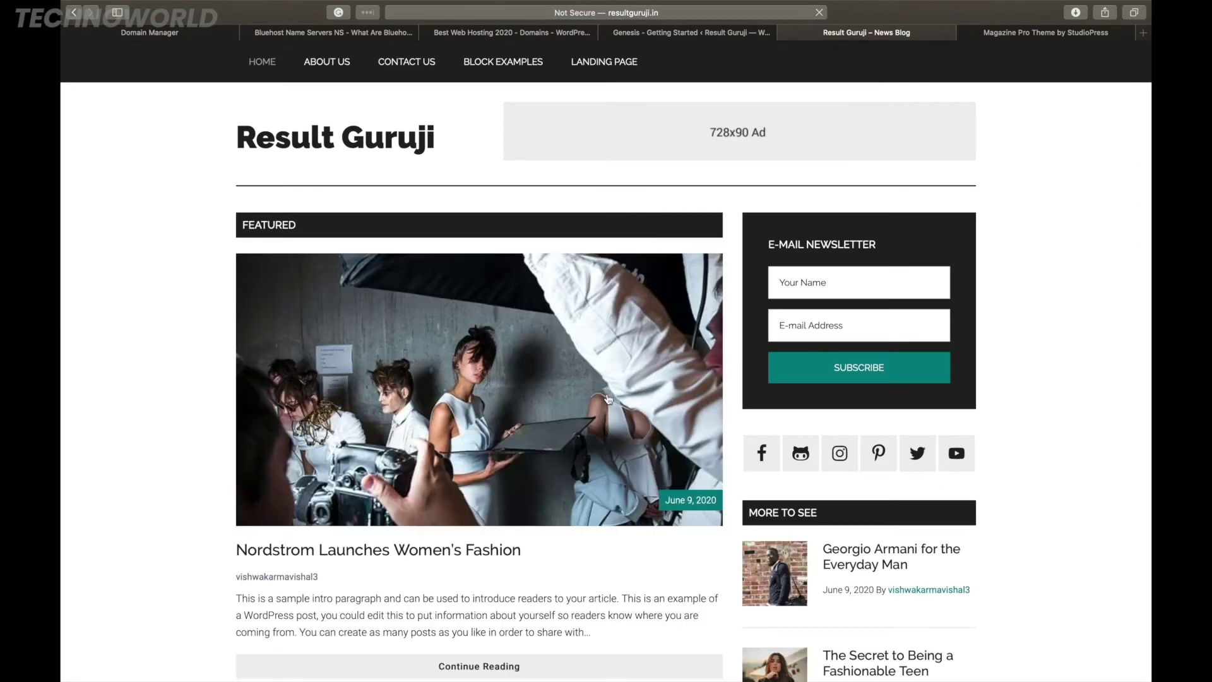
scroll(608, 399, down, 5)
scroll(608, 398, down, 11)
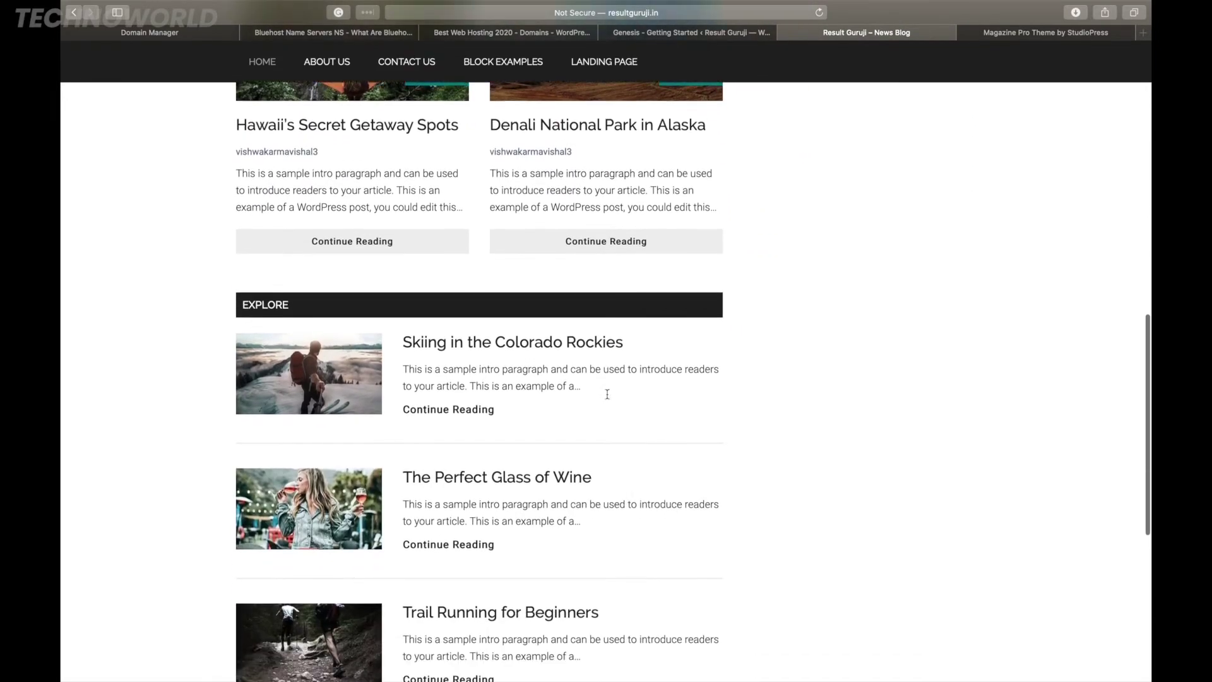
scroll(608, 395, down, 9)
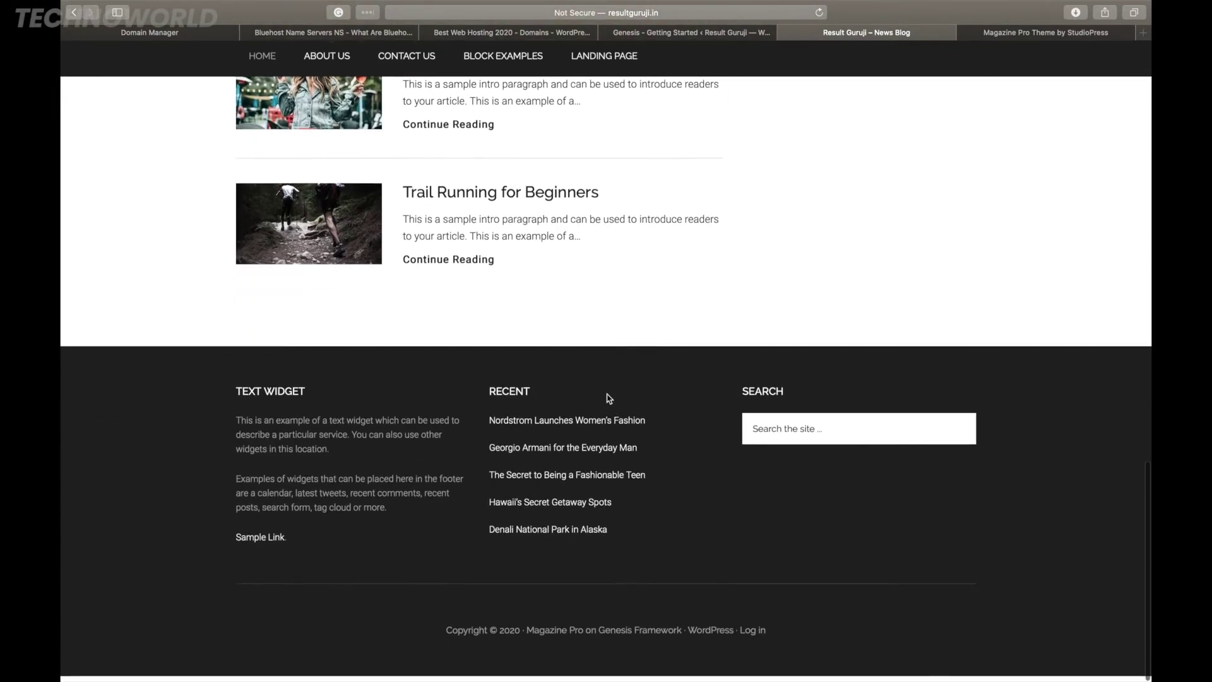
scroll(608, 399, up, 20)
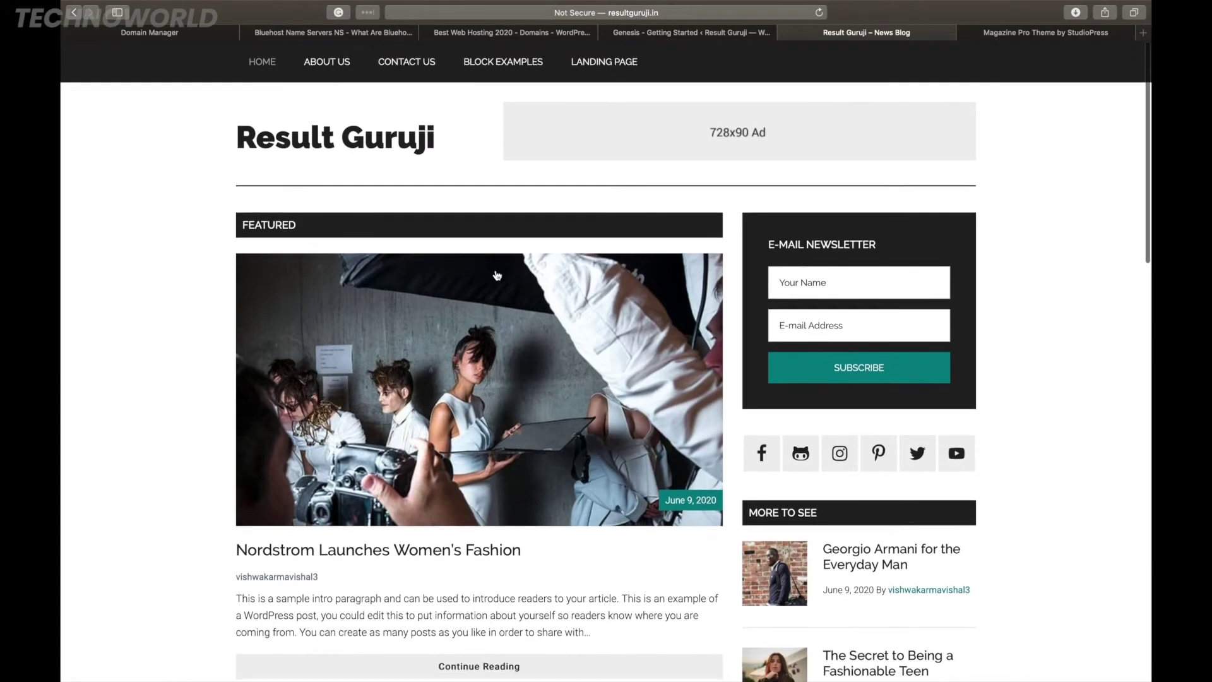
scroll(437, 226, down, 3)
scroll(437, 226, down, 3)
scroll(439, 224, up, 6)
drag(440, 133, 341, 136)
click(229, 135)
click(240, 140)
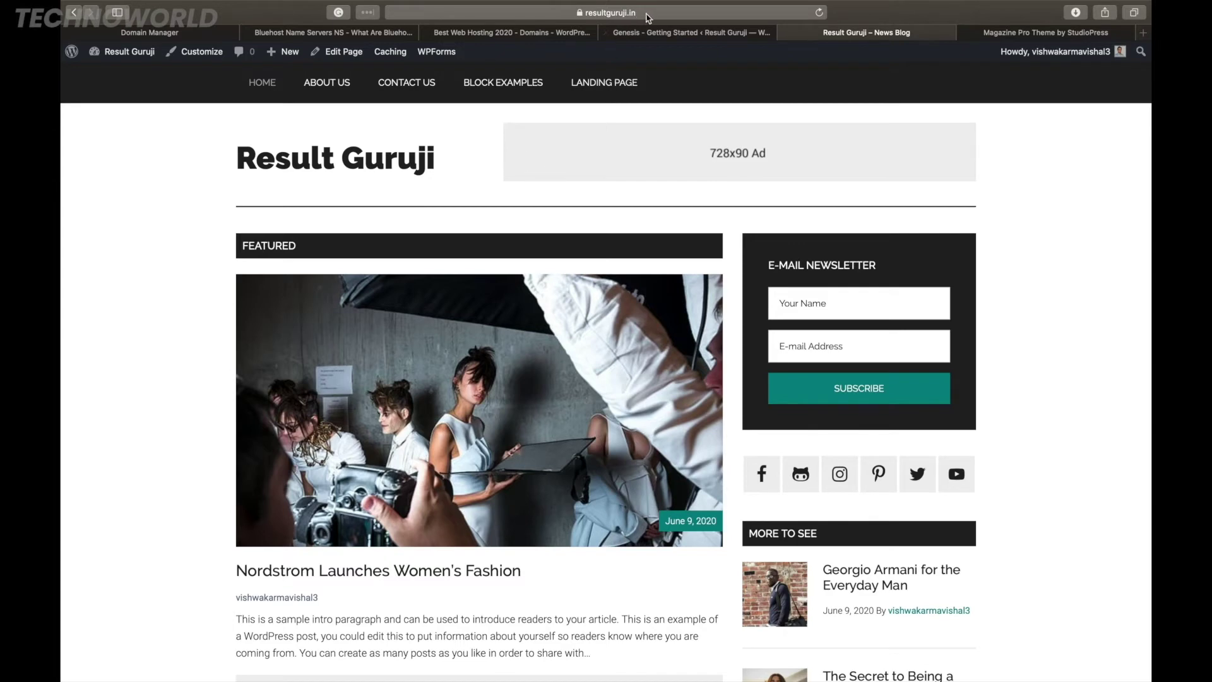
Return to the WordPress admin, install the WordPress importer from the import tools and run it.
click(695, 32)
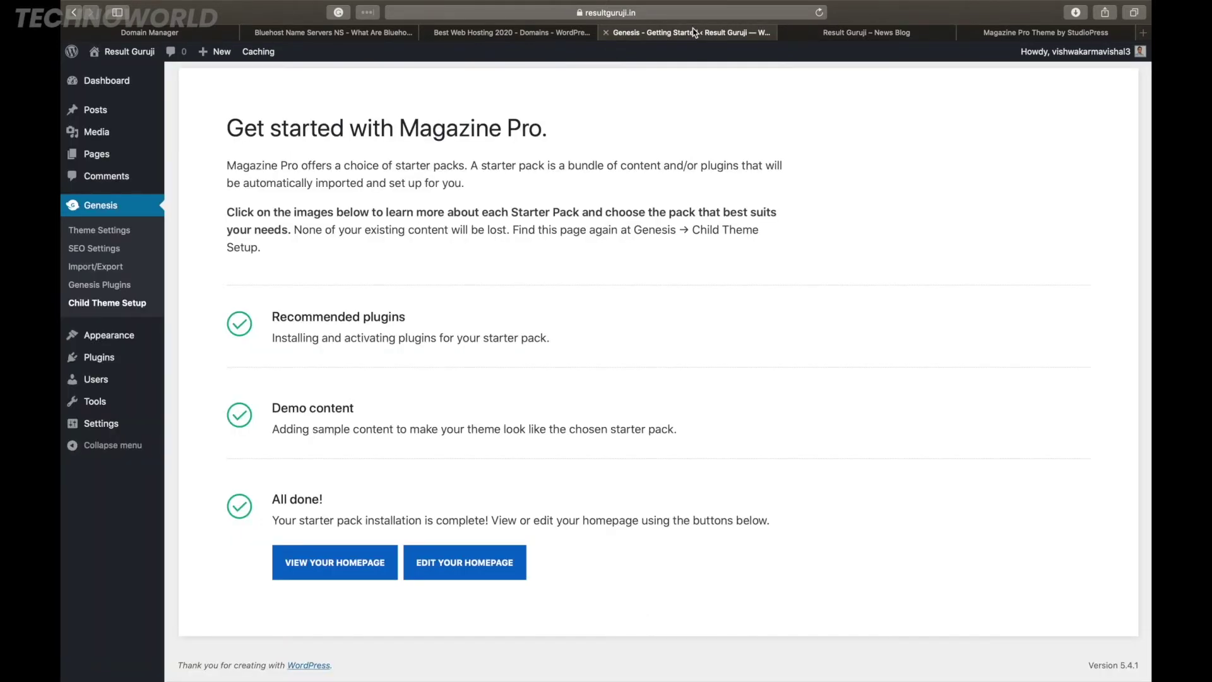
mouse_move(120, 411)
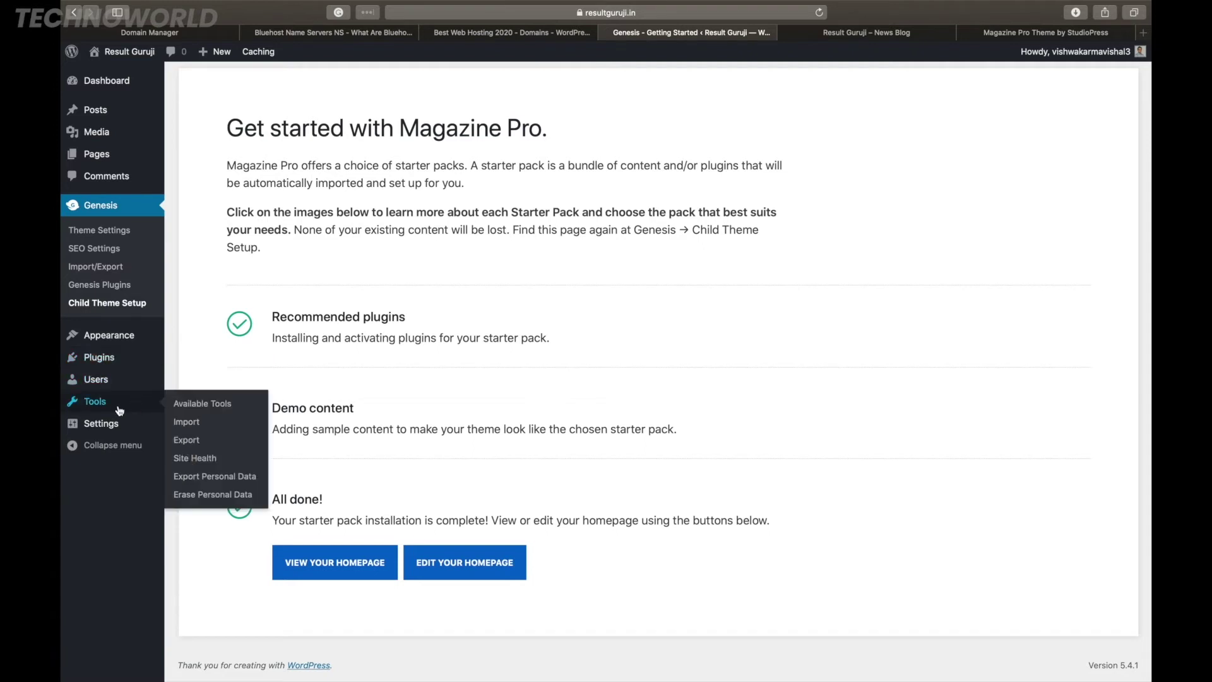
click(192, 423)
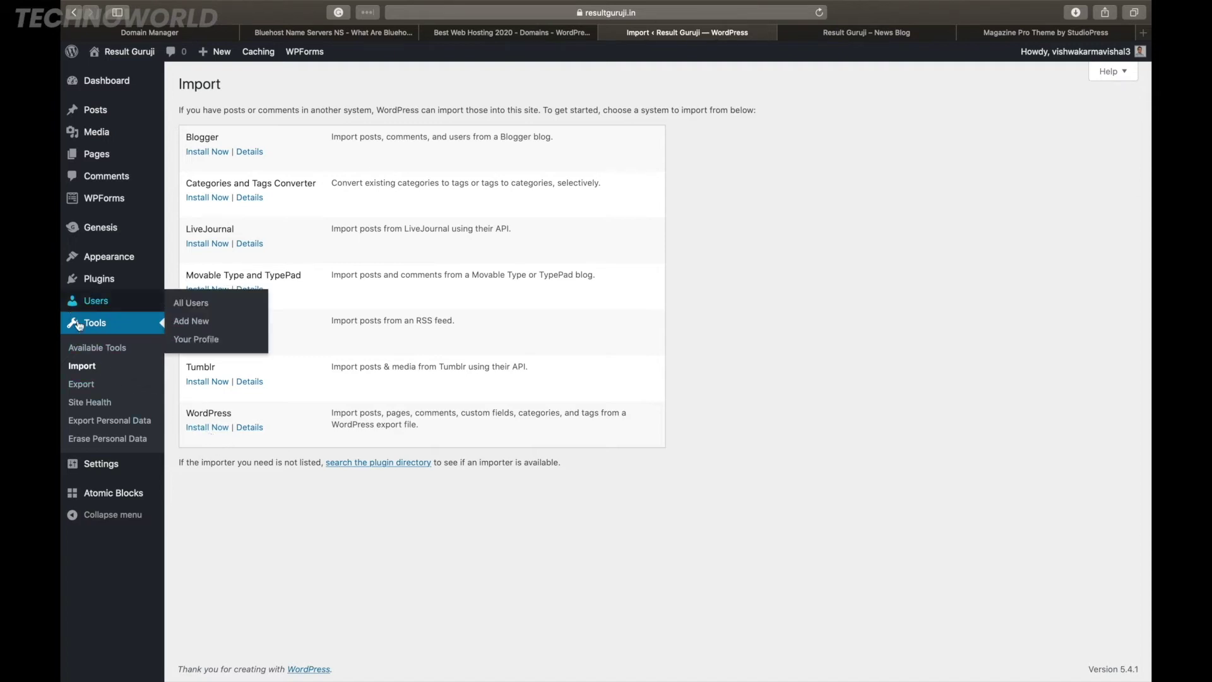
click(214, 429)
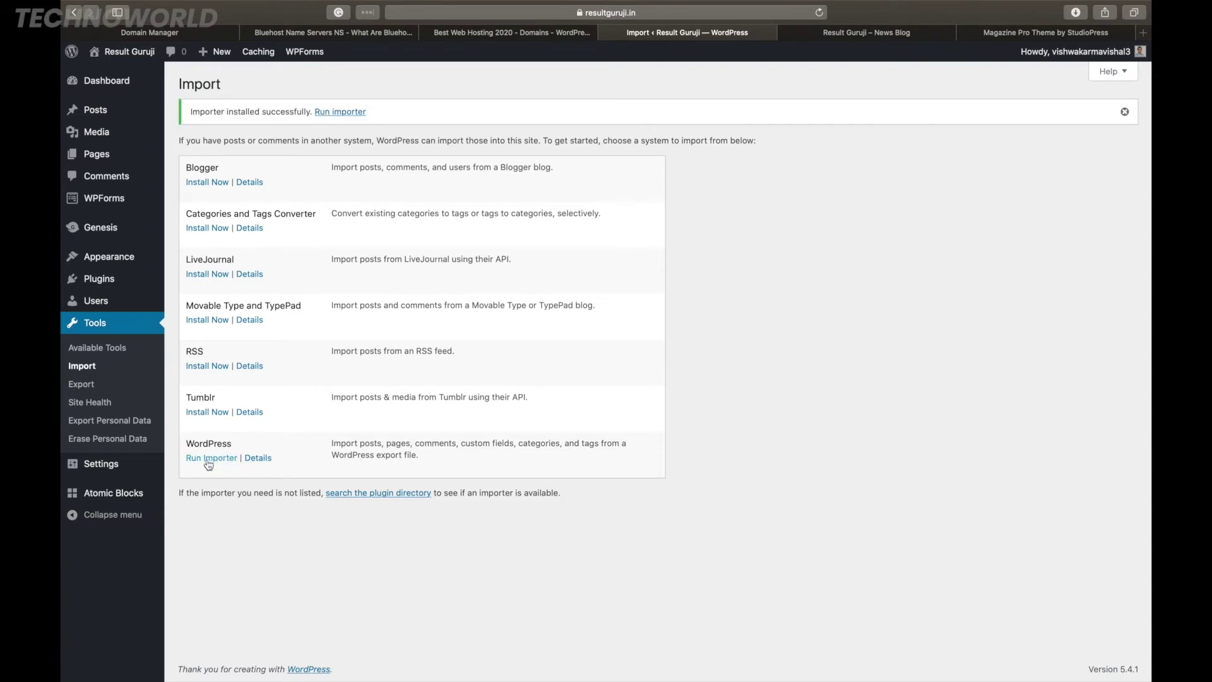
click(208, 466)
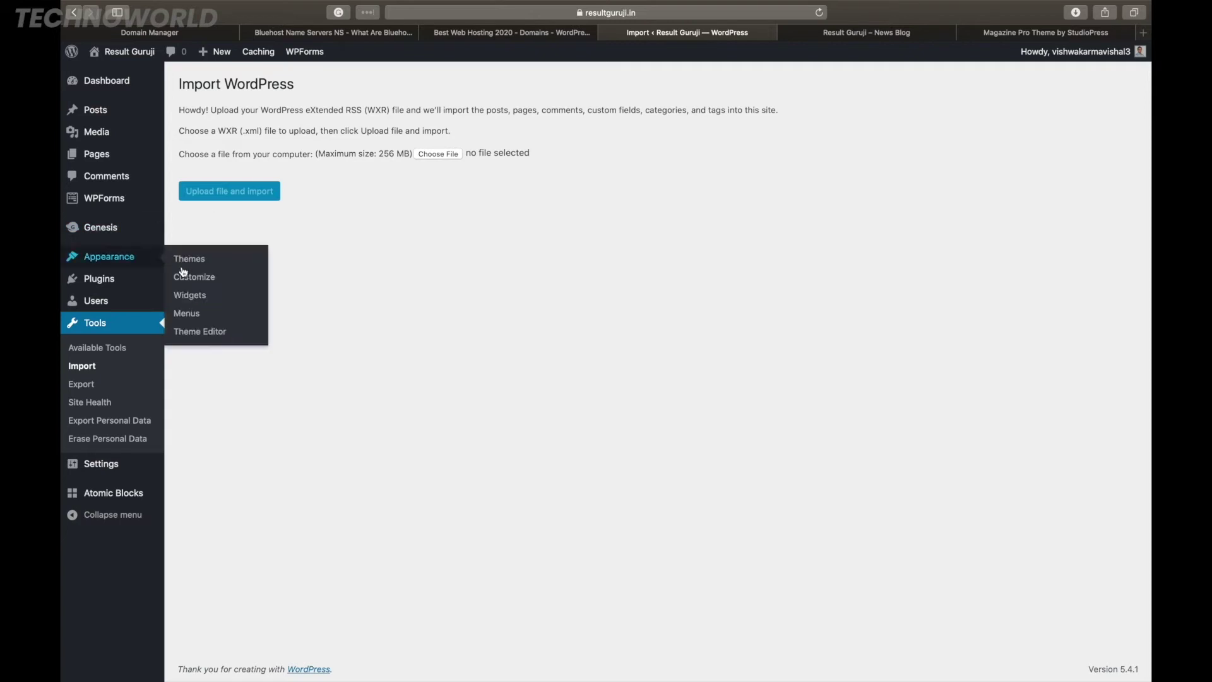
Leave the importer for the dashboard and open the site's General Settings.
click(117, 90)
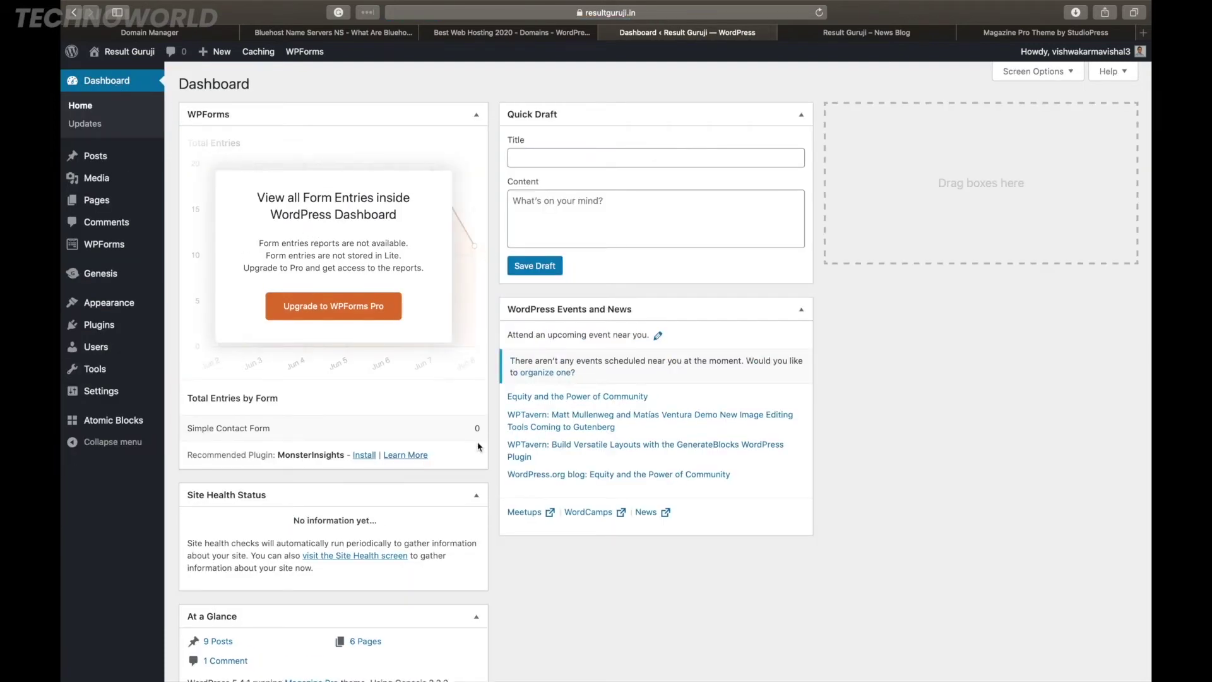
mouse_move(120, 397)
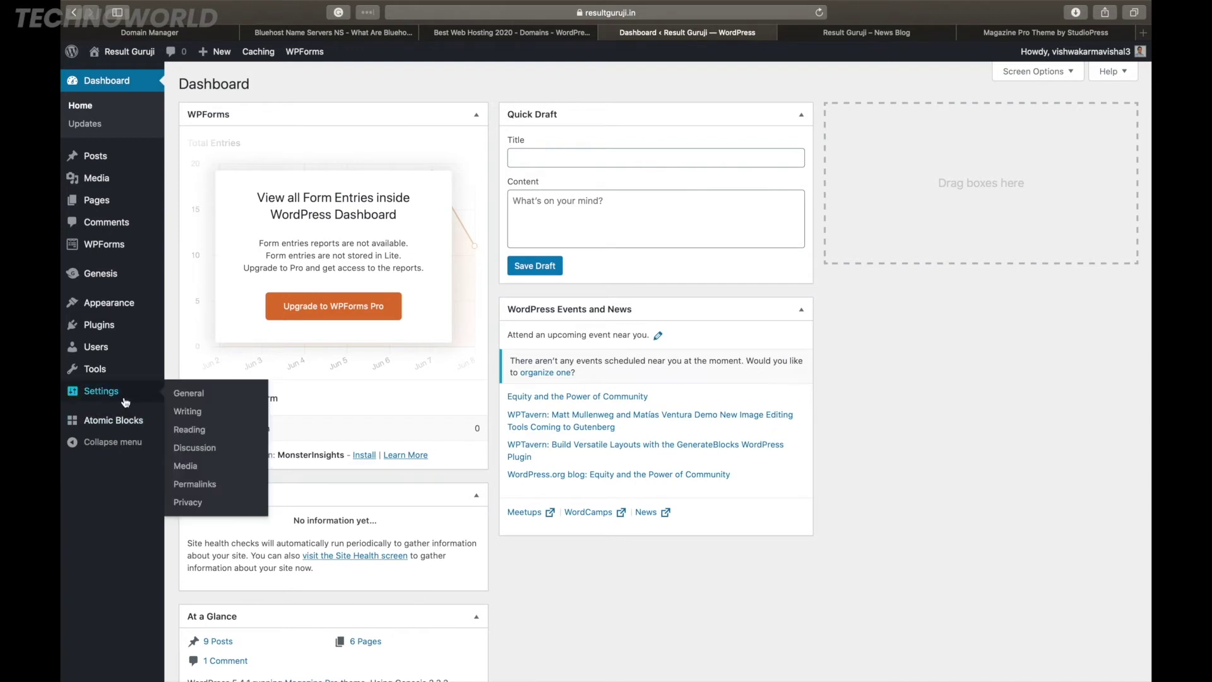
click(189, 394)
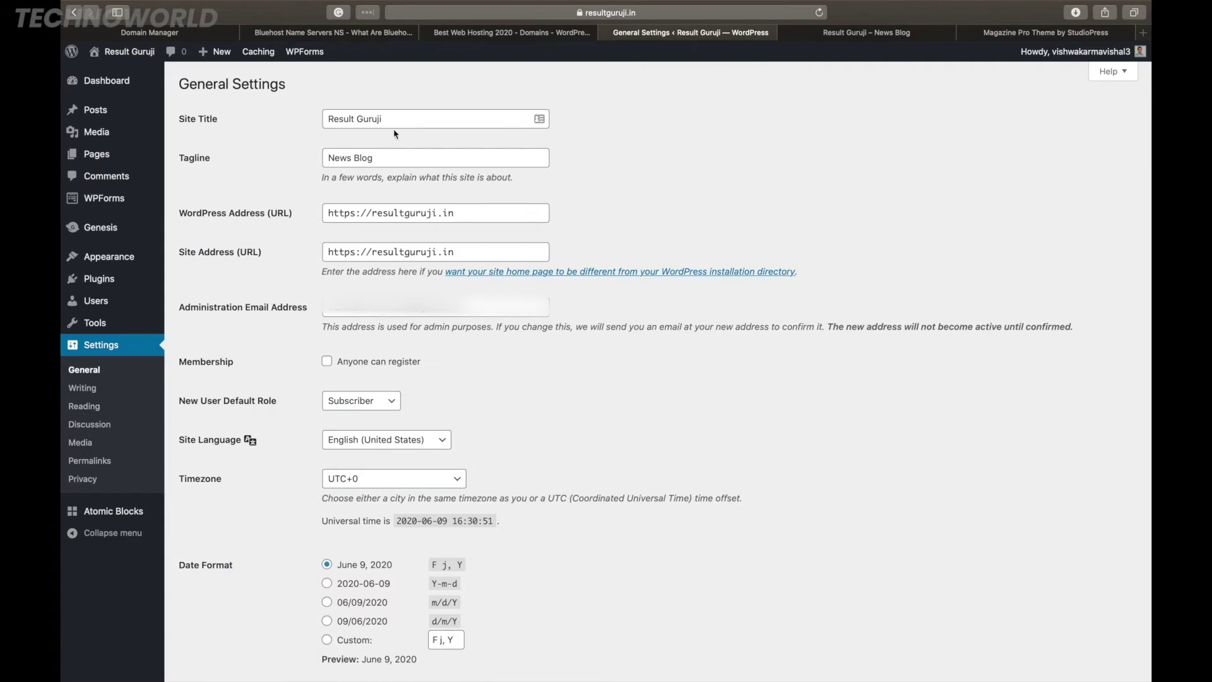
Compare the Site Title and Tagline settings with the title and tagline shown on the live homepage.
drag(396, 121, 323, 120)
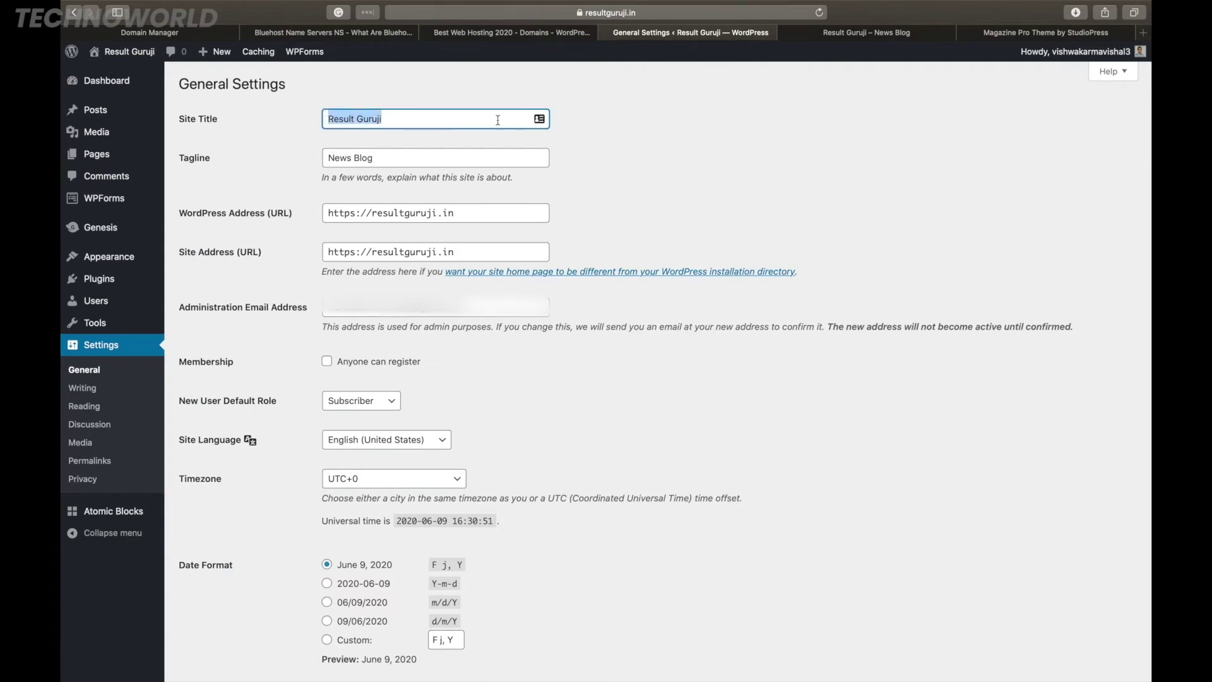
click(622, 134)
click(867, 35)
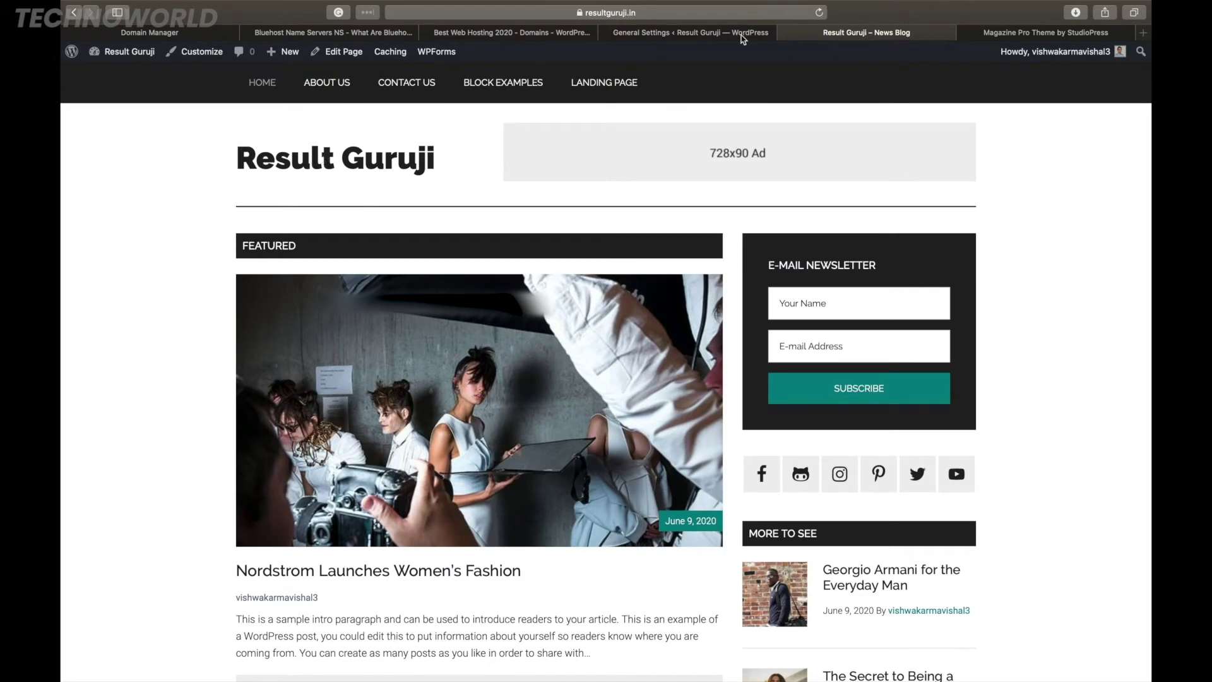
click(721, 35)
click(374, 165)
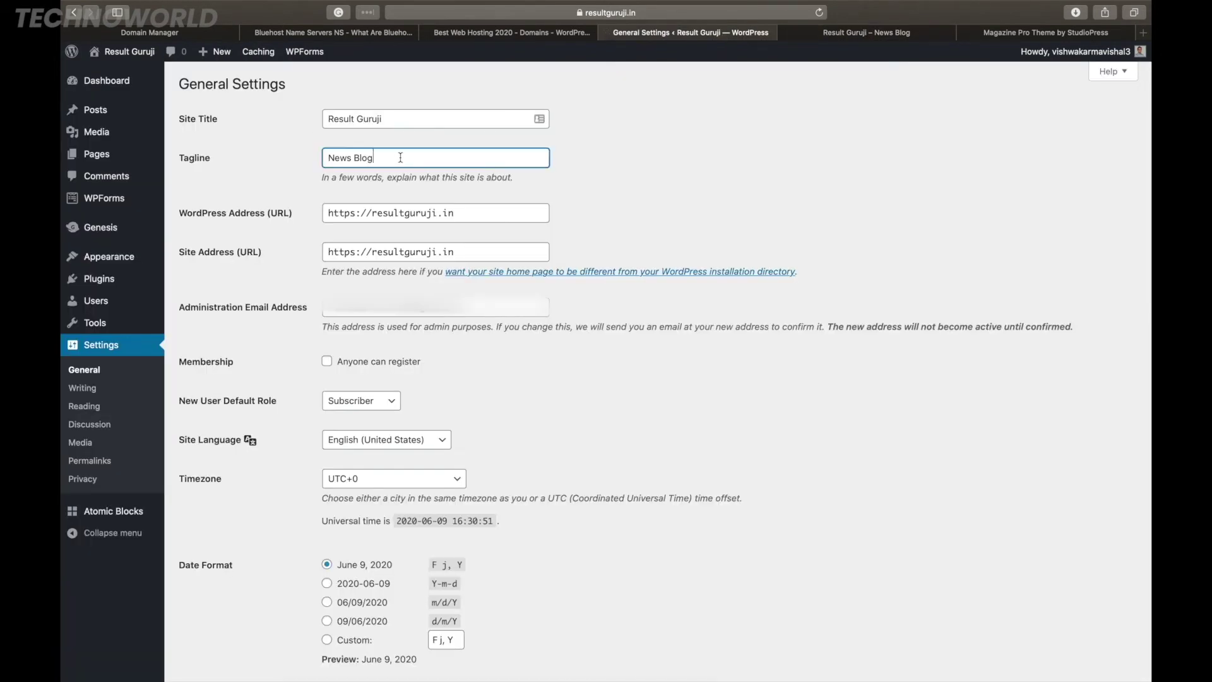
click(844, 35)
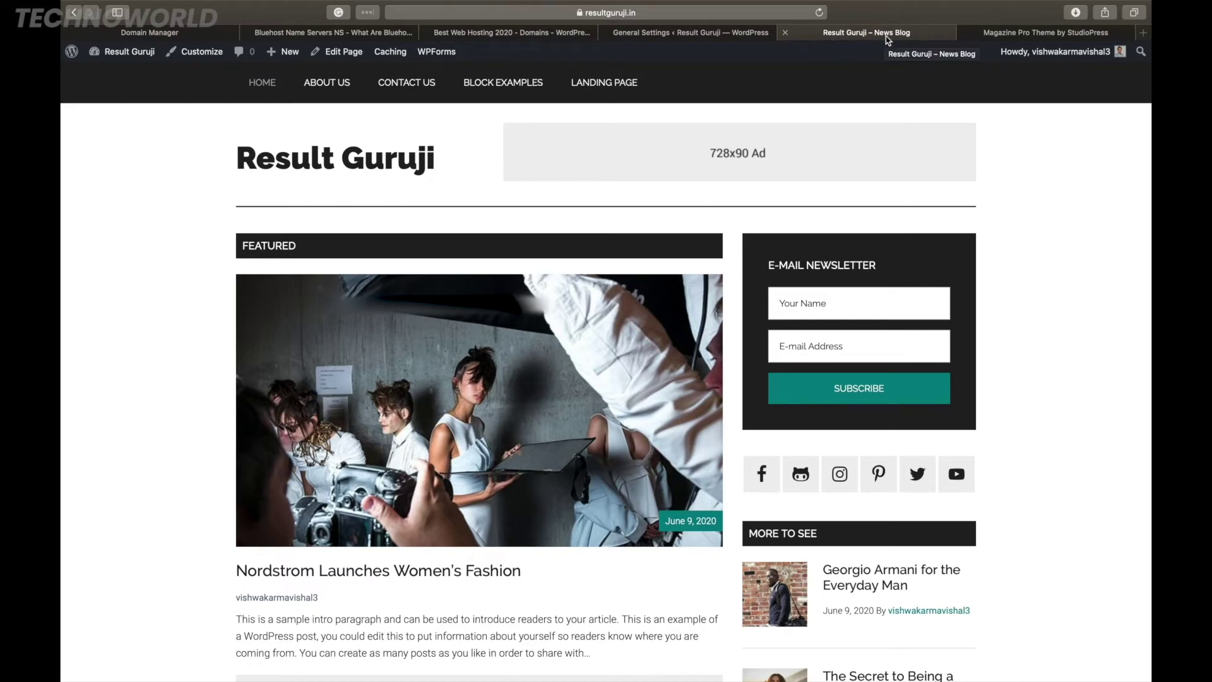
click(693, 38)
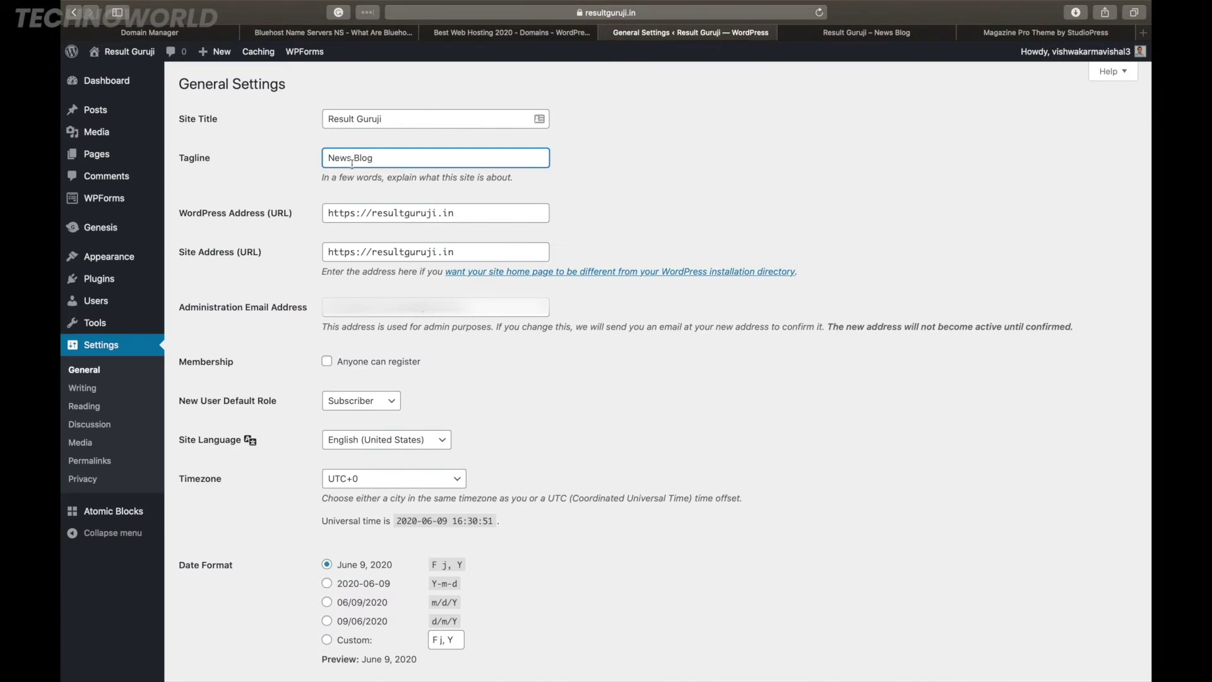
drag(383, 158, 310, 157)
click(874, 33)
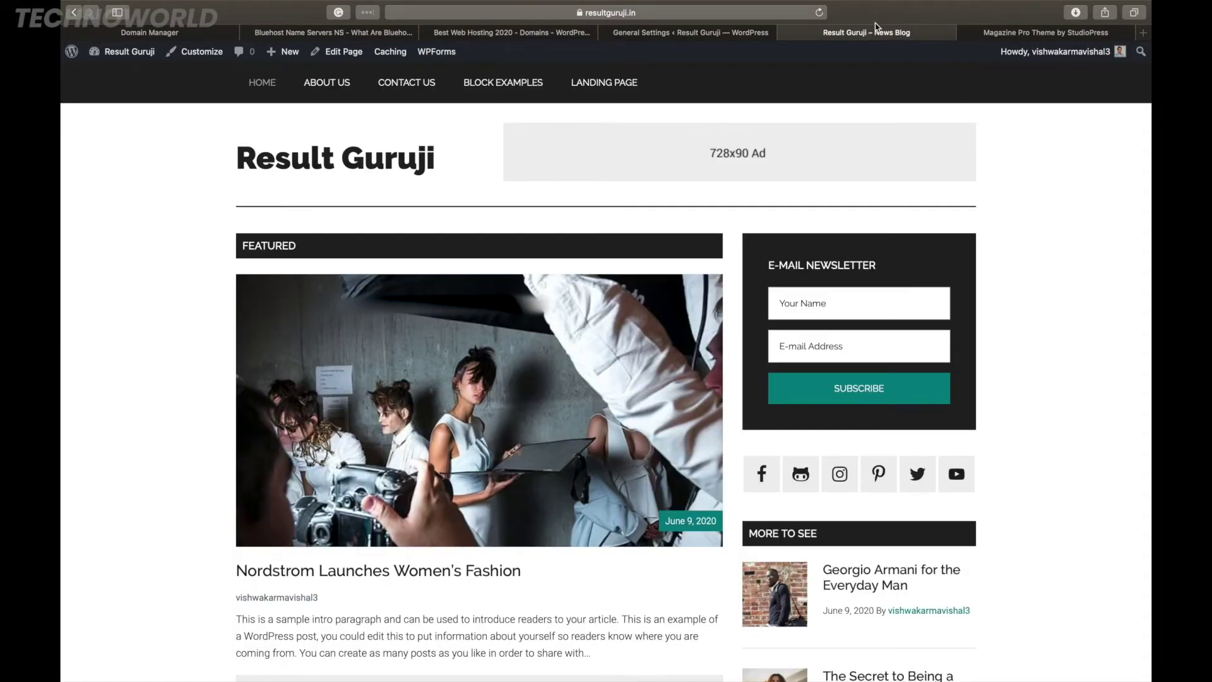
click(710, 37)
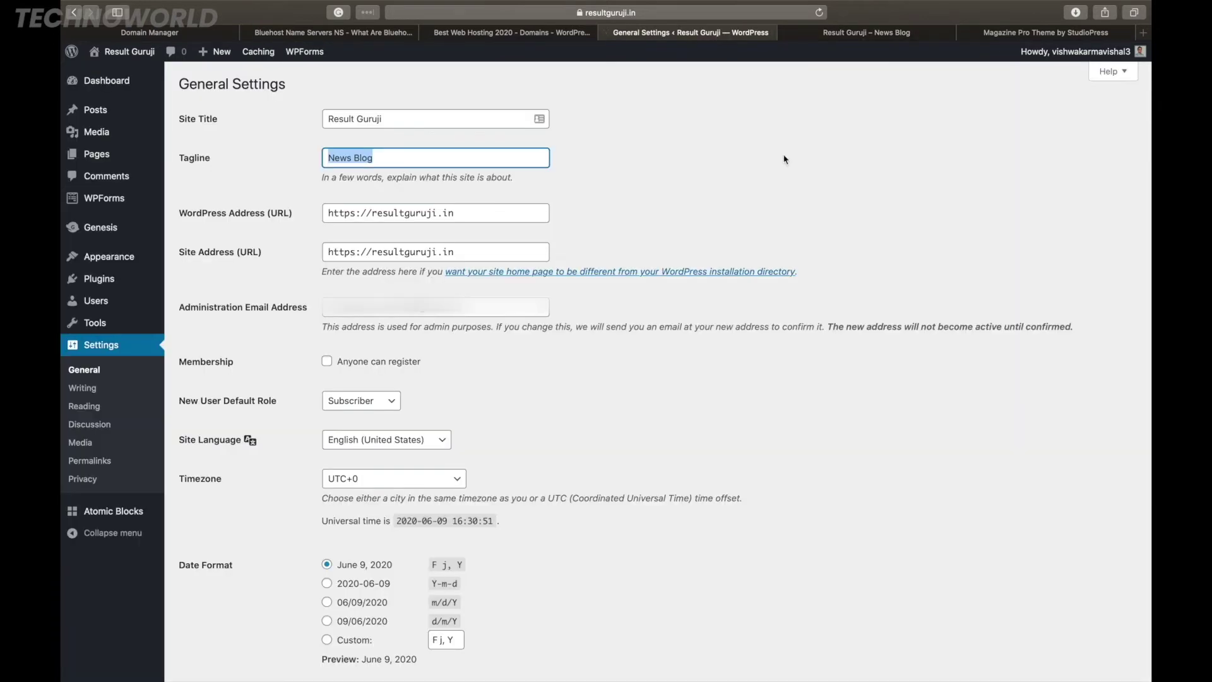
click(632, 211)
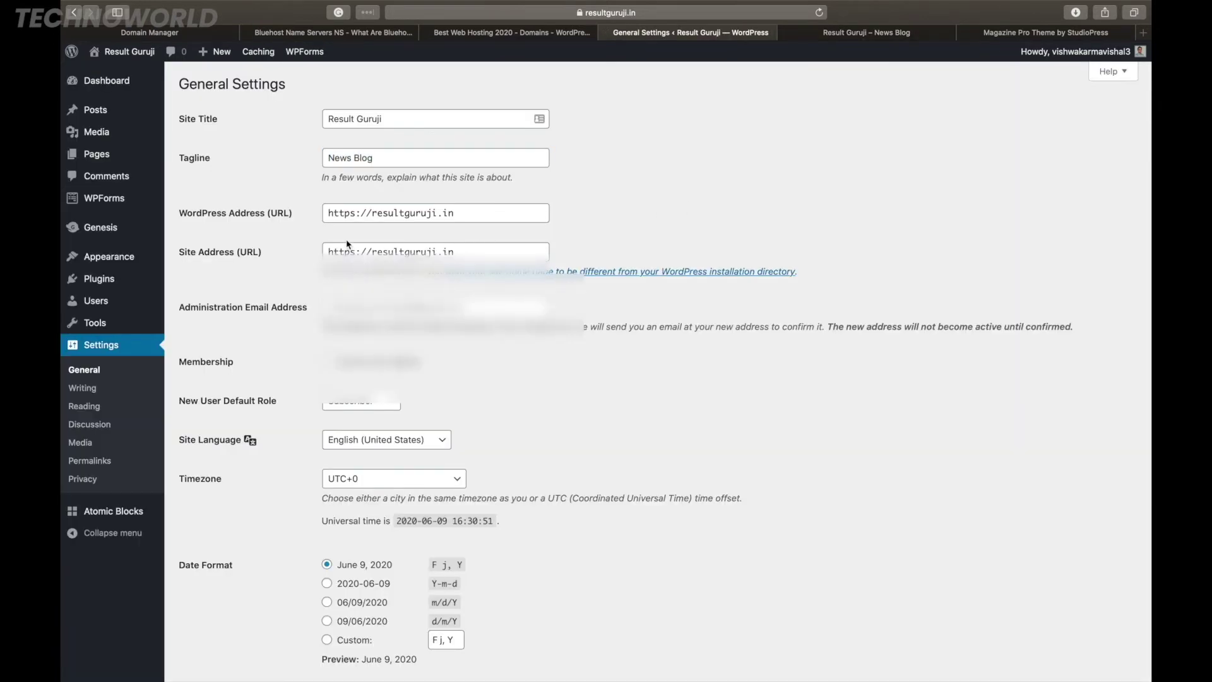
scroll(349, 246, down, 2)
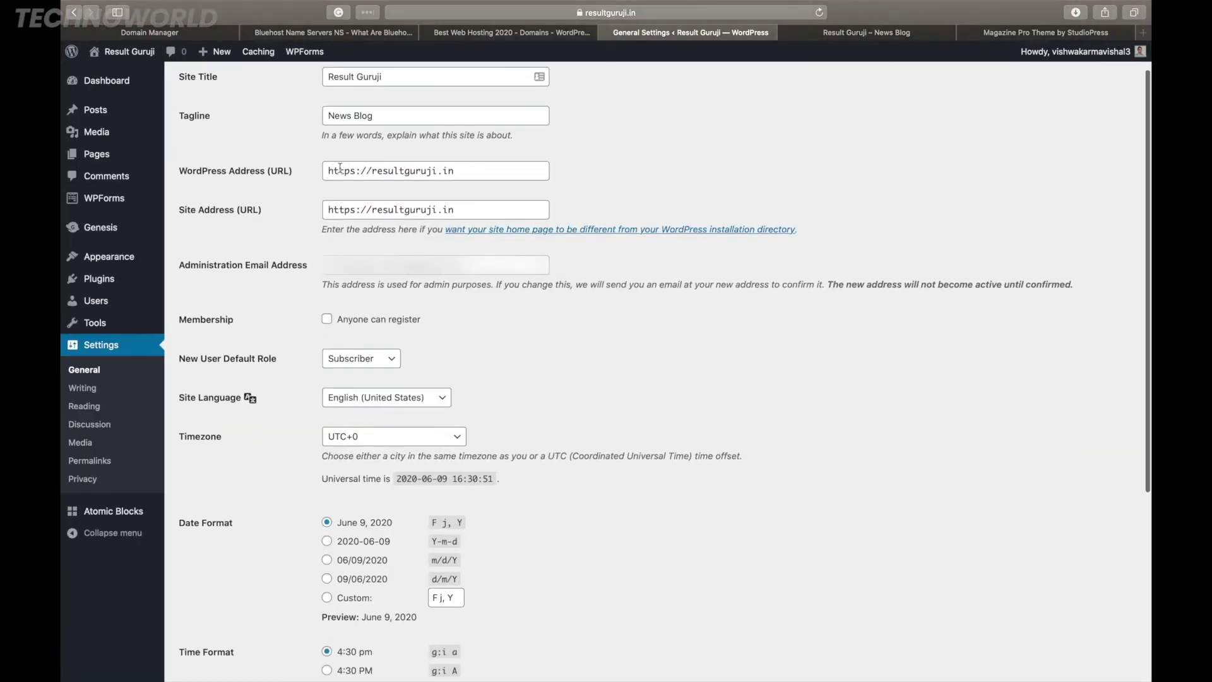
click(373, 171)
text(www)
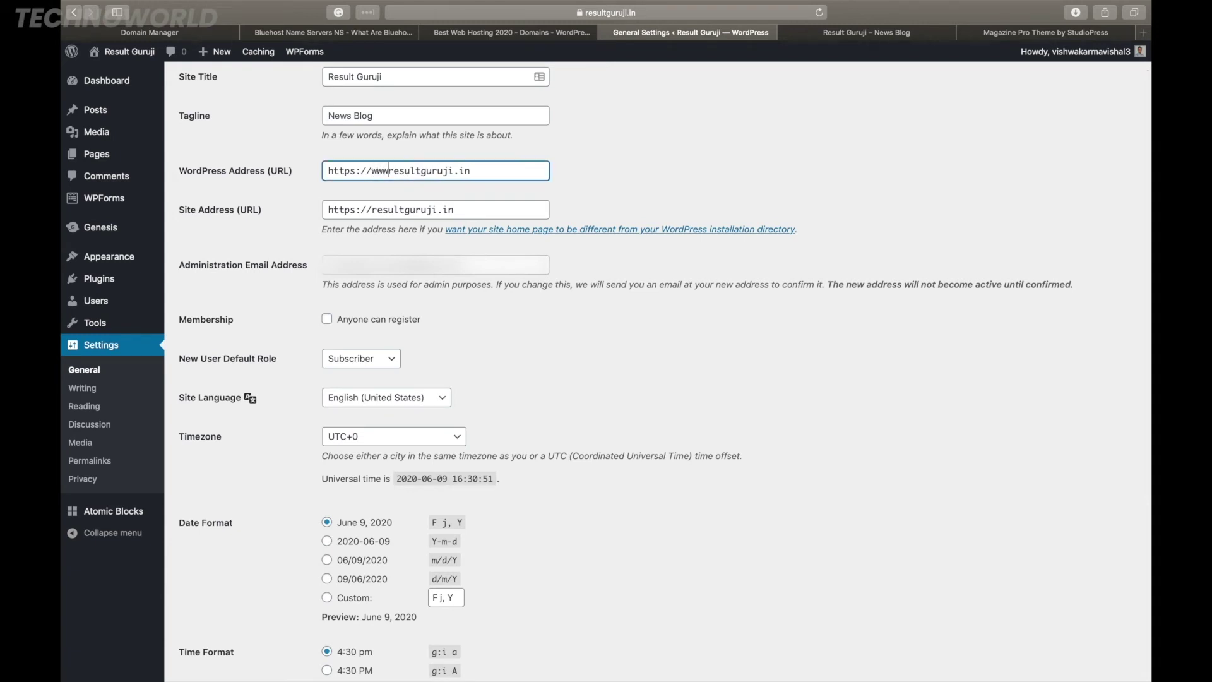
text(.)
click(370, 211)
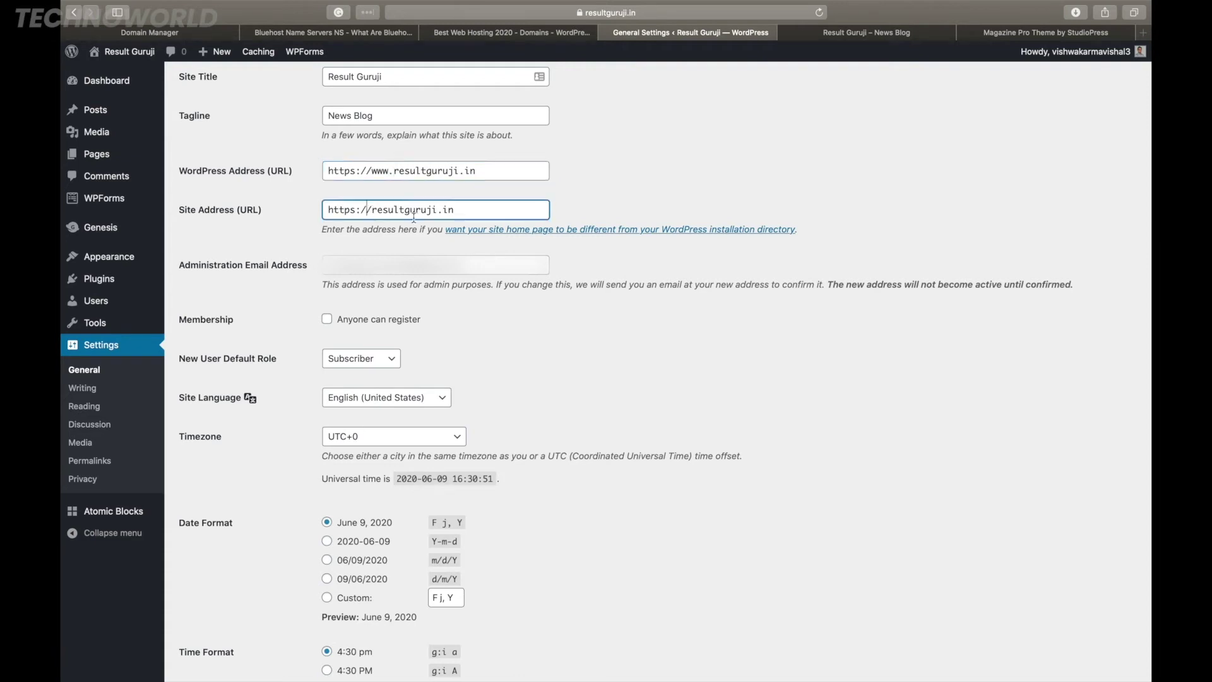
text(www.)
Switch to the live Result Guruji site and check how its web address is written.
click(856, 34)
click(638, 12)
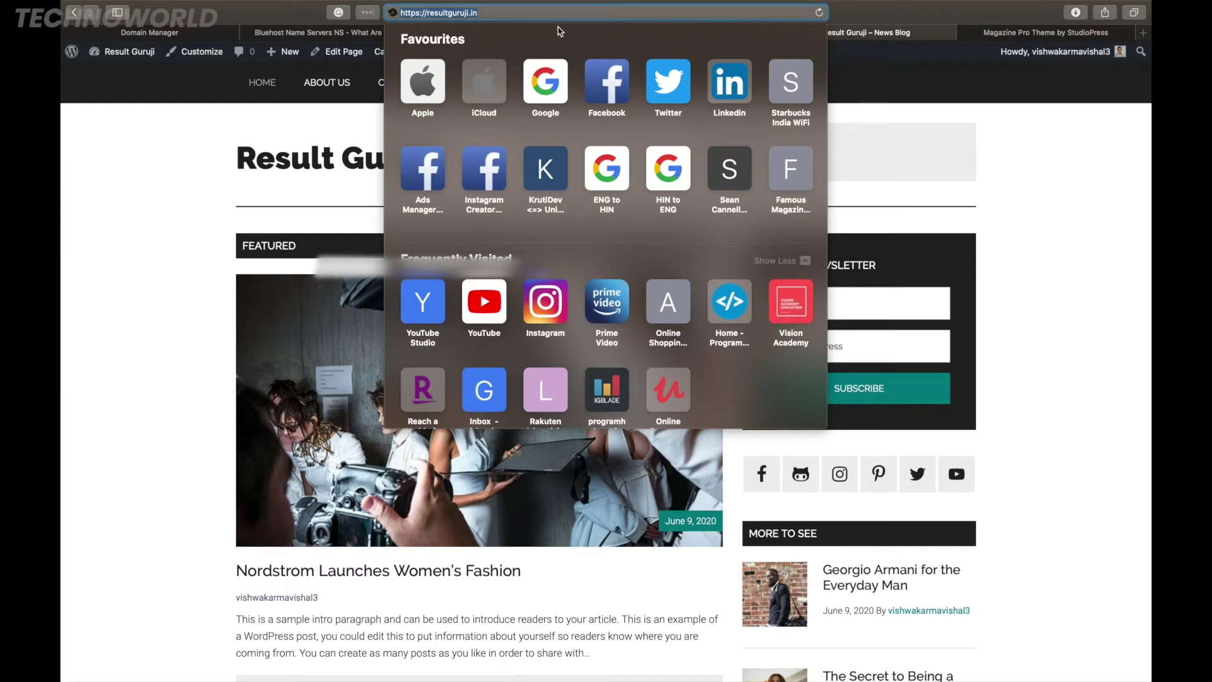
click(909, 39)
click(668, 34)
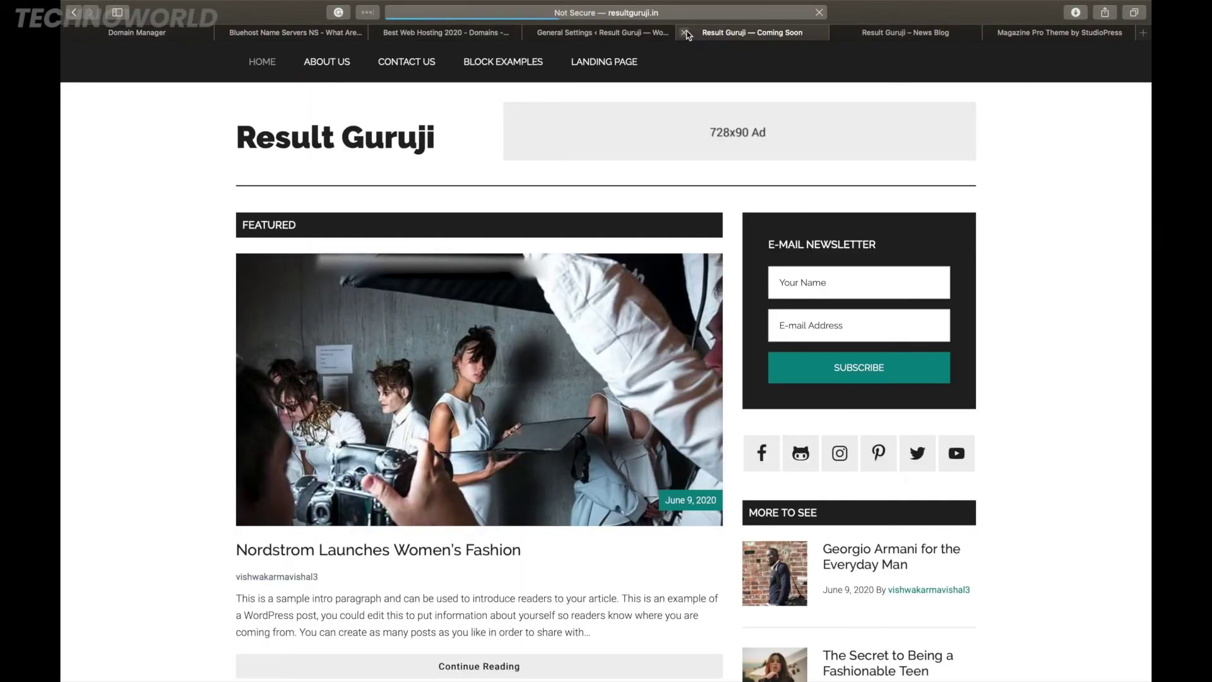
key(ctrl+shift+Tab)
drag(395, 170, 374, 170)
key(BackSpace)
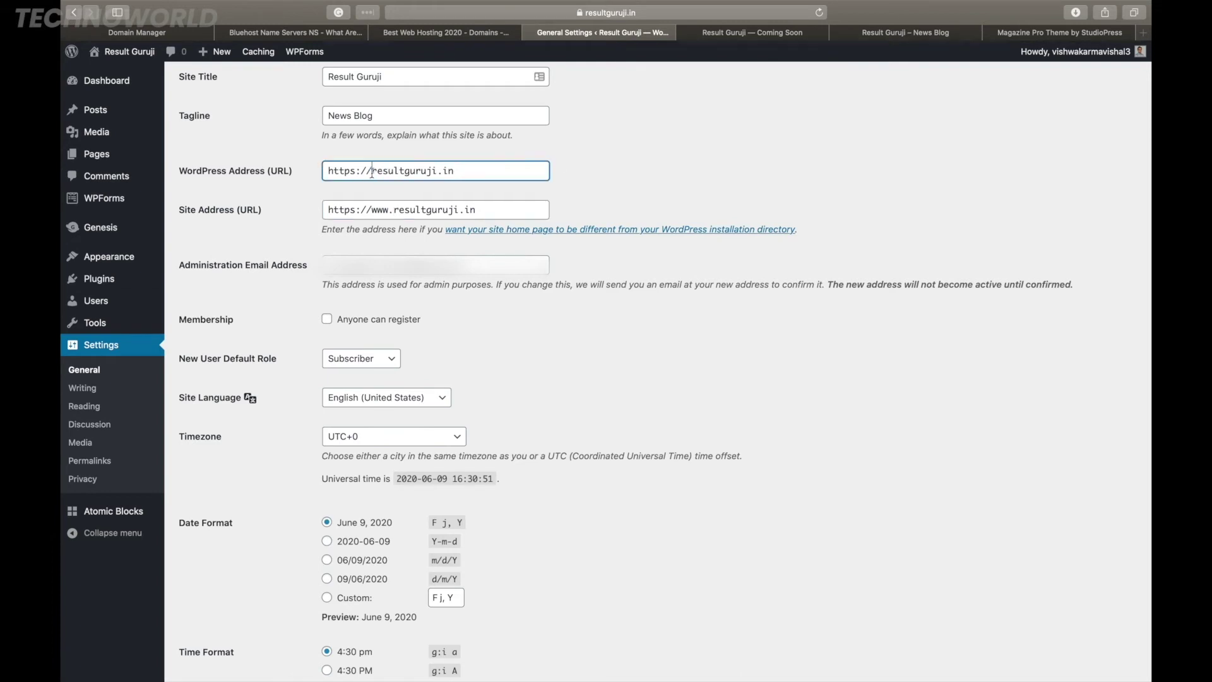
drag(395, 209, 373, 209)
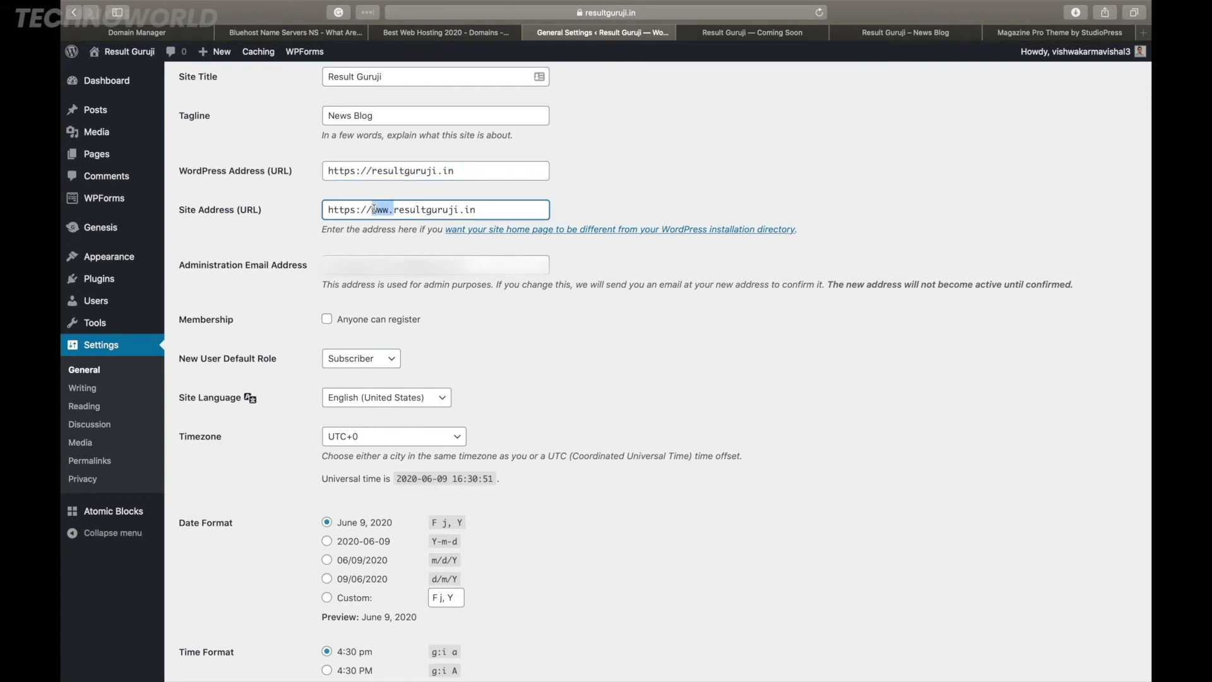
key(BackSpace)
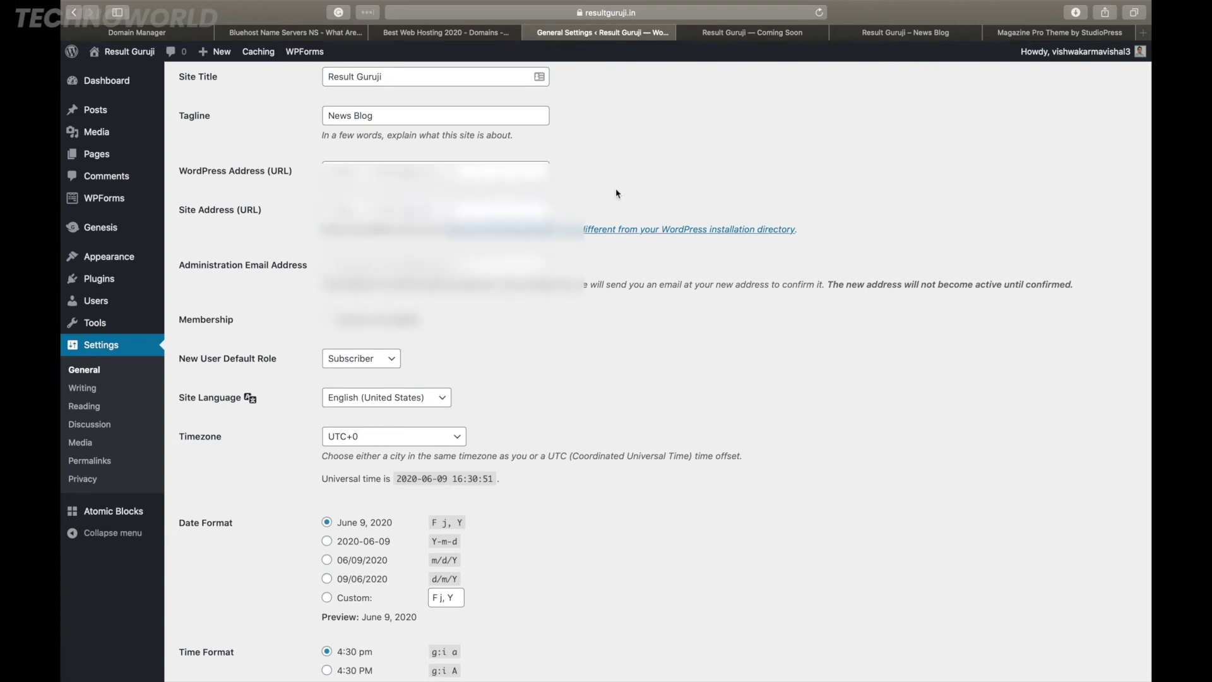
Review the site addresses and the Administration Email Address in the General Settings.
scroll(589, 347, down, 3)
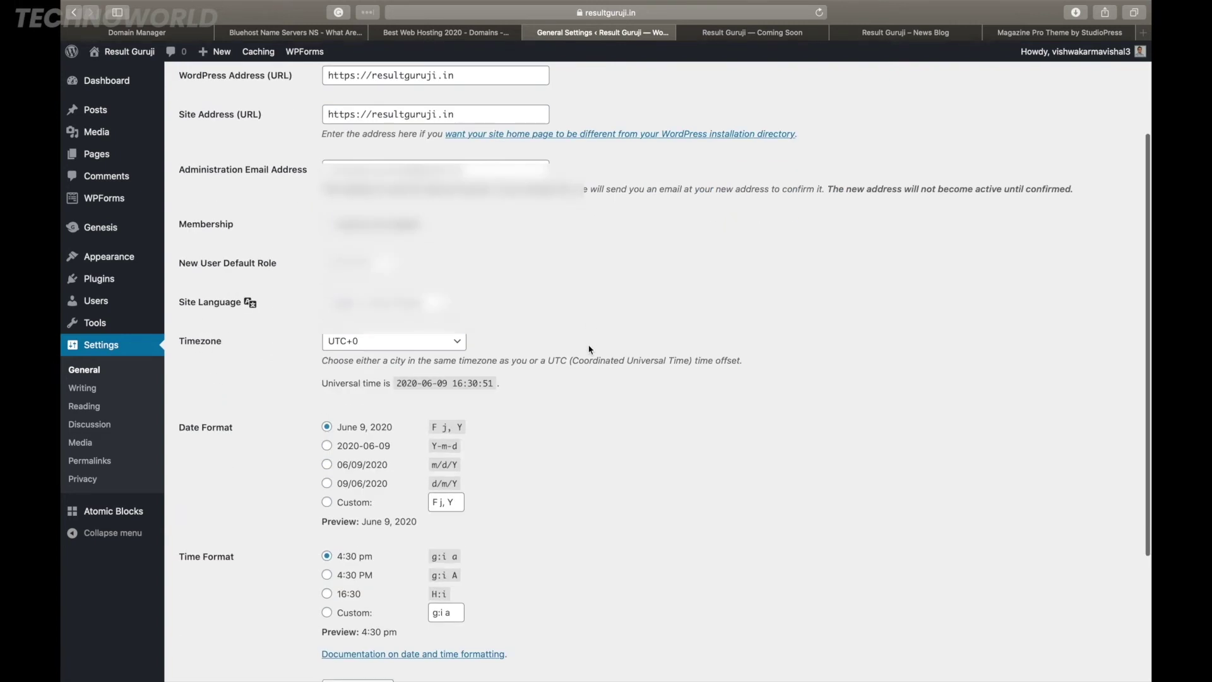
scroll(589, 349, up, 4)
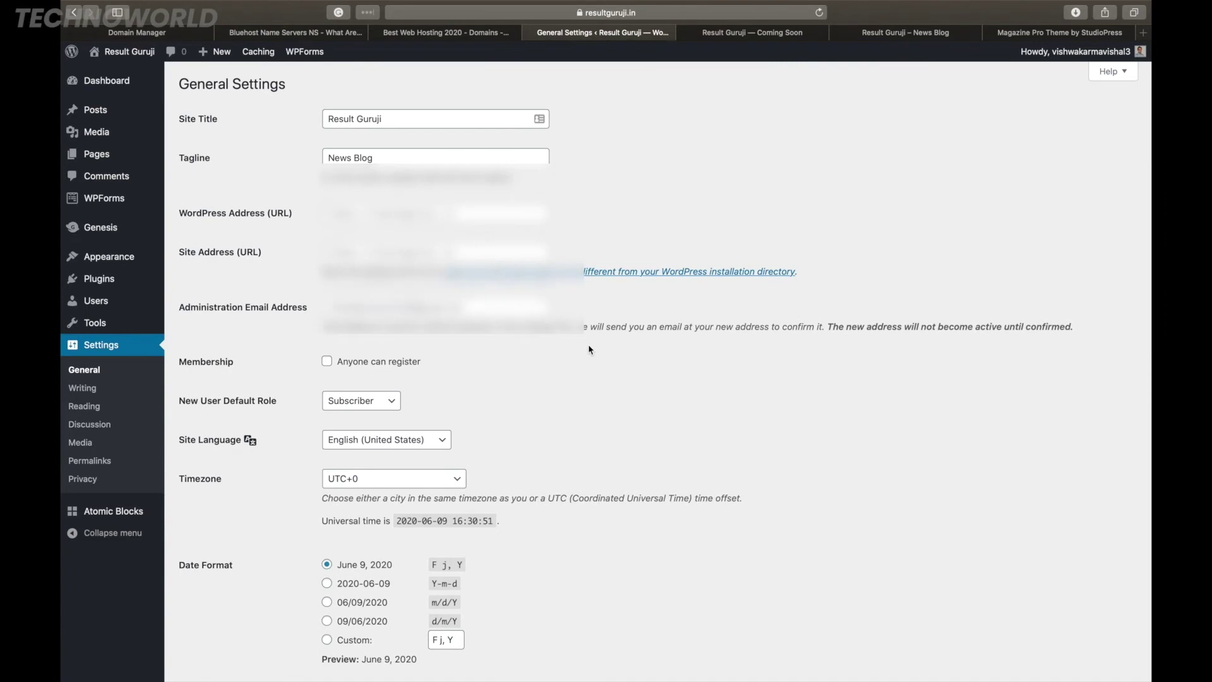
scroll(588, 357, down, 1)
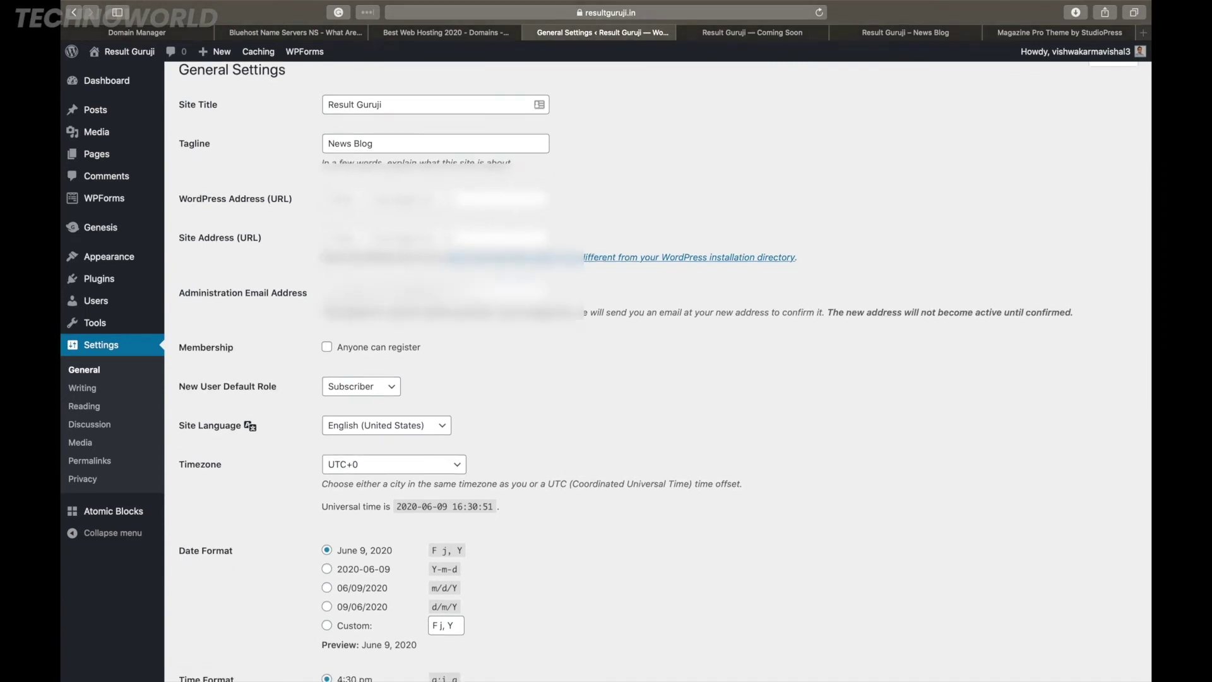
triple_click(391, 290)
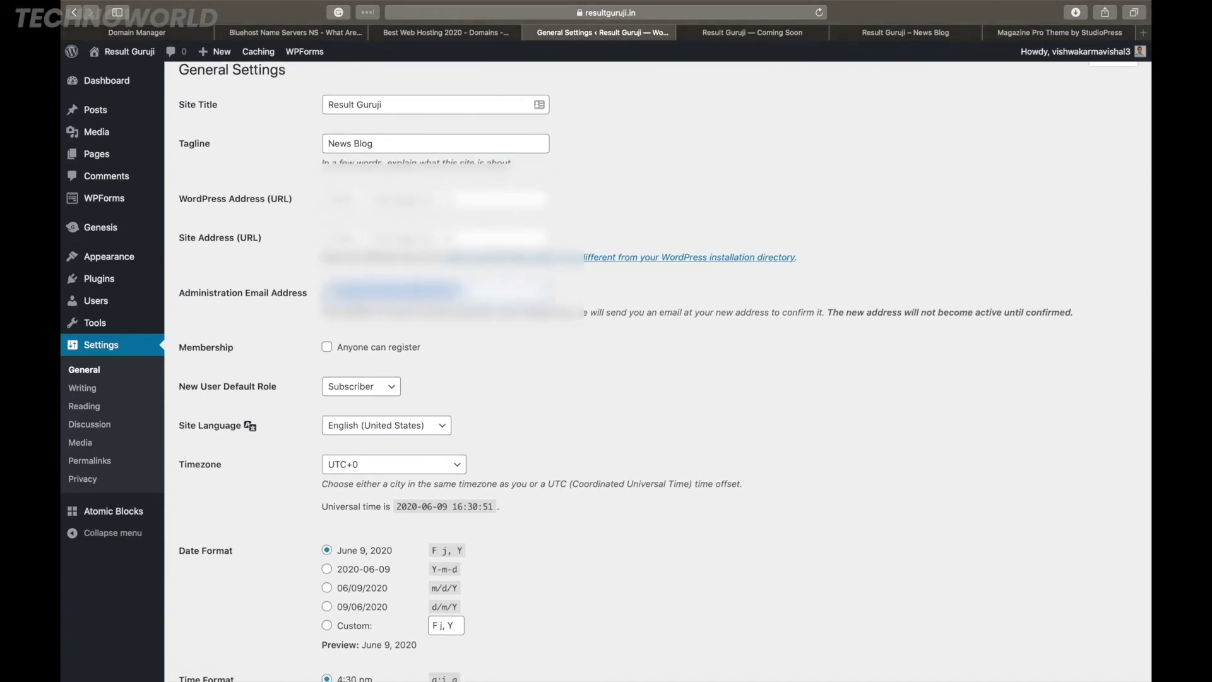
click(619, 297)
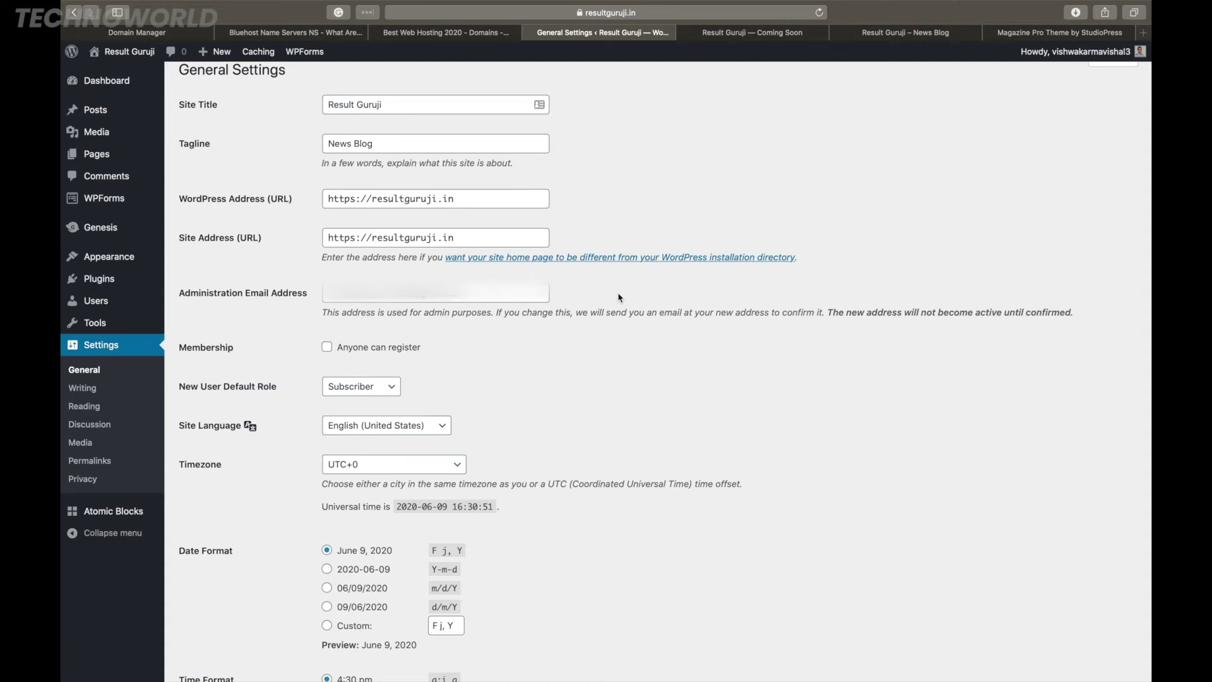
triple_click(391, 292)
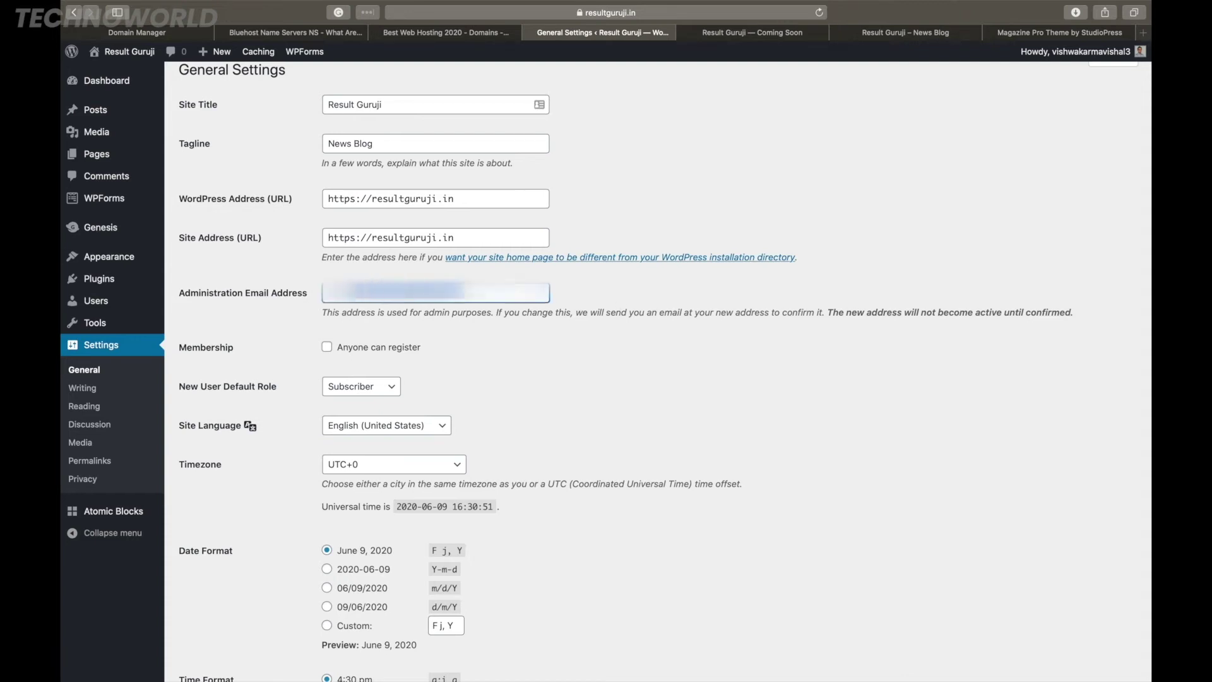
Set the site's timezone to UTC+5:30.
scroll(464, 392, down, 3)
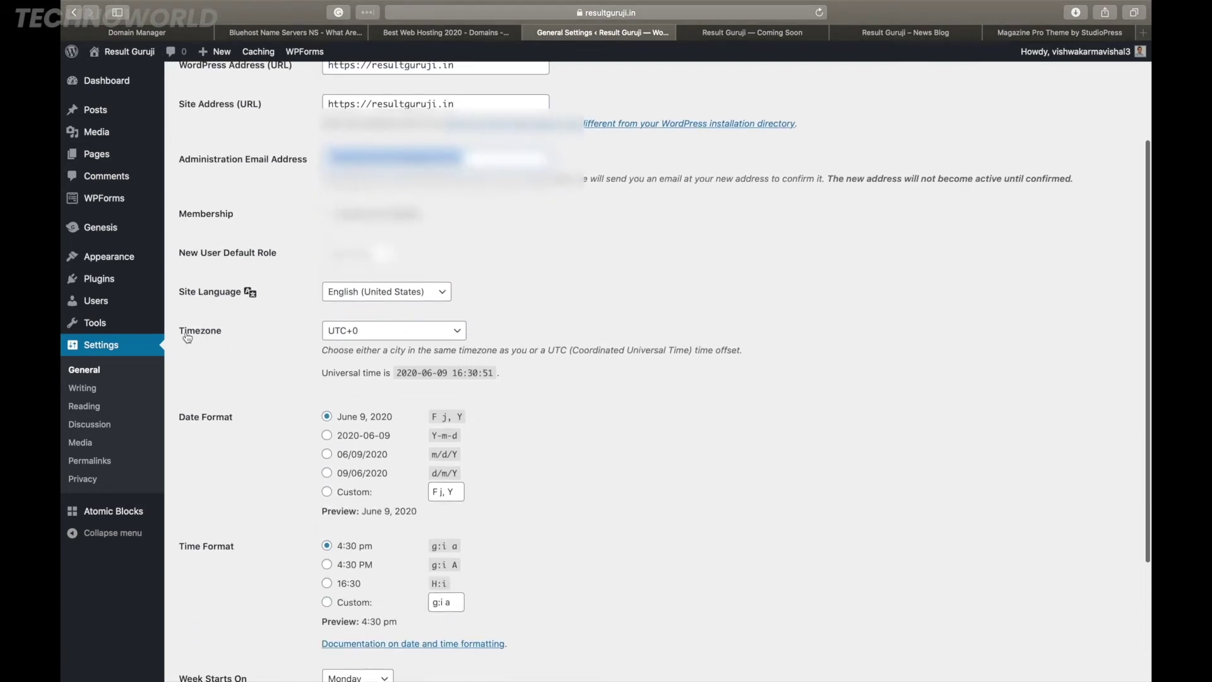
click(458, 331)
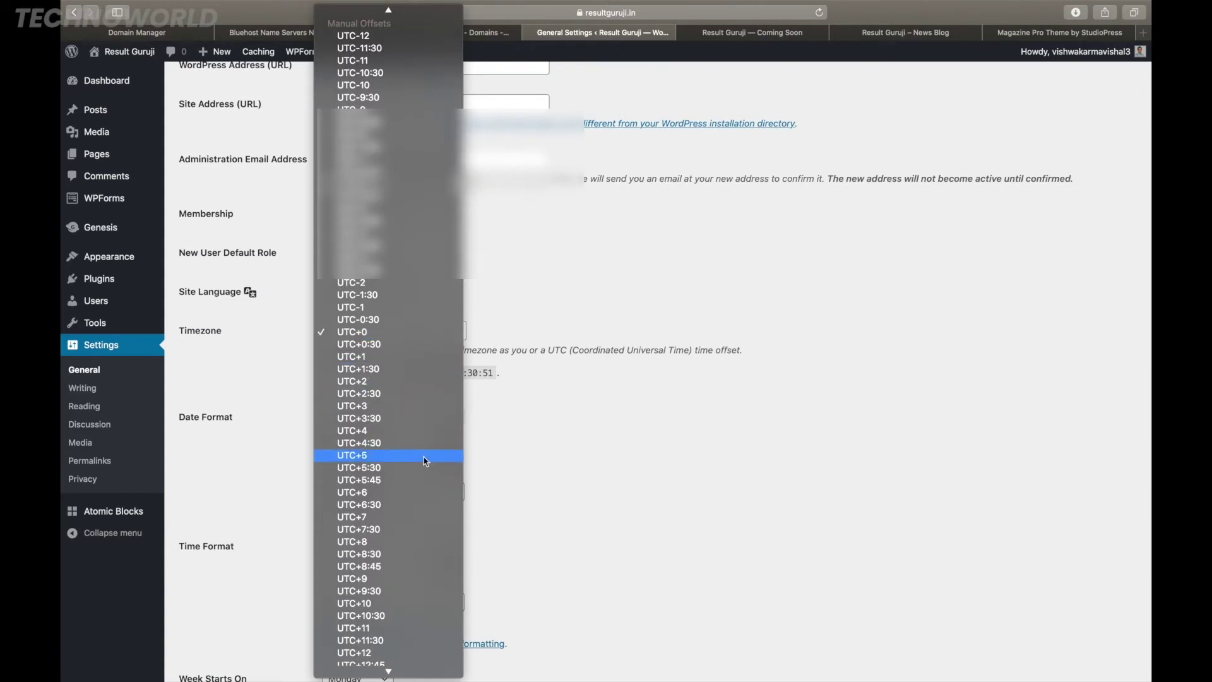
scroll(426, 461, down, 2)
scroll(426, 461, up, 3)
scroll(426, 461, down, 3)
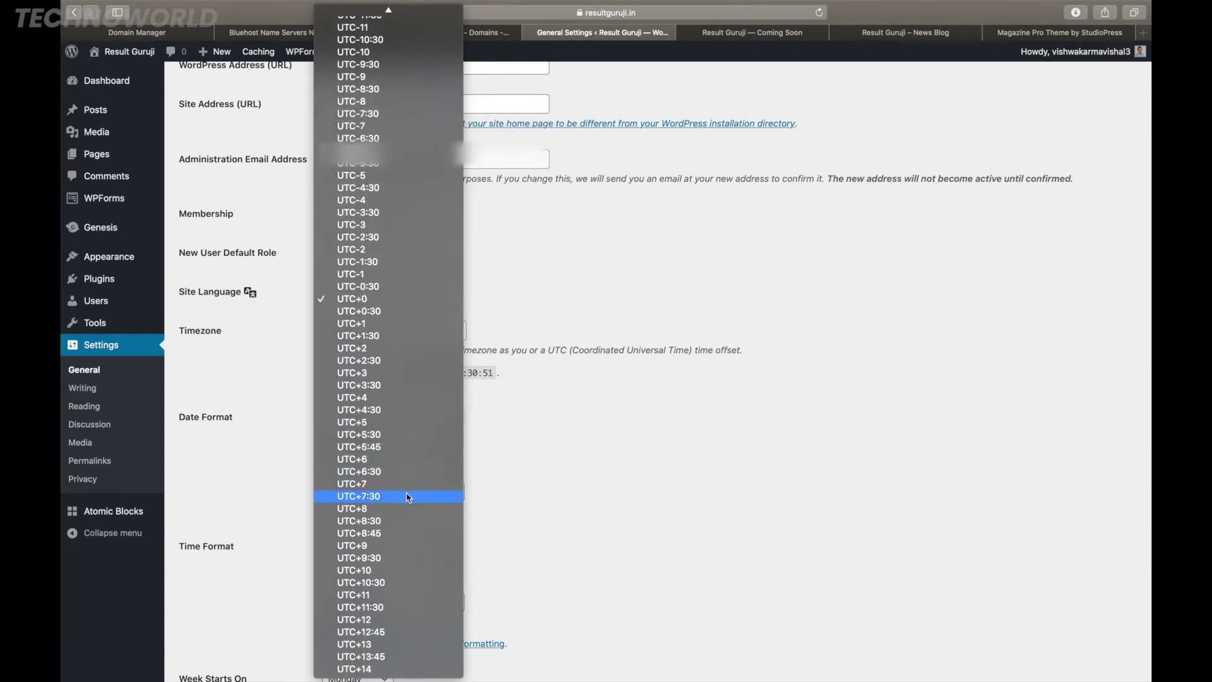
click(421, 441)
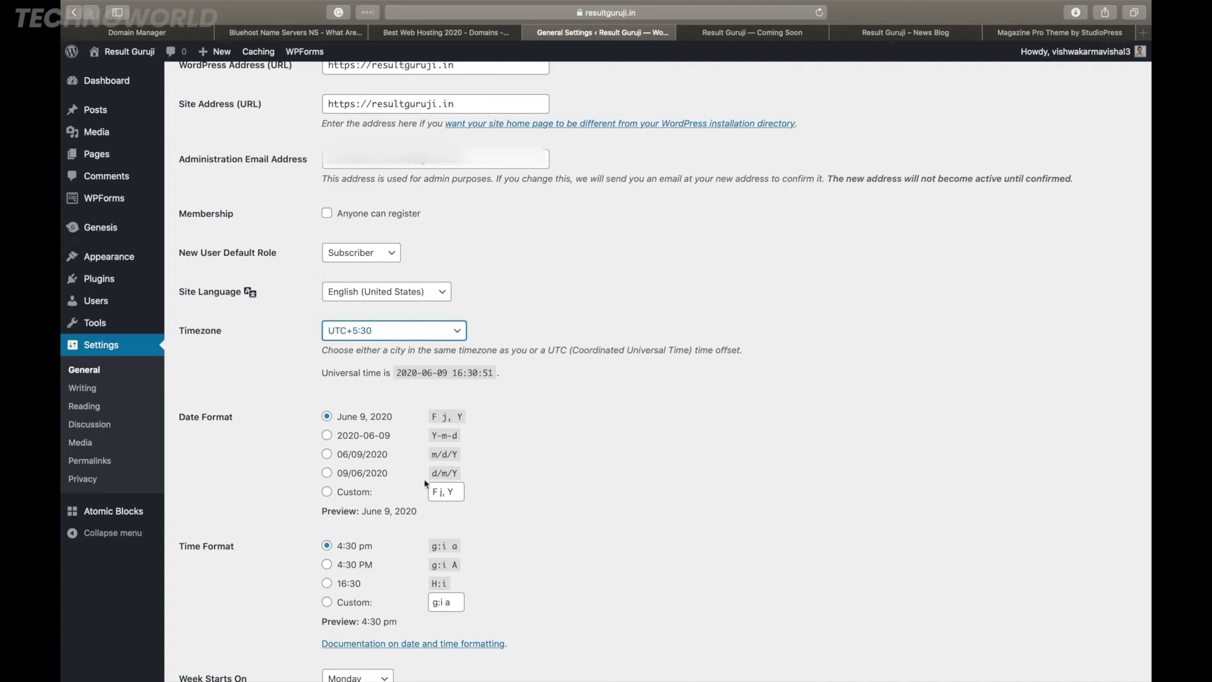
Set the date format to d/m/Y and save the General Settings.
click(328, 456)
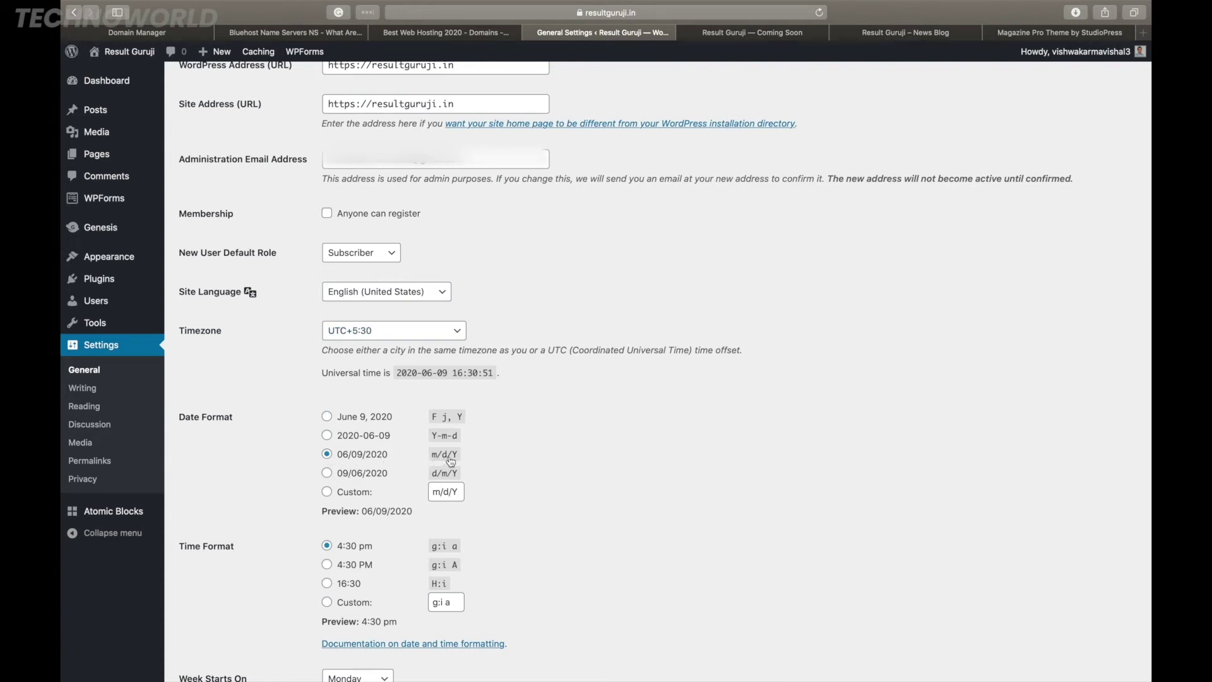
click(327, 475)
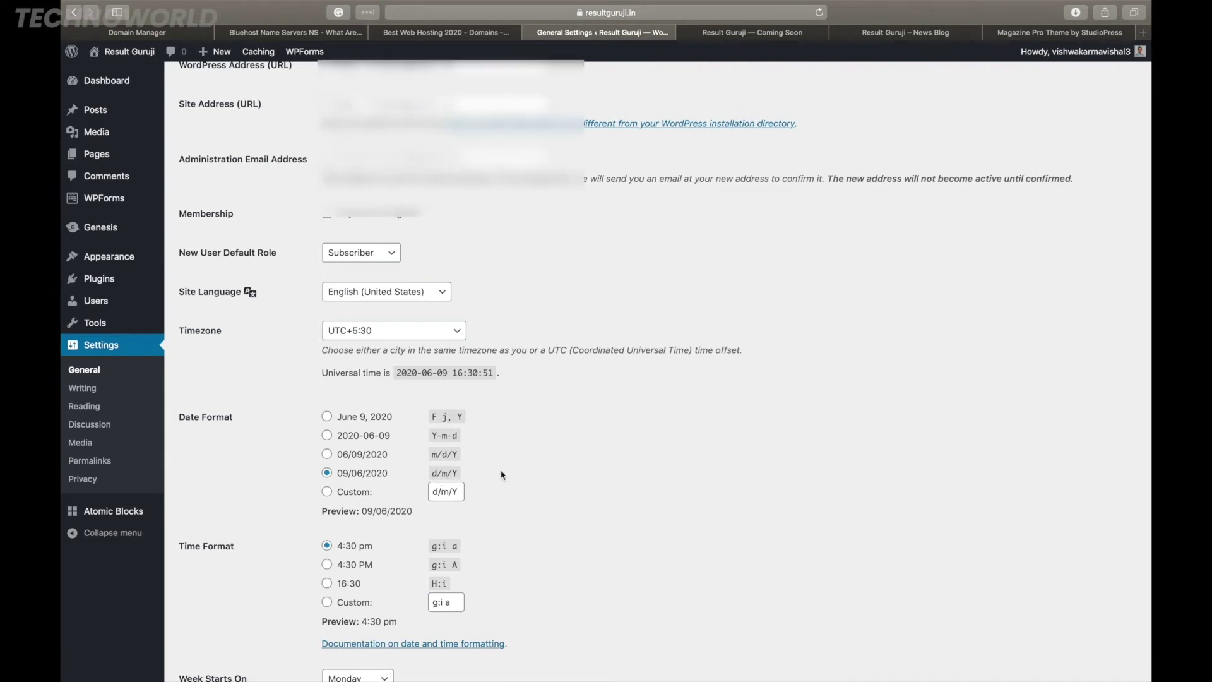
scroll(506, 480, down, 3)
scroll(462, 570, down, 3)
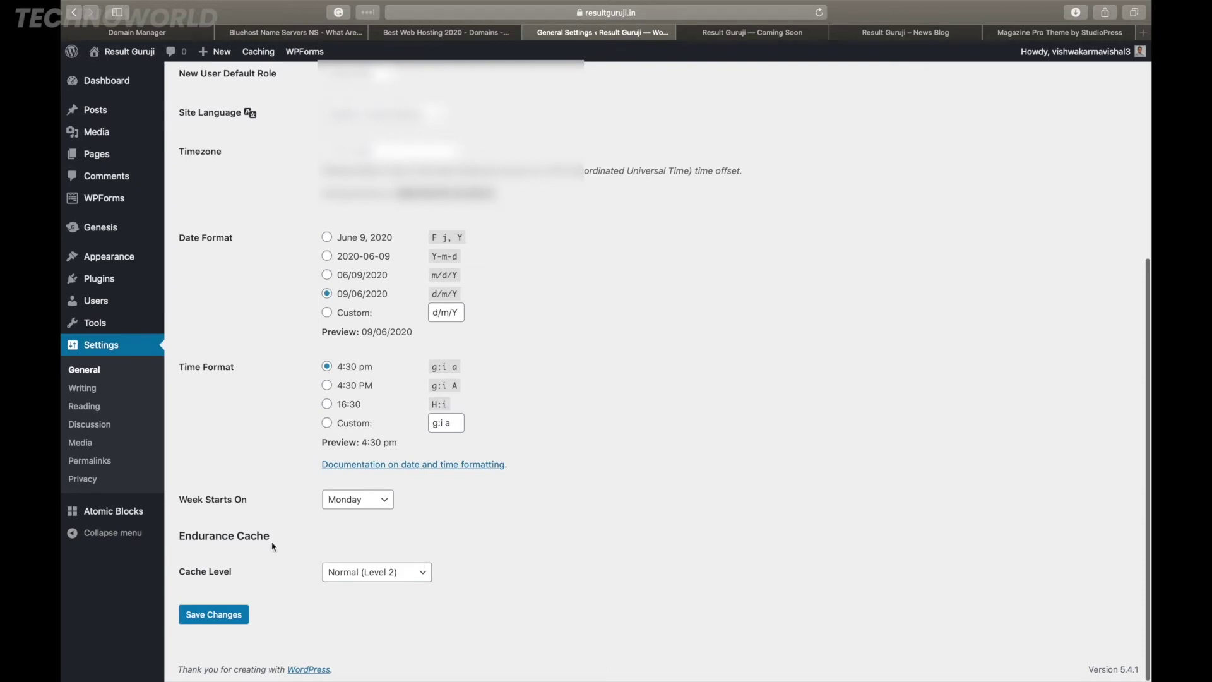
scroll(290, 564, up, 5)
scroll(289, 632, down, 5)
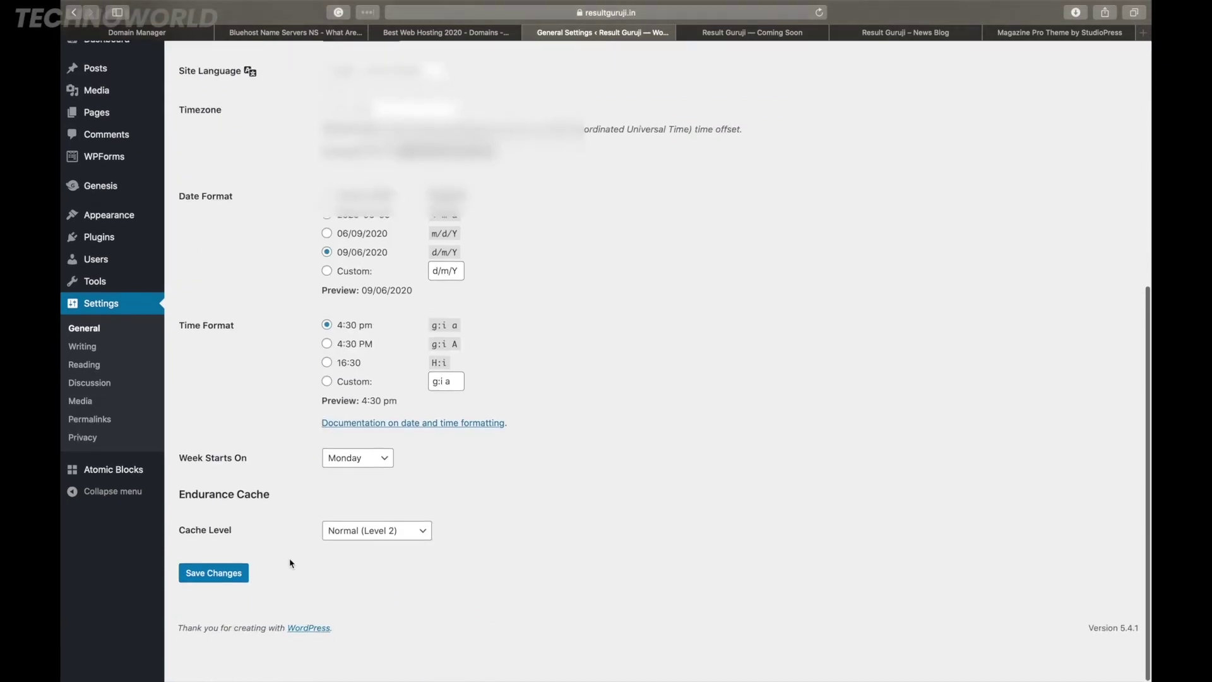
click(220, 609)
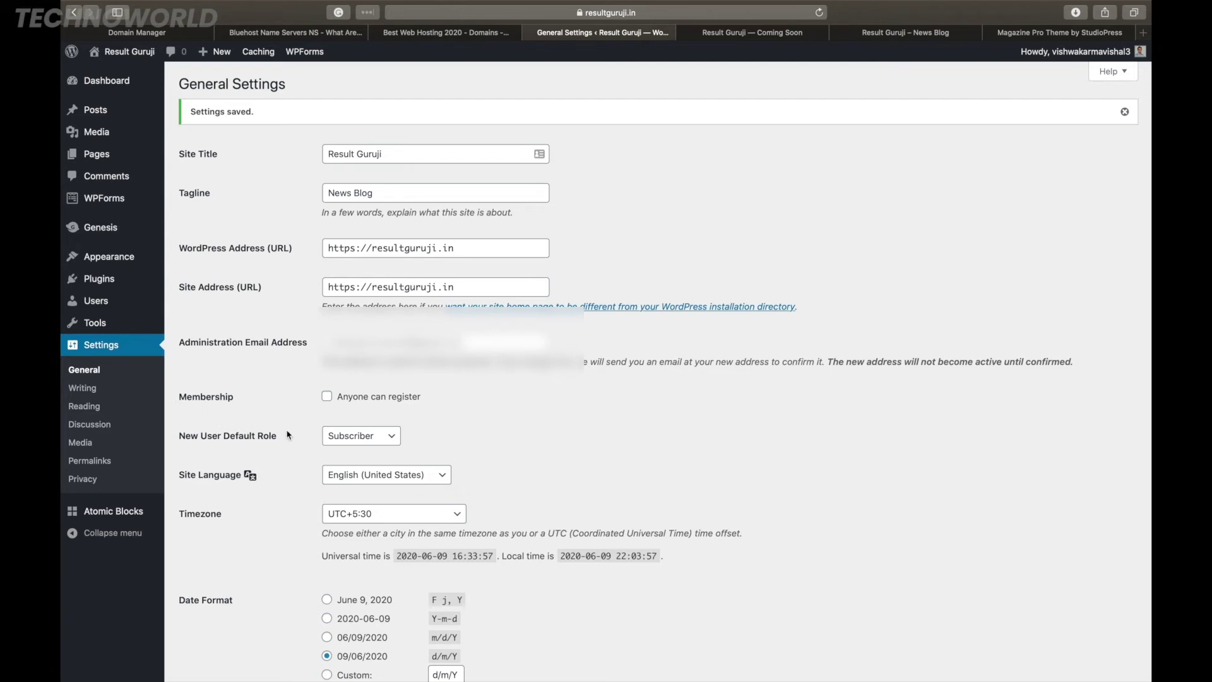
In the Reading Settings, have the site's front page display the static page Homepage and save the changes.
click(84, 407)
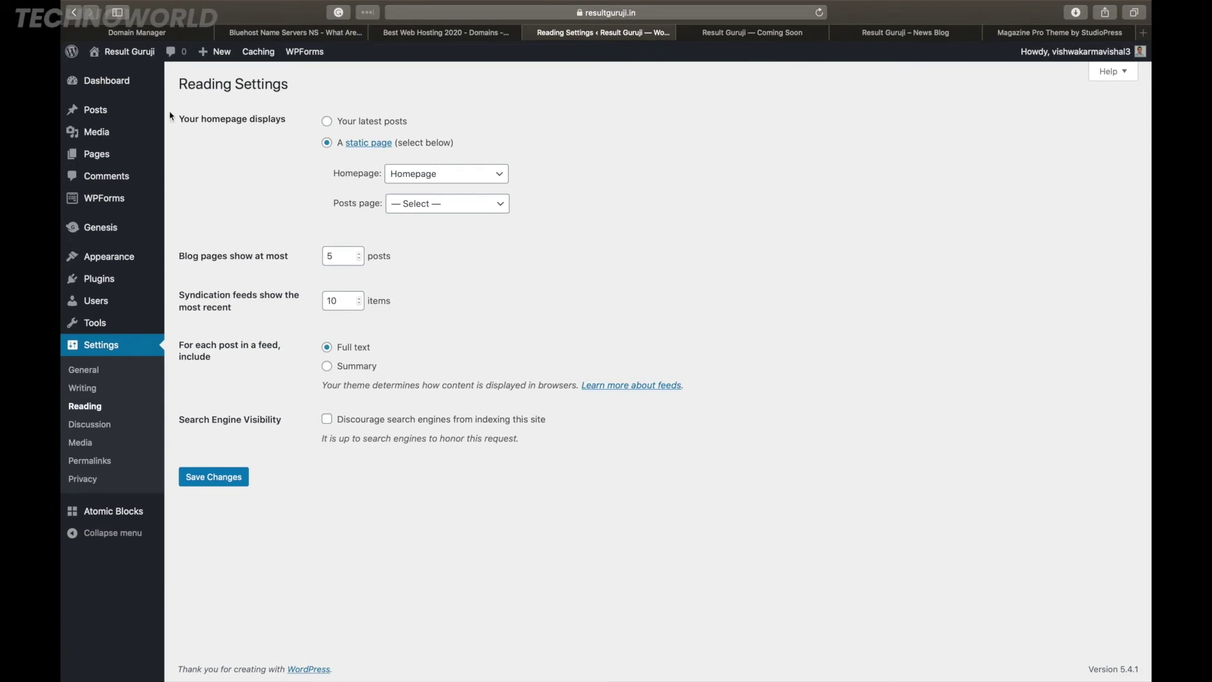
drag(179, 119, 286, 118)
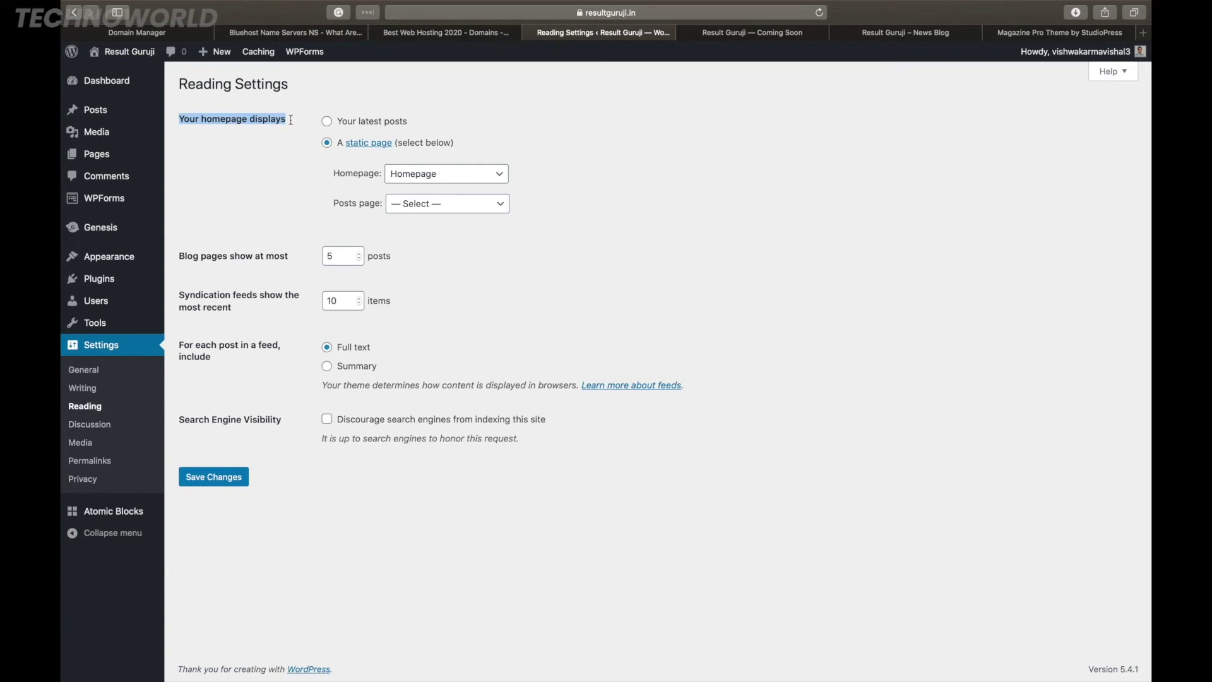
click(291, 119)
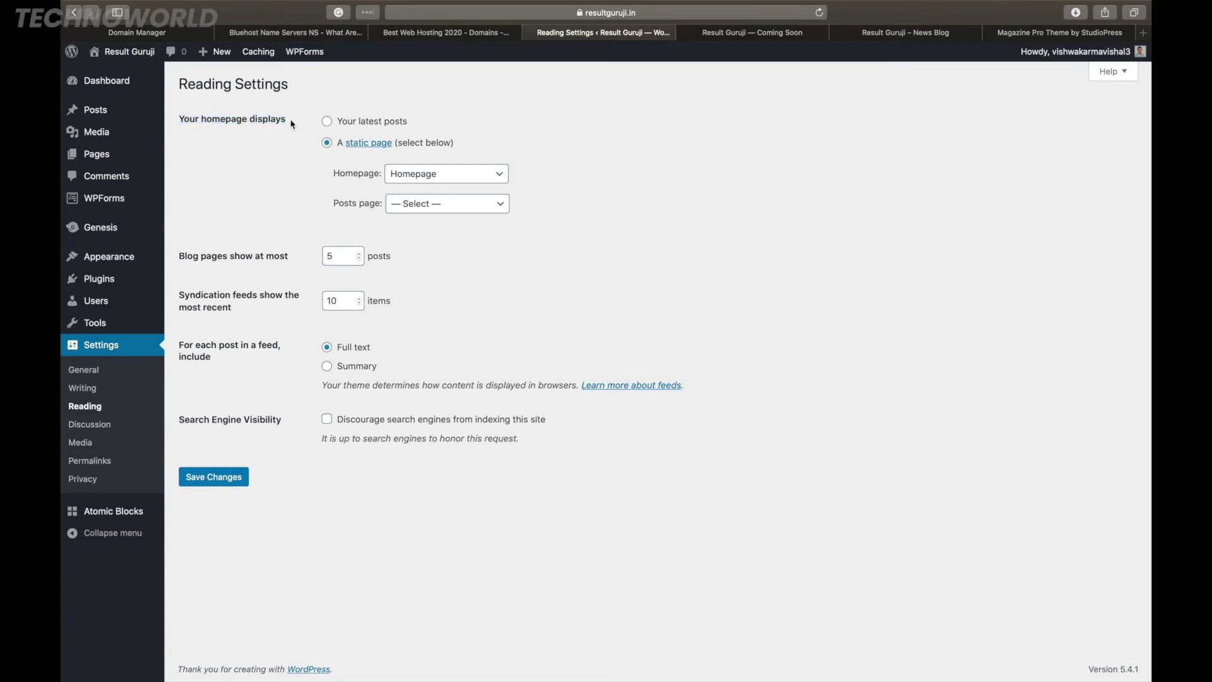
click(326, 122)
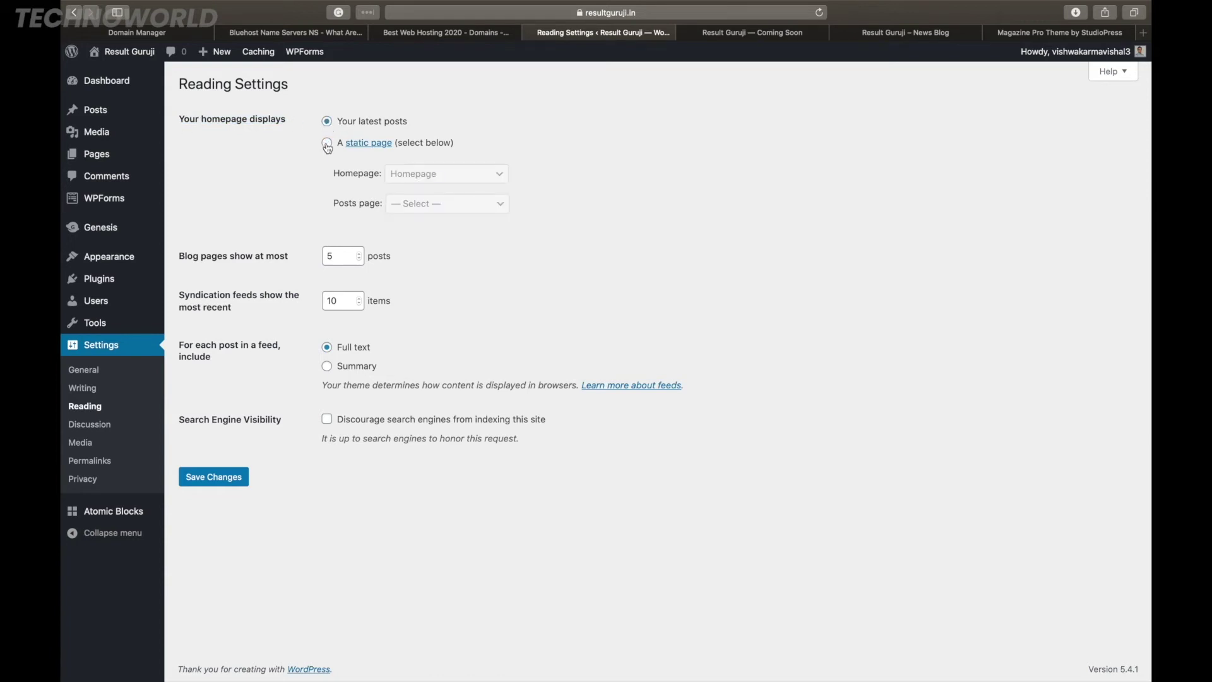
click(327, 145)
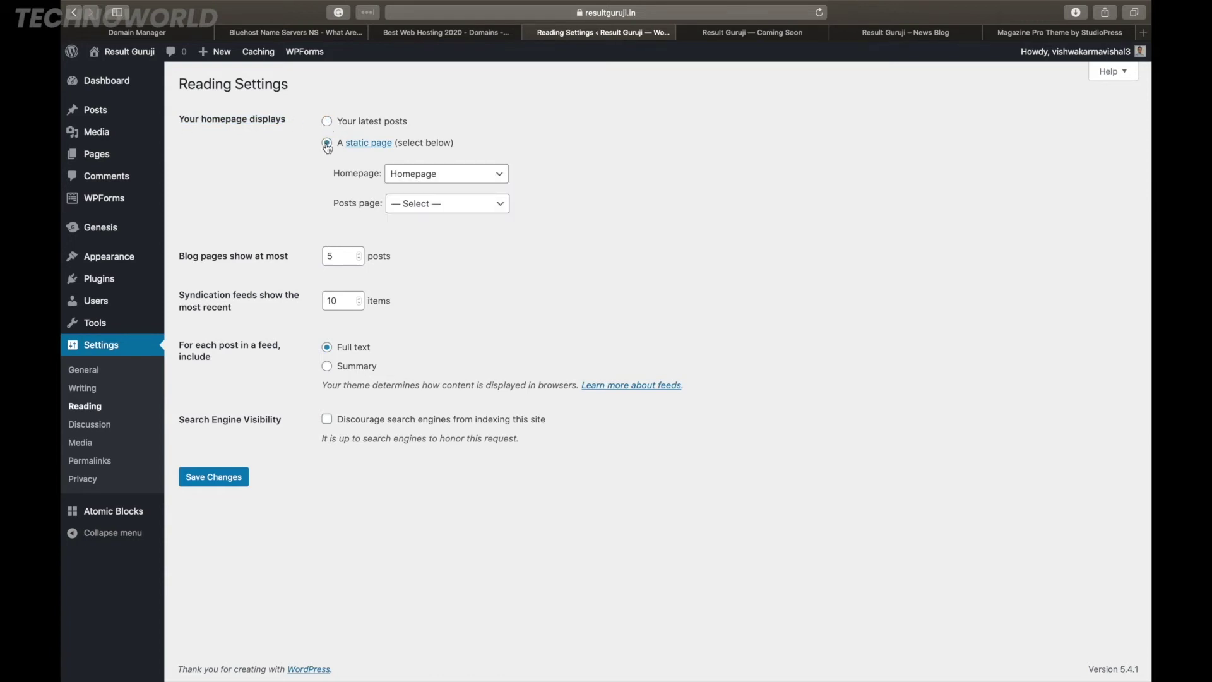
click(485, 178)
click(488, 175)
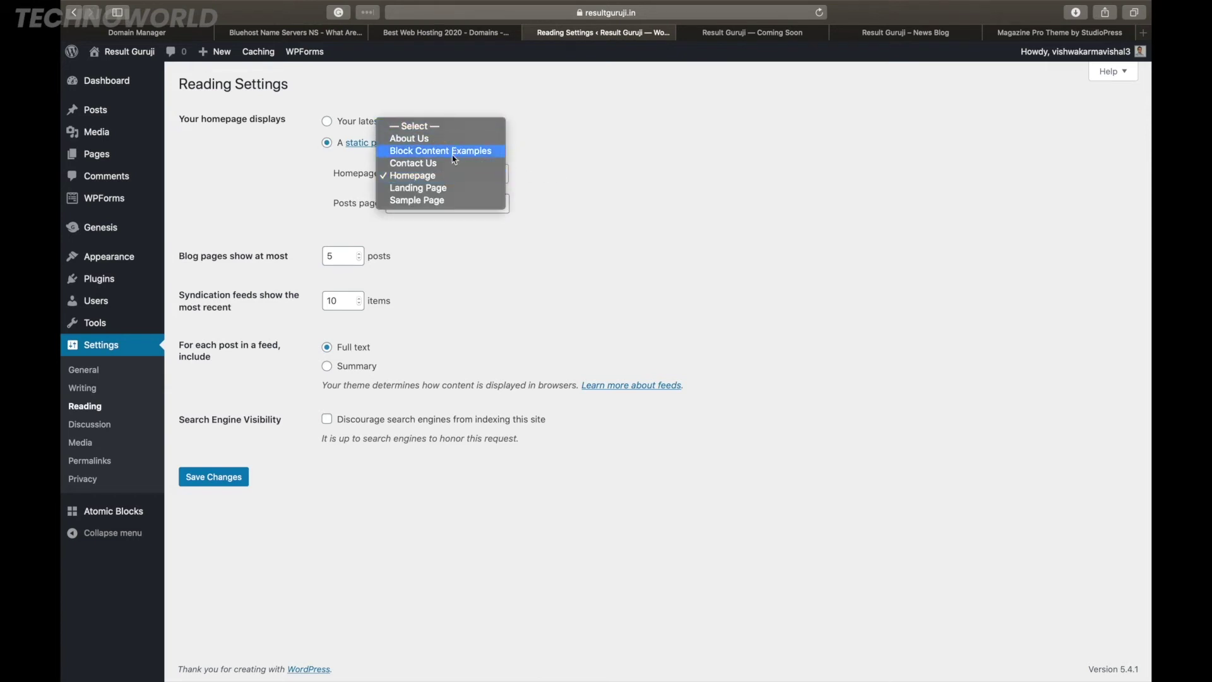
click(454, 178)
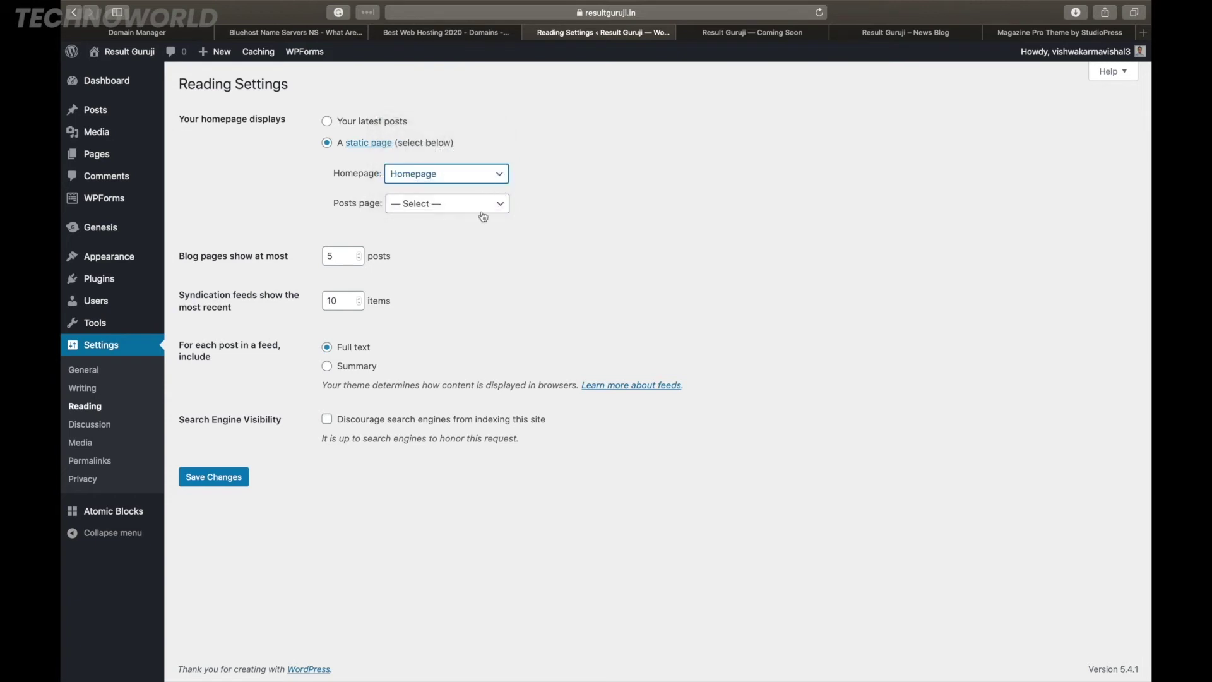
click(212, 478)
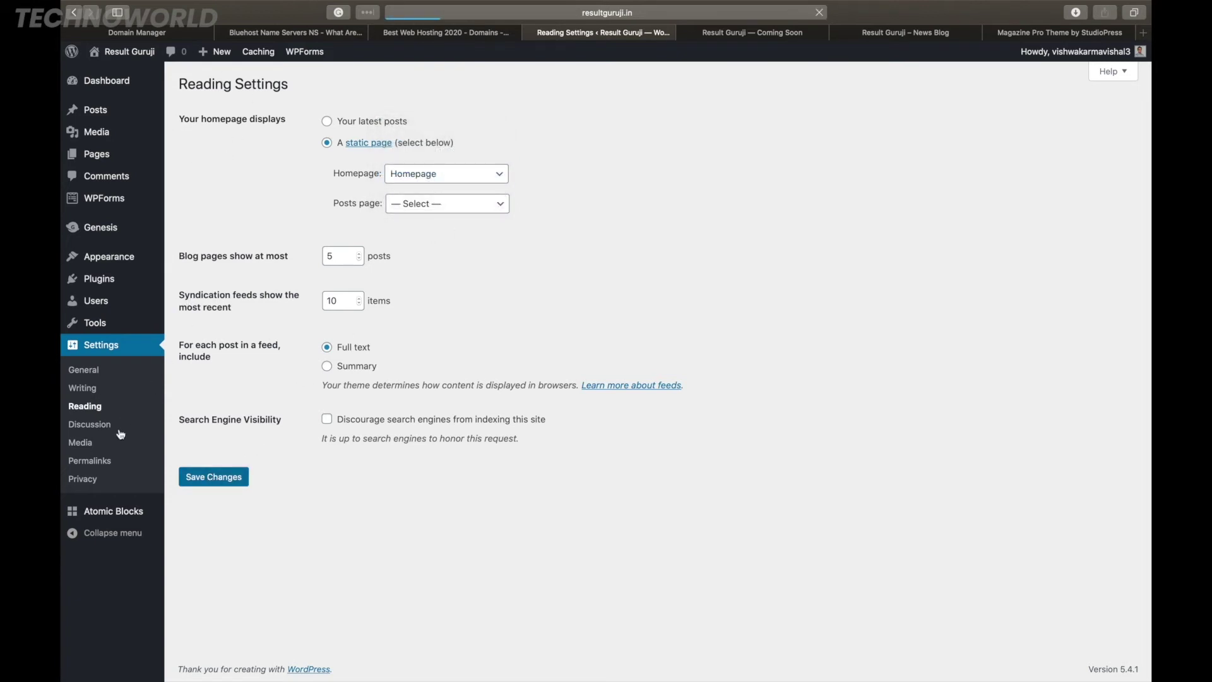
click(197, 480)
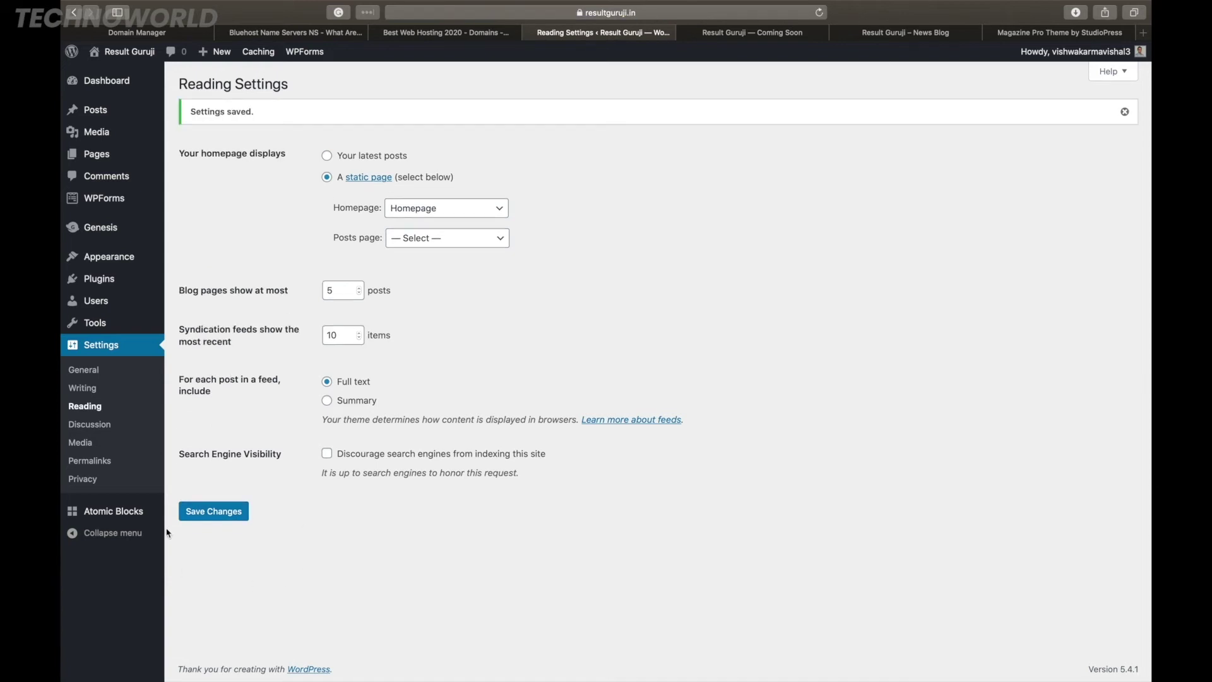
In the Permalink Settings, set the permalink structure to Post name and save the changes.
click(100, 462)
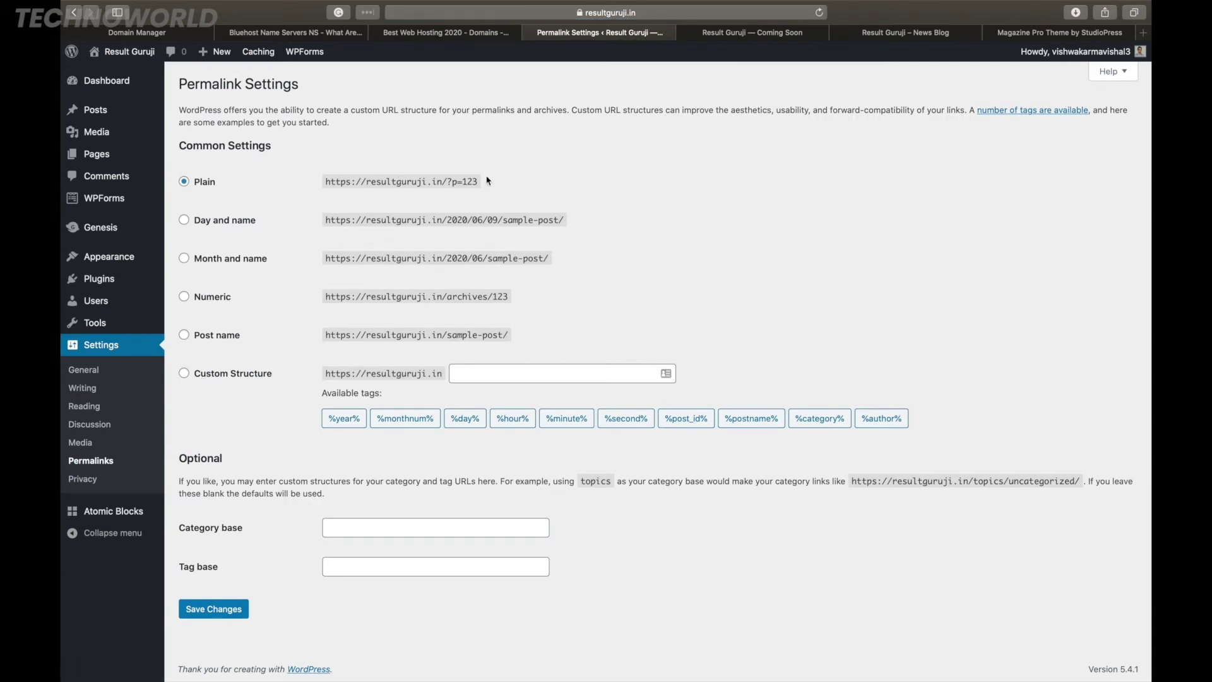
drag(491, 180, 450, 178)
click(465, 183)
click(187, 340)
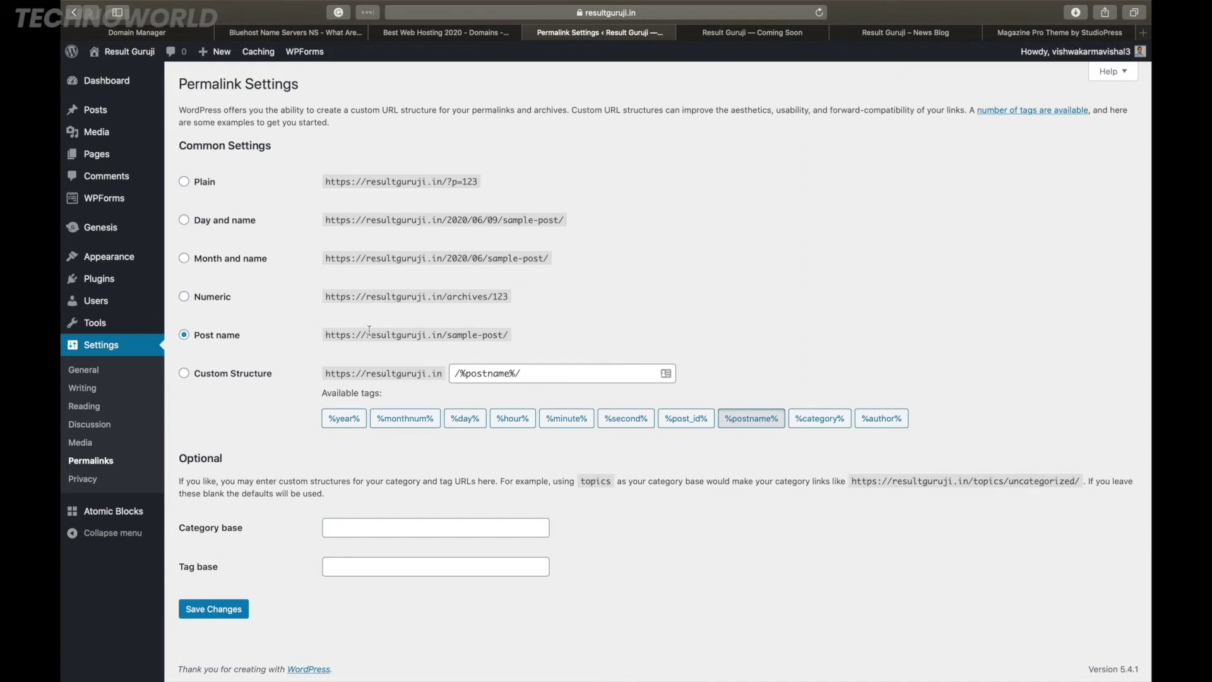
drag(511, 335, 322, 341)
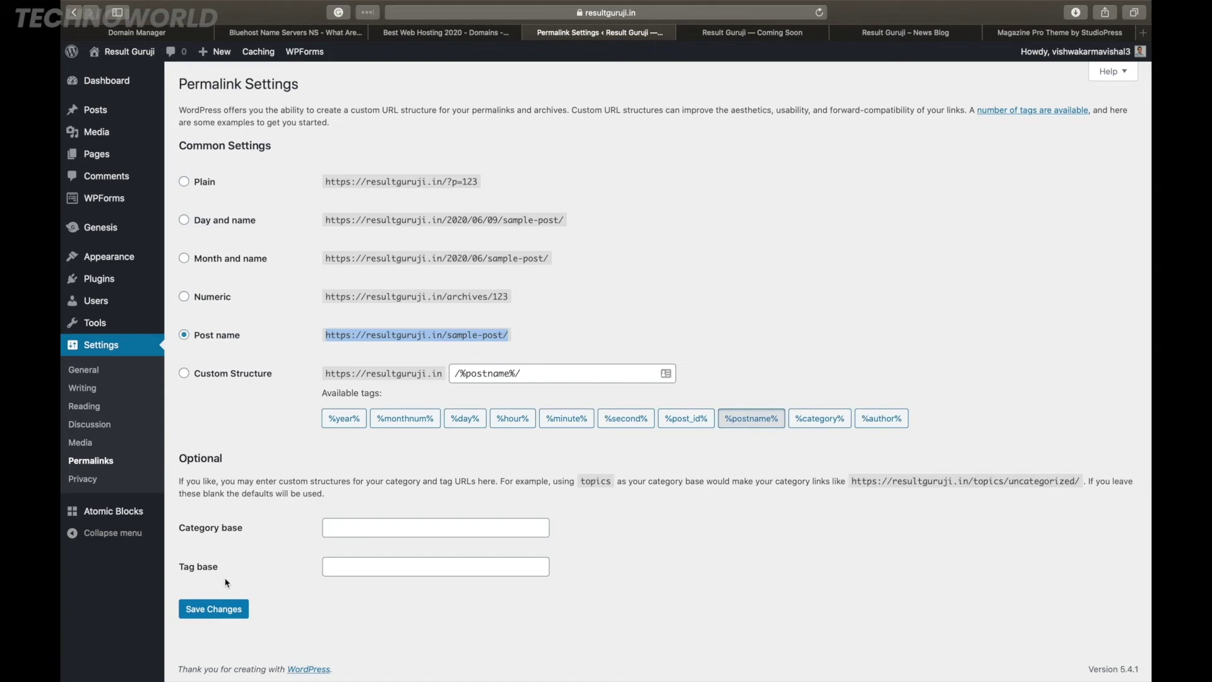
click(212, 610)
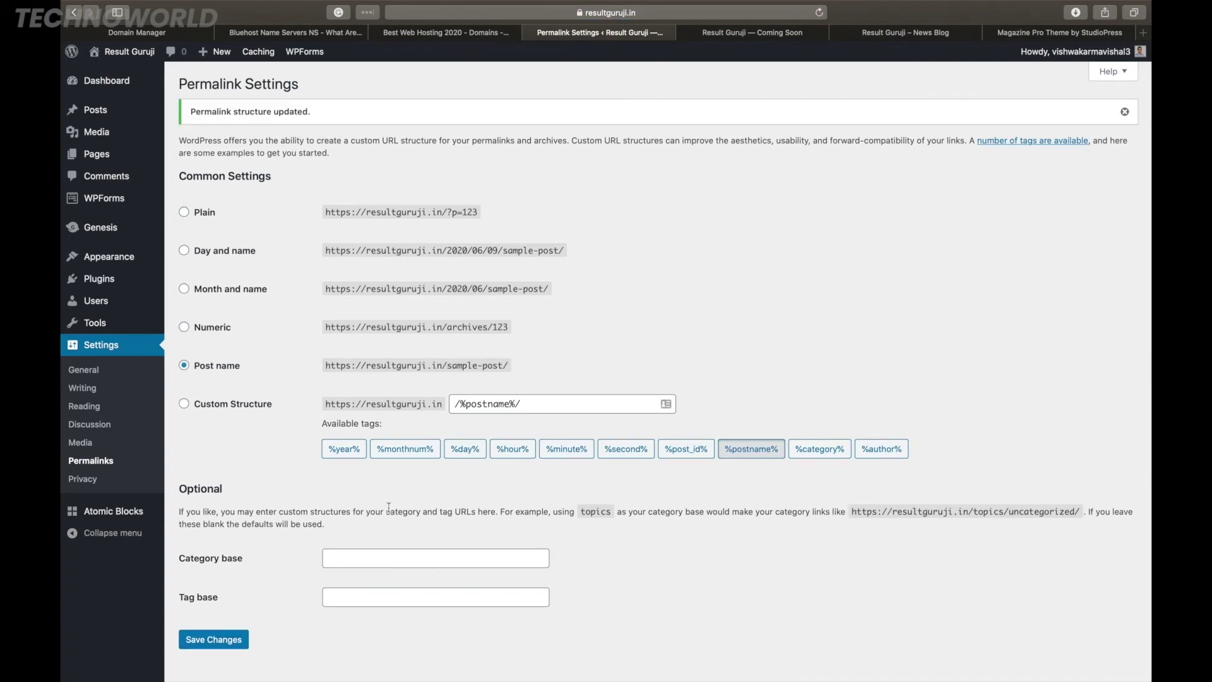
scroll(274, 373, down, 1)
scroll(276, 371, up, 1)
Examine the live homepage's layout and its header navigation links.
mouse_move(120, 137)
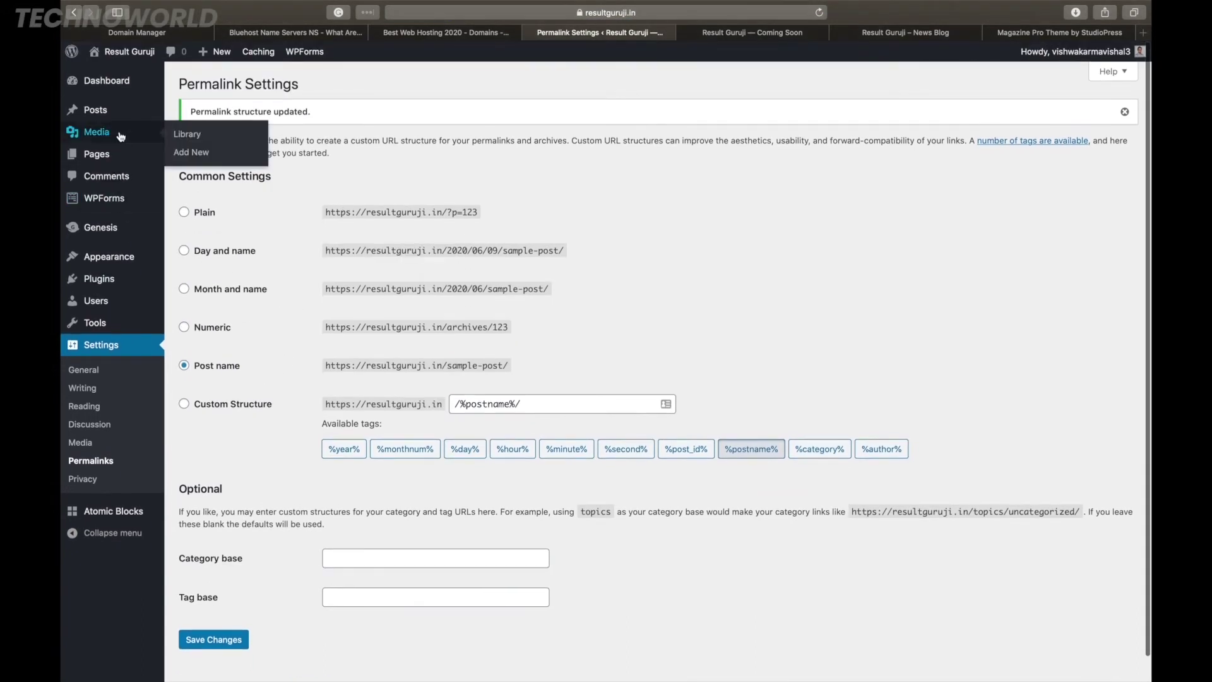
click(765, 35)
click(352, 144)
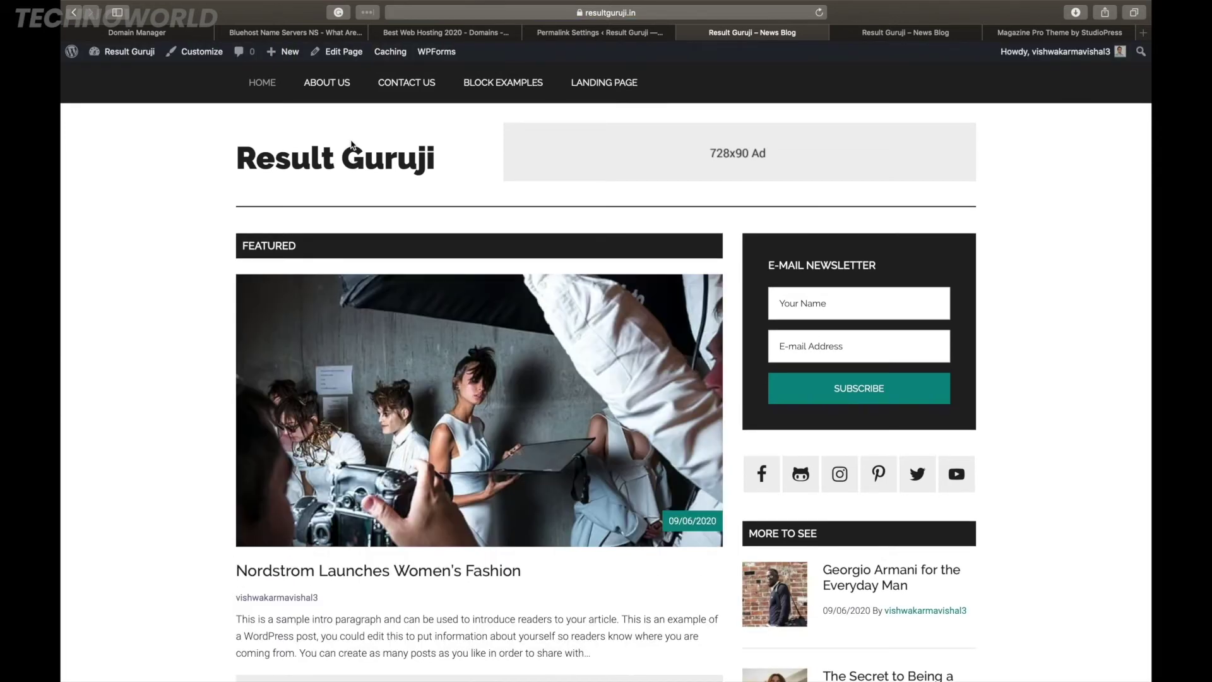
scroll(399, 375, down, 3)
scroll(400, 375, up, 3)
click(593, 33)
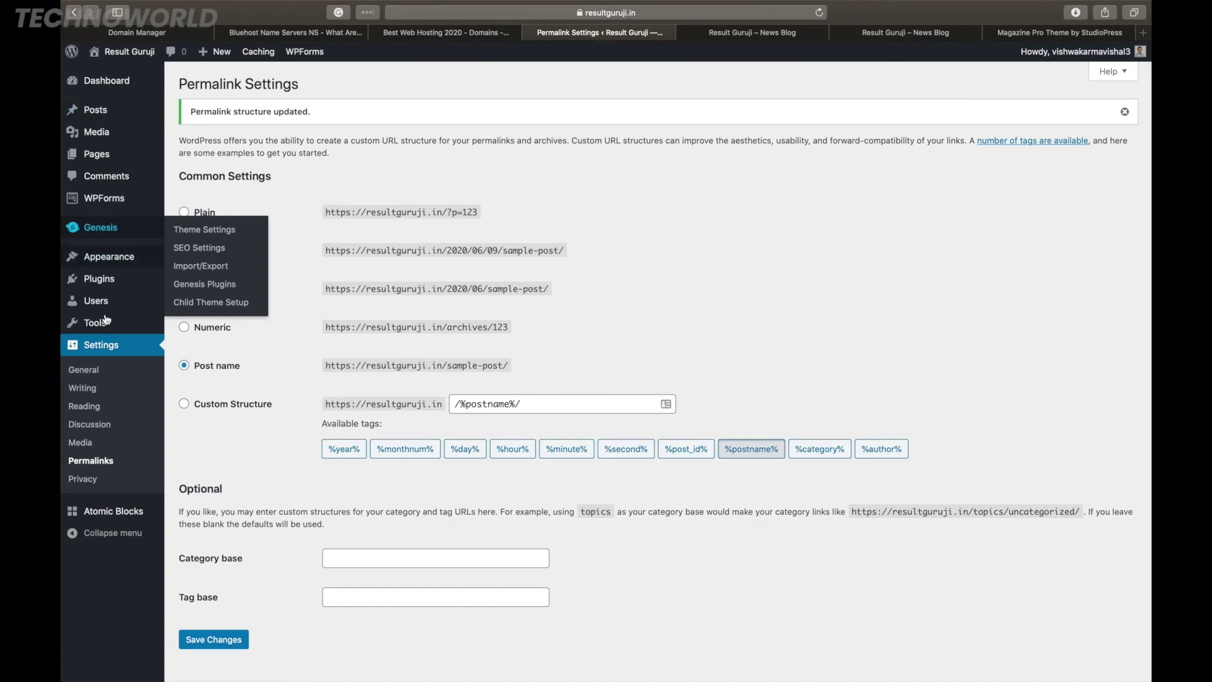
mouse_move(129, 261)
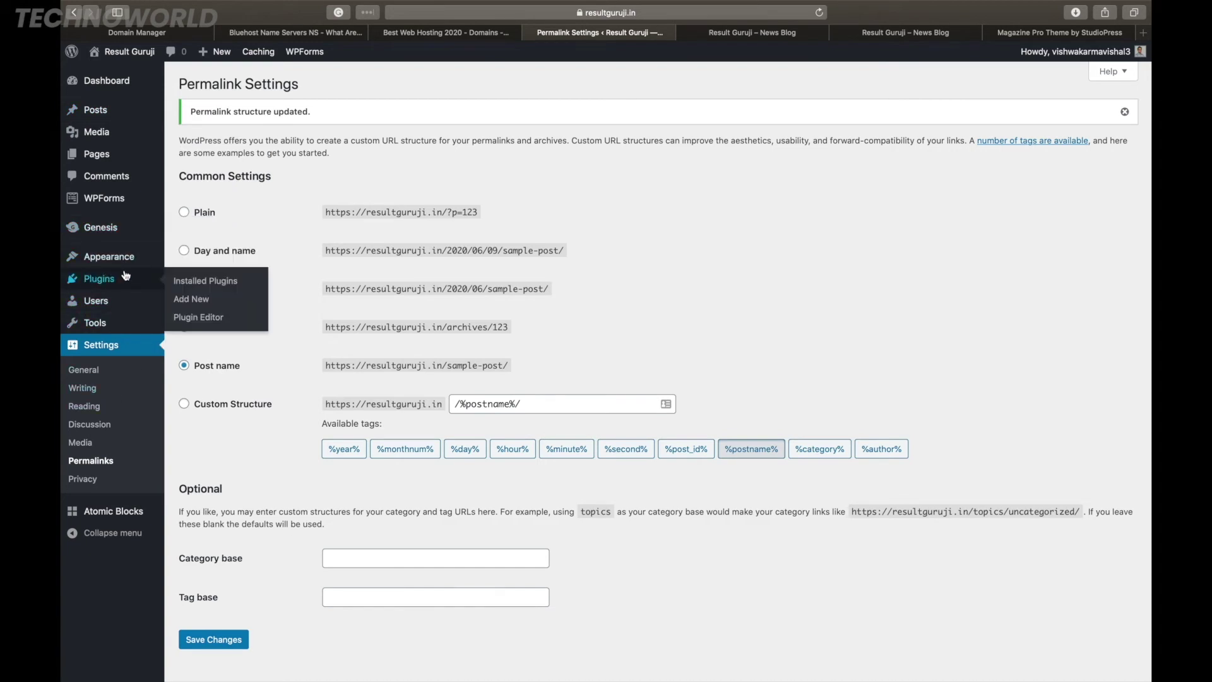
click(726, 33)
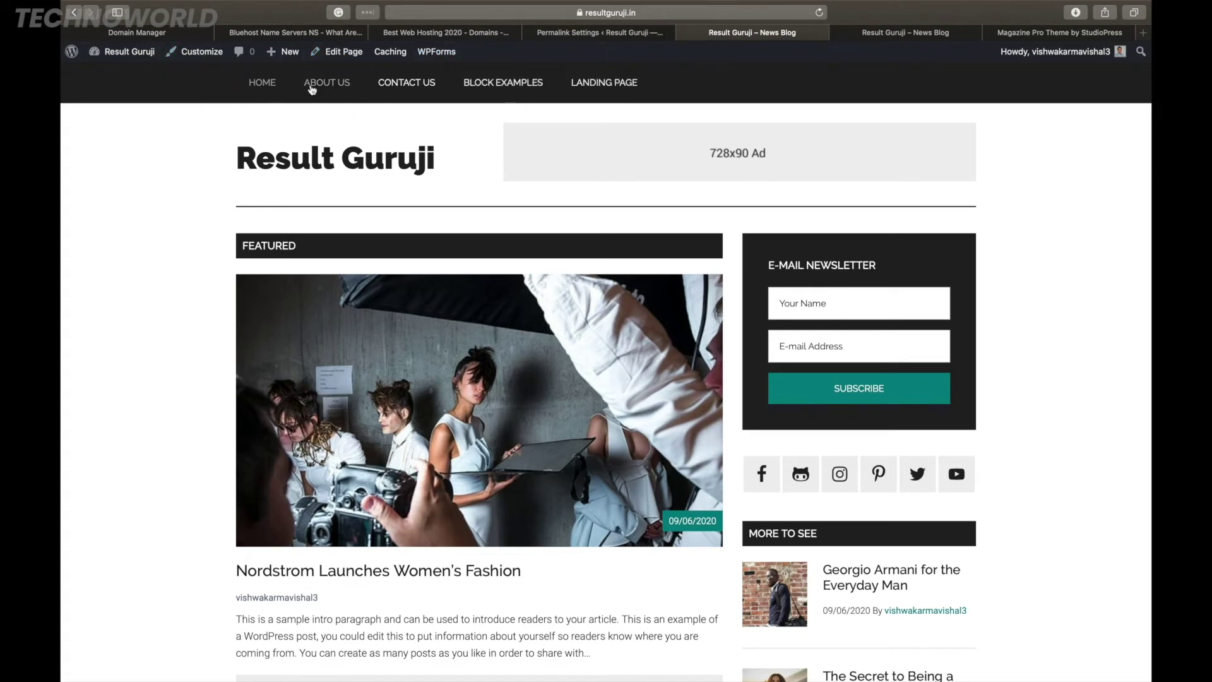
click(597, 34)
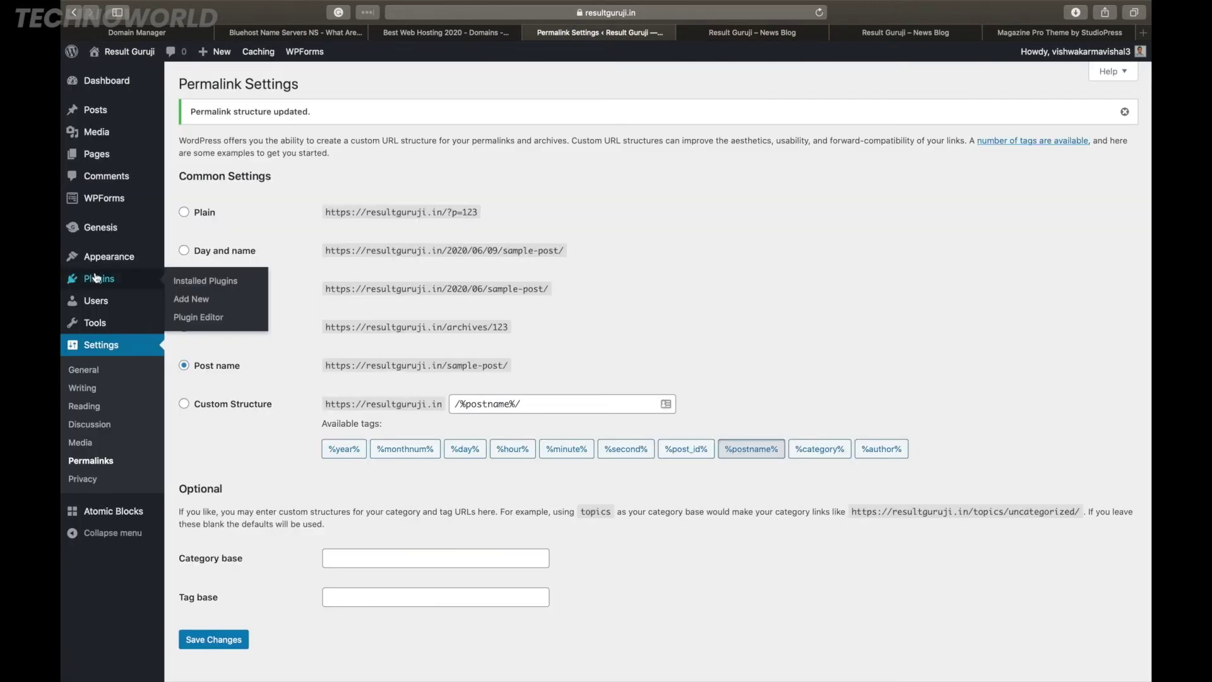
Open the site's menu editor and compare the Before Header Menu's items with the navigation on the live homepage.
mouse_move(132, 269)
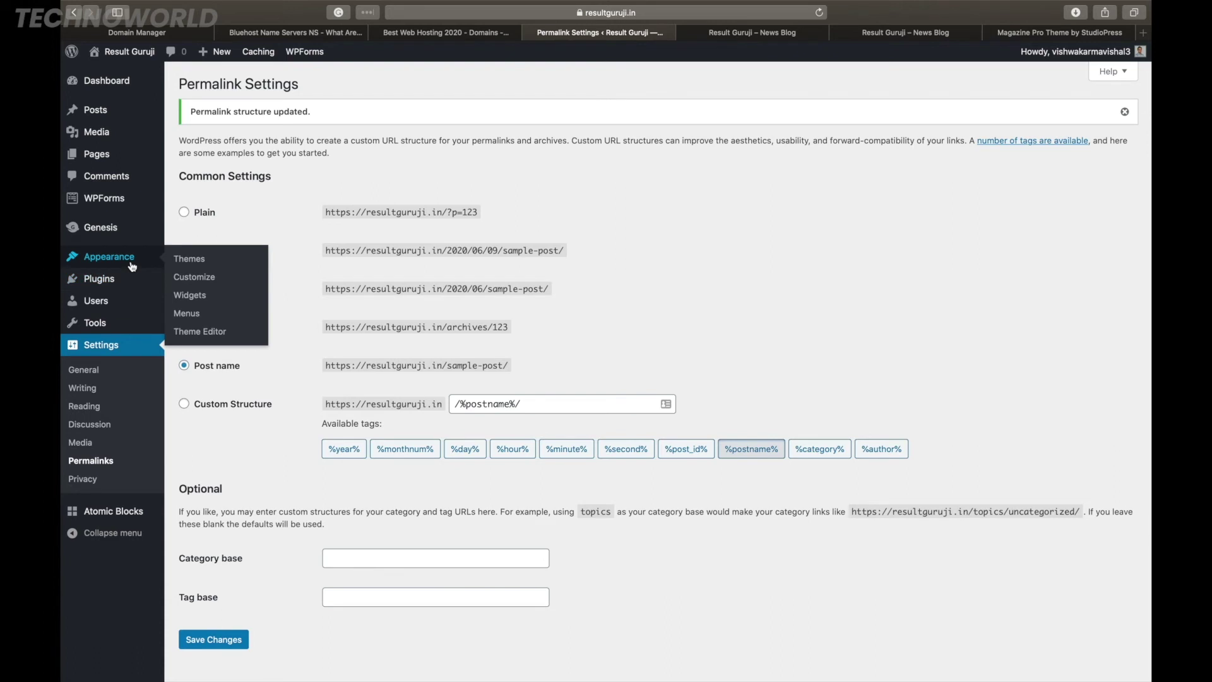
click(187, 315)
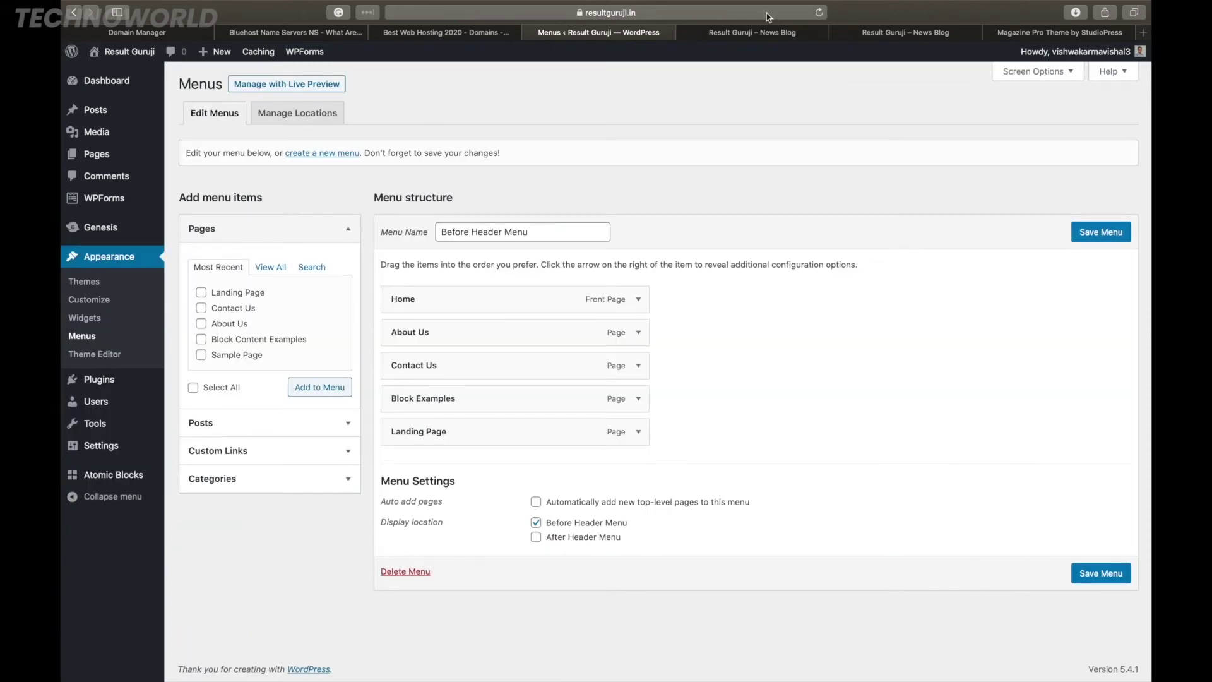
click(752, 32)
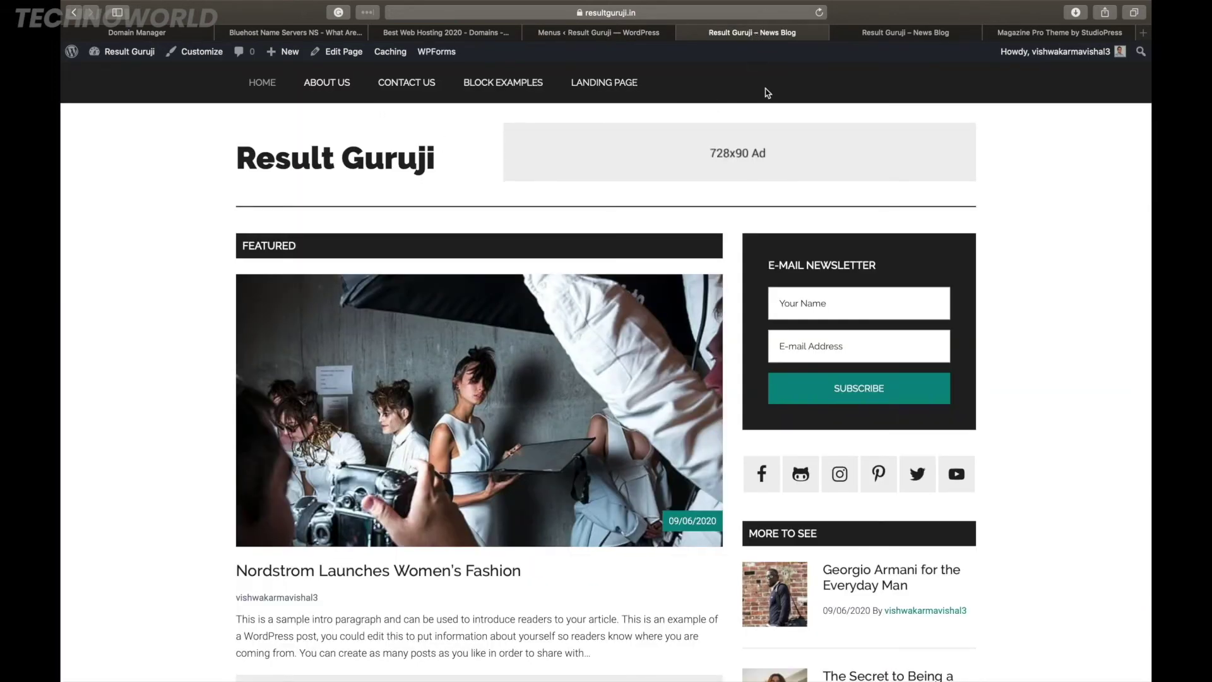
click(561, 32)
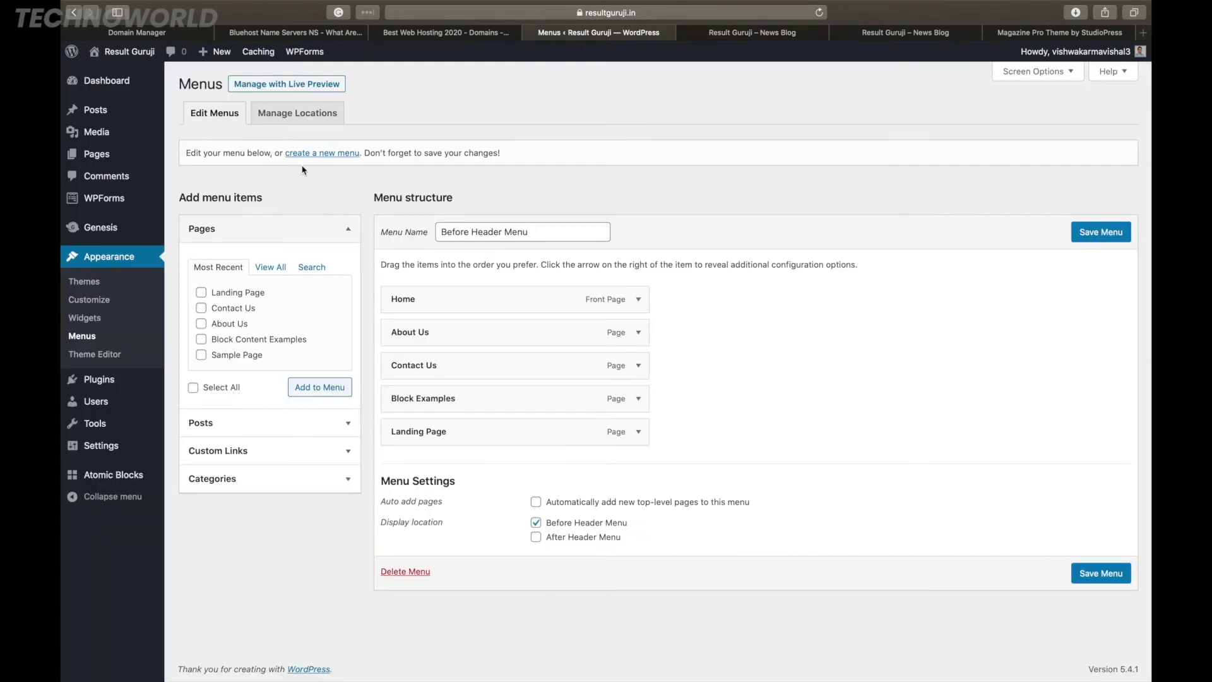
Review the theme's menu locations and compare the Before Header and After Header positions with the live homepage.
click(309, 122)
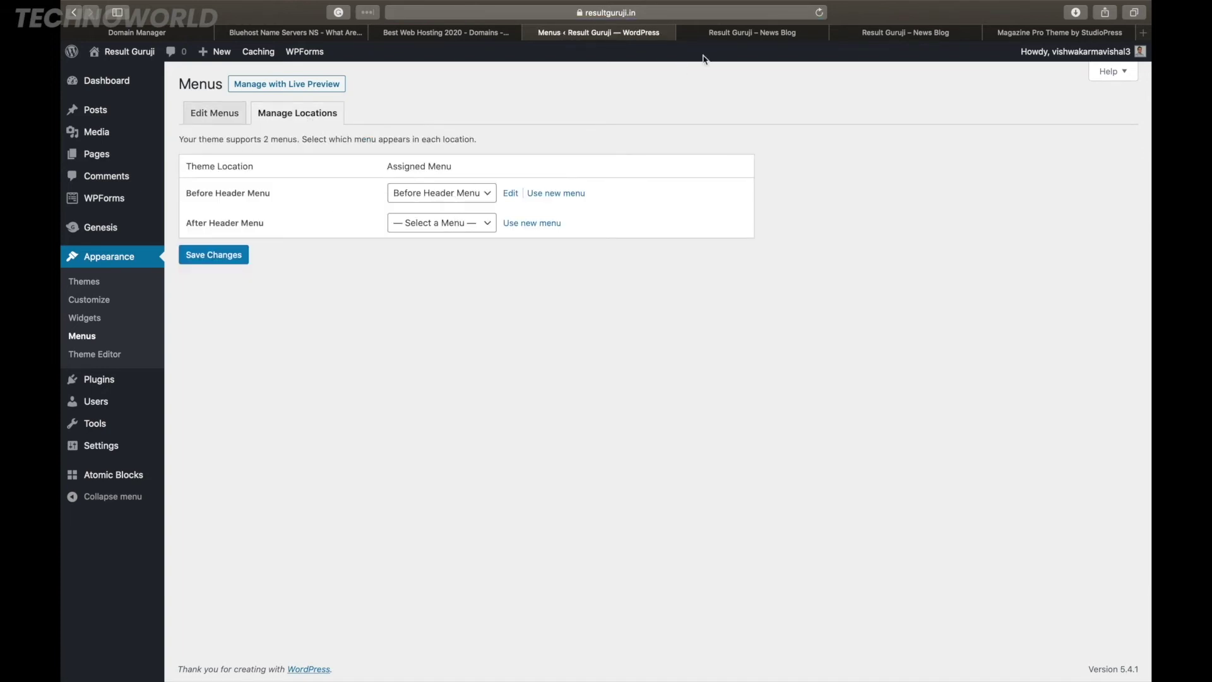
click(741, 38)
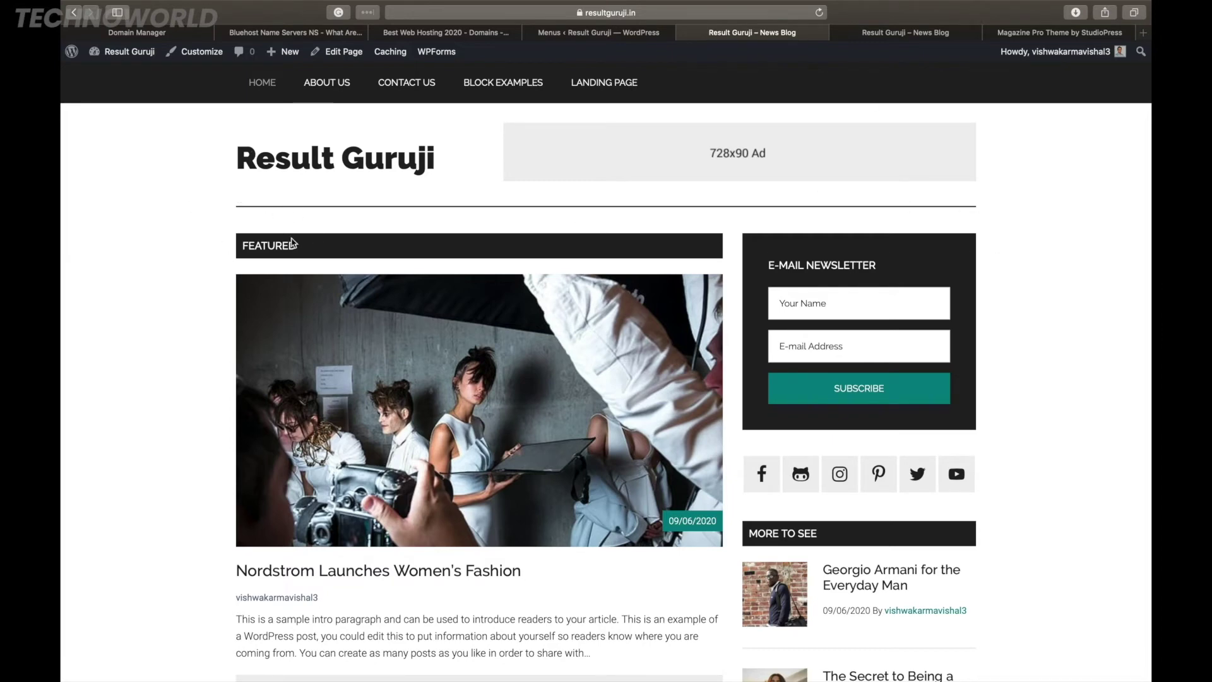
click(601, 37)
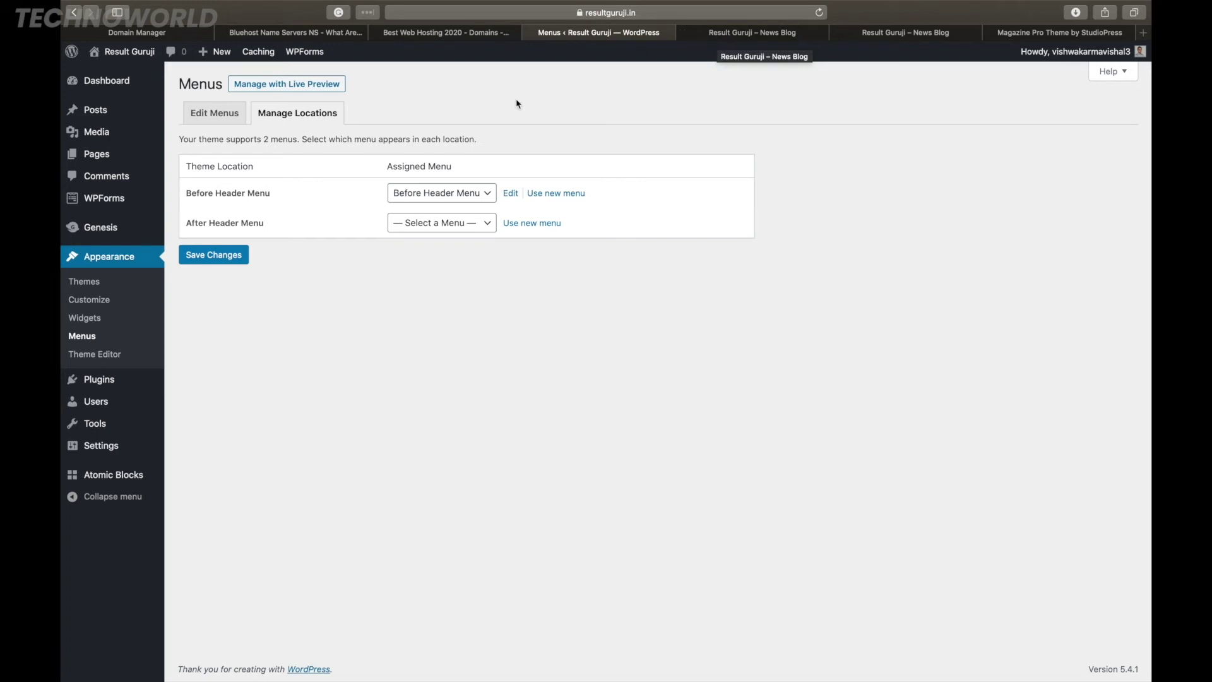
click(729, 35)
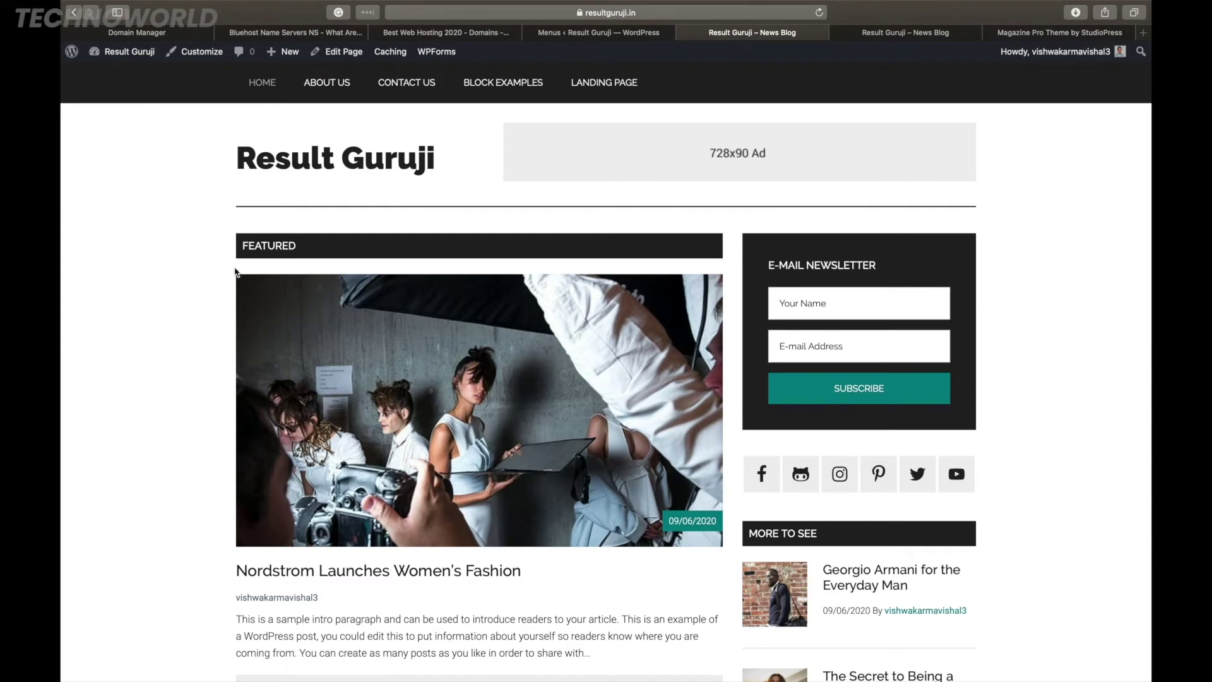
click(606, 35)
Return to editing menus and create a new menu named ResultGuruji Menu.
click(228, 116)
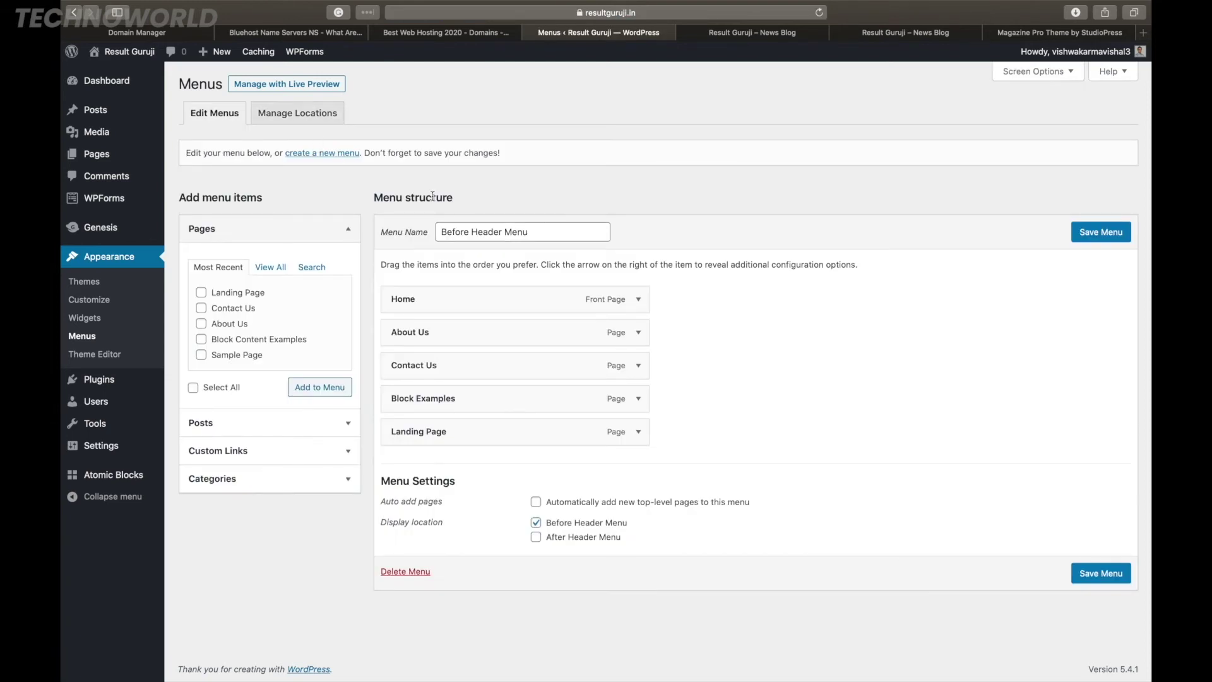
click(541, 237)
drag(552, 232, 416, 233)
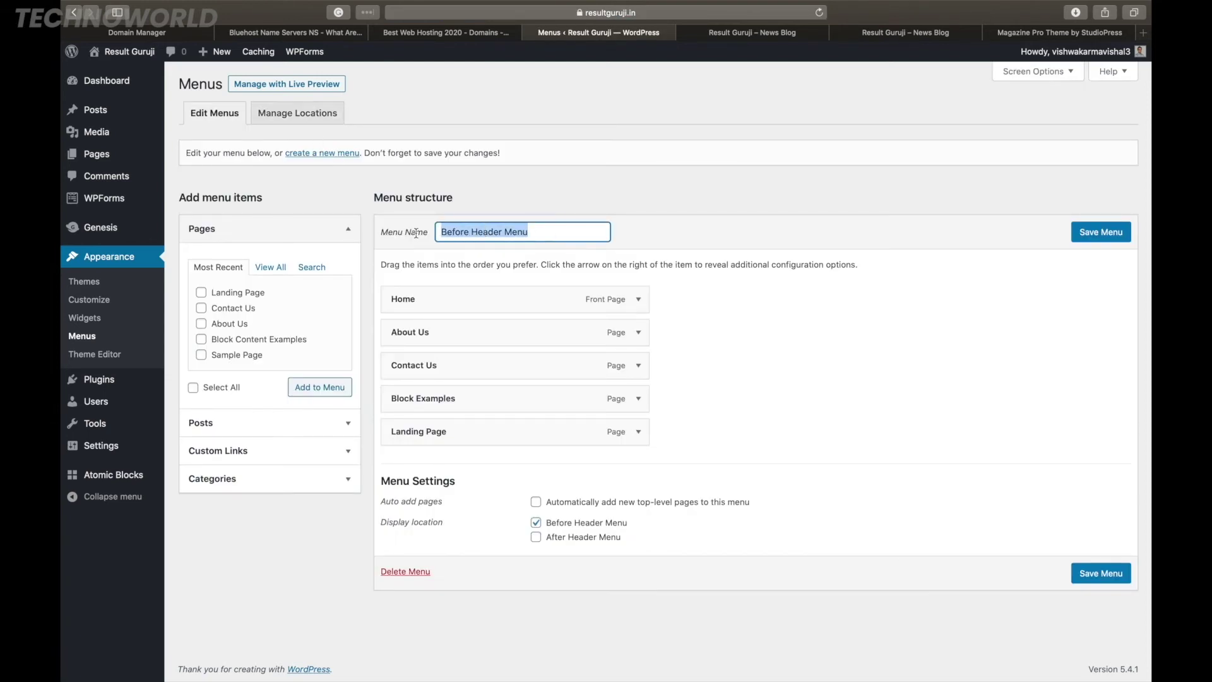
click(767, 290)
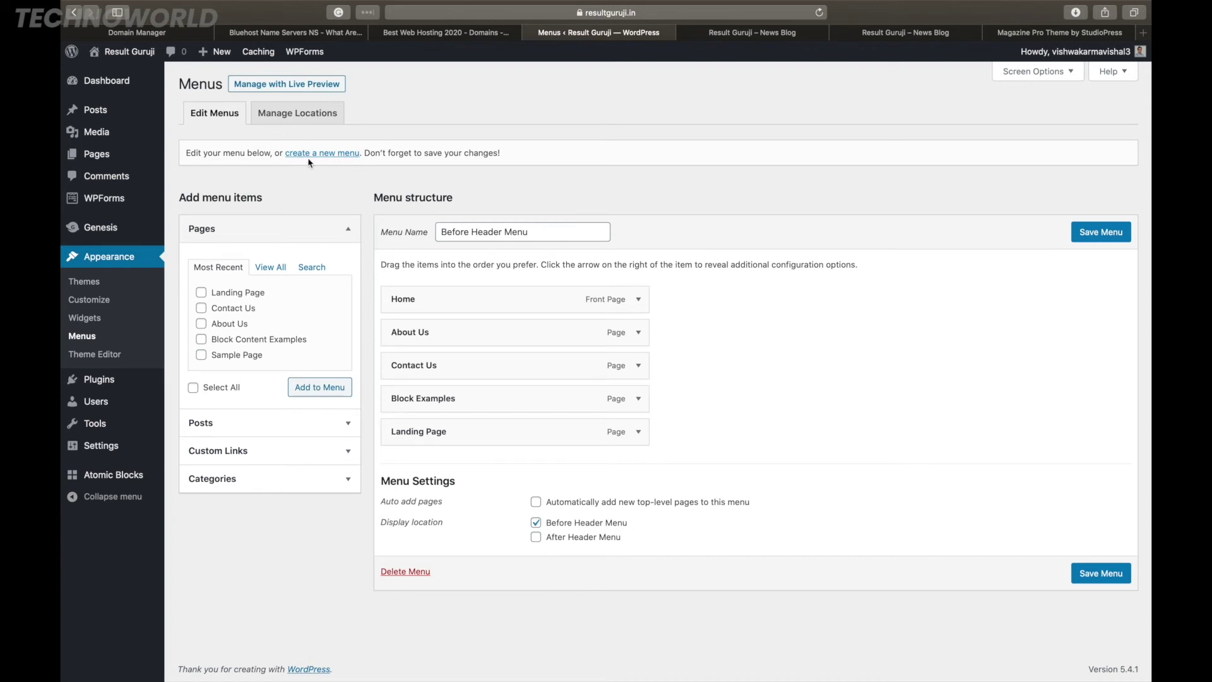
click(334, 156)
click(470, 234)
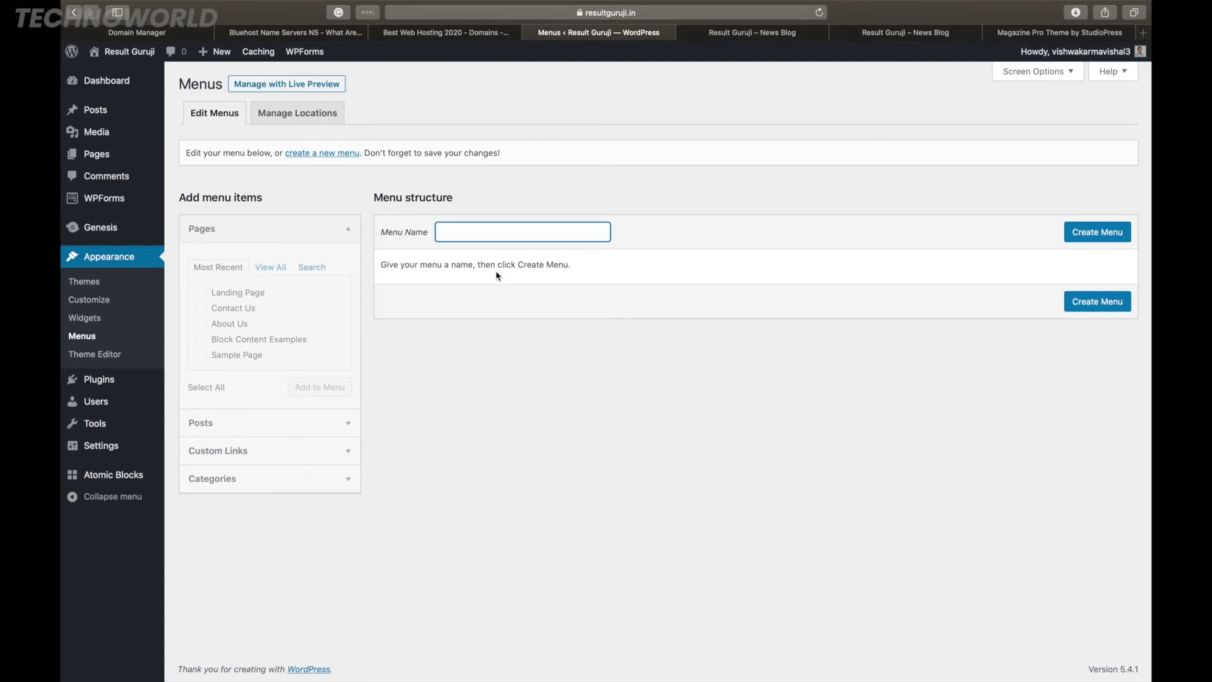
text(ResultGuruji Menu)
click(1107, 238)
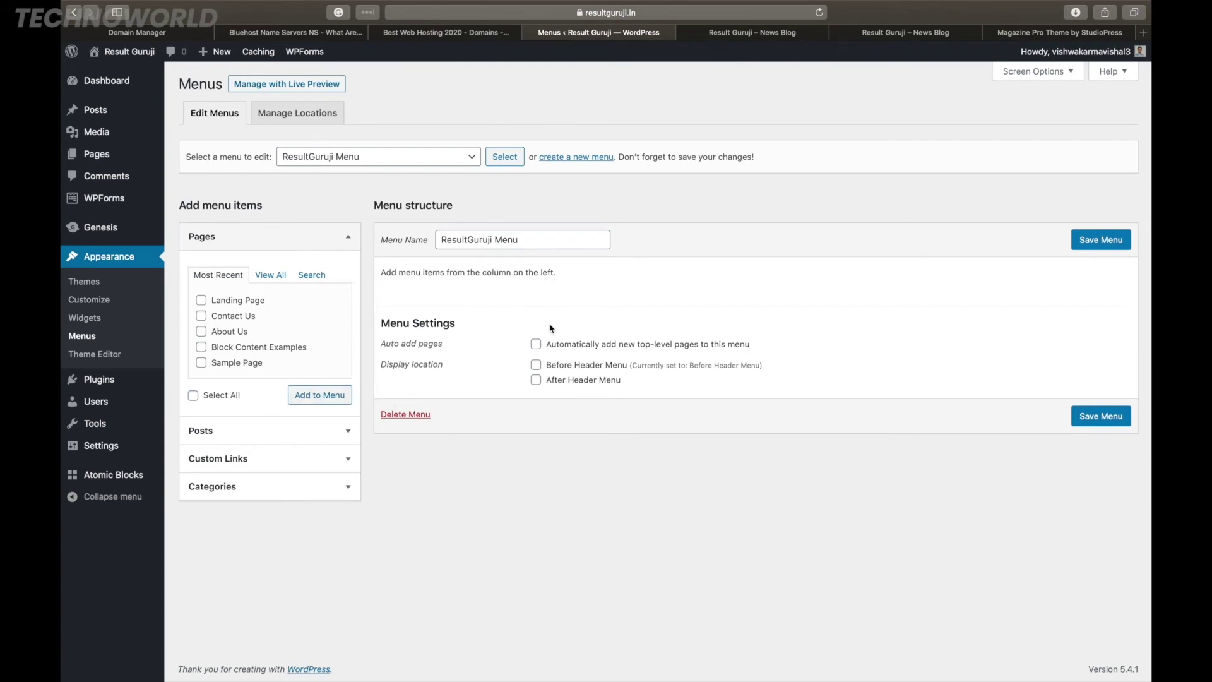
Add the Contact Us and About Us pages to the ResultGuruji Menu.
click(201, 332)
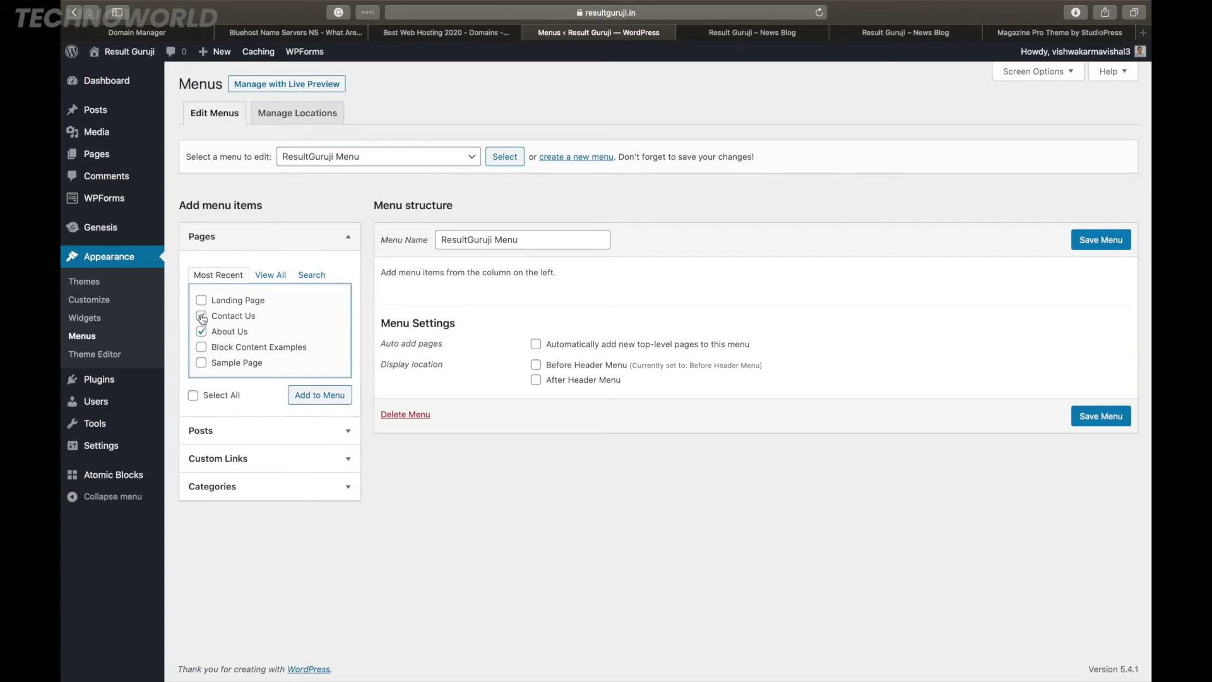
click(278, 278)
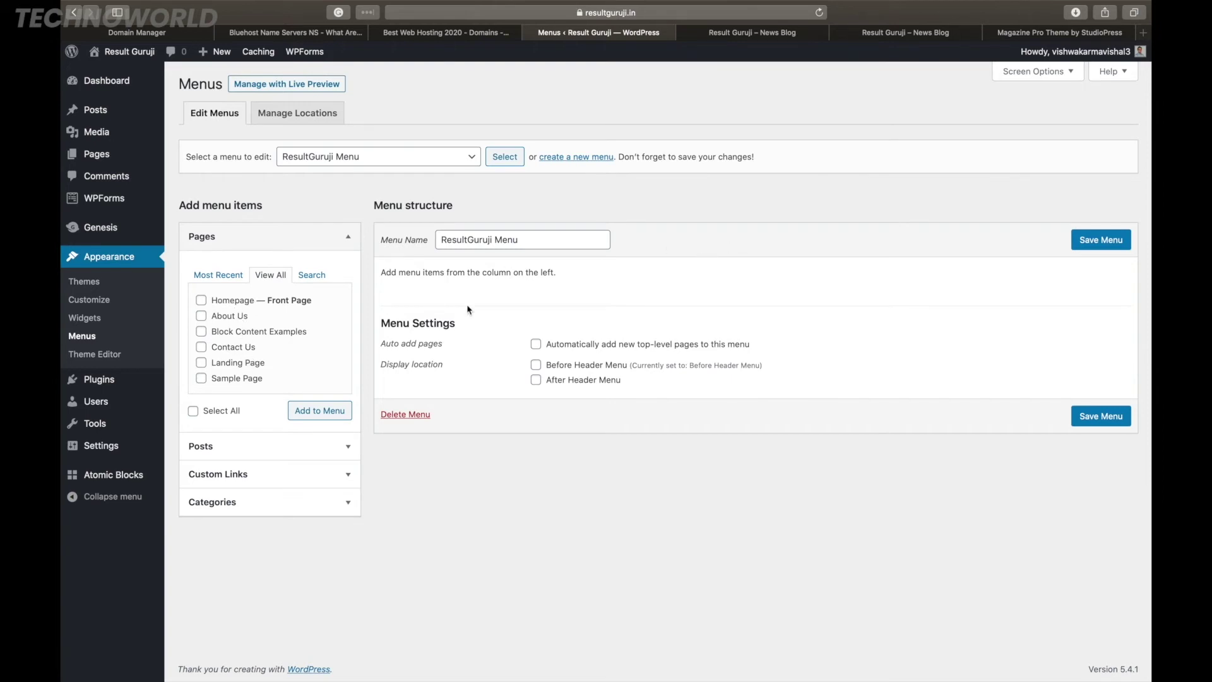
click(221, 276)
click(202, 316)
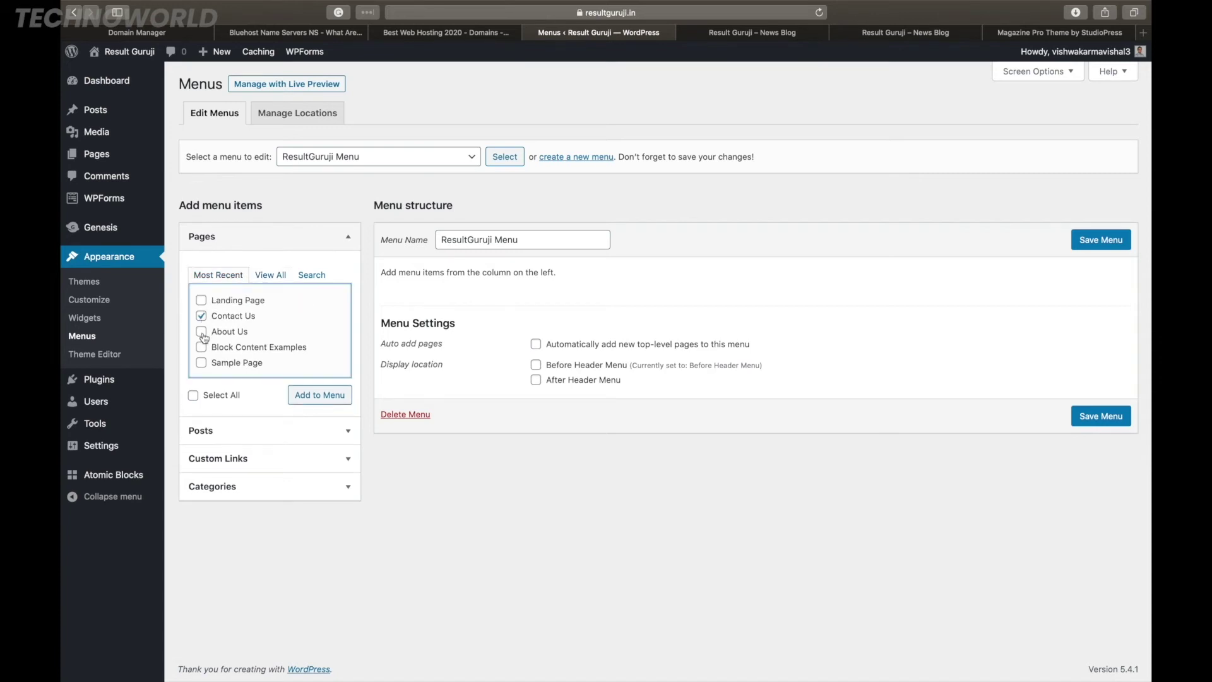
click(317, 396)
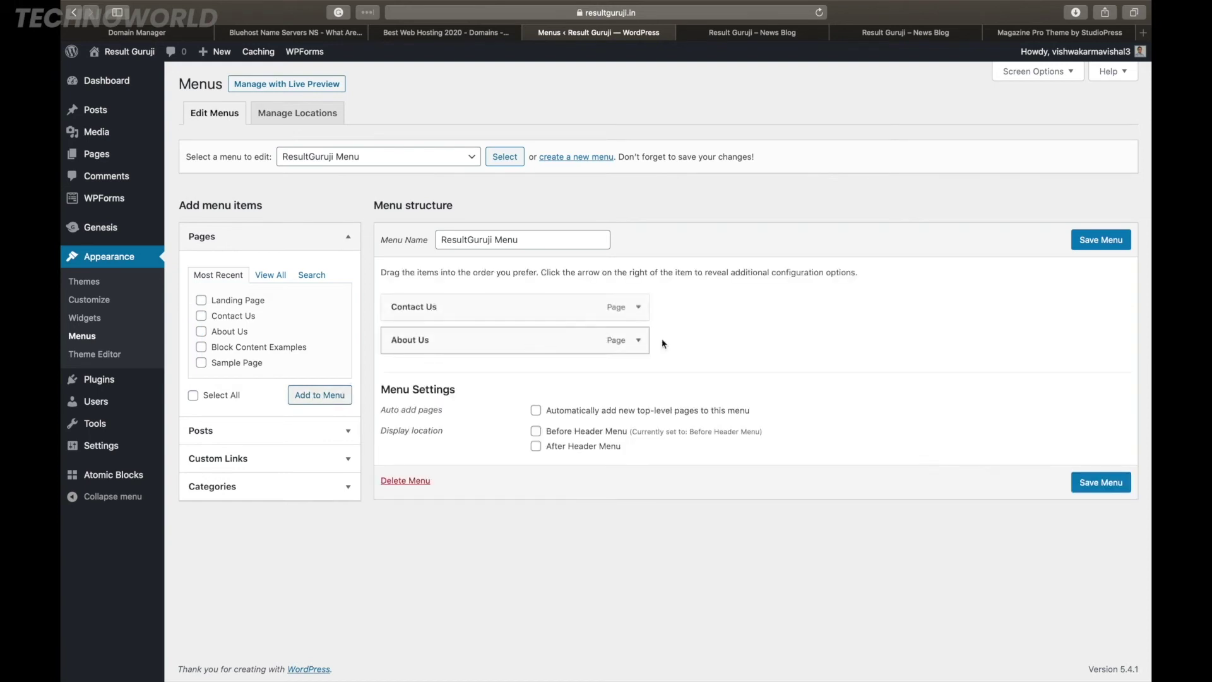
Move About Us above Contact Us in the menu structure and save the menu.
click(341, 461)
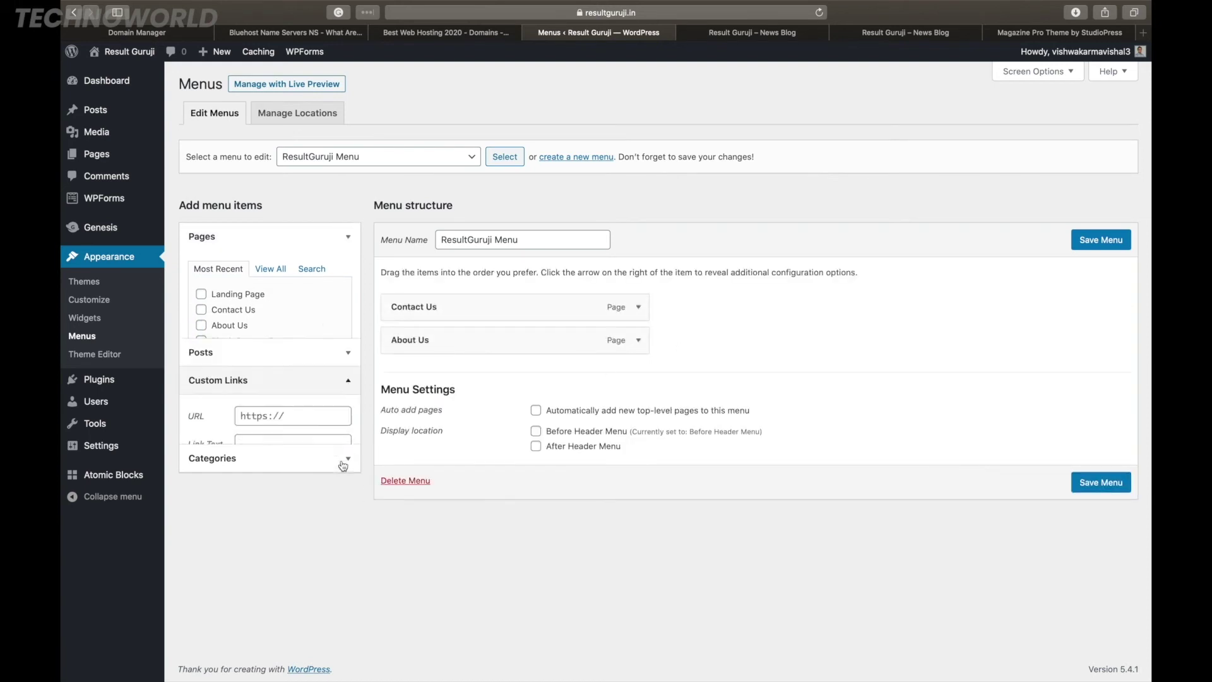
click(301, 330)
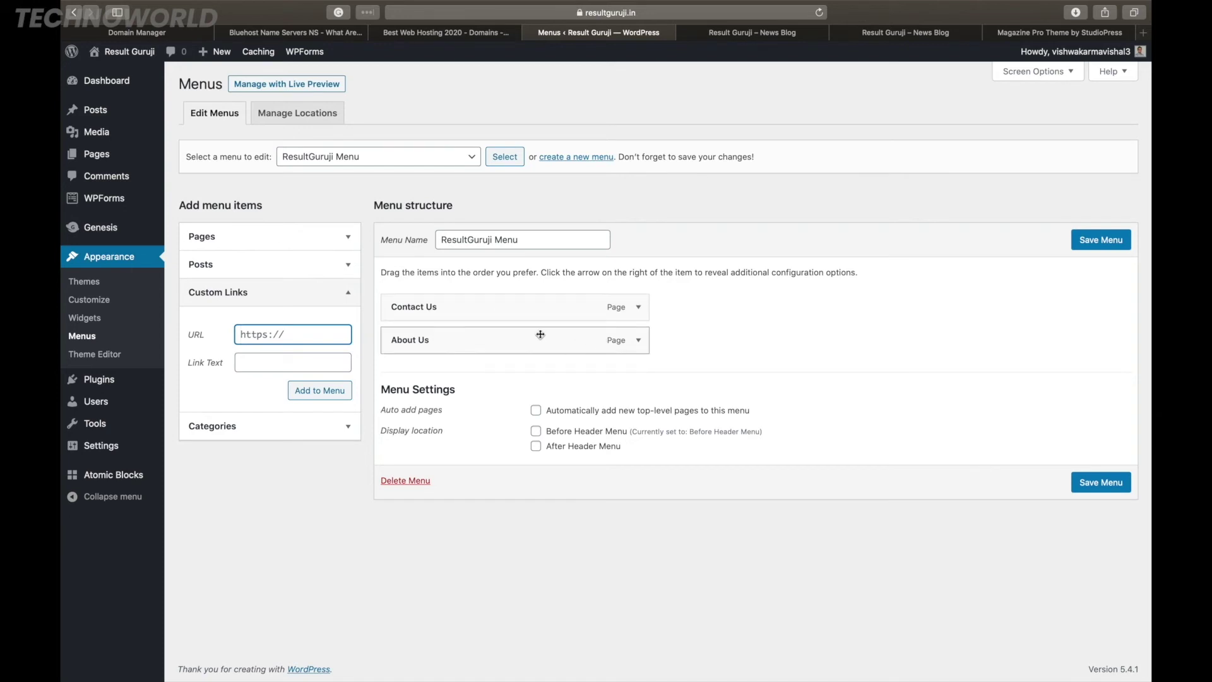
drag(525, 340, 526, 300)
click(1116, 245)
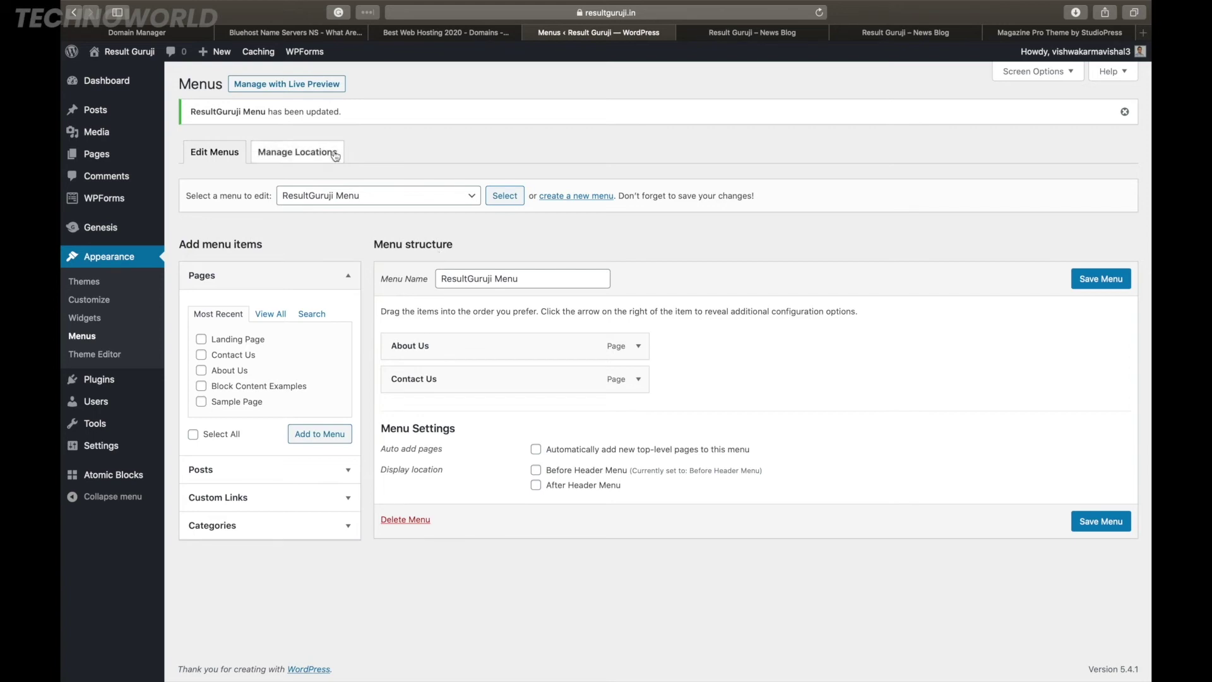
Assign the ResultGuruji Menu to the After Header Menu location and save the changes.
click(315, 154)
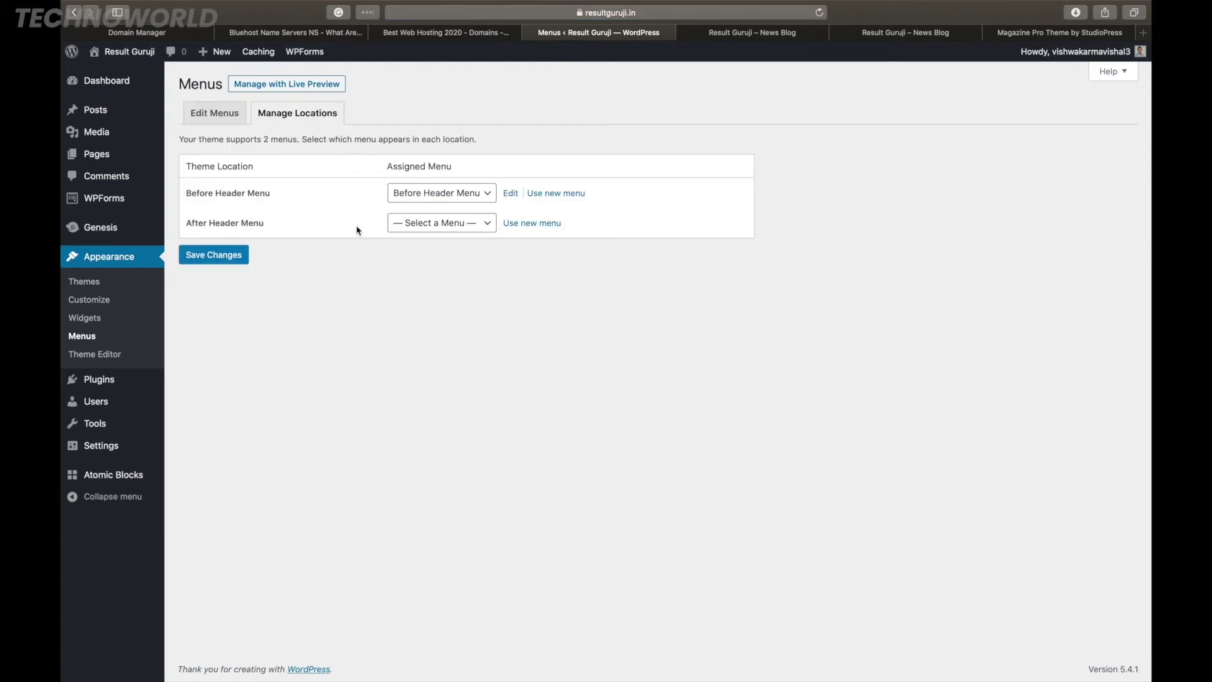
click(486, 233)
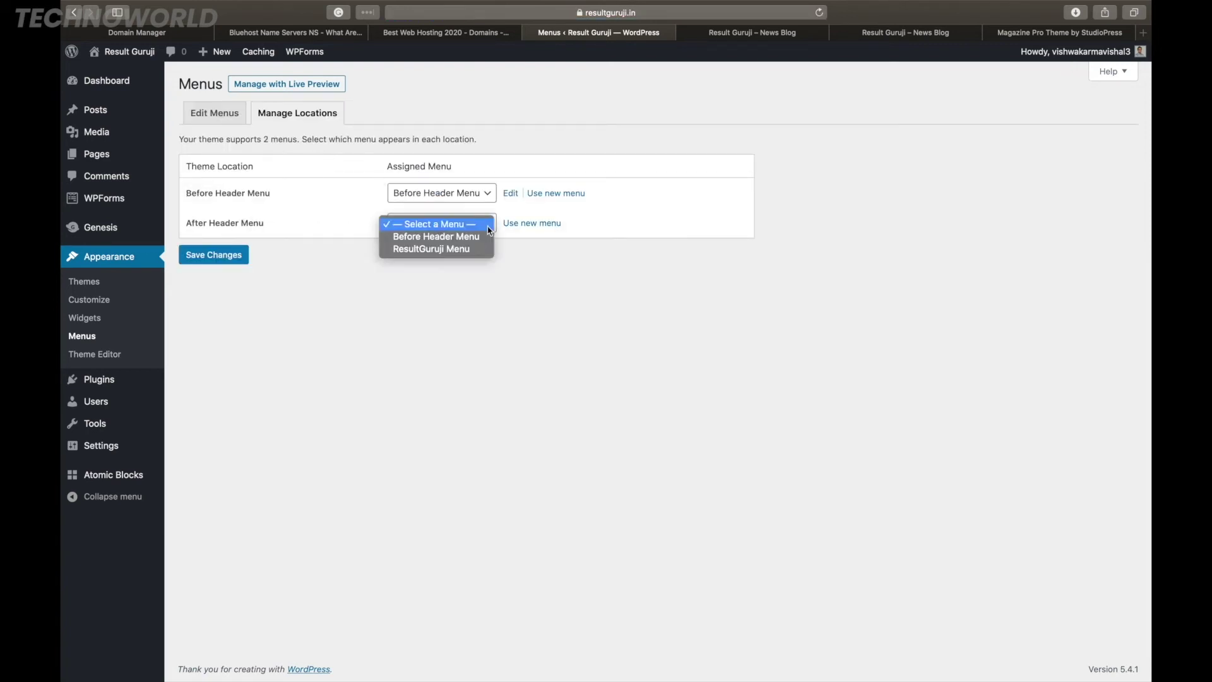
click(452, 249)
click(216, 256)
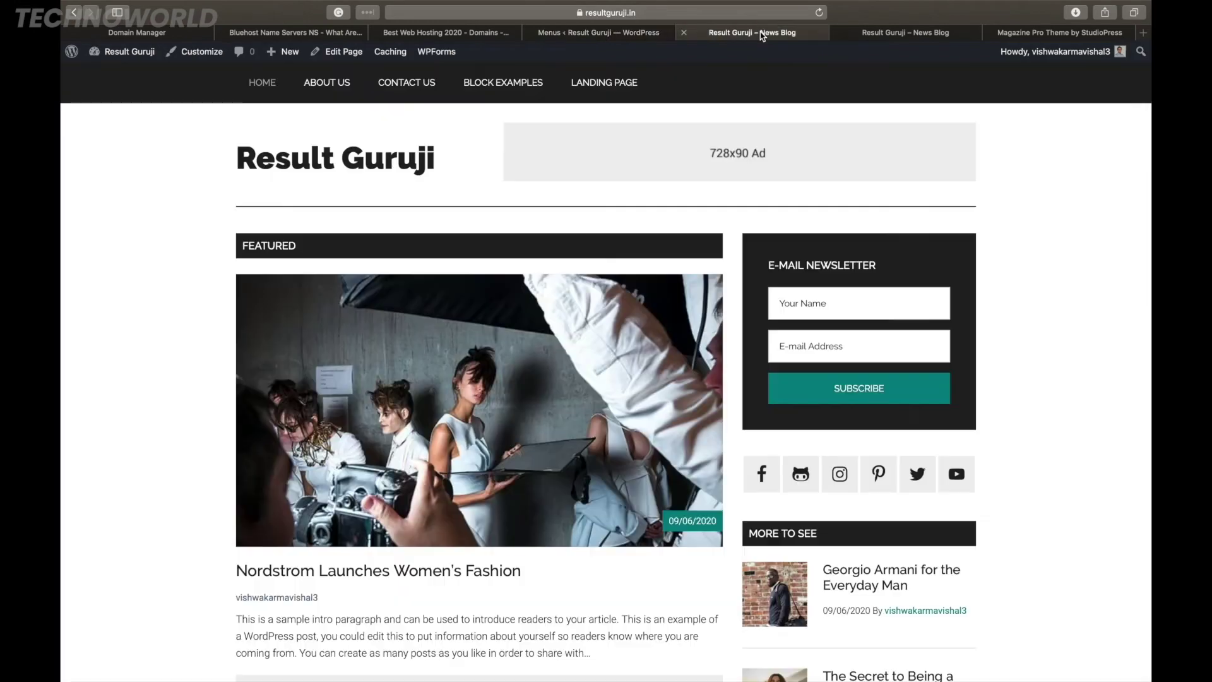
Reload the live homepage to check the menu in the After Header location.
click(761, 33)
click(530, 11)
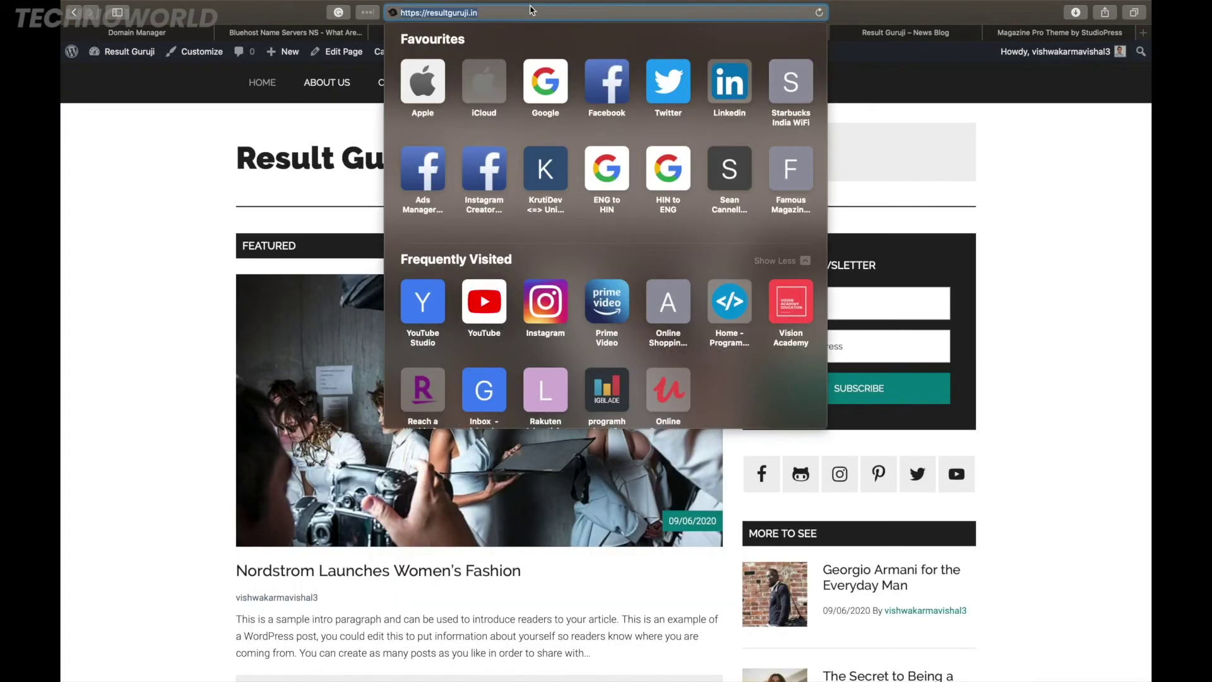
key(Return)
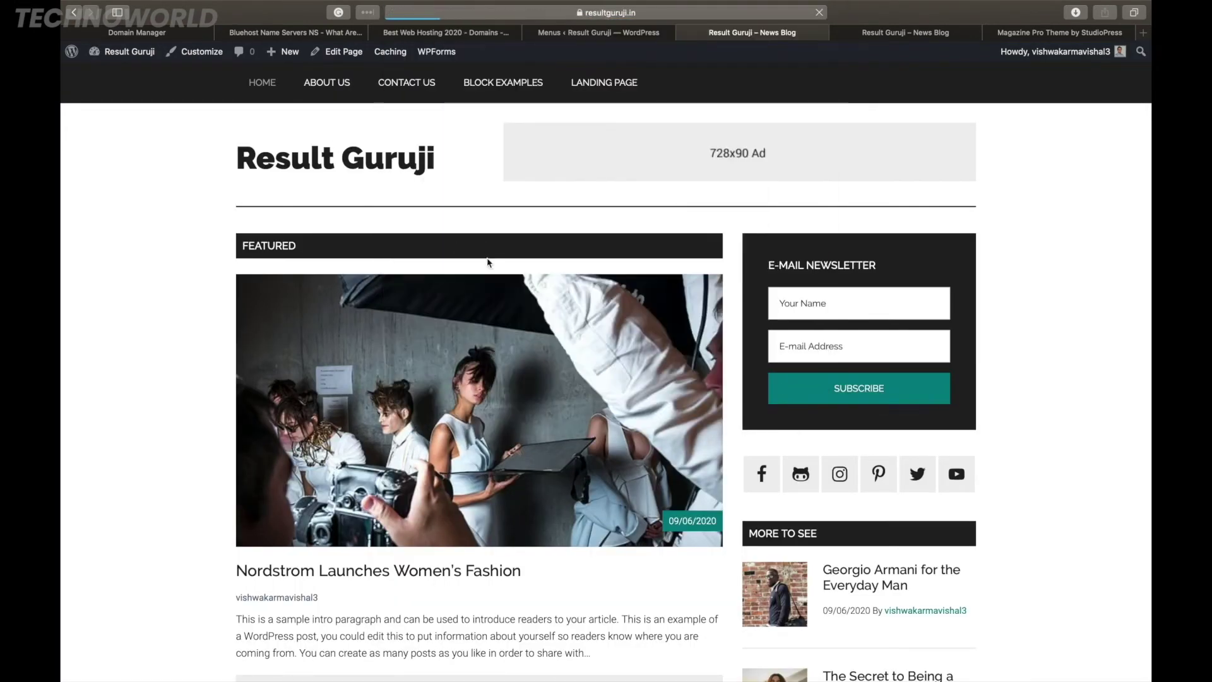
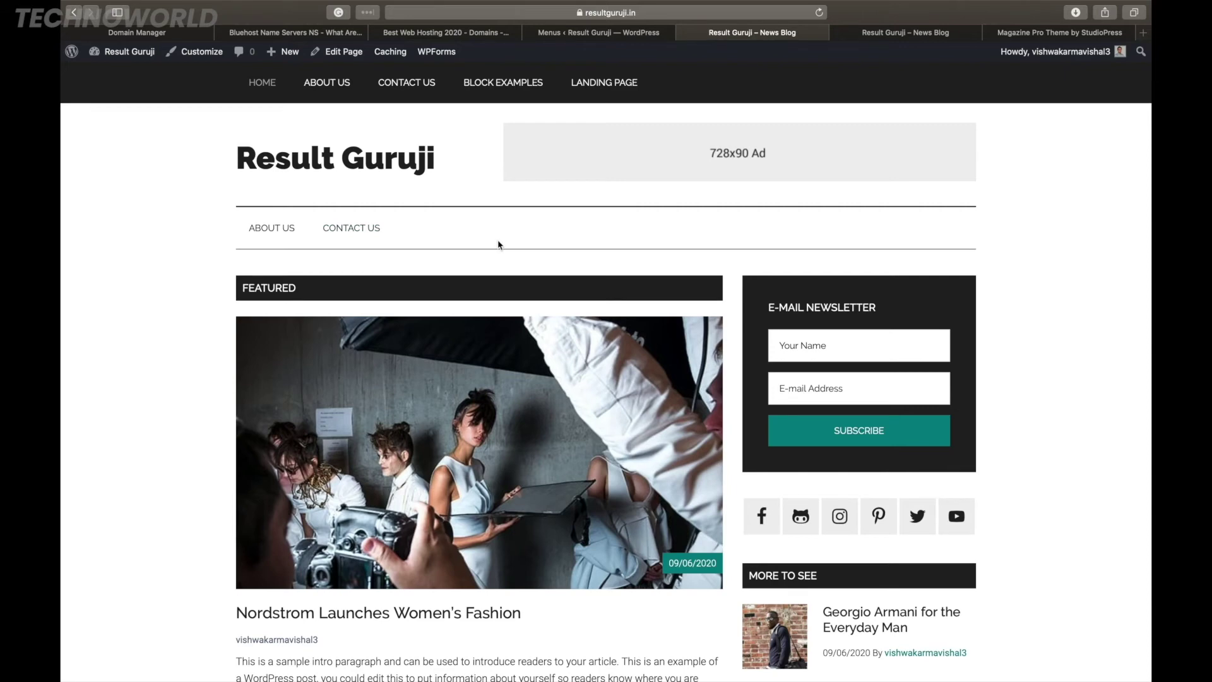
Return to the WordPress admin dashboard and start a new page.
click(593, 38)
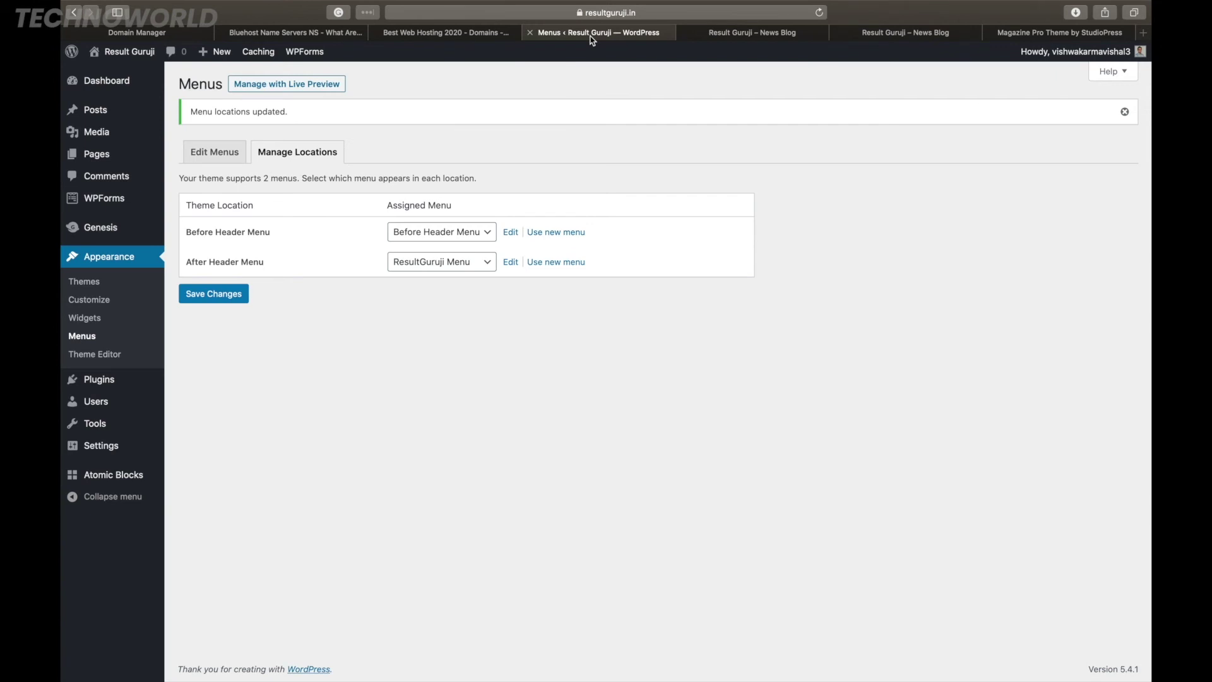
click(111, 90)
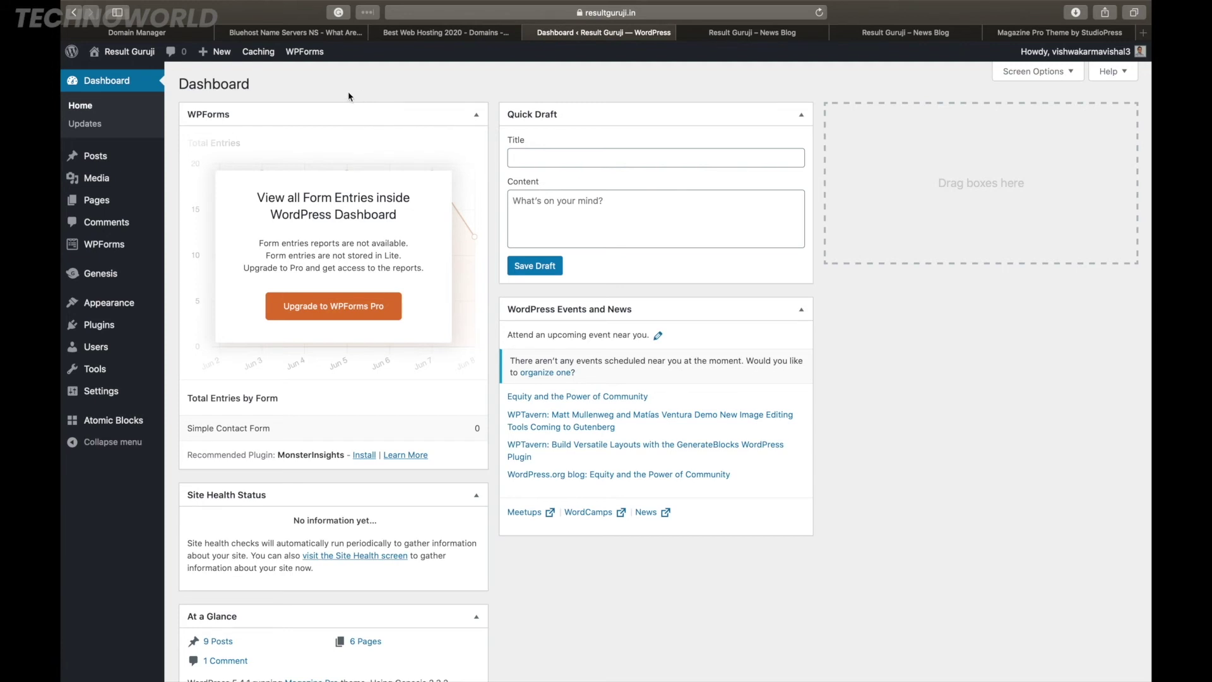
mouse_move(208, 62)
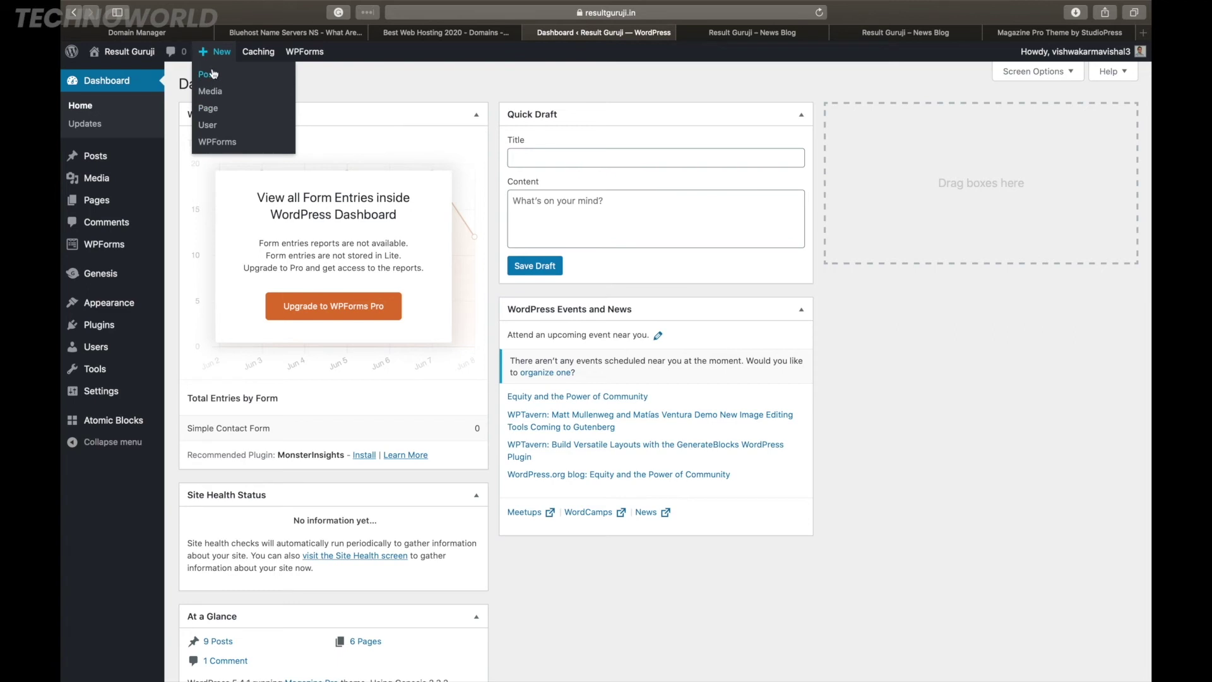
click(209, 112)
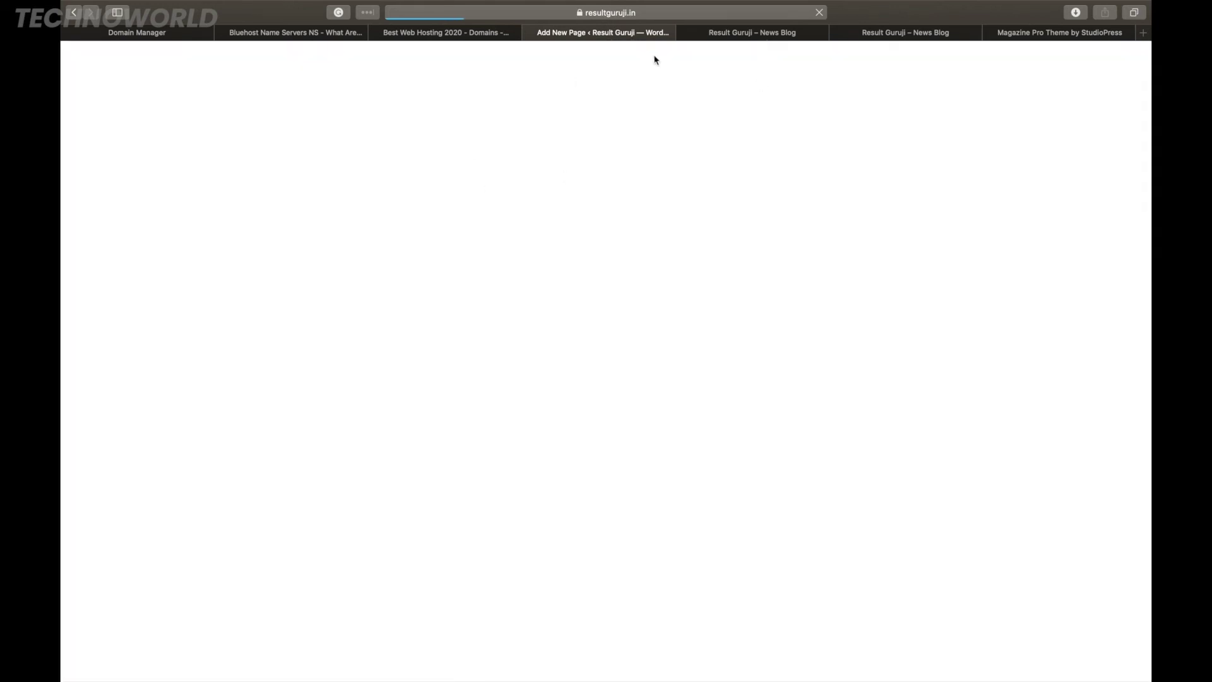
click(730, 36)
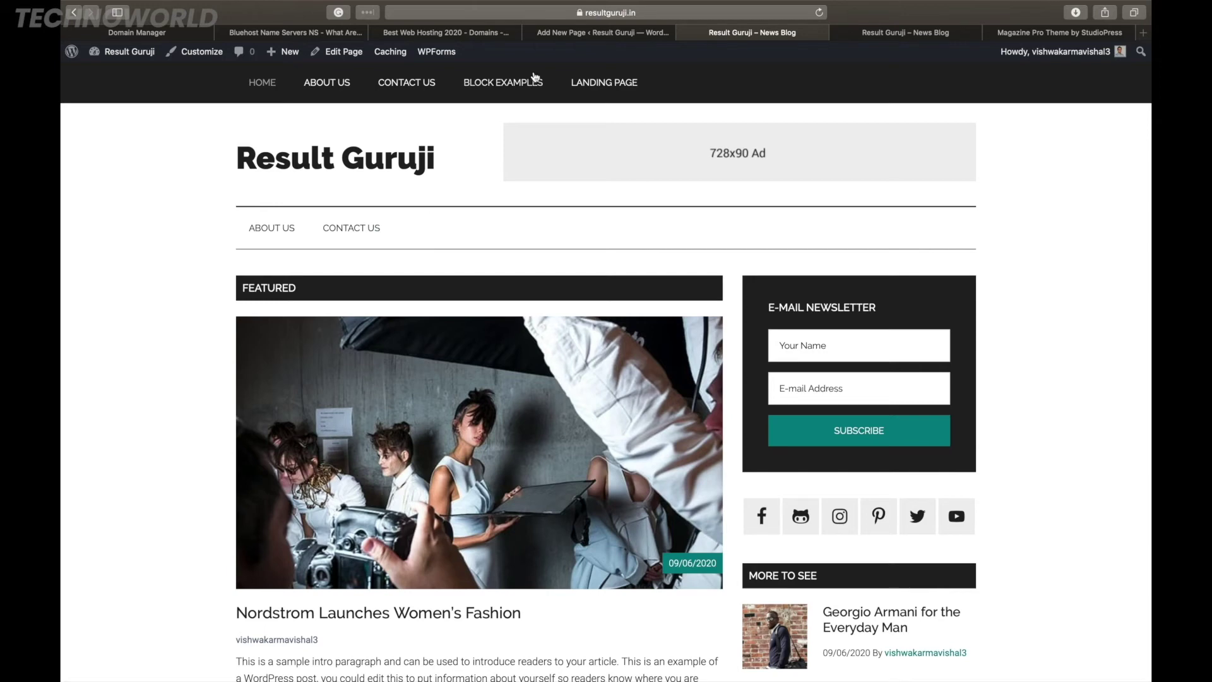
click(617, 33)
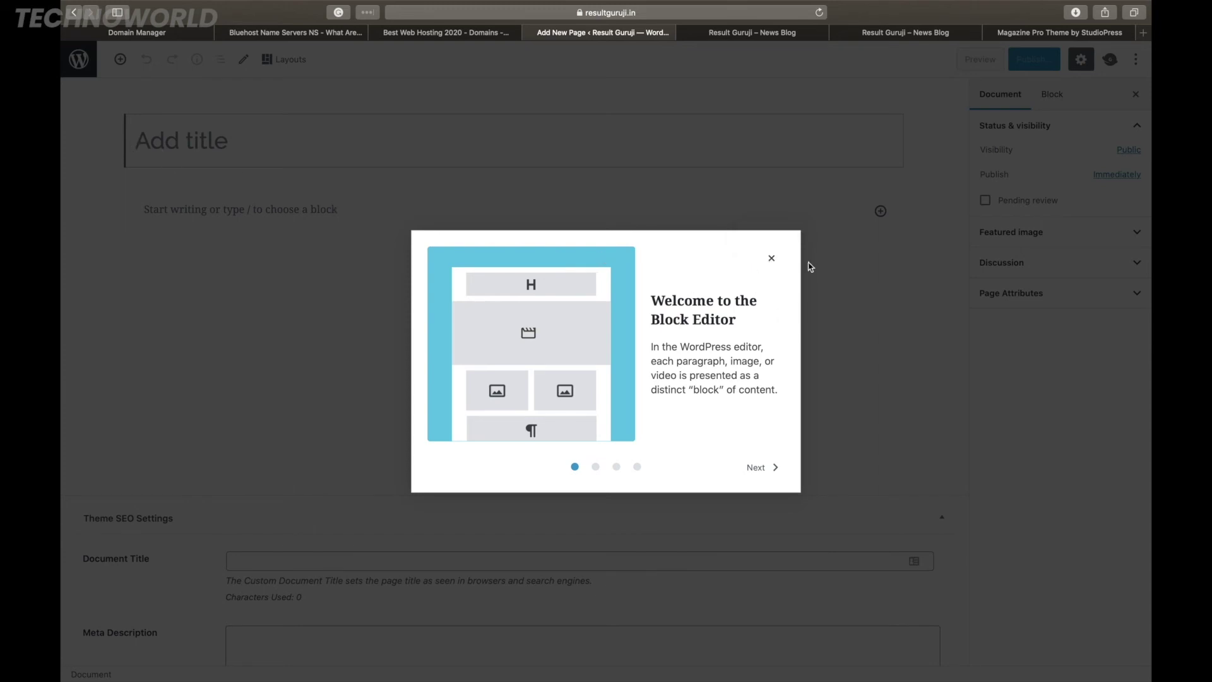
Go through the Block Editor welcome guide to its last page and close it.
click(764, 468)
click(764, 468)
click(764, 468)
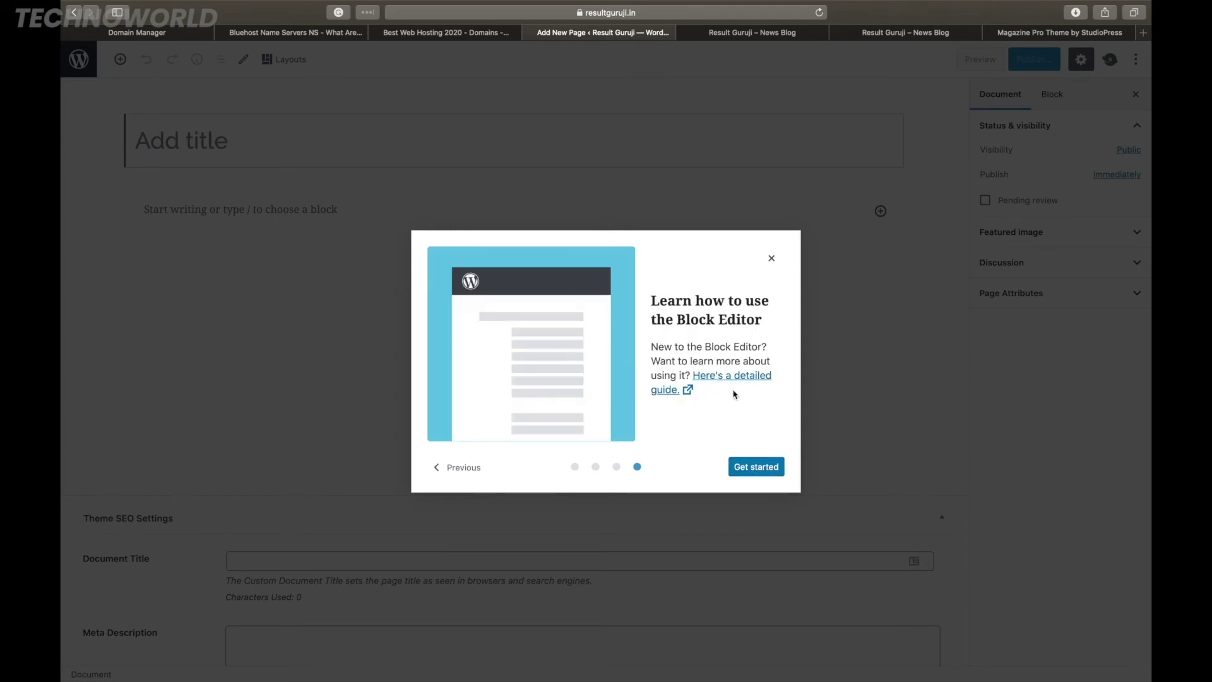
click(750, 467)
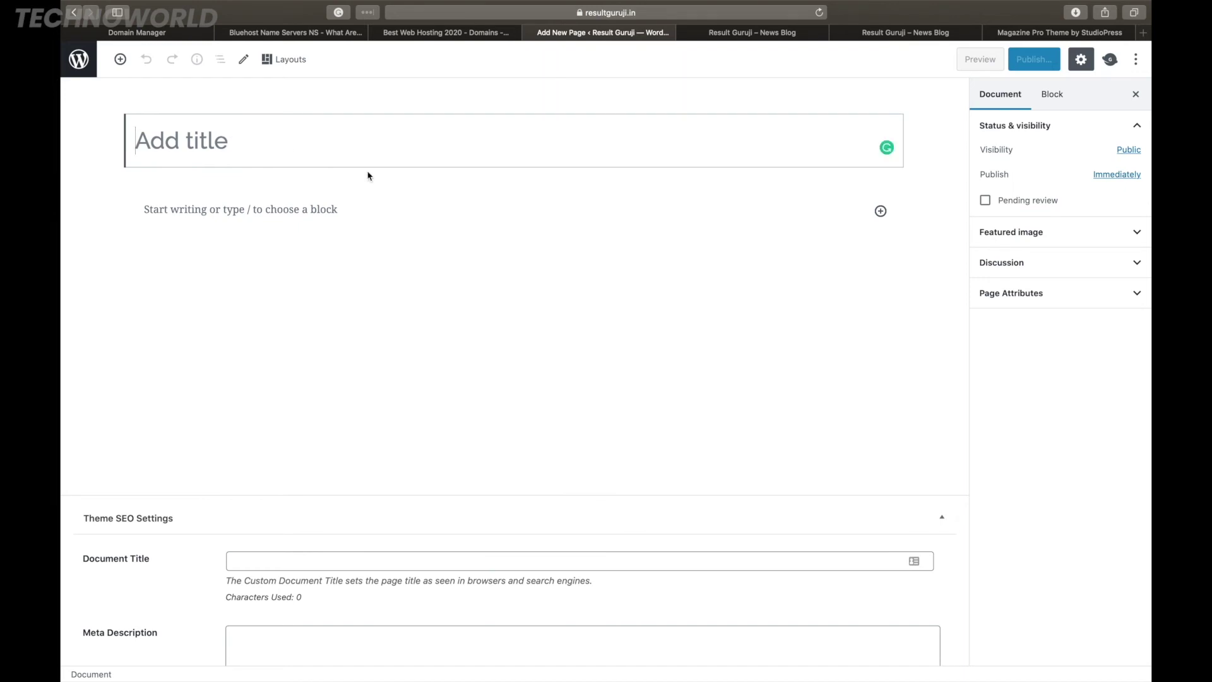
Title the new page "Services" and add a paragraph reading "Hello everyone", followed by an empty block.
text(Services)
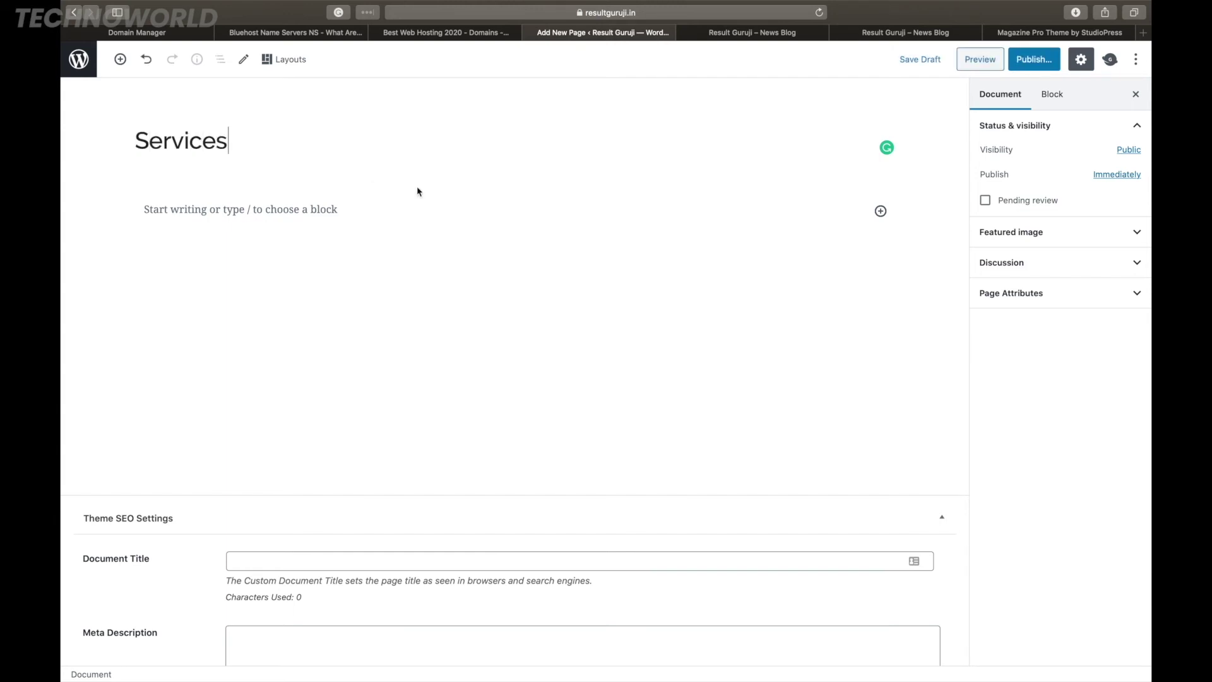
key(Return)
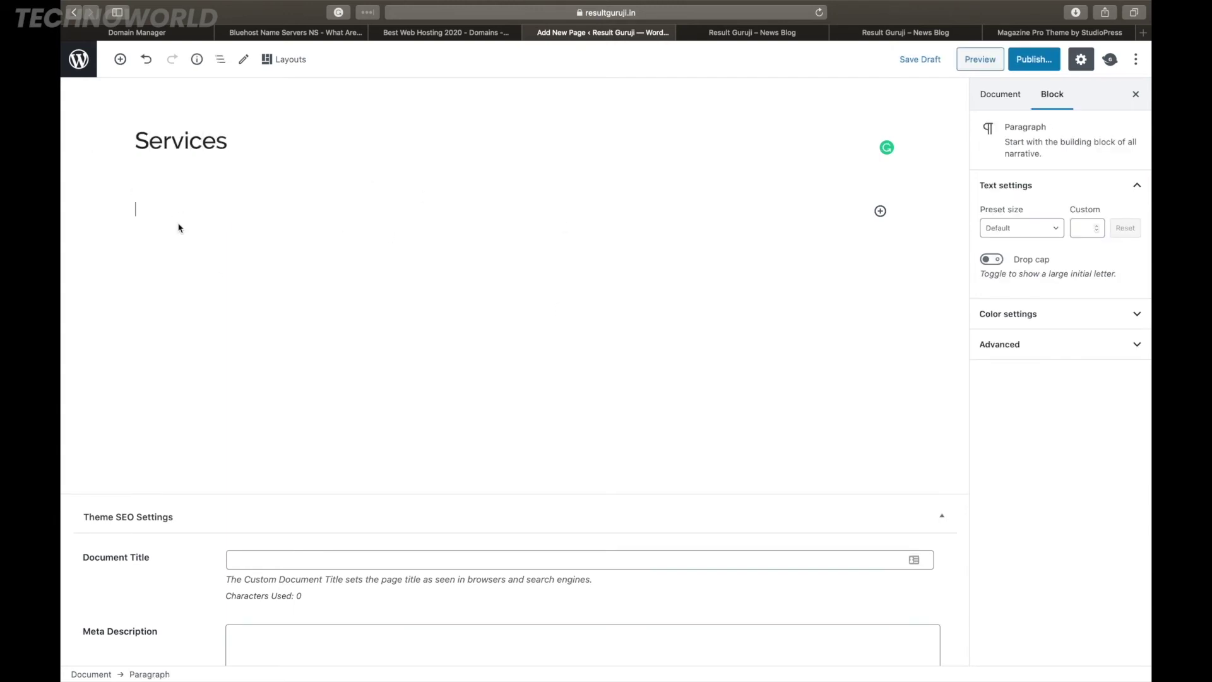
text(Hello everyone)
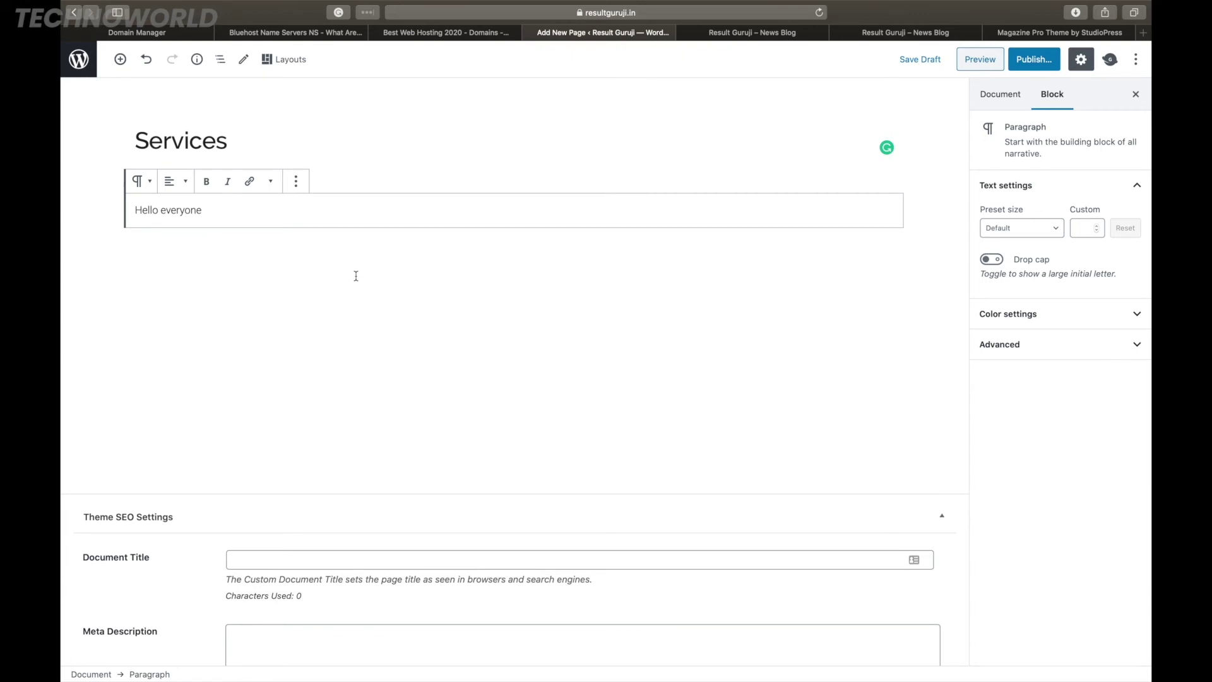
key(Return)
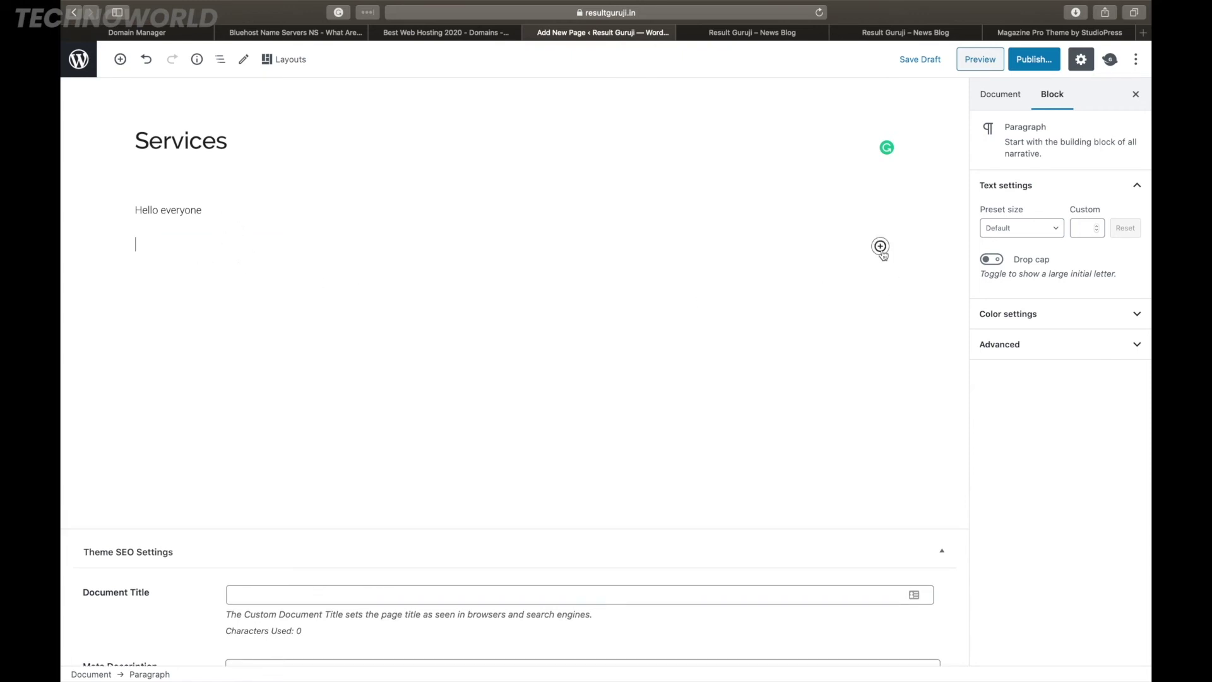
Examine the available content blocks for the empty block, including the most used and common ones and the remaining categories.
click(881, 246)
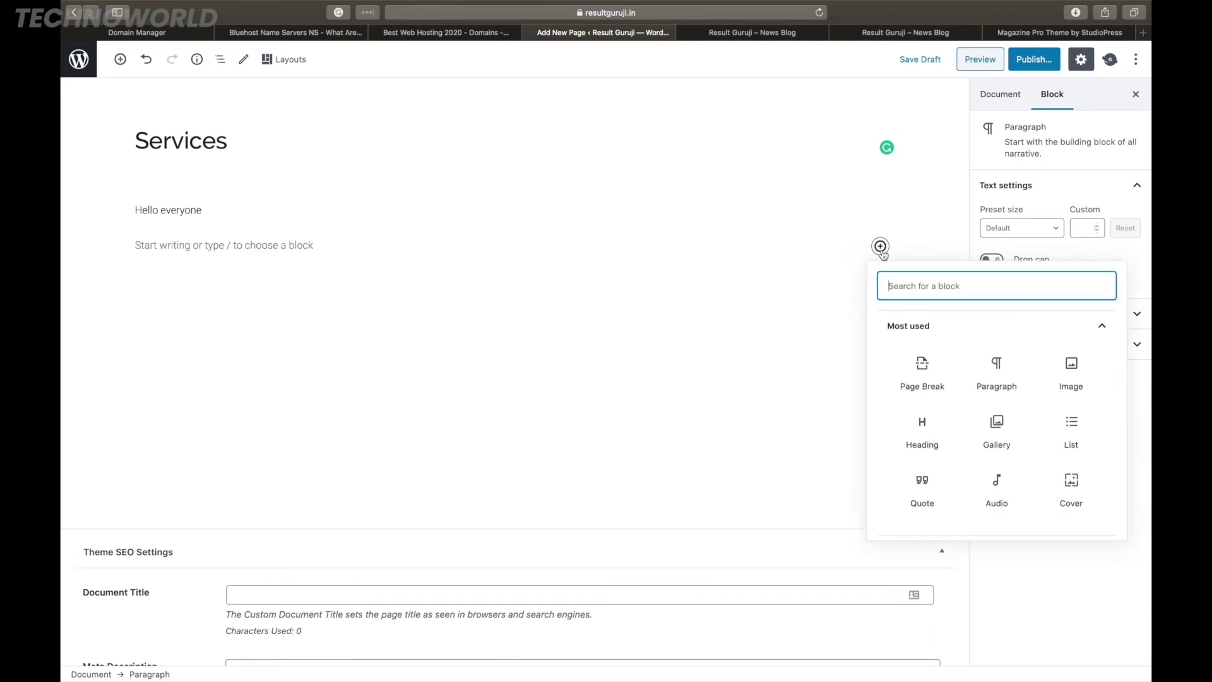
scroll(976, 430, down, 3)
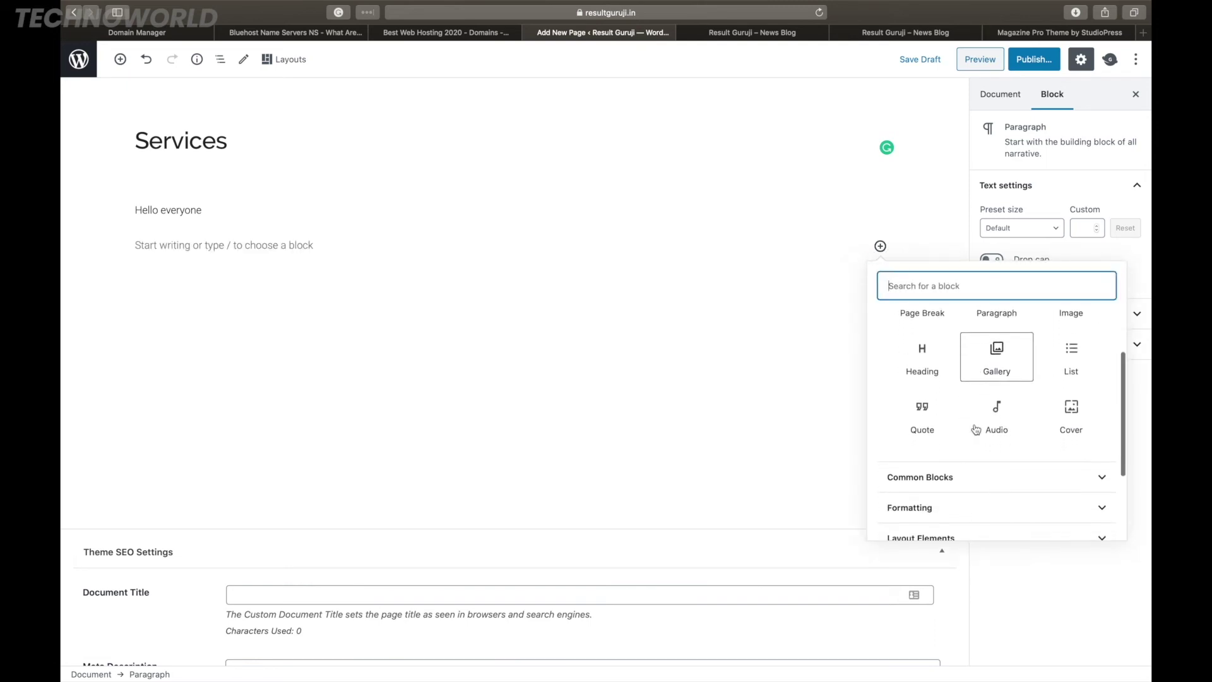
scroll(976, 429, up, 1)
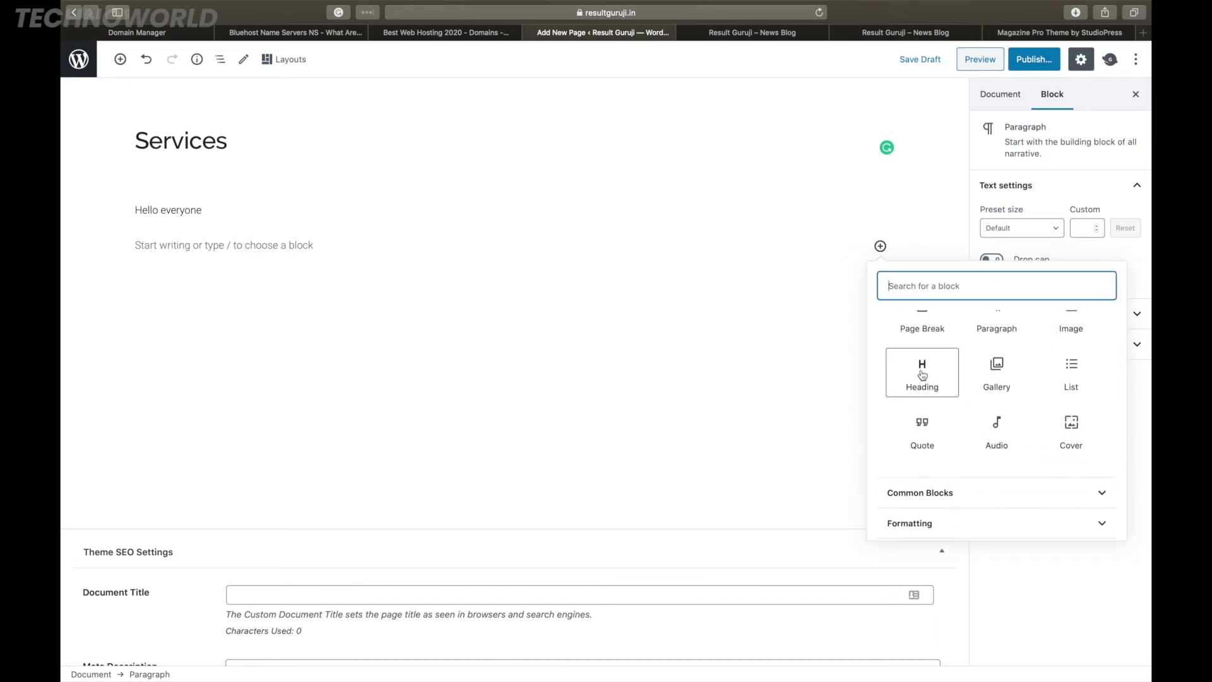
scroll(1000, 378, up, 1)
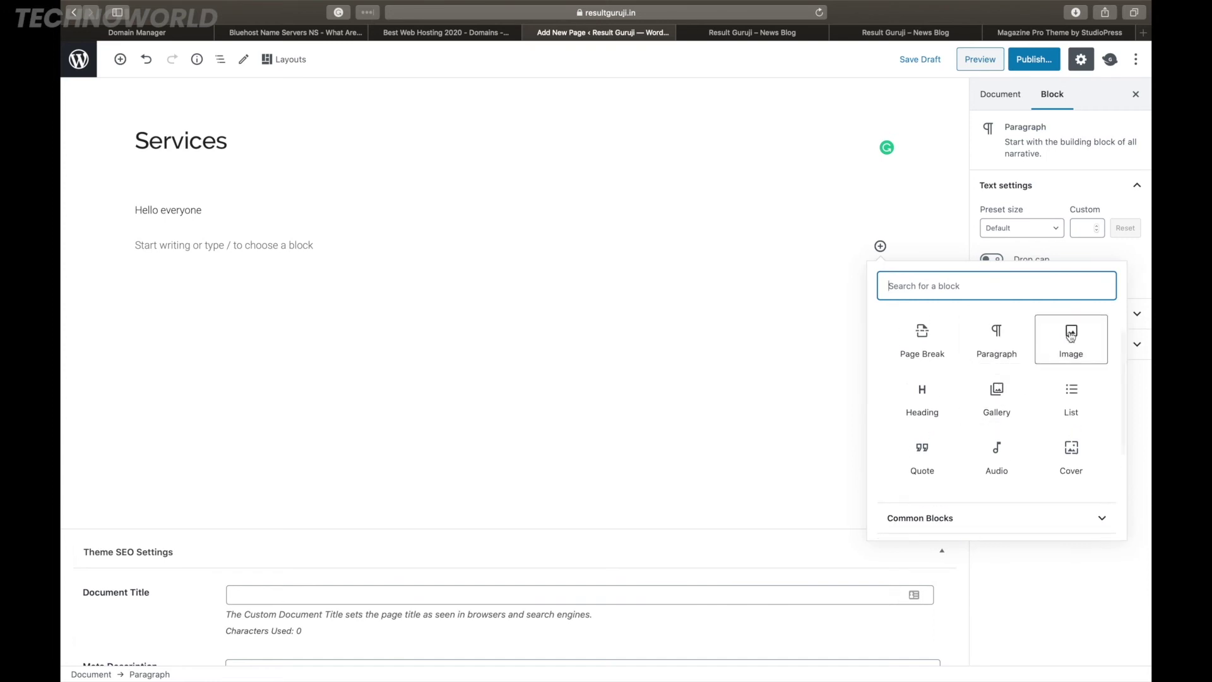
scroll(999, 428, down, 1)
scroll(999, 428, down, 2)
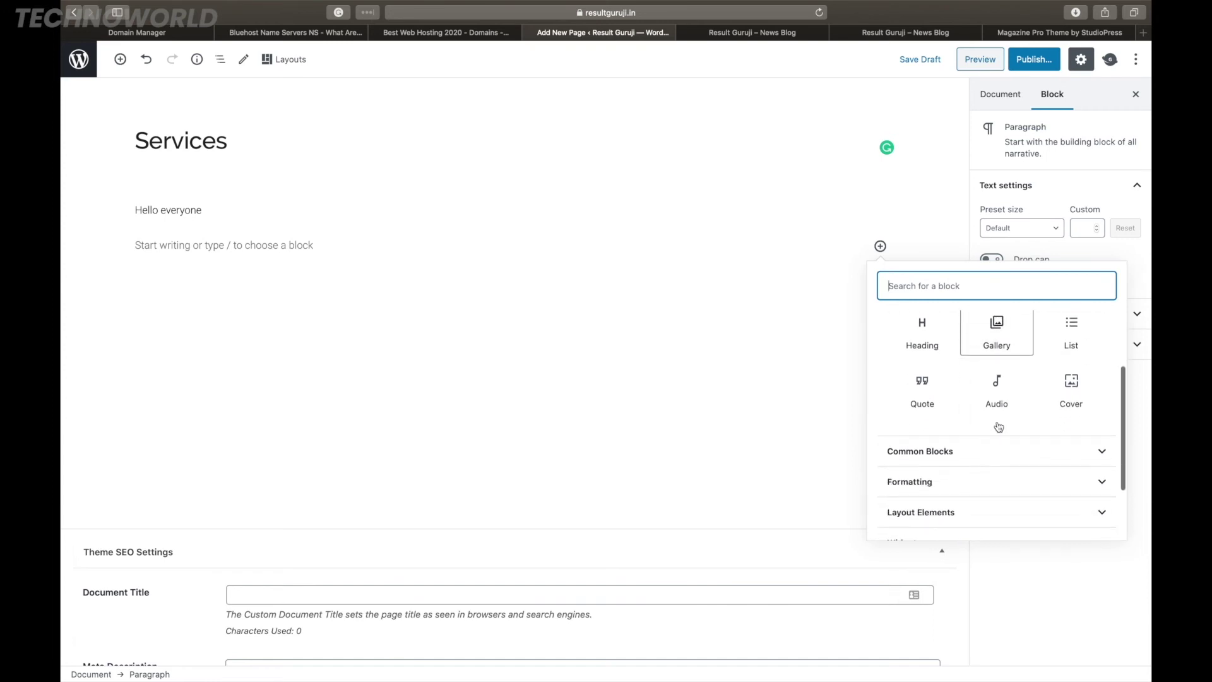
click(1088, 455)
scroll(998, 442, down, 4)
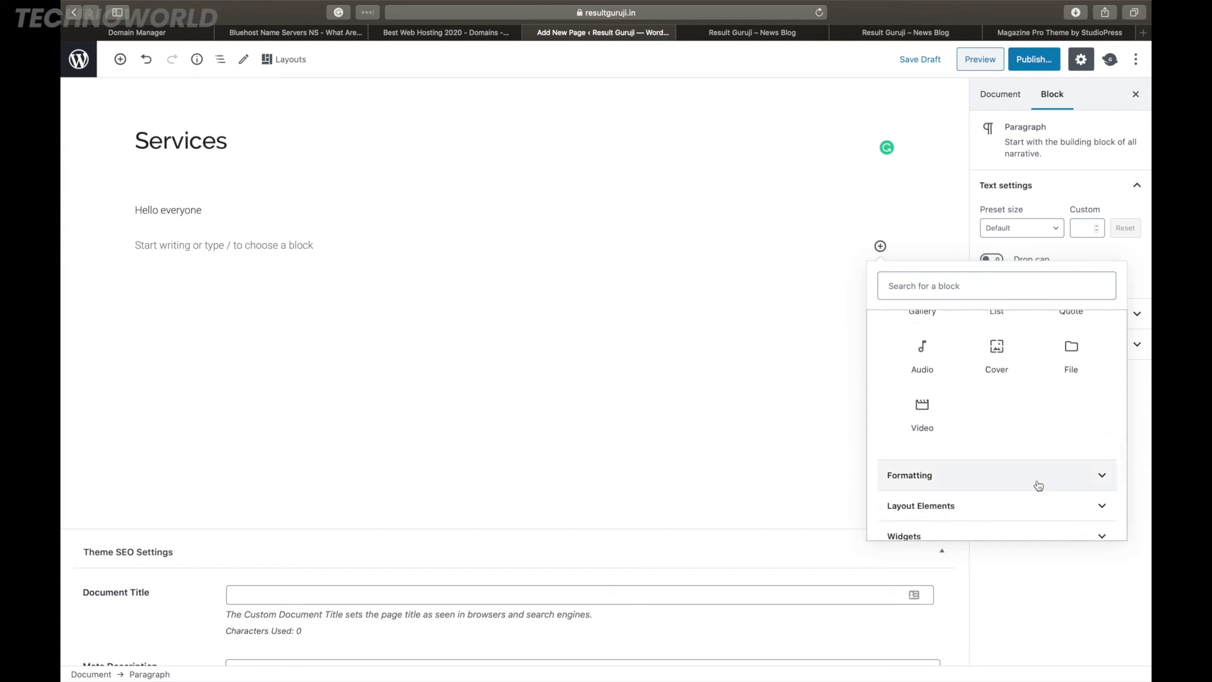
scroll(1039, 485, down, 2)
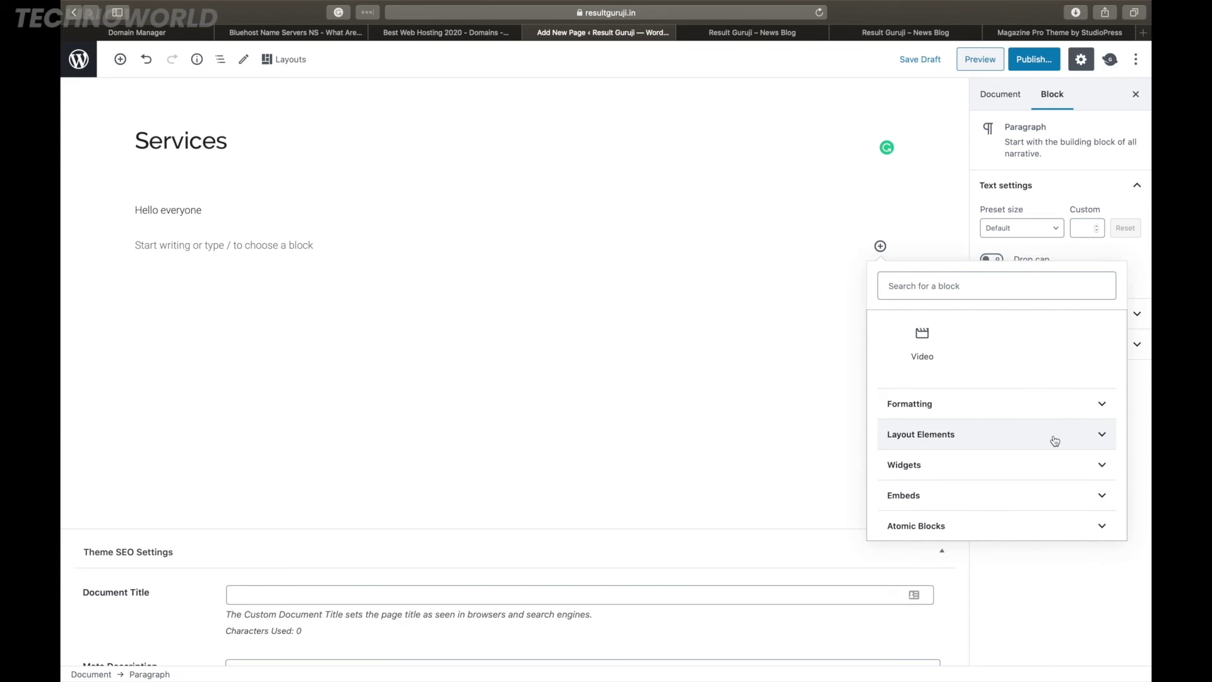
click(399, 294)
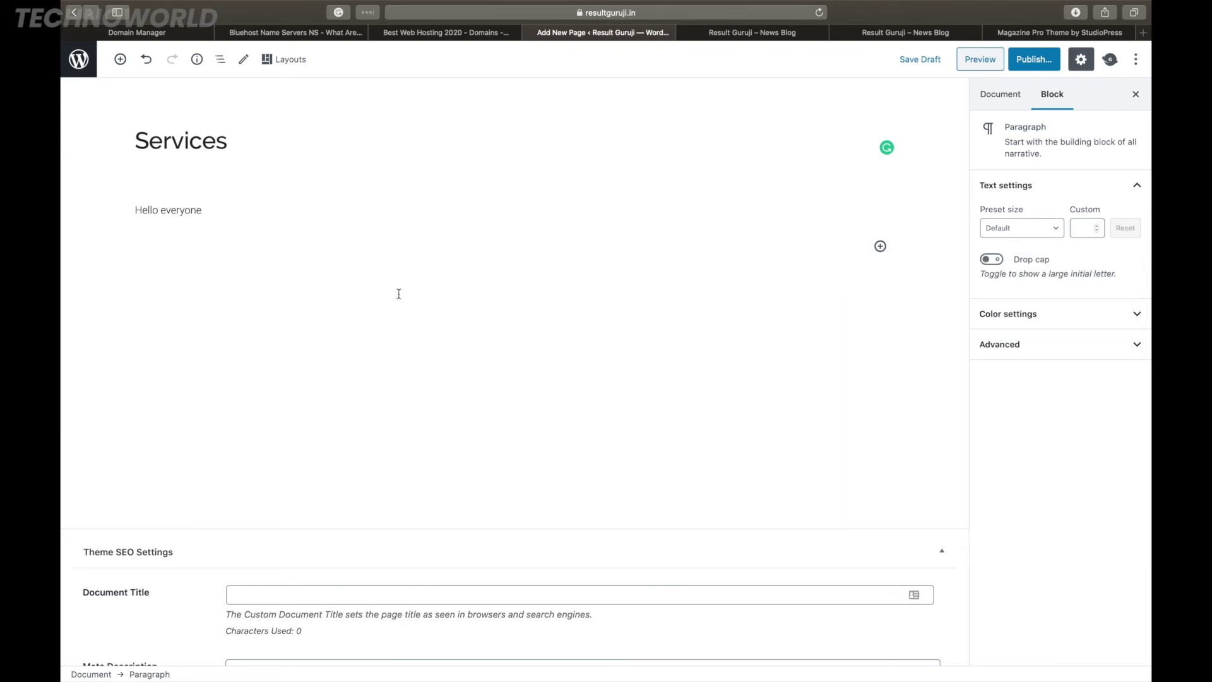
Publish the Services page and check it on the live site before returning to the editor.
click(1036, 63)
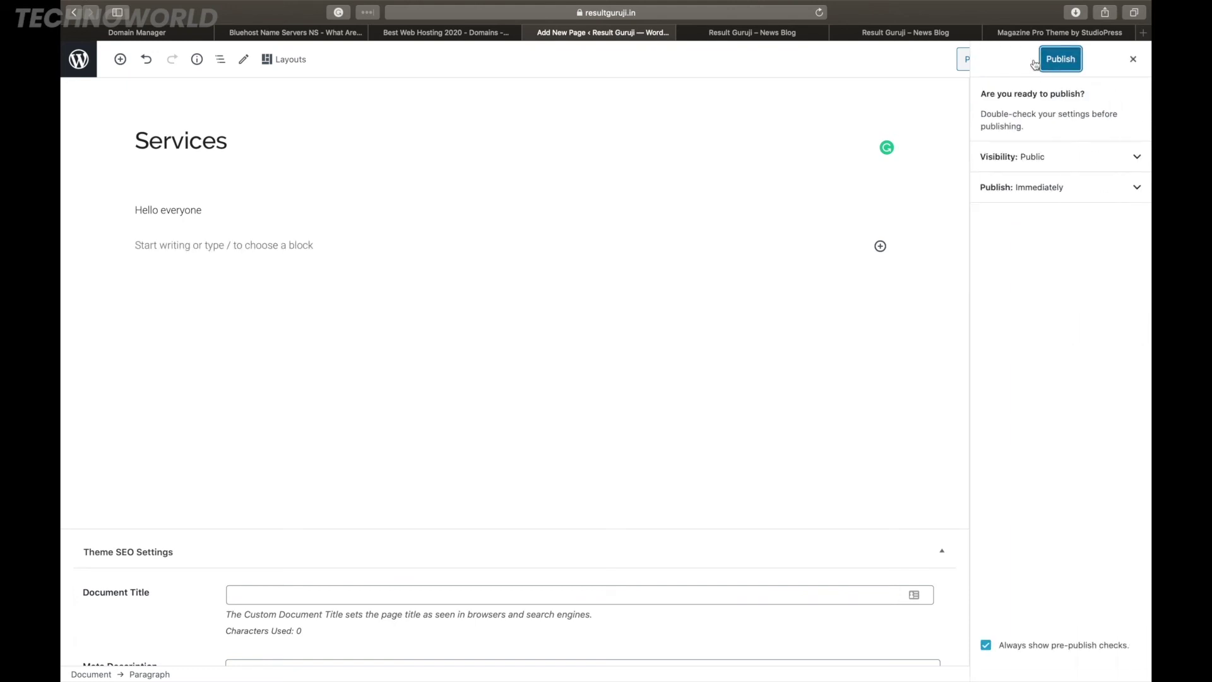
click(1066, 63)
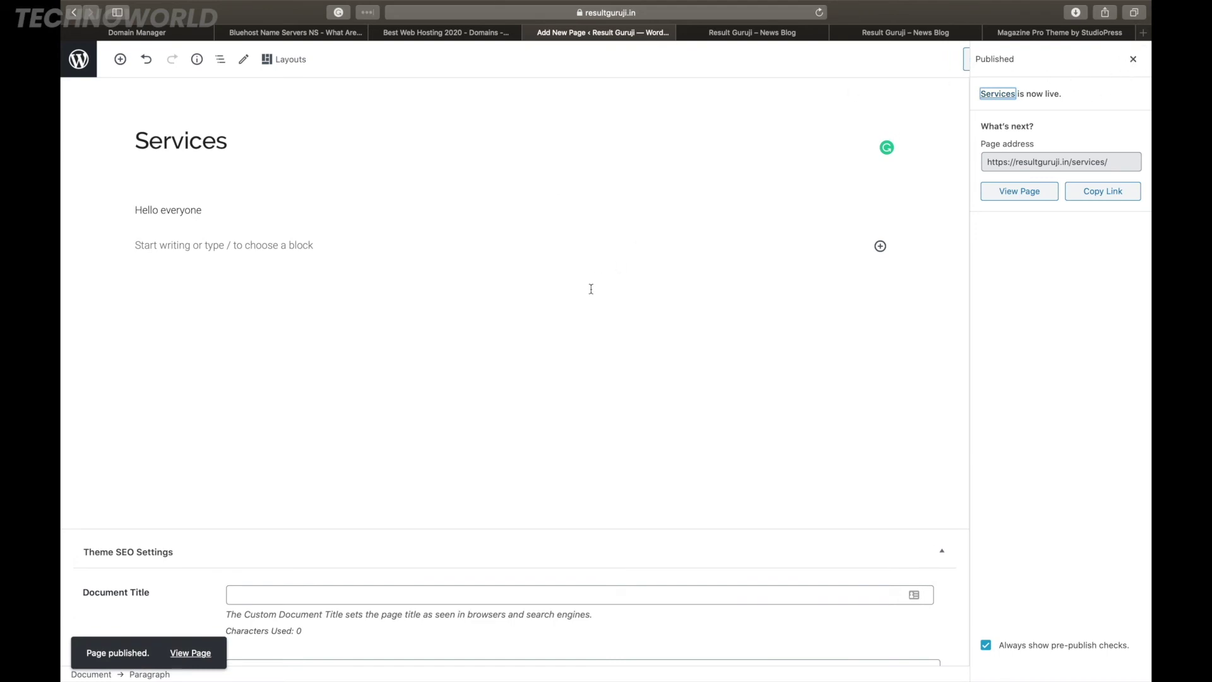
click(1016, 194)
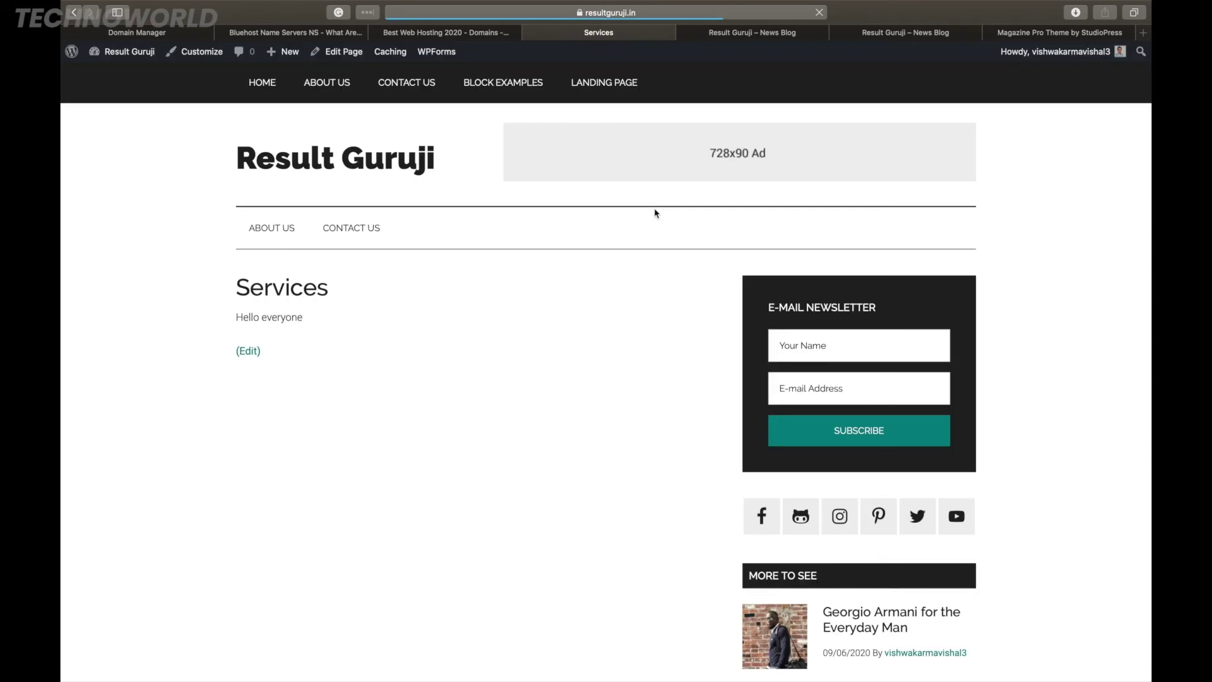
scroll(441, 418, down, 5)
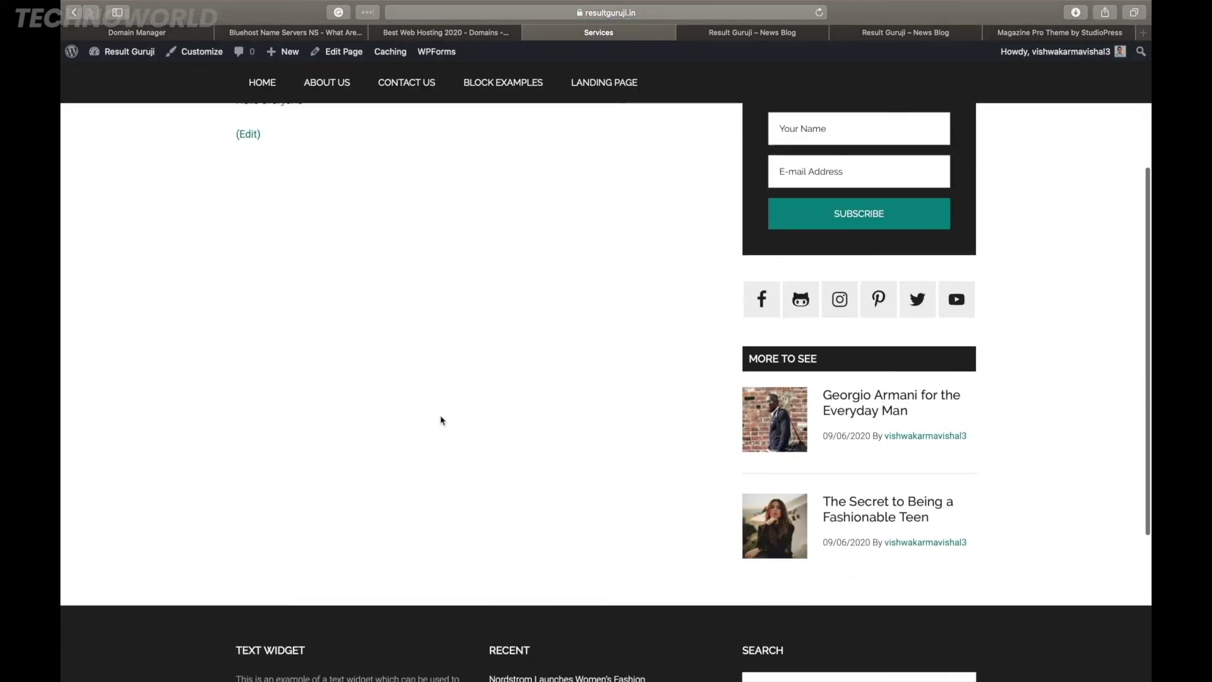
scroll(441, 379, up, 5)
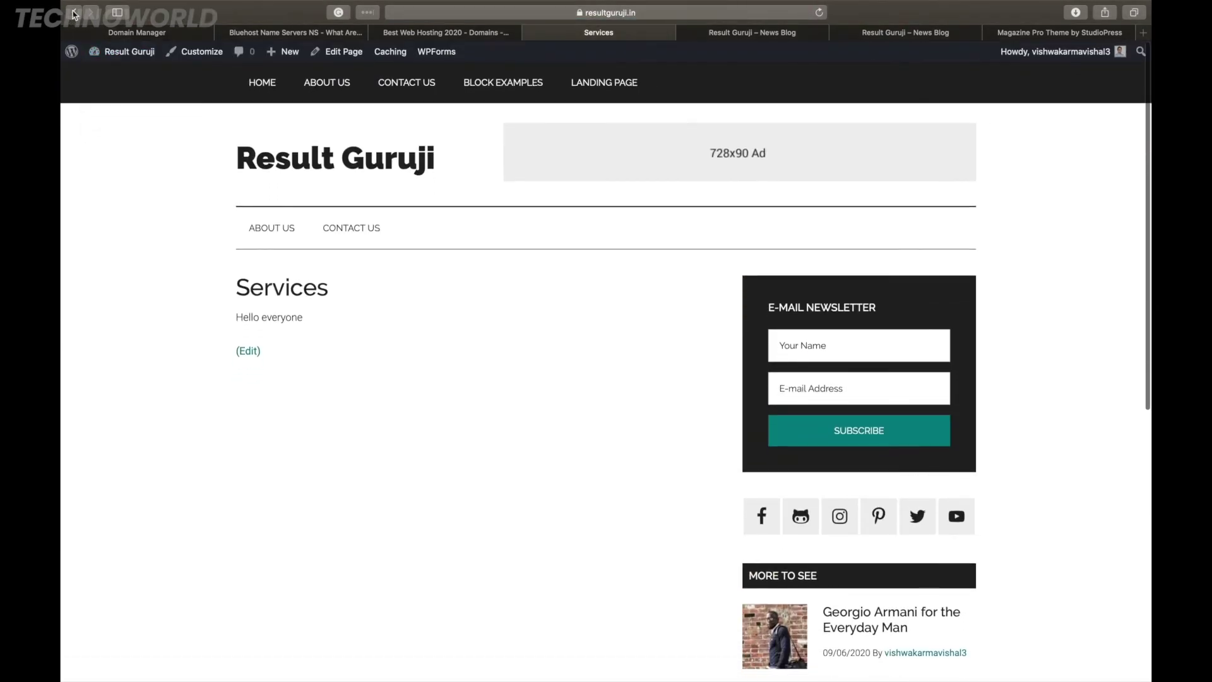
click(73, 12)
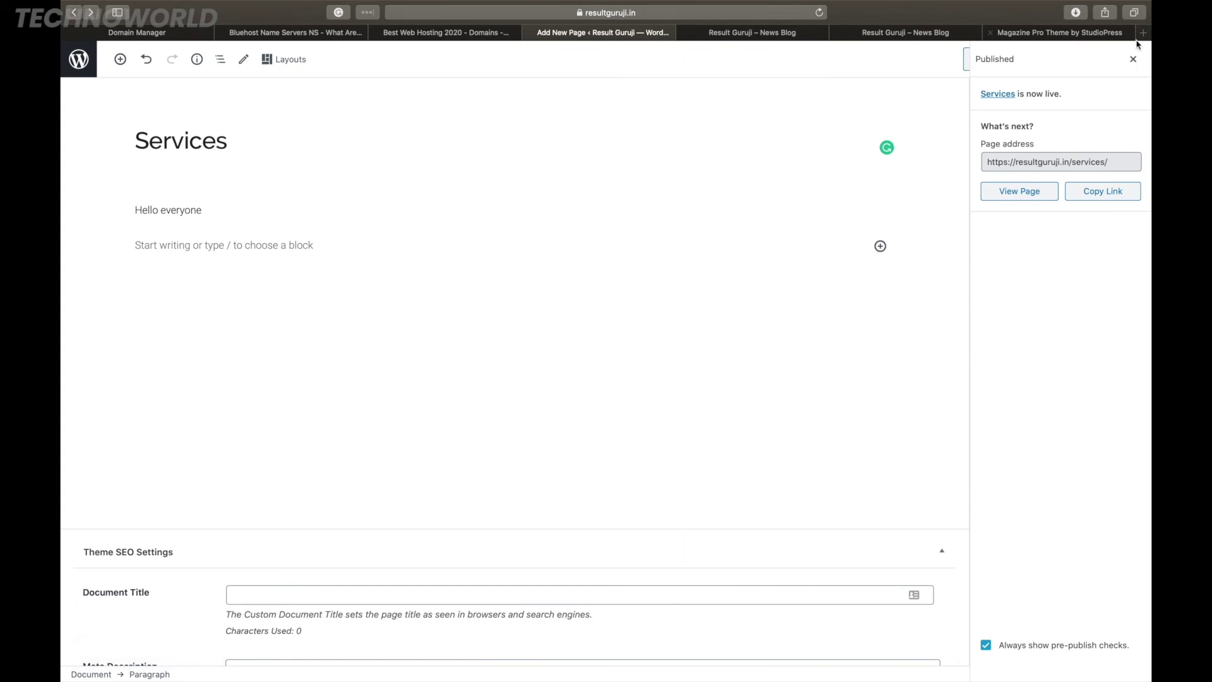
click(1133, 60)
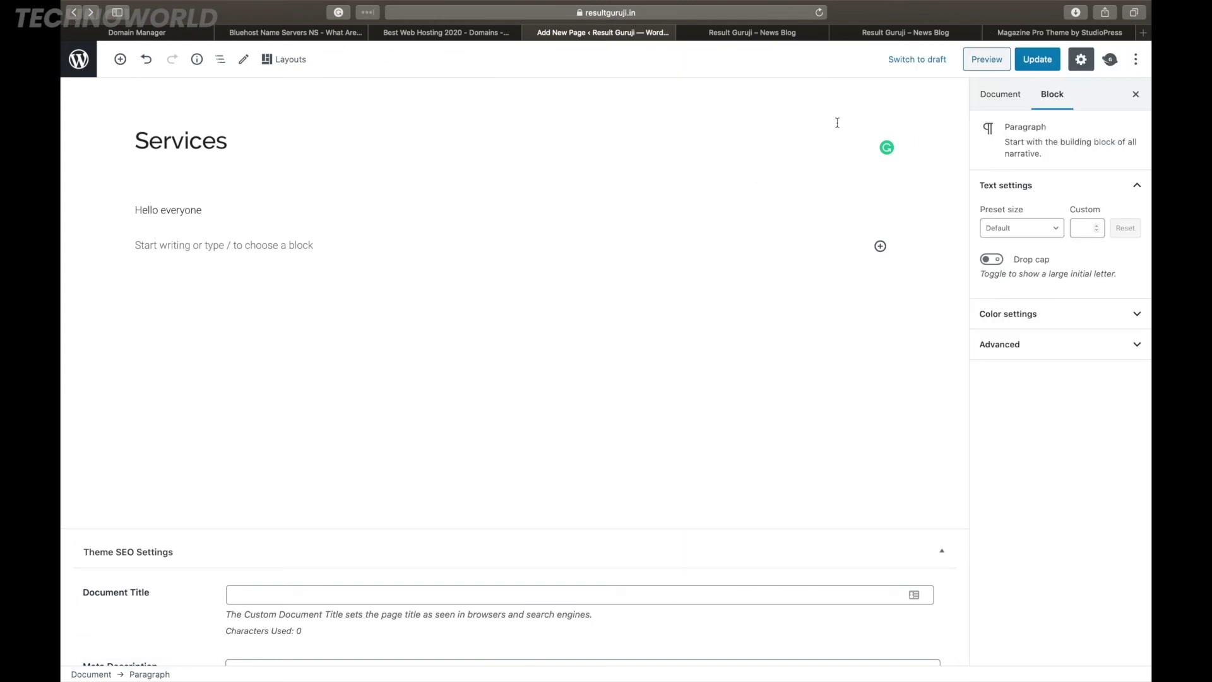
Insert a Heading block below the "Hello everyone" paragraph on the Services page with the text "Hello result guruji".
click(233, 250)
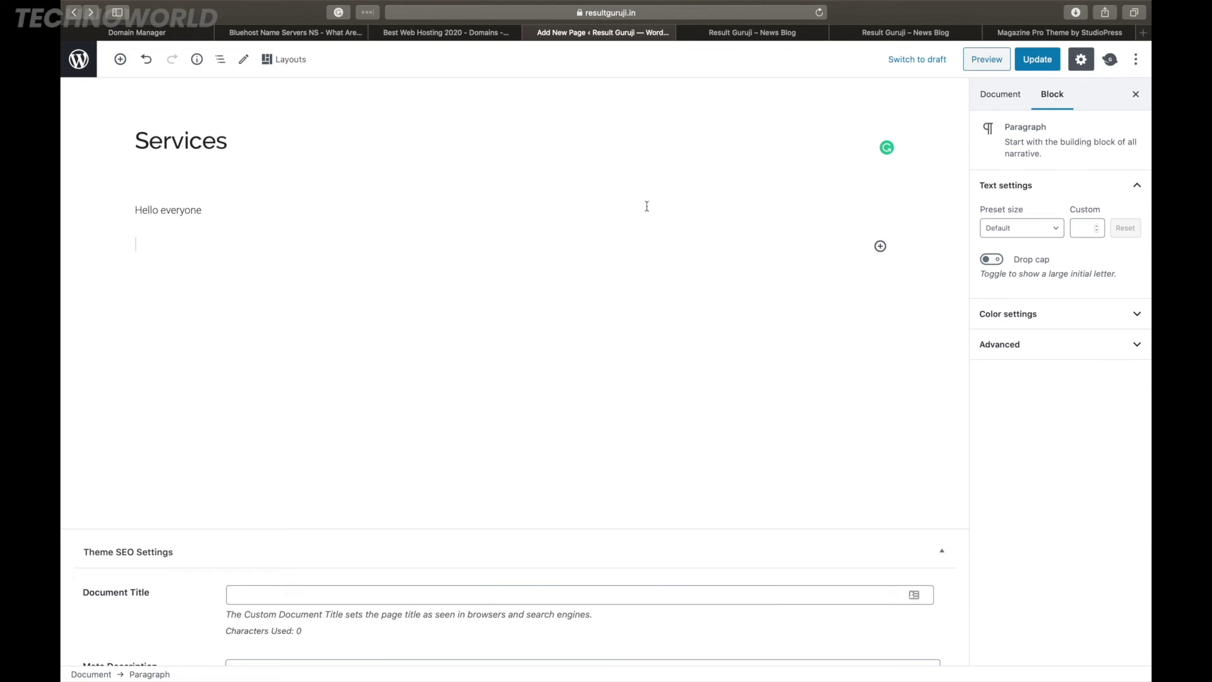
text(/)
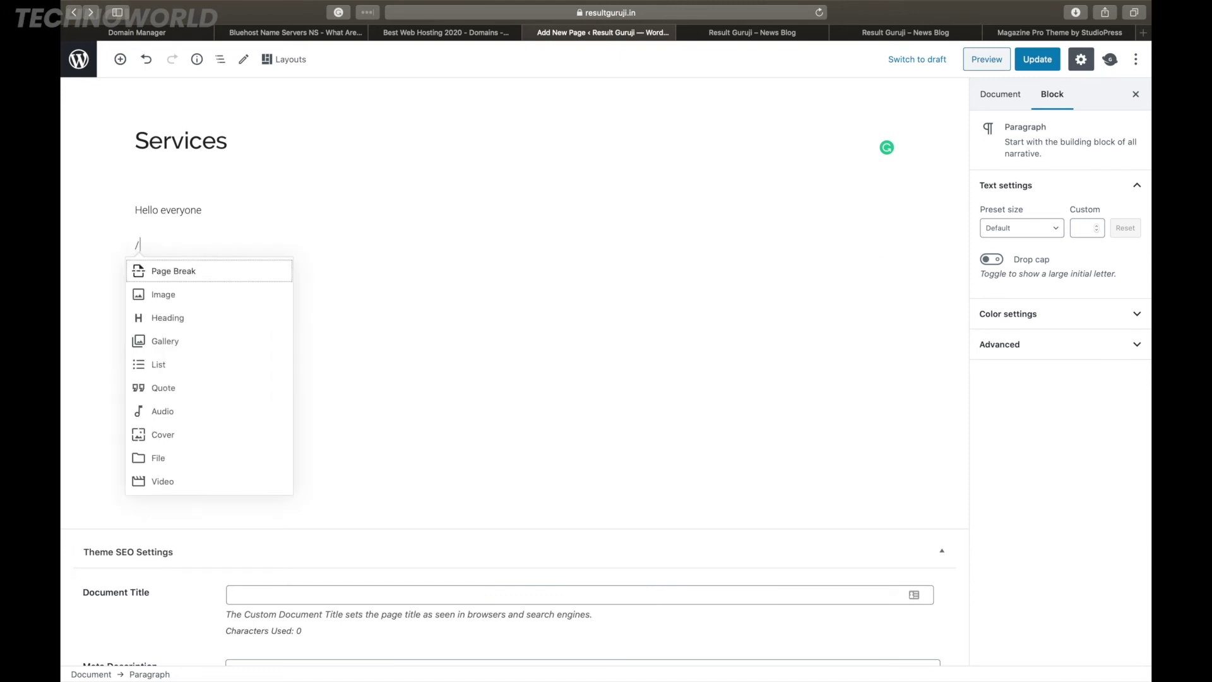
key(BackSpace)
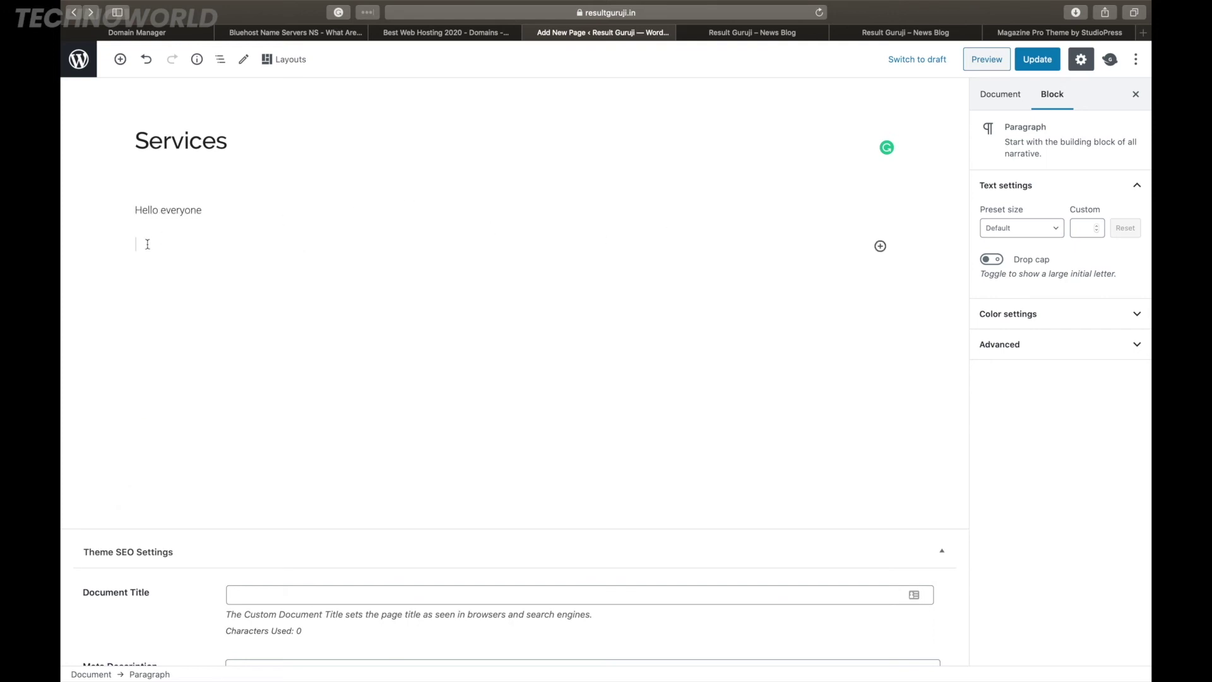
text(/)
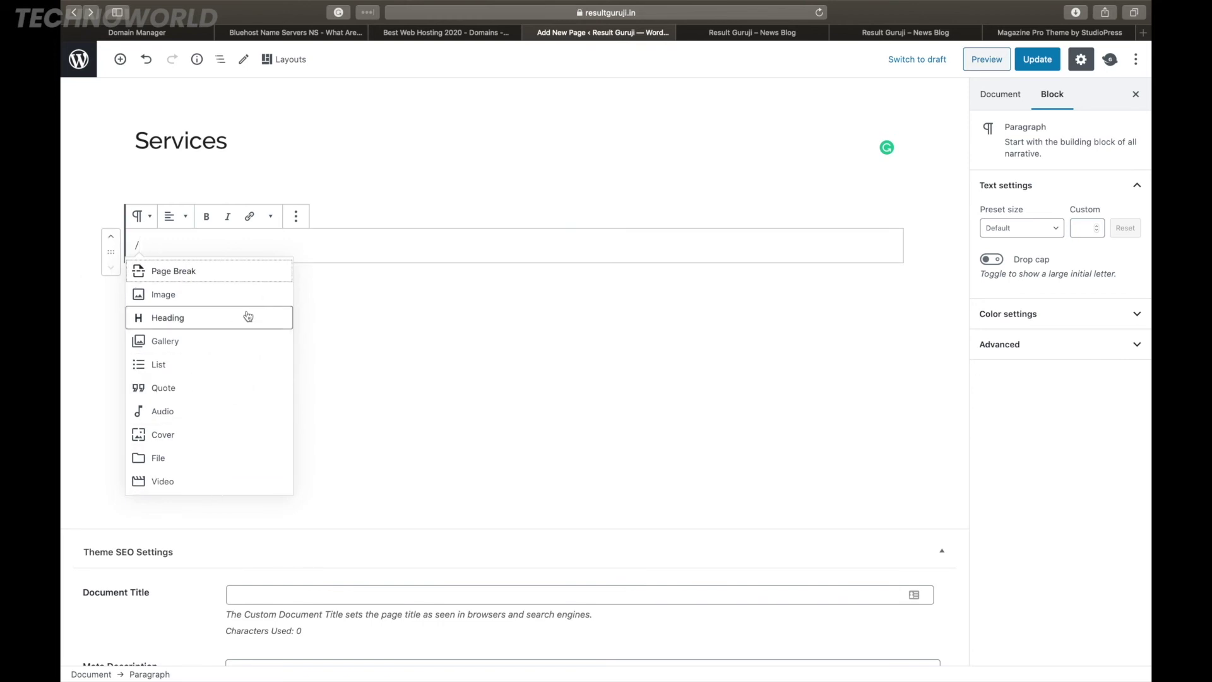
text(head)
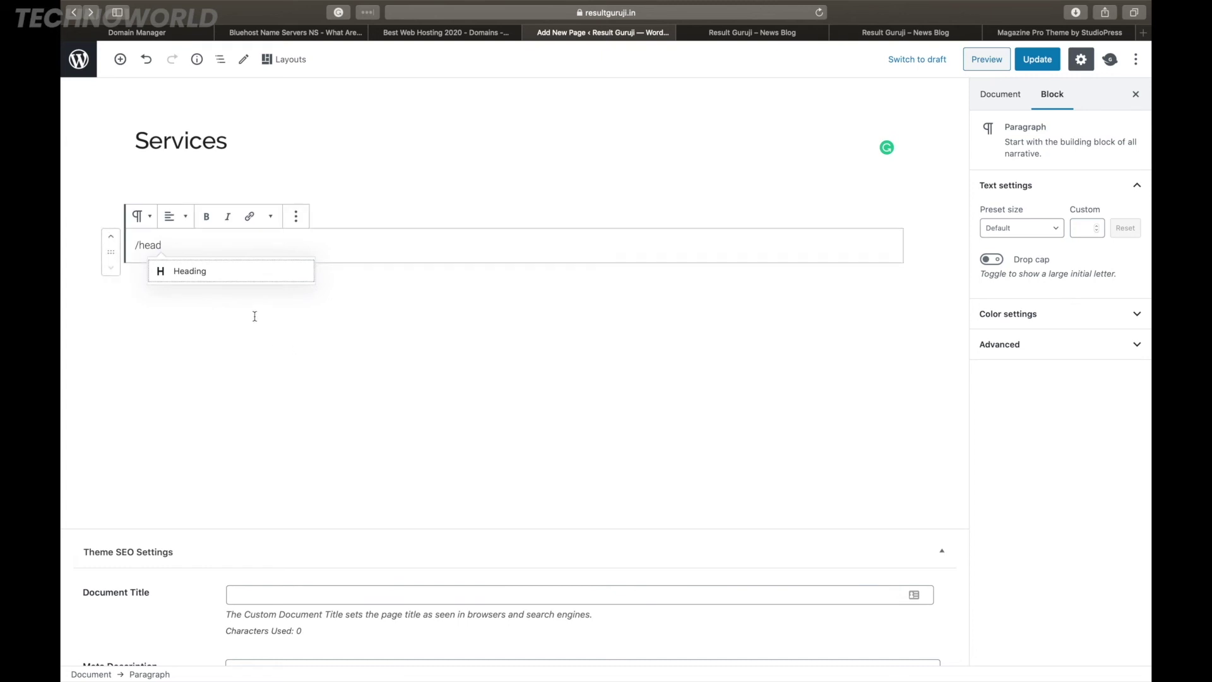
click(239, 273)
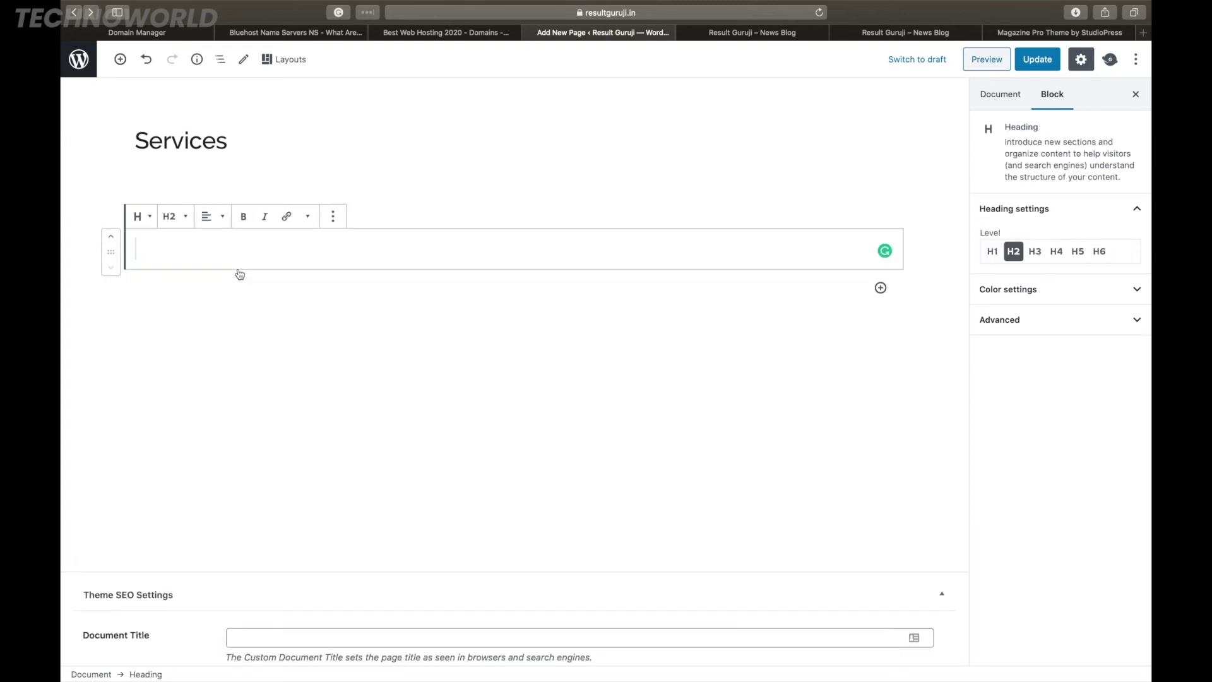
text(Hello )
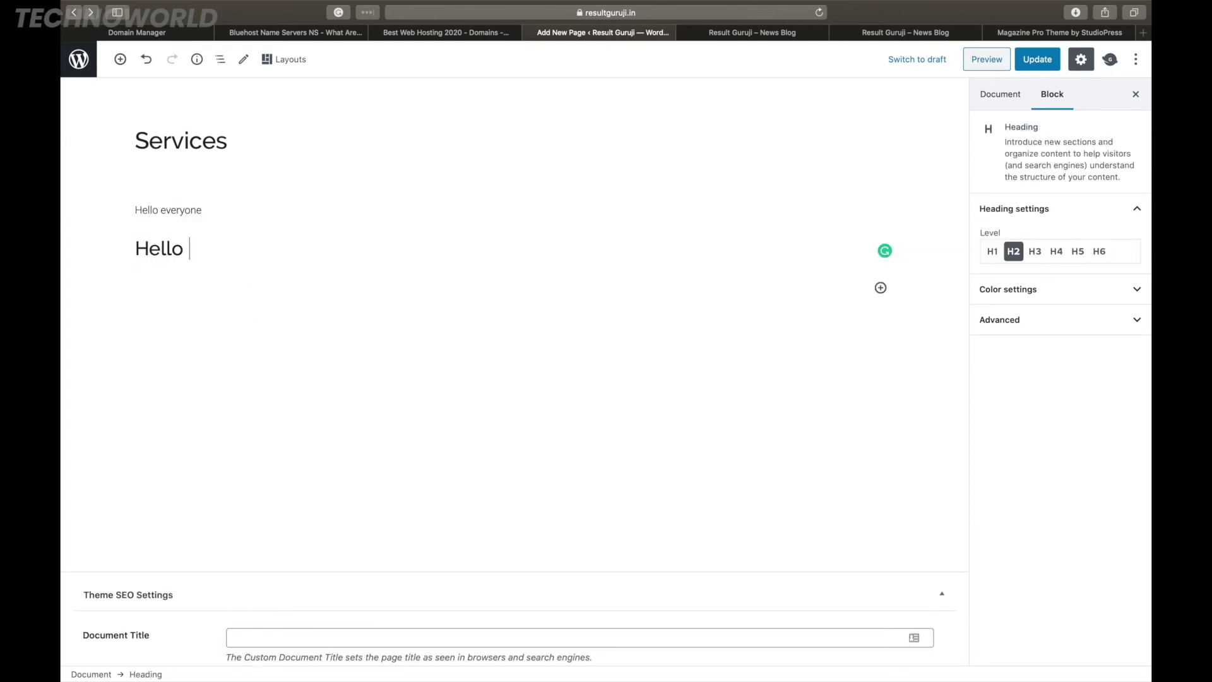
text(result guruji)
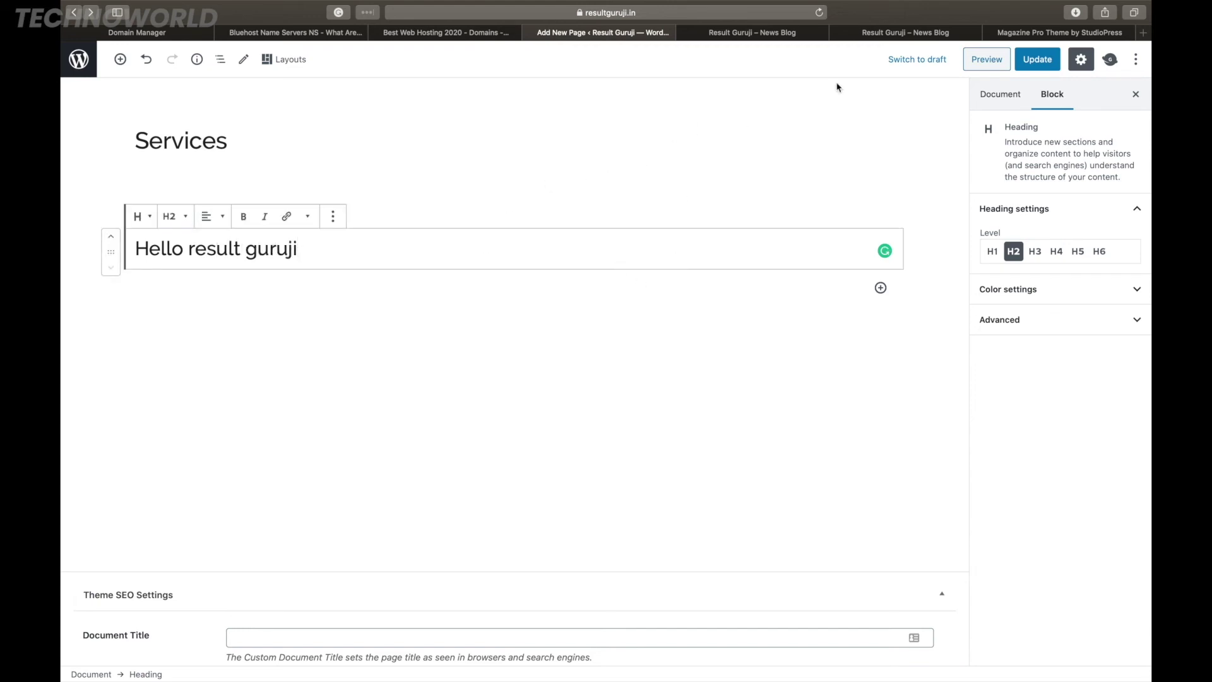
Preview the Services page with its new heading, and update the published page from the editor.
click(990, 62)
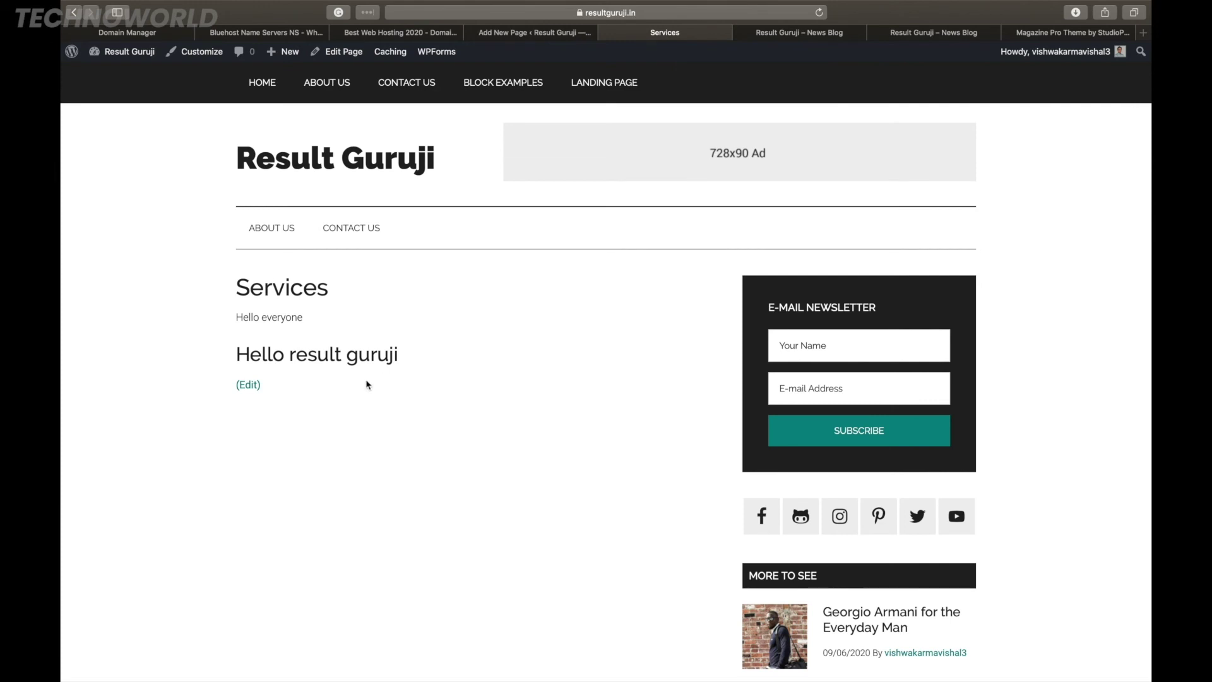
scroll(366, 379, down, 2)
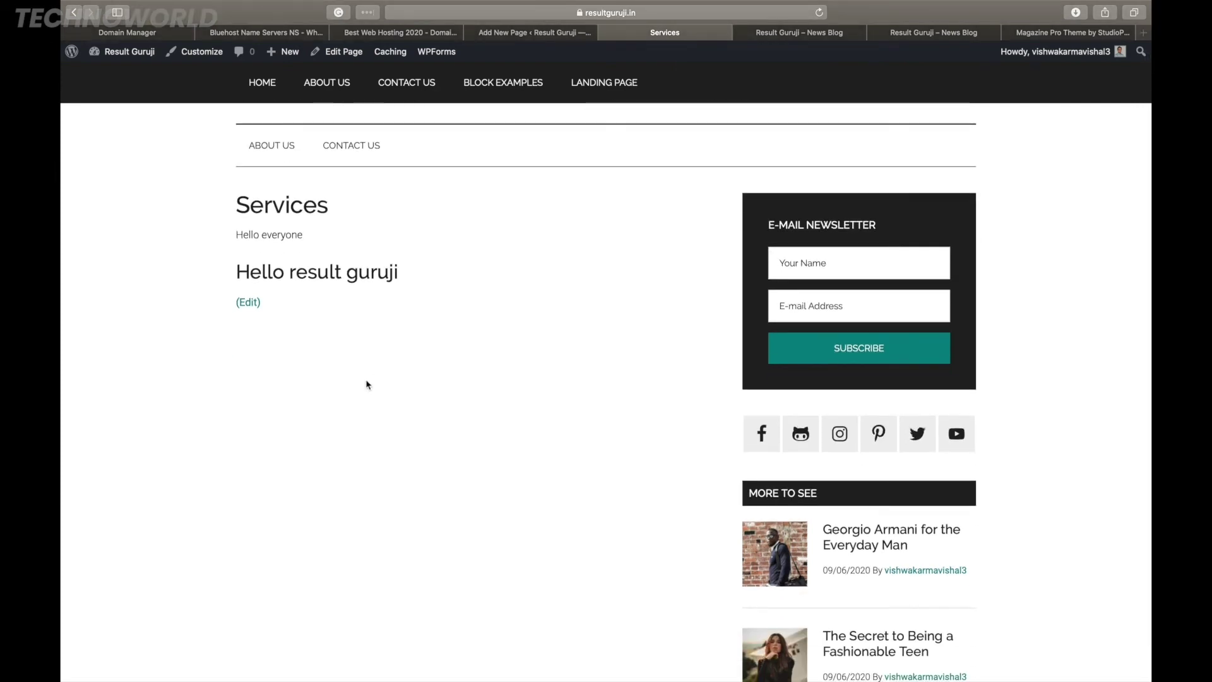
scroll(367, 385, down, 3)
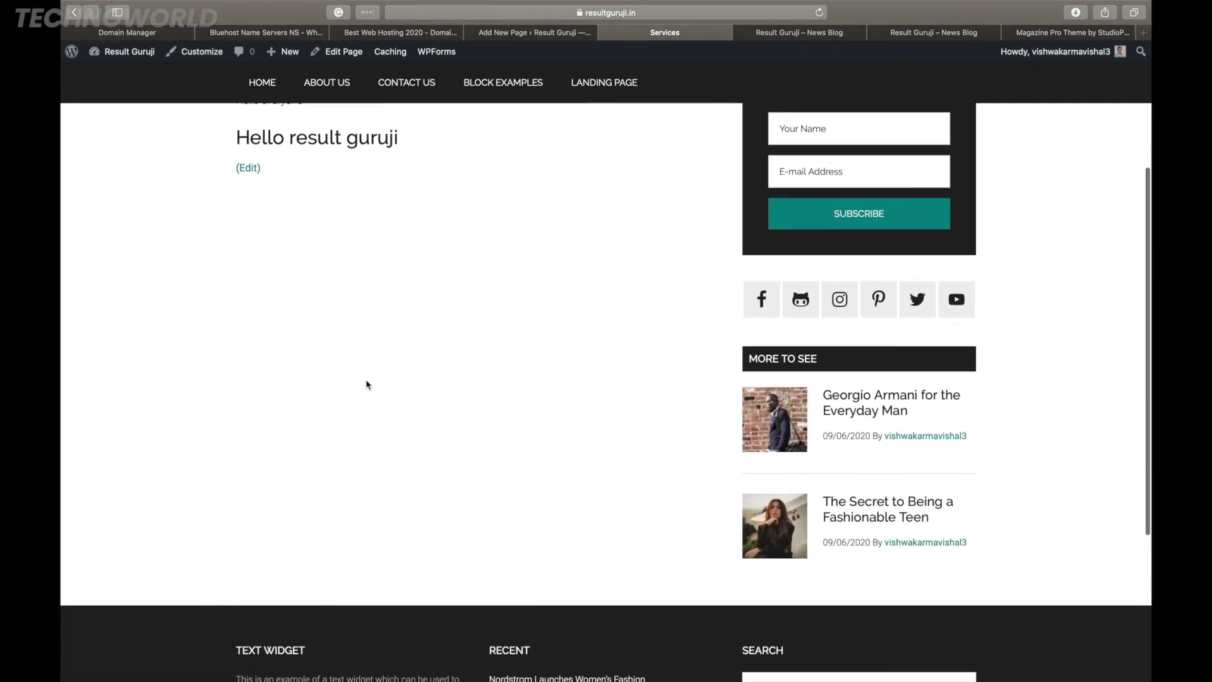
click(503, 33)
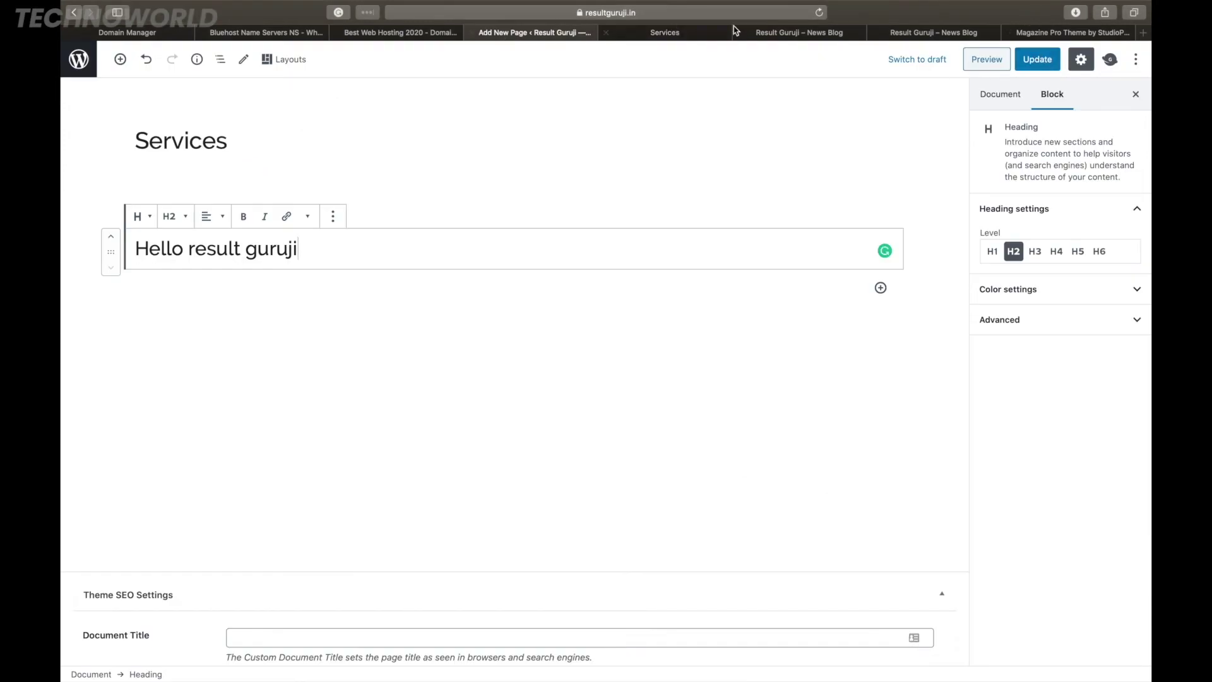
click(696, 36)
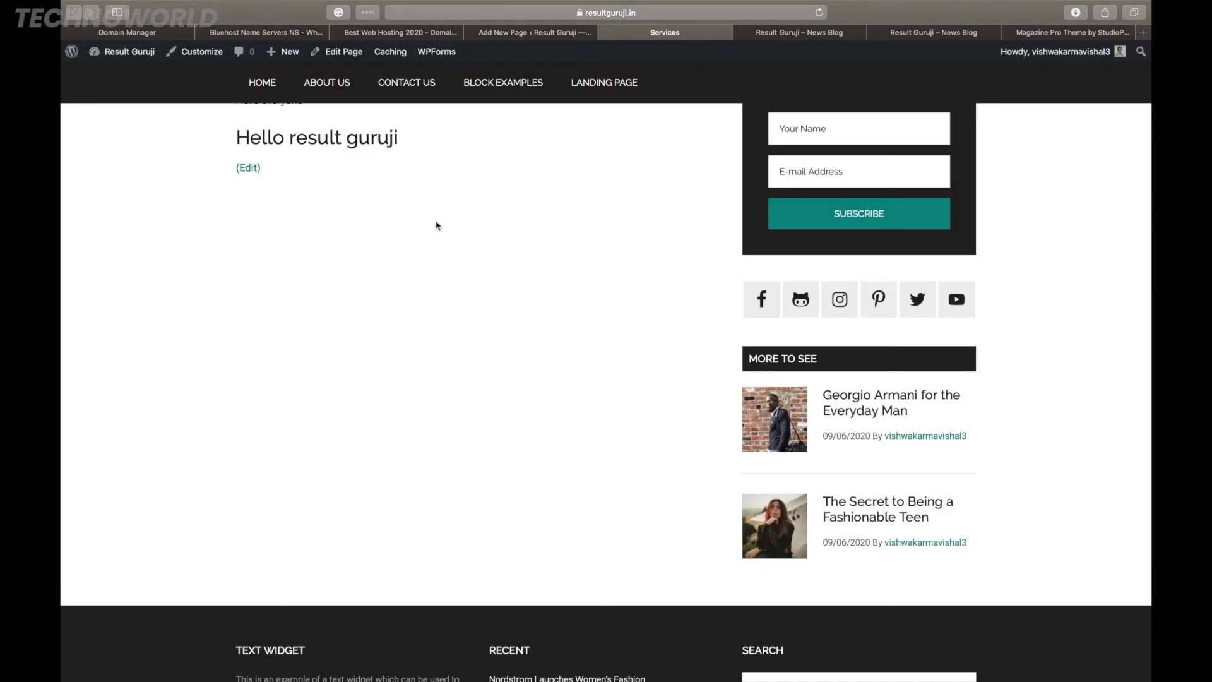
key(super+r)
click(546, 34)
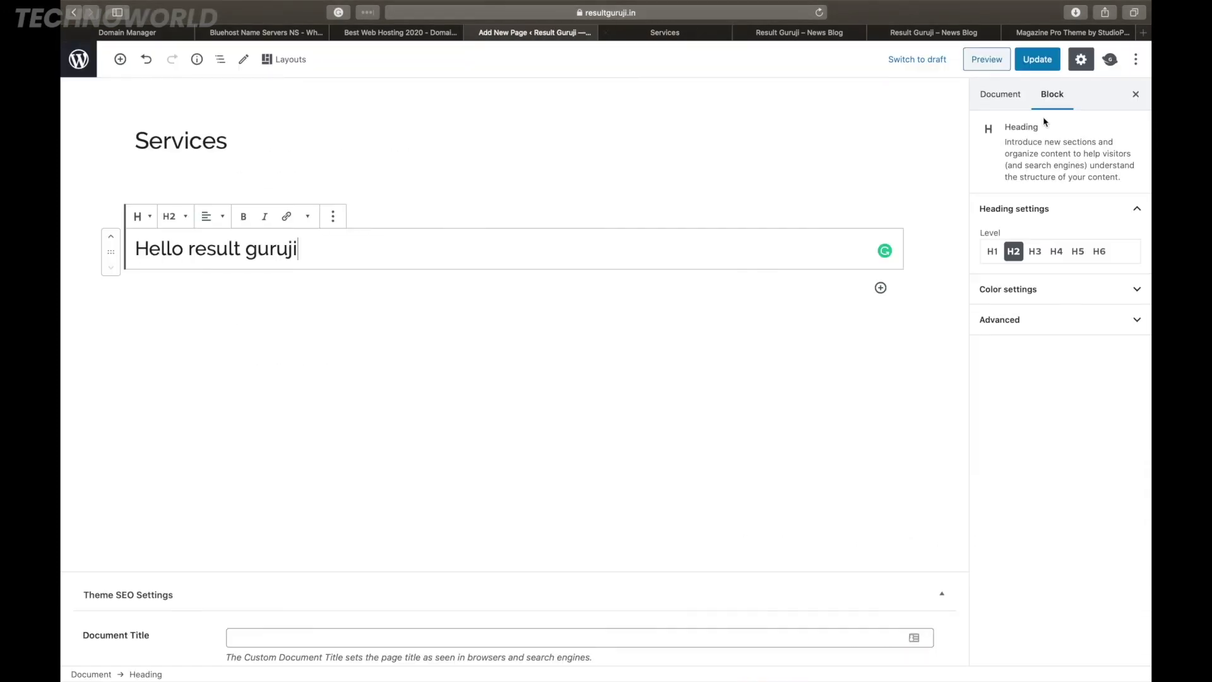
click(1055, 60)
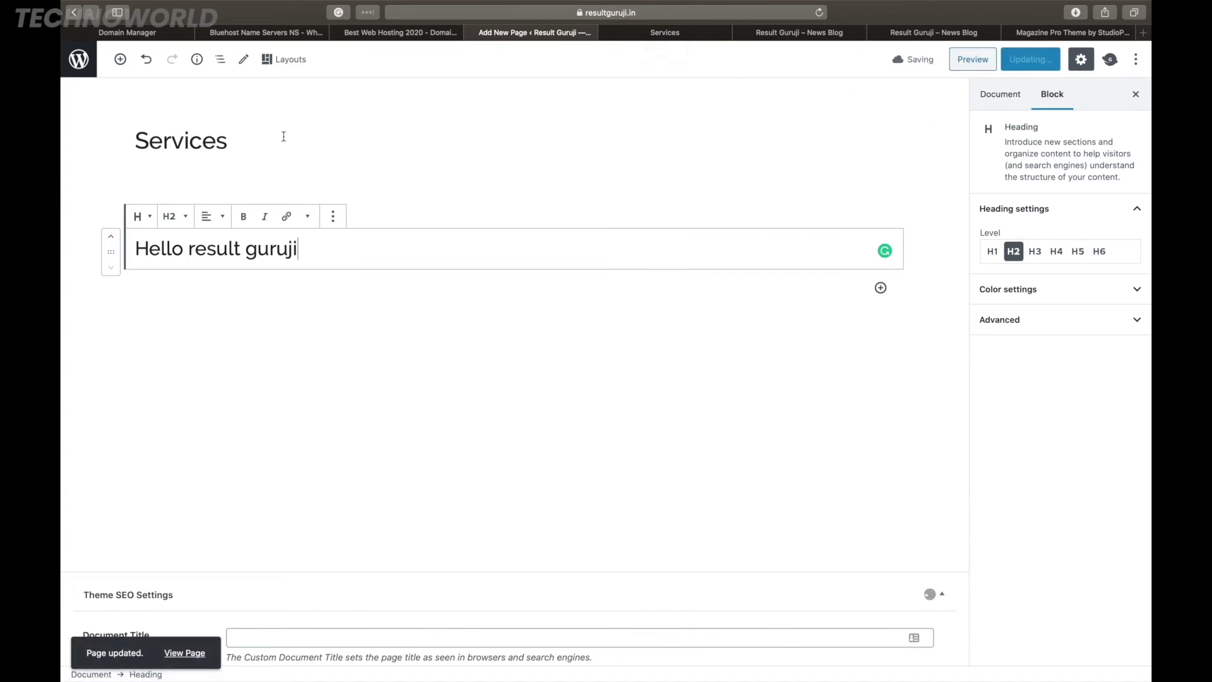
Add the Services page to the ResultGuruji Menu and save the menu.
click(86, 65)
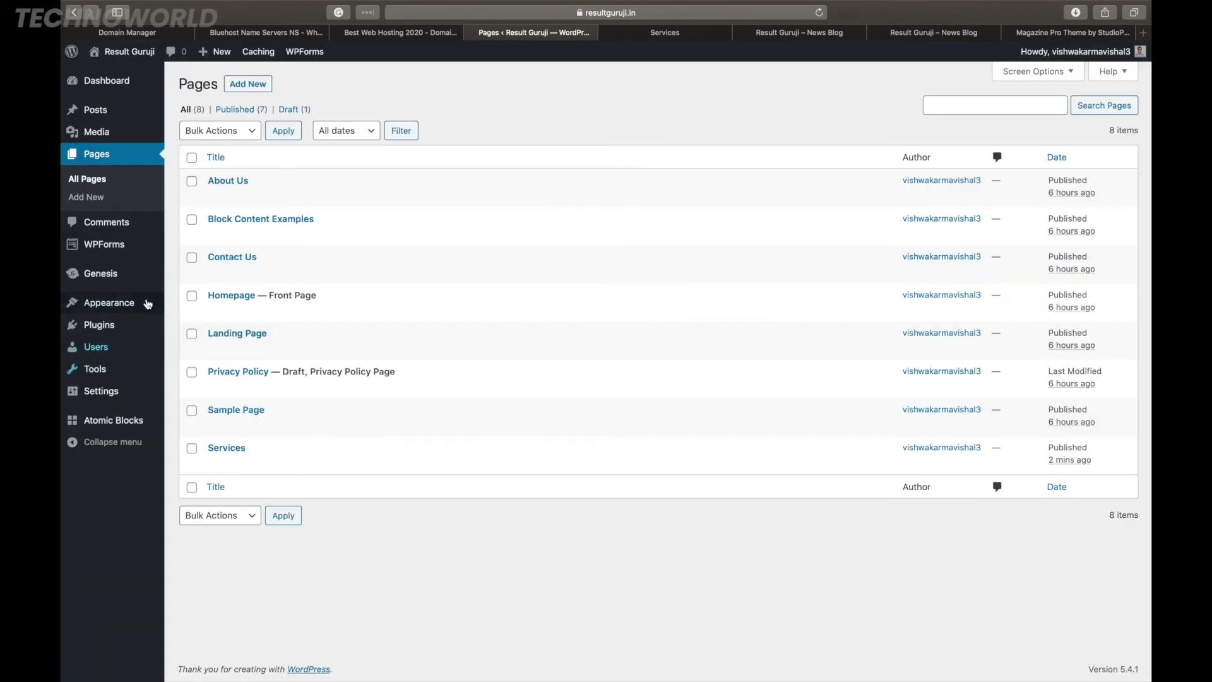
mouse_move(131, 307)
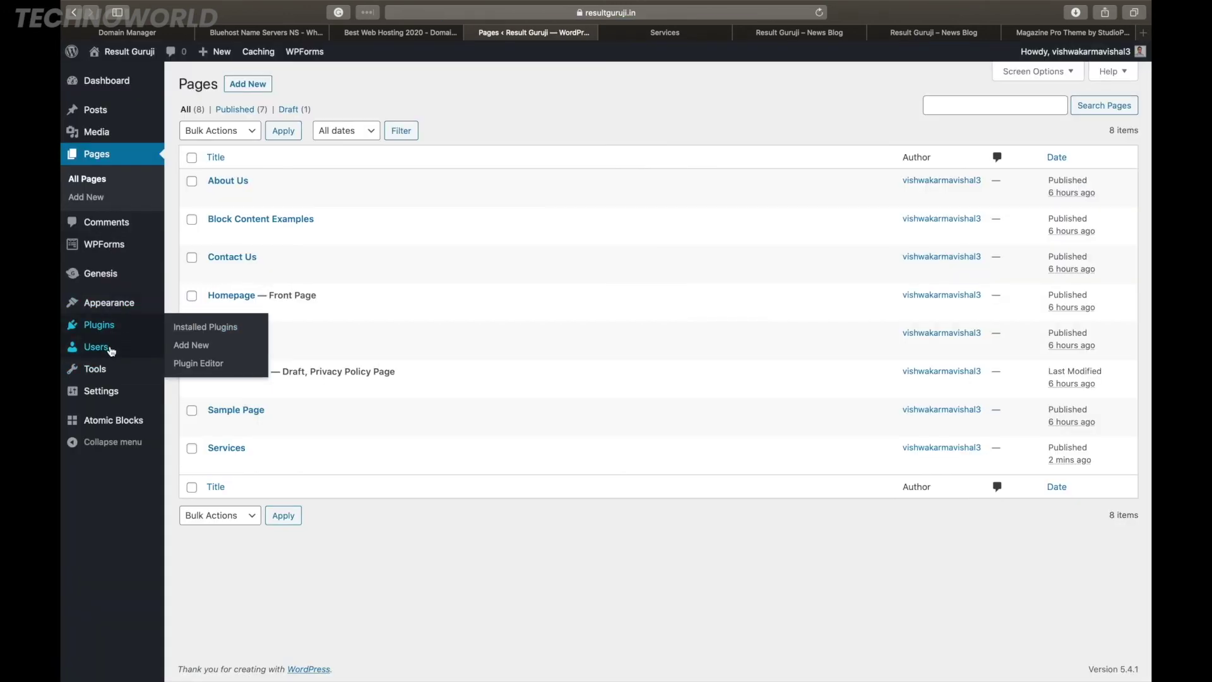
click(181, 361)
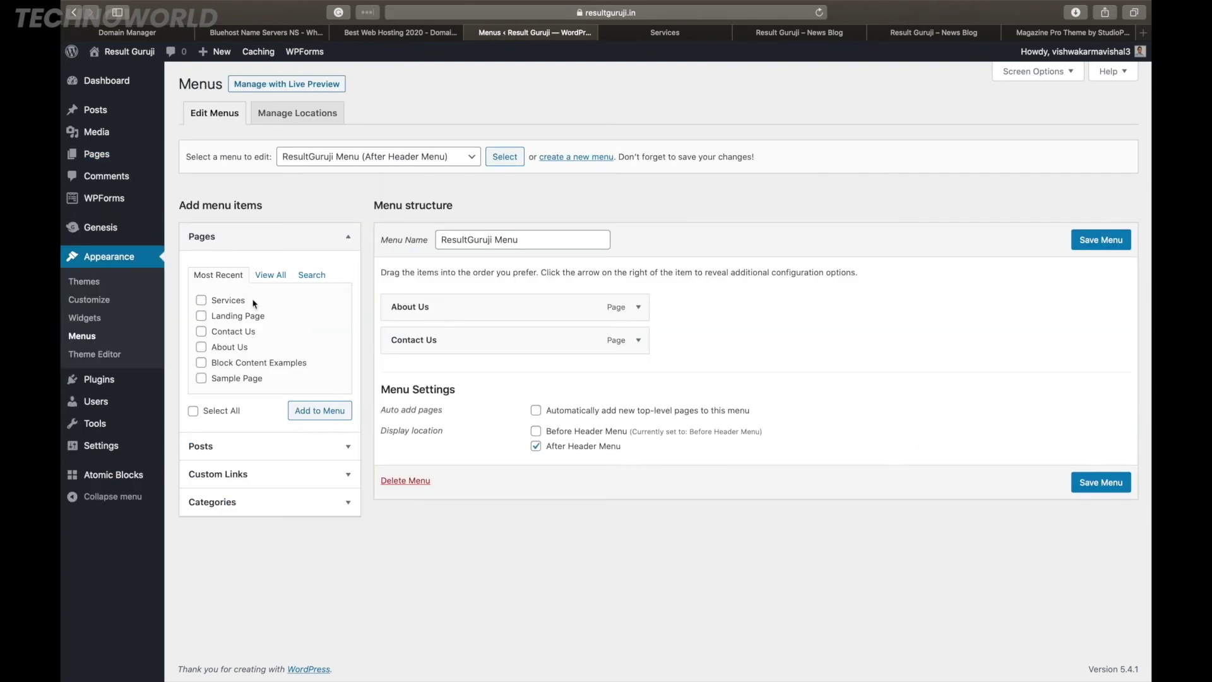
click(201, 301)
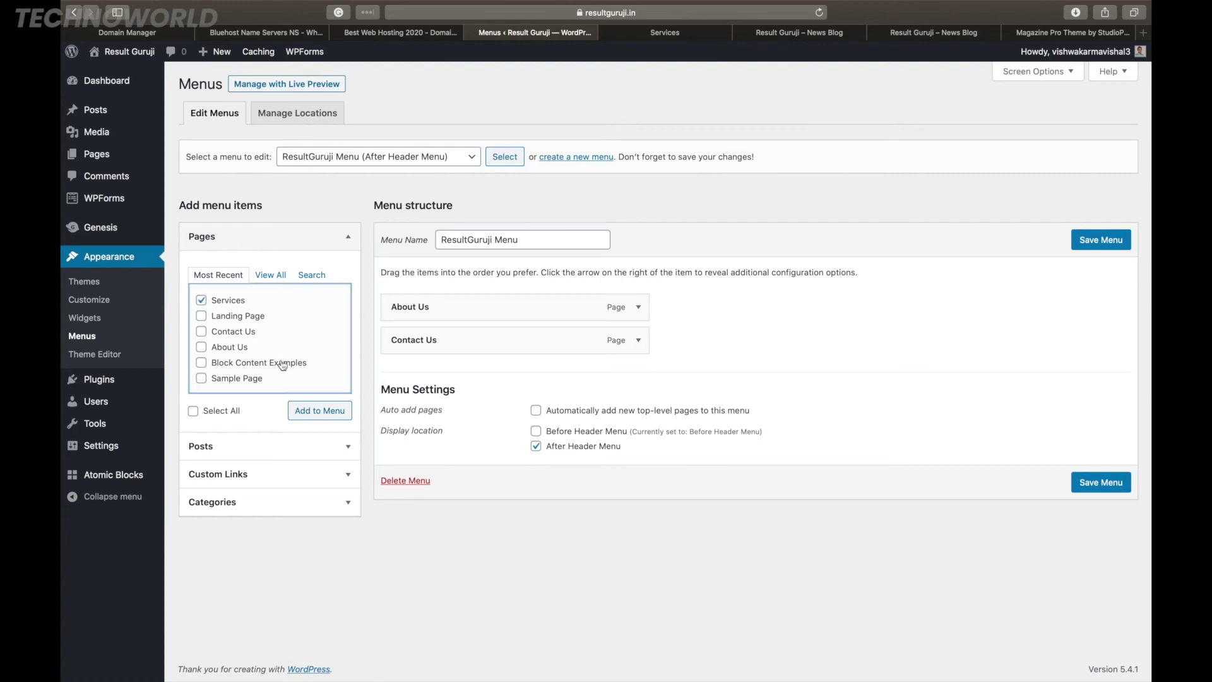
click(320, 411)
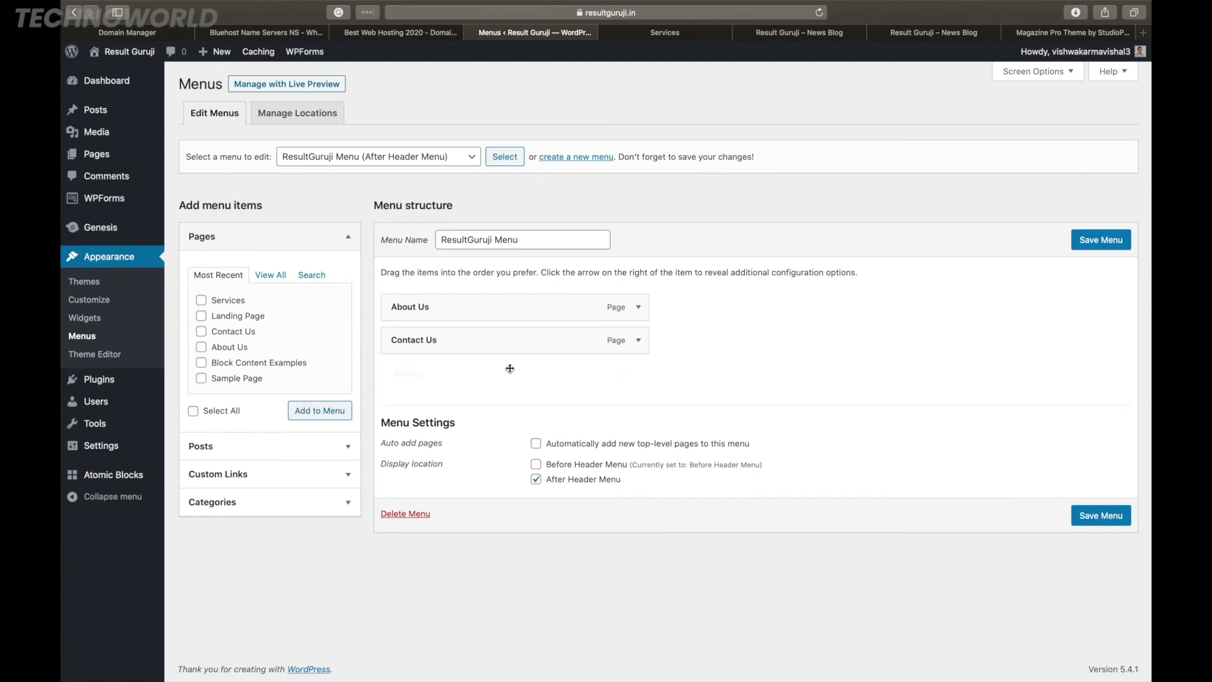
click(1088, 245)
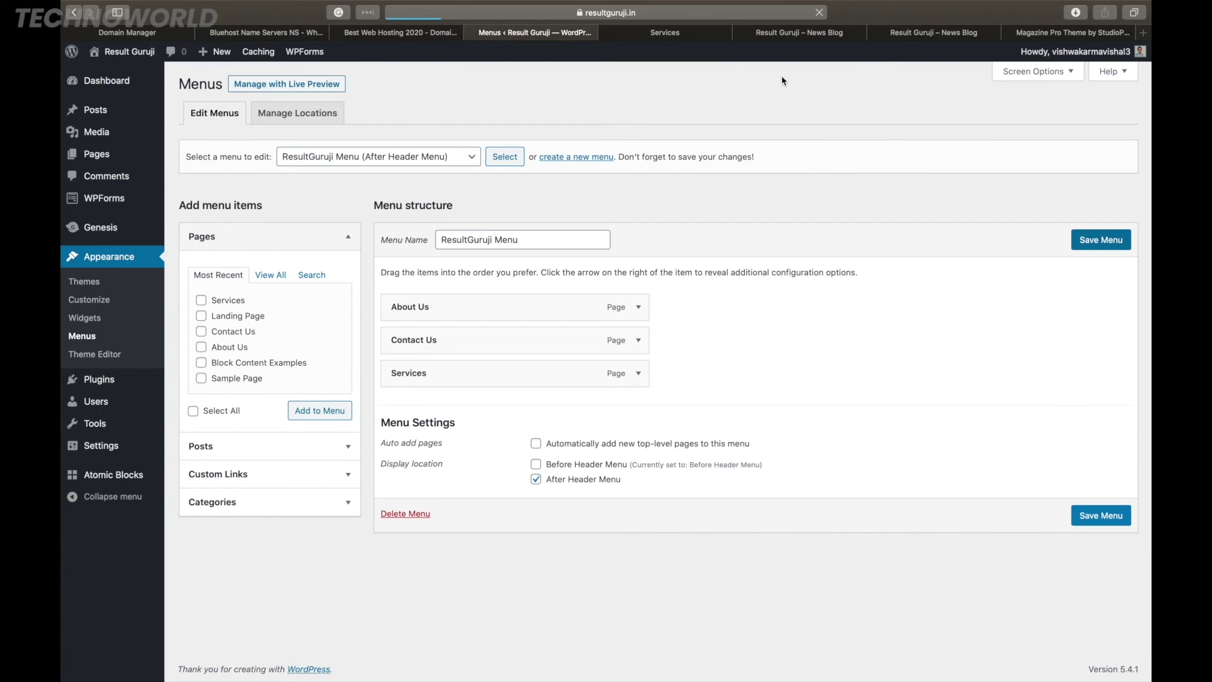
Reload the live home page, open Services from its navigation menu, and return to the menu editor.
click(773, 38)
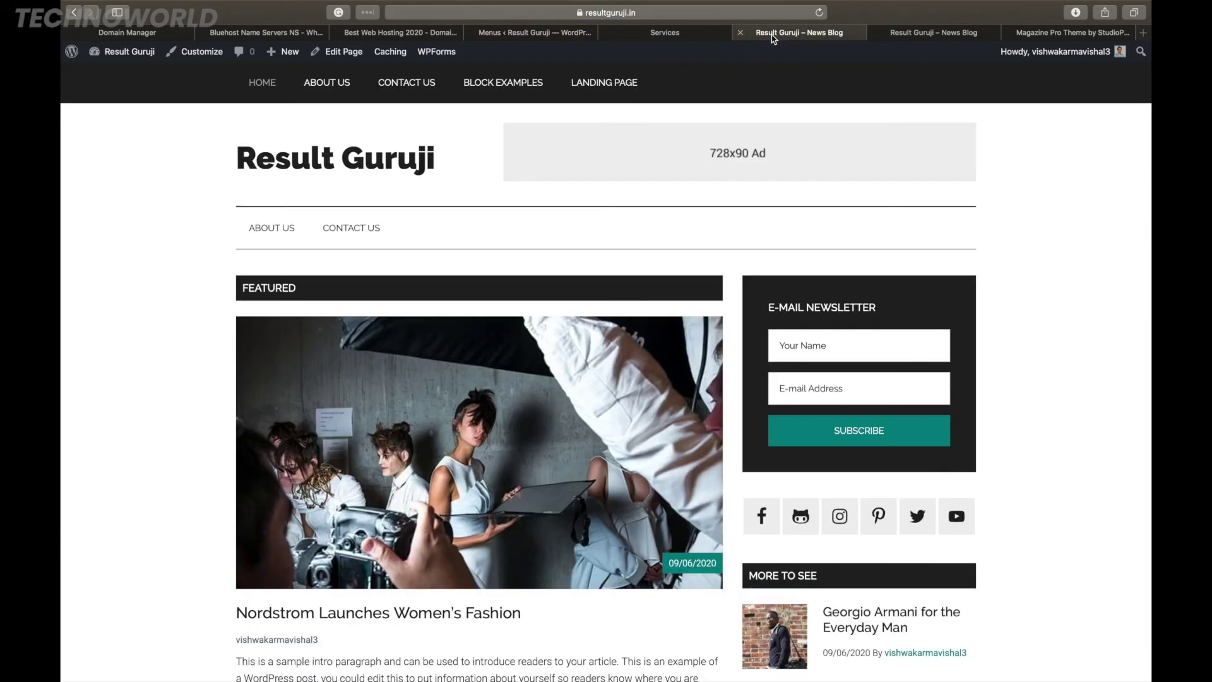
click(493, 12)
key(Return)
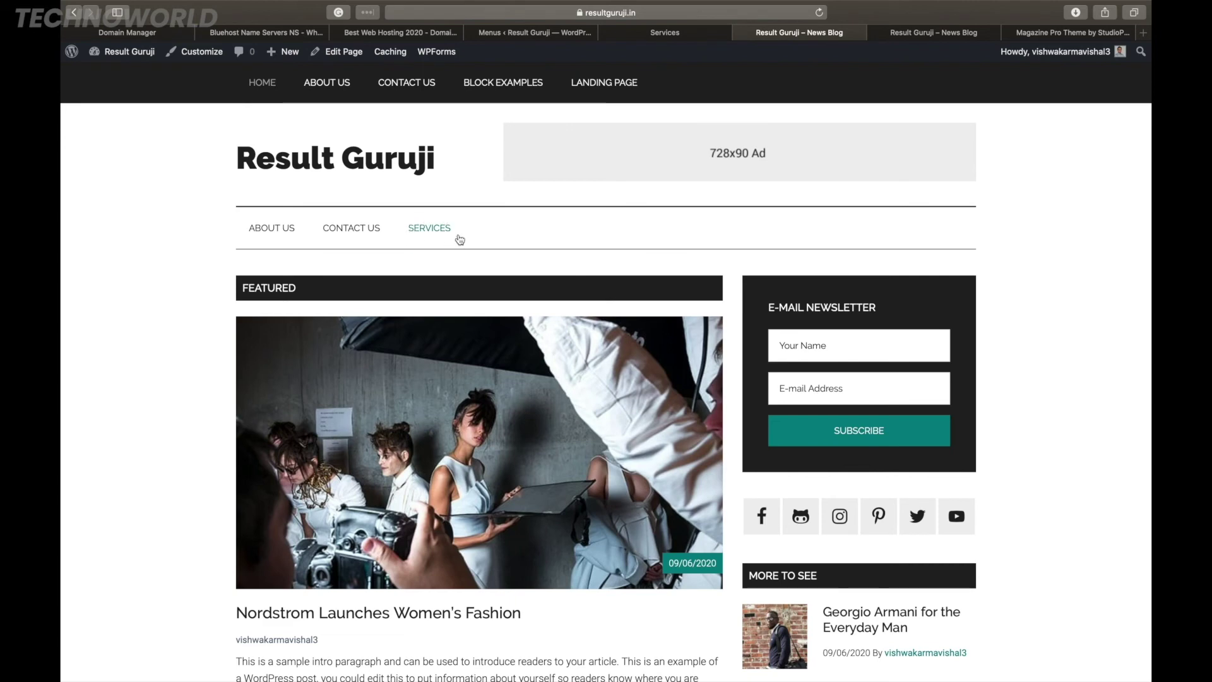
click(436, 236)
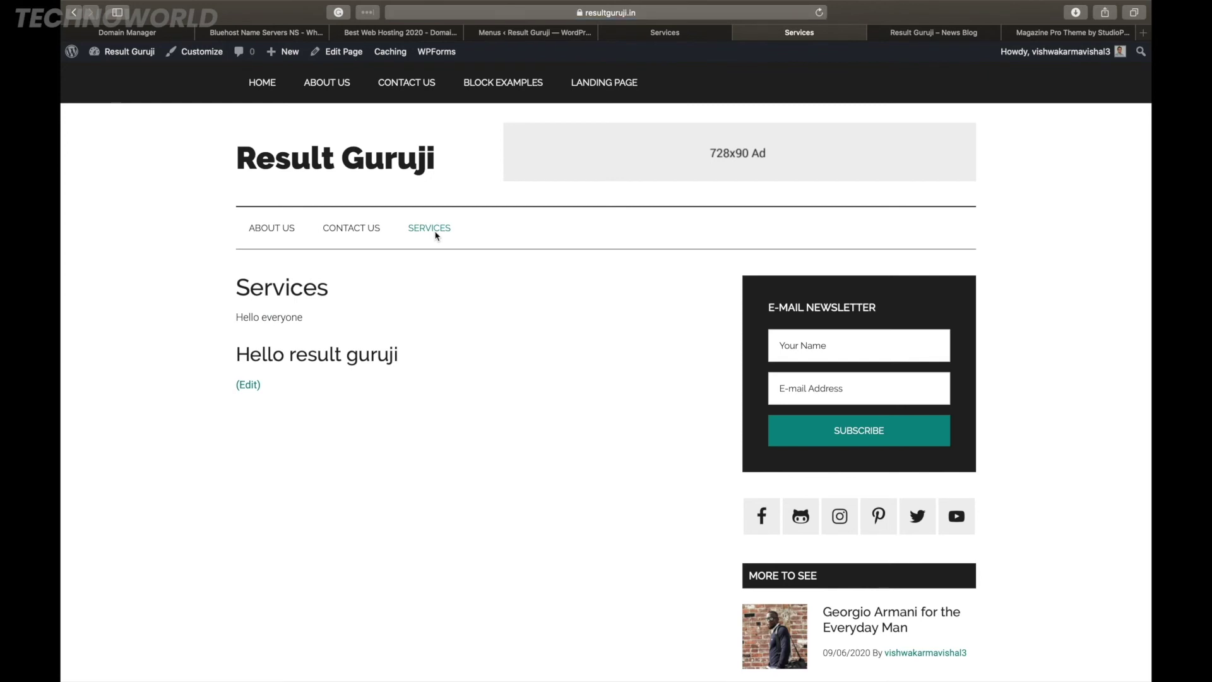
click(661, 39)
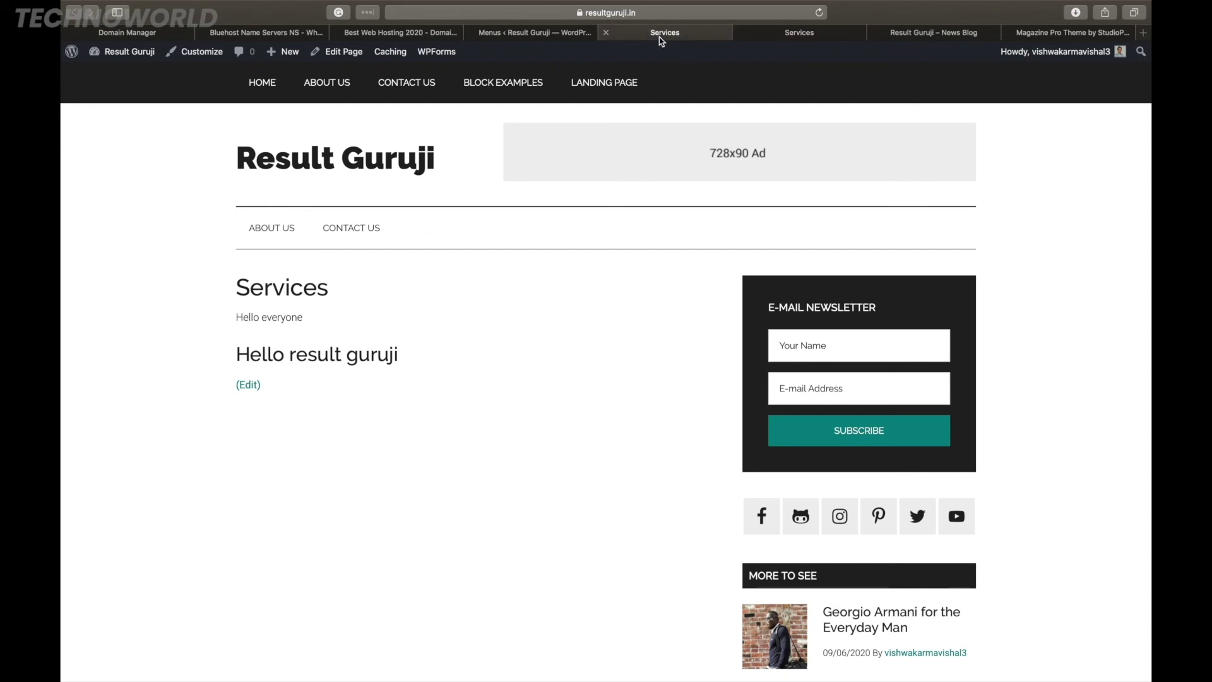
click(539, 35)
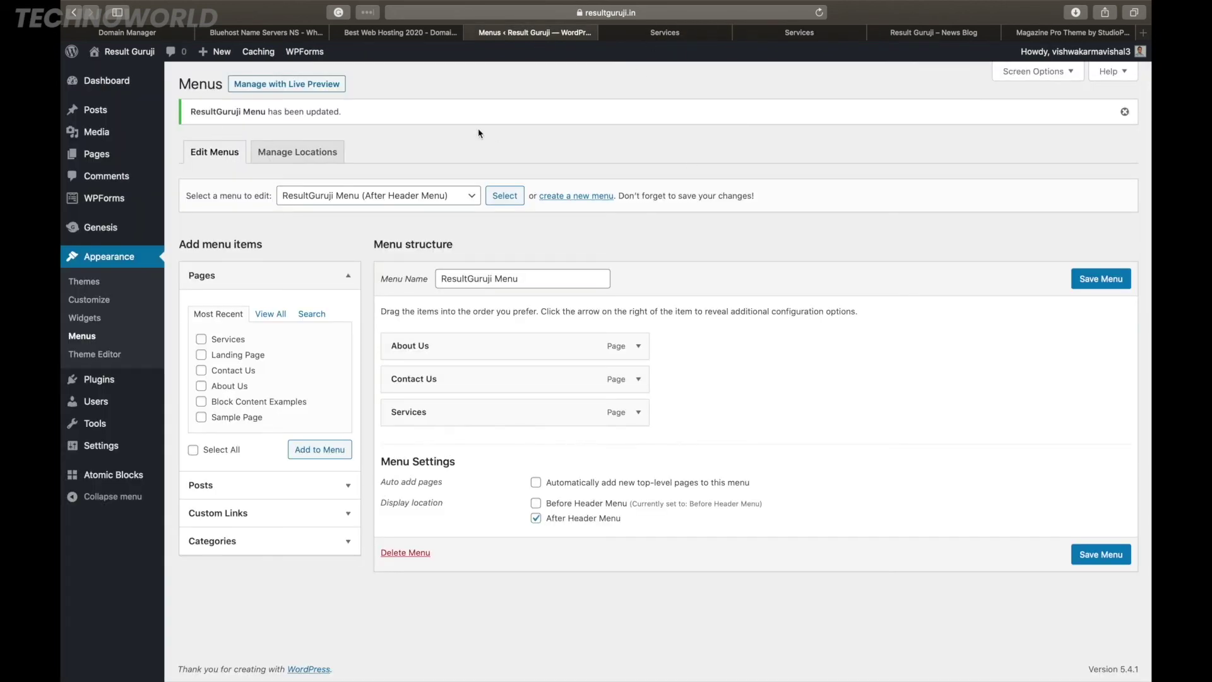
Create a new post titled "New post hello everyone" with a paragraph reading "hello everyone".
mouse_move(109, 119)
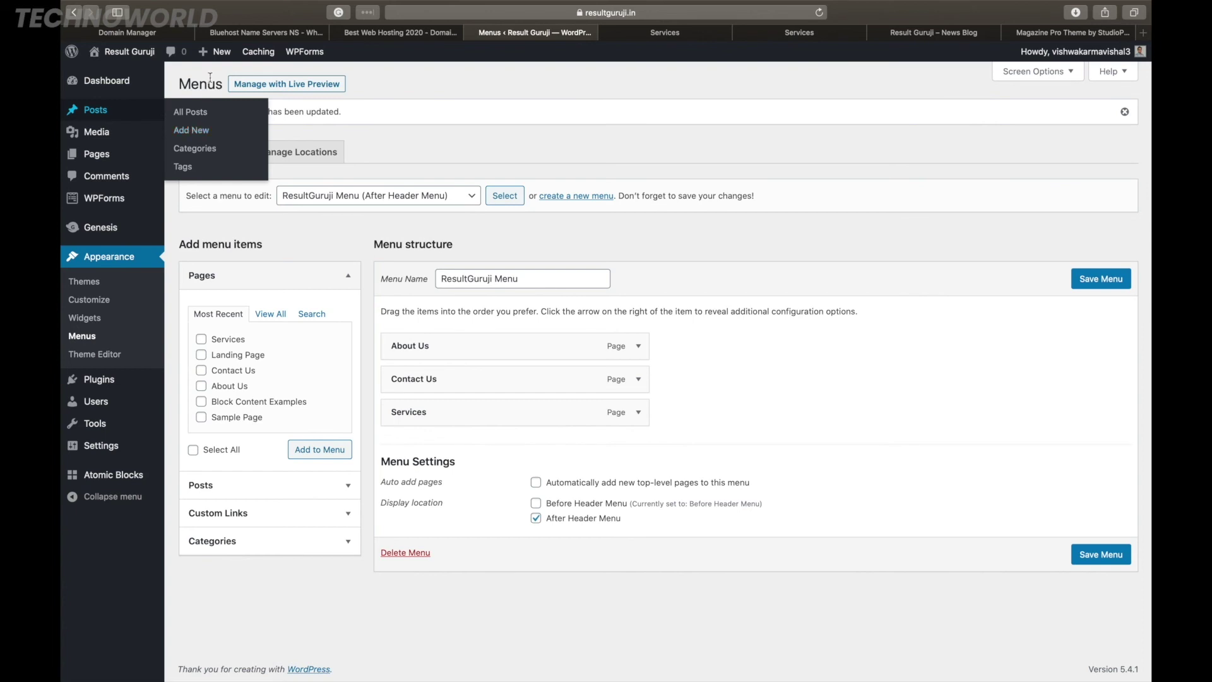
mouse_move(213, 58)
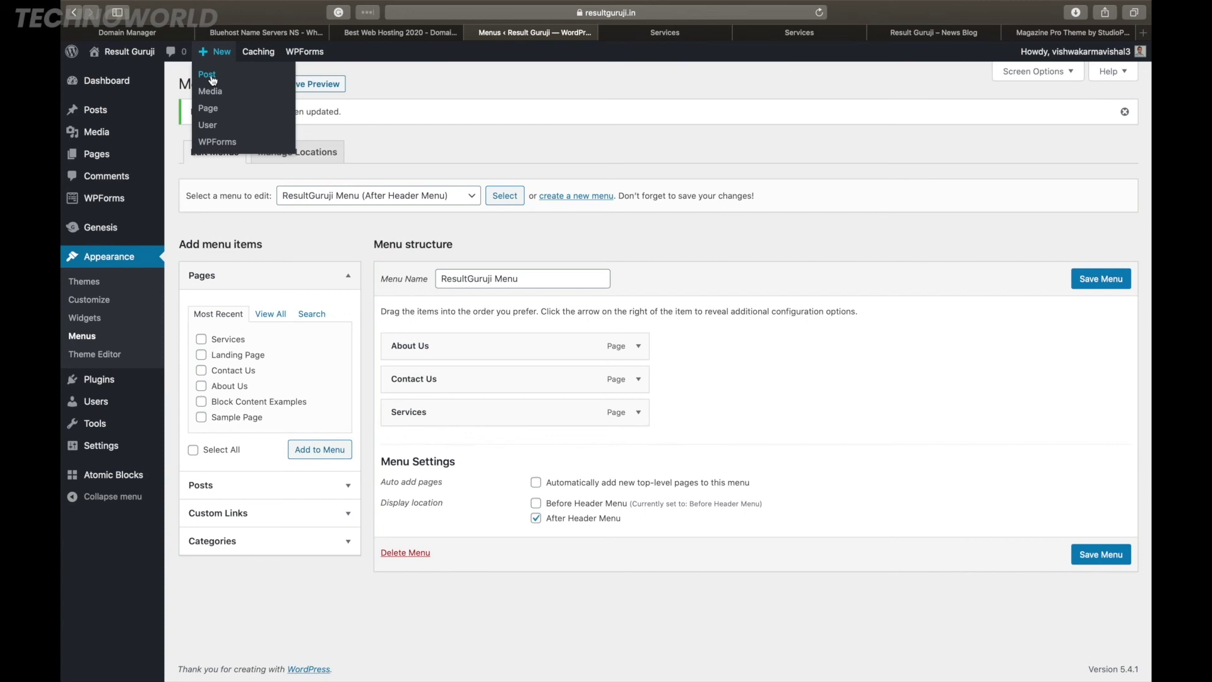
mouse_move(97, 154)
click(209, 75)
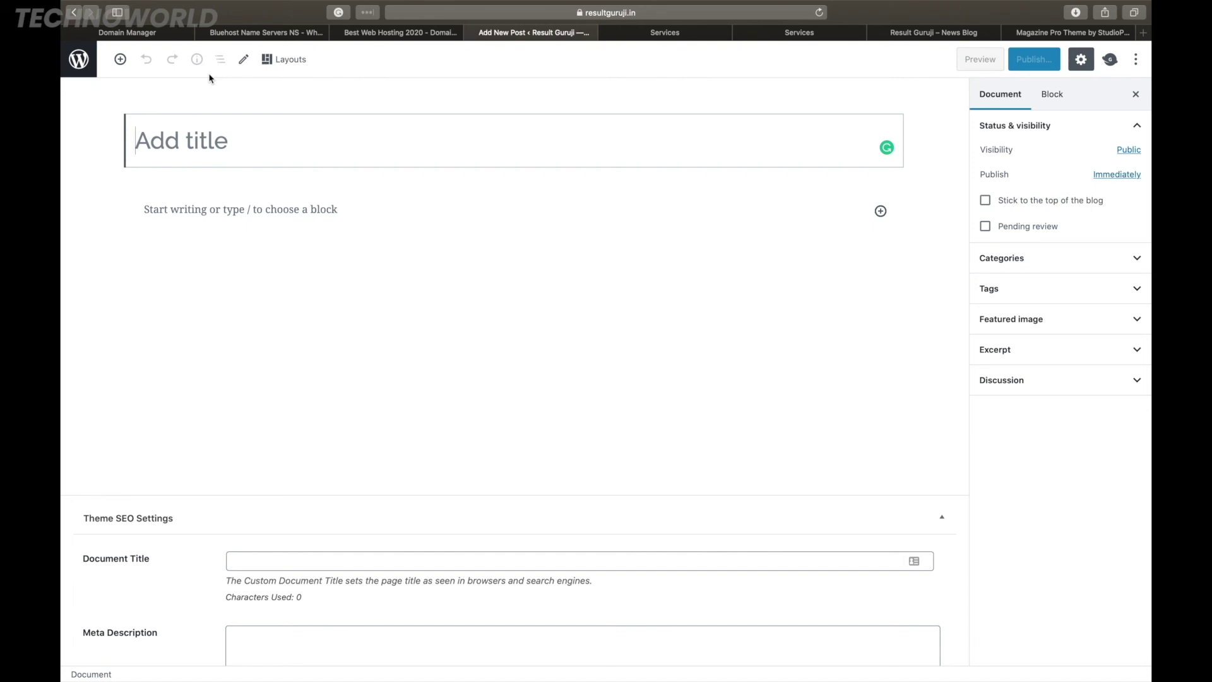
text(New post)
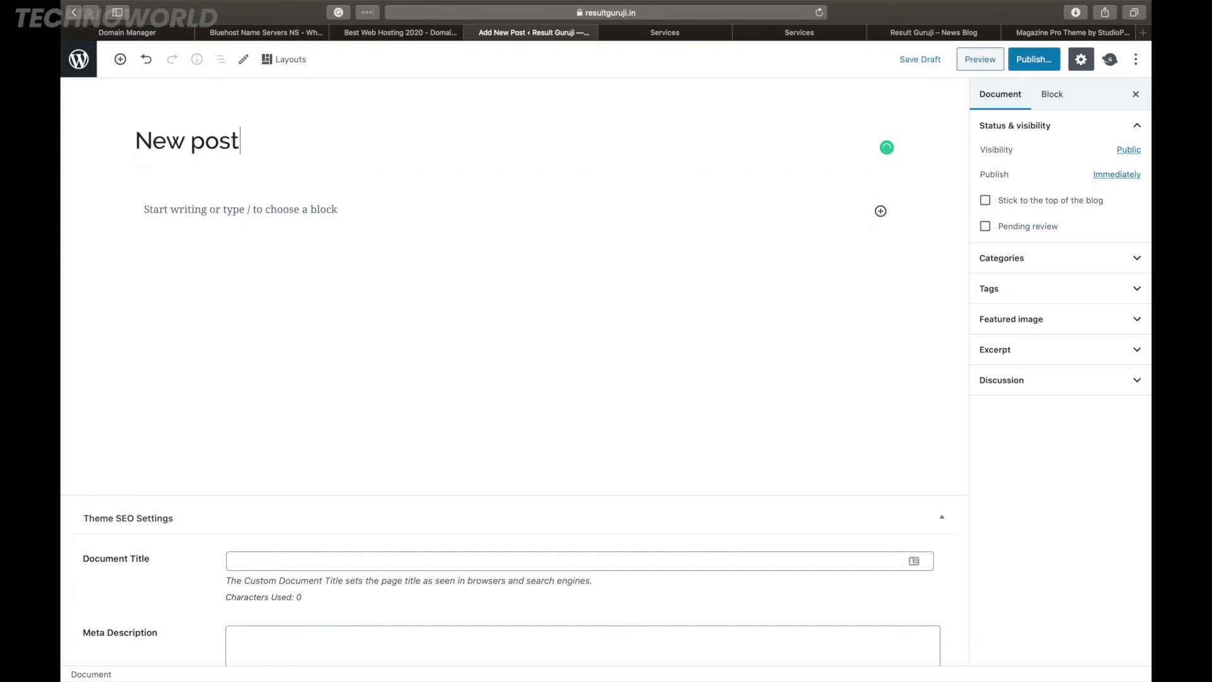
text( hellow)
key(BackSpace)
text(everyn)
key(BackSpace)
text(one)
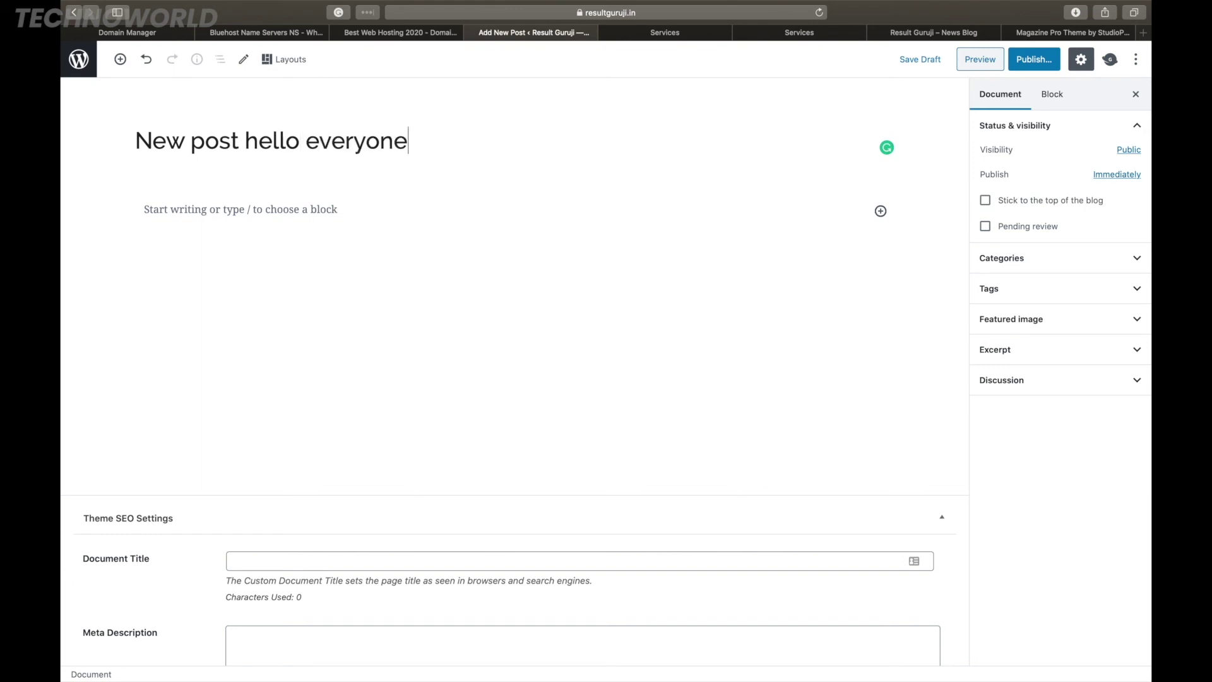
click(177, 207)
text(hello everyone)
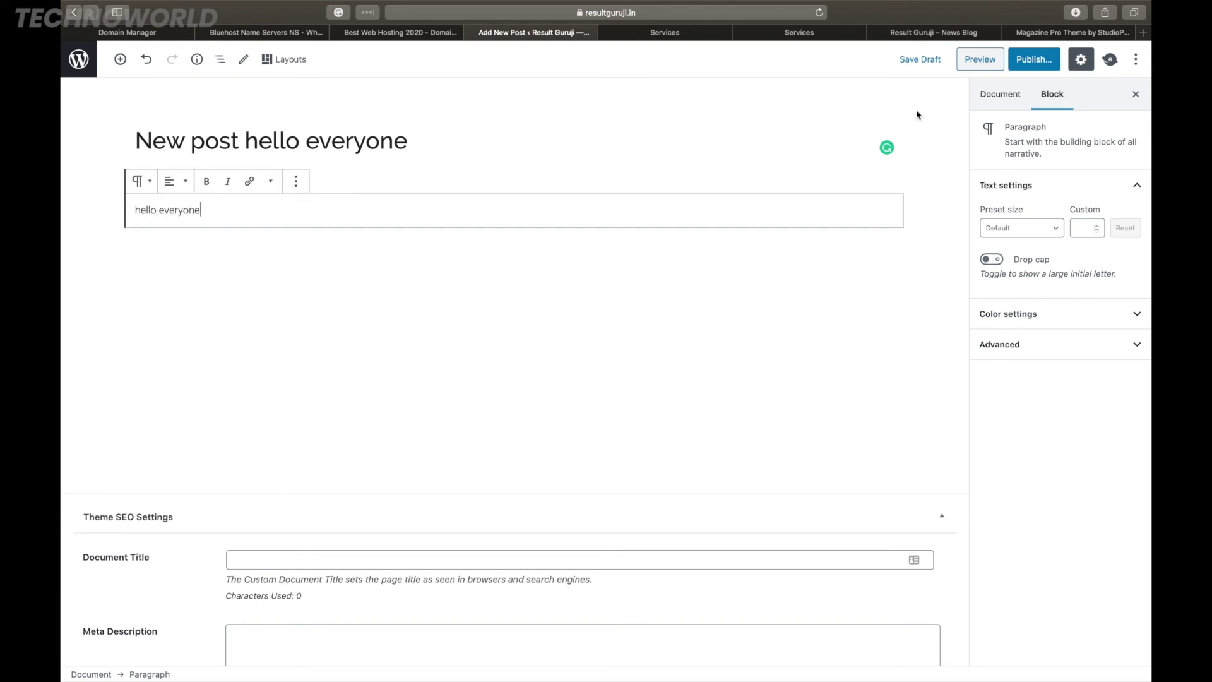
Publish the new post and view the live site's home page to check it.
click(1042, 65)
click(1042, 63)
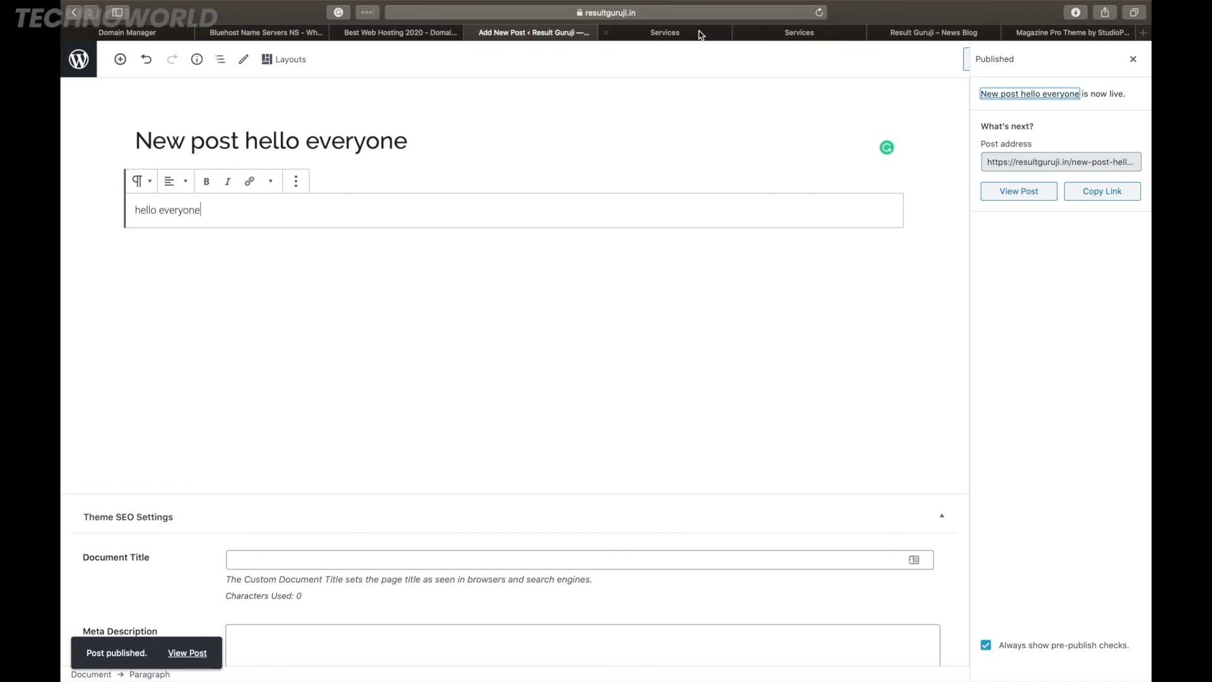
click(785, 35)
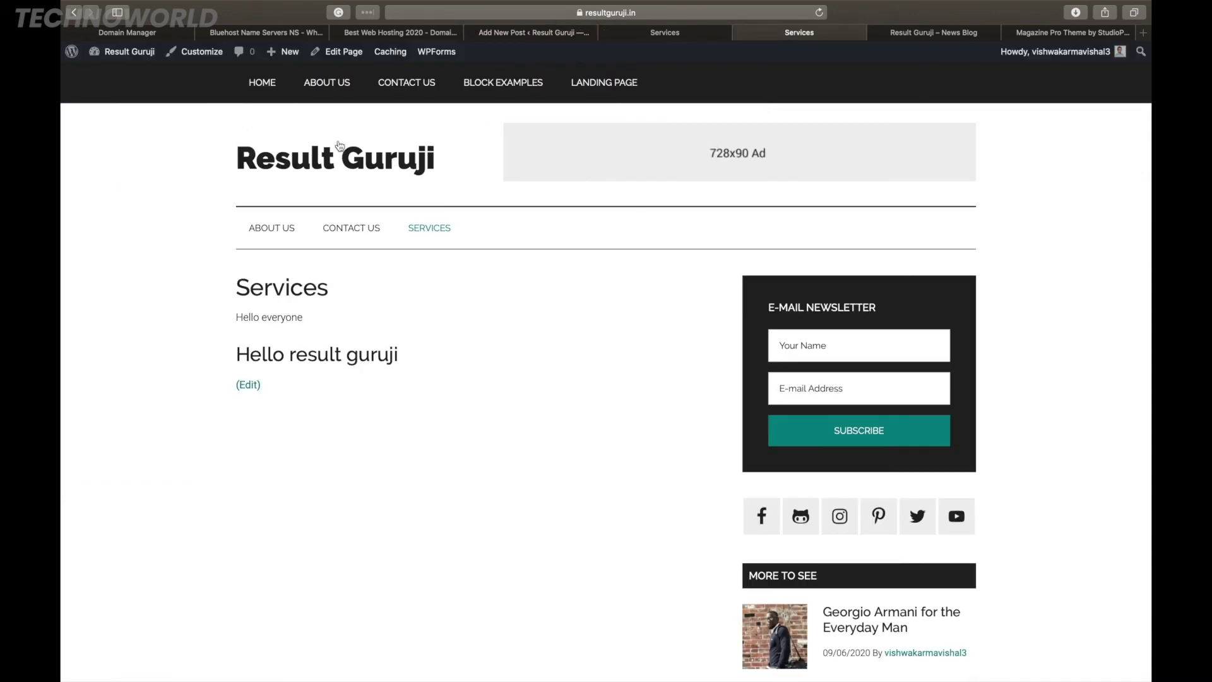
click(328, 159)
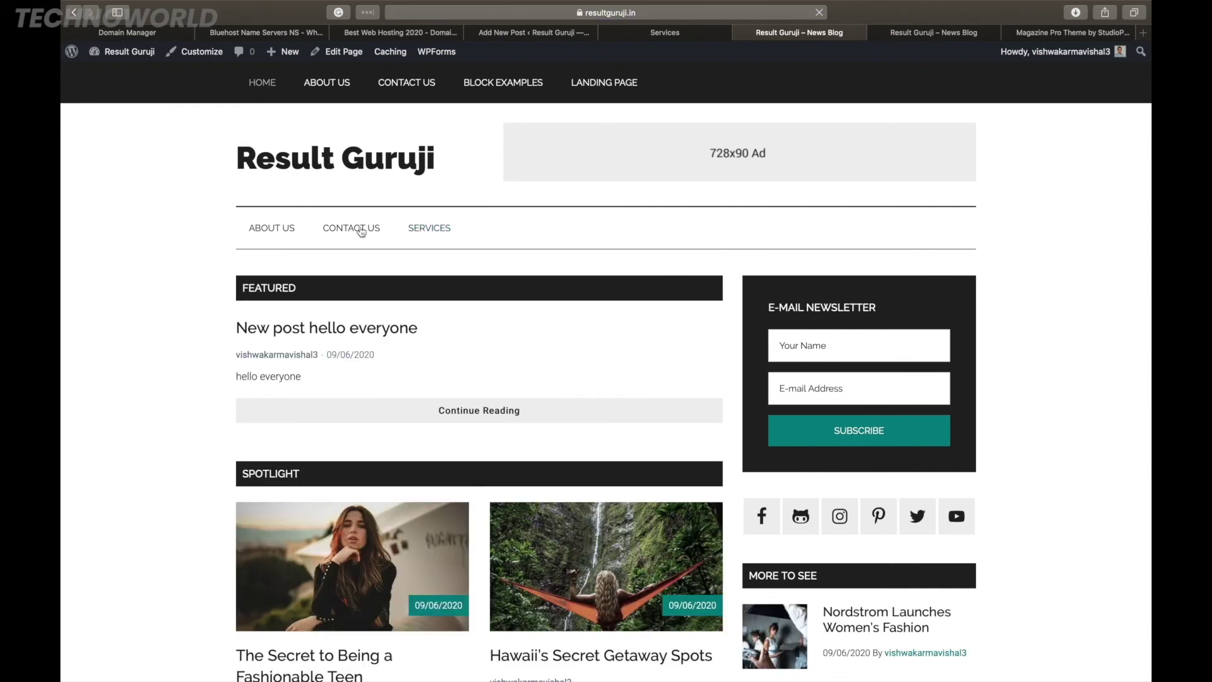
Open "New post hello everyone" from the live home page and review the published post's content.
scroll(459, 360, down, 3)
scroll(455, 354, up, 3)
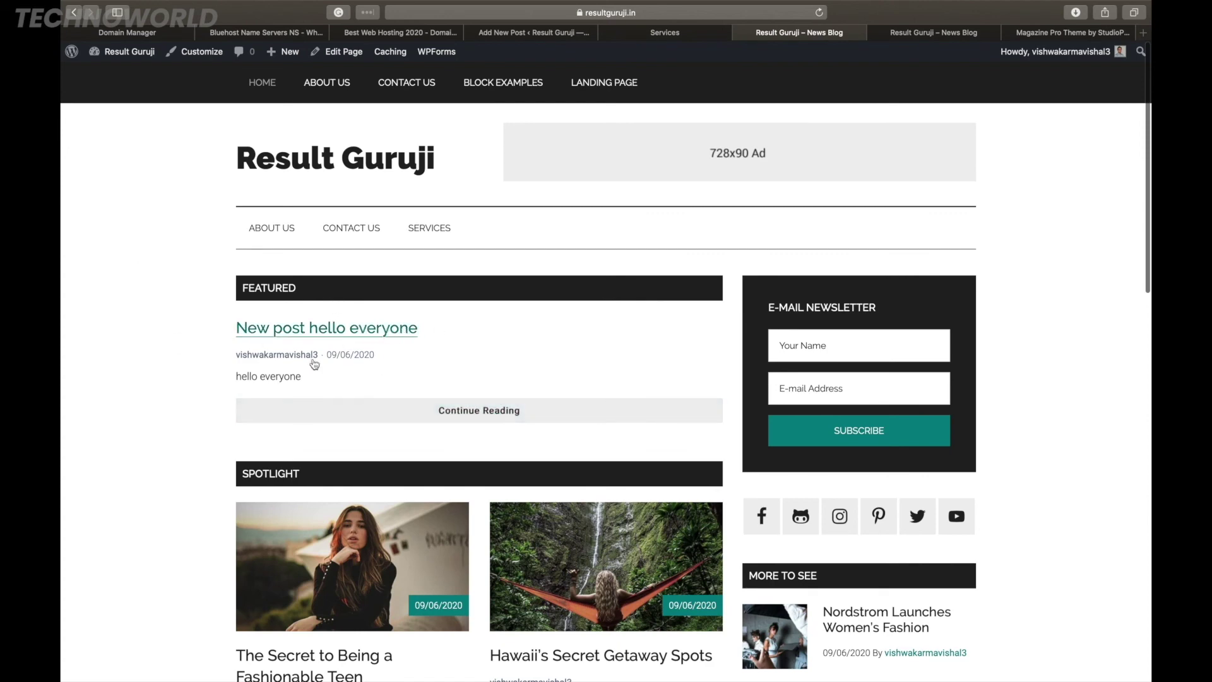
click(319, 333)
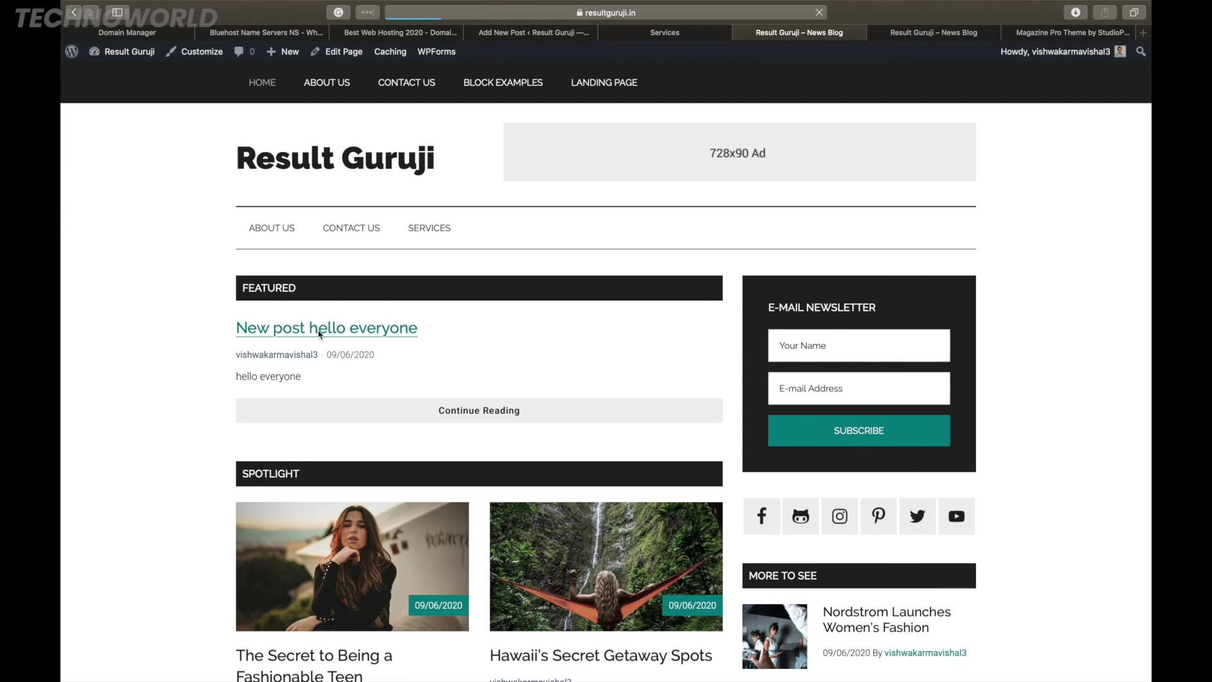
scroll(417, 417, down, 2)
scroll(439, 450, down, 2)
scroll(438, 449, up, 3)
drag(308, 256, 238, 251)
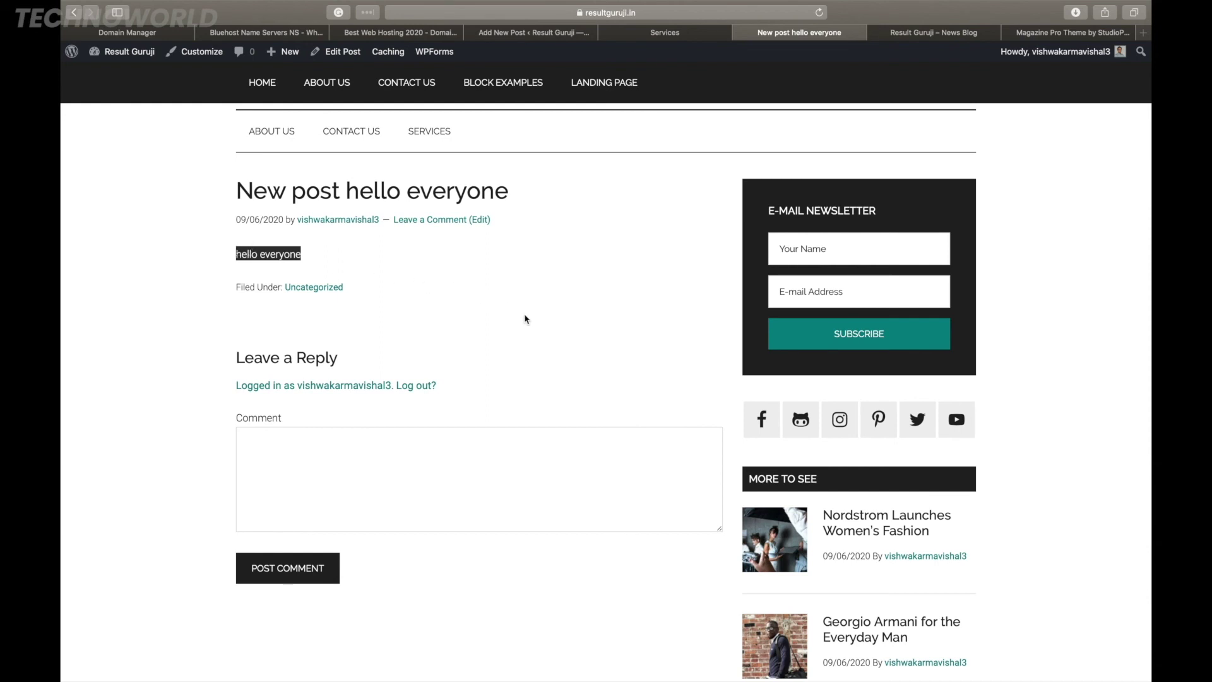
Return to the post editor and leave it for the list of all posts.
click(669, 37)
click(542, 39)
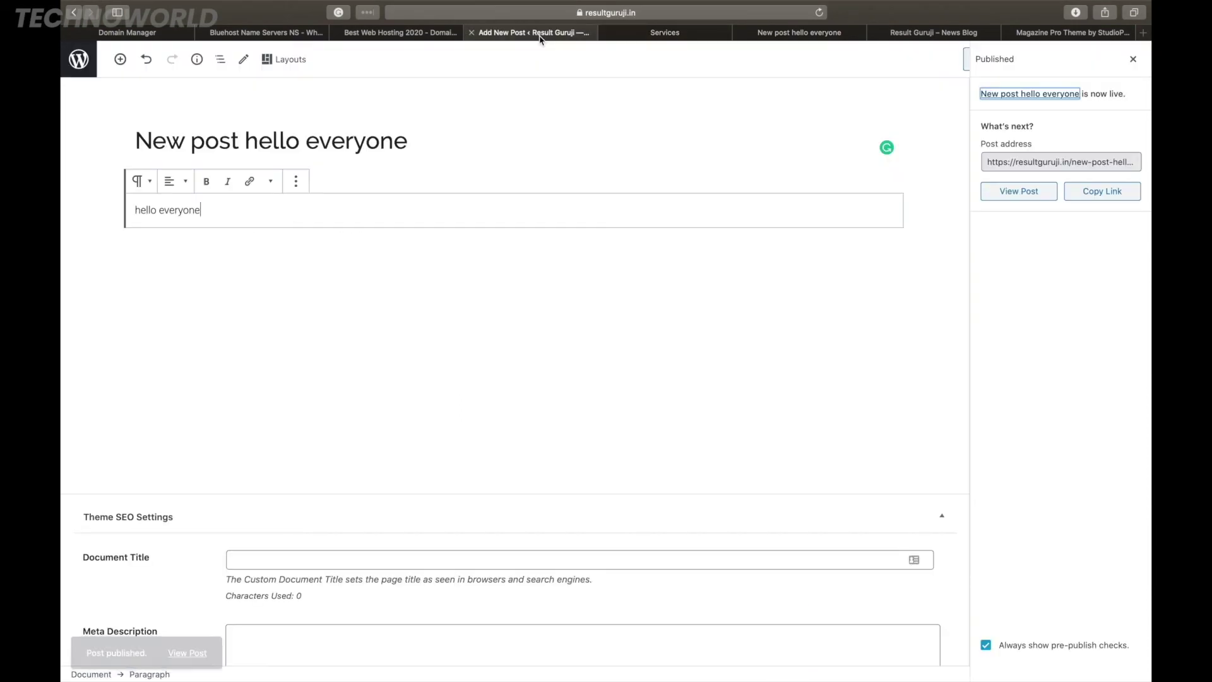
click(79, 61)
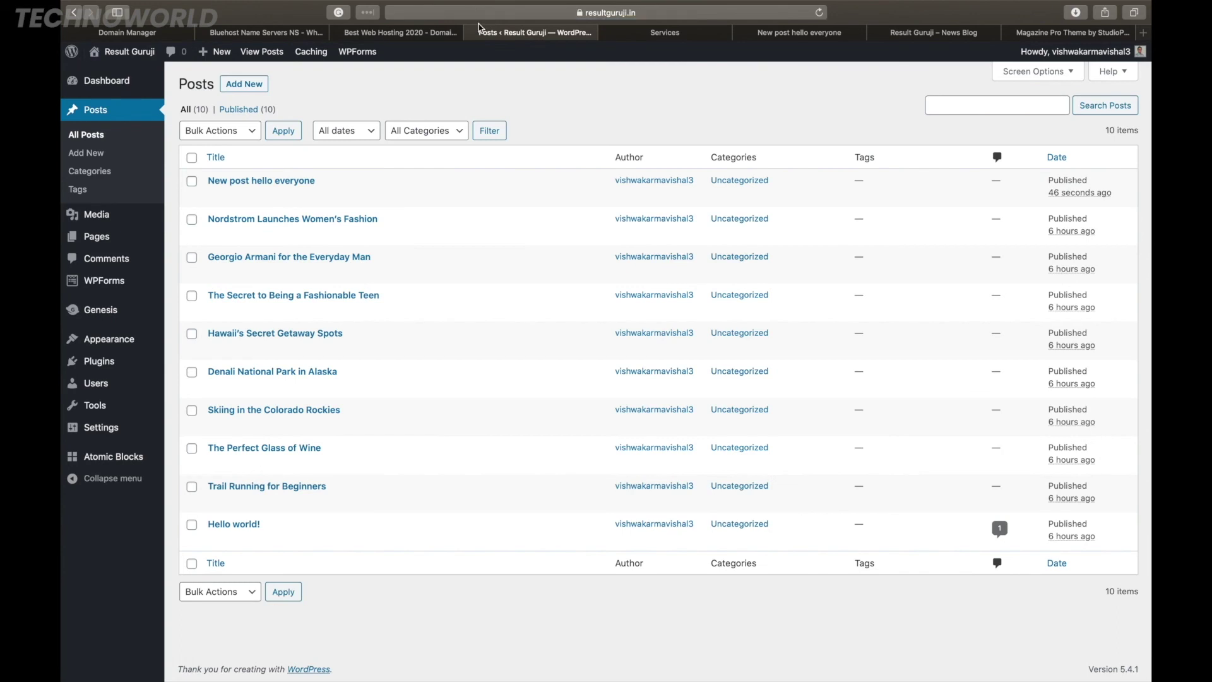
Customize the site from its home page, moving Services ahead of Contact Us in the ResultGuruji Menu, and publish the change.
click(682, 38)
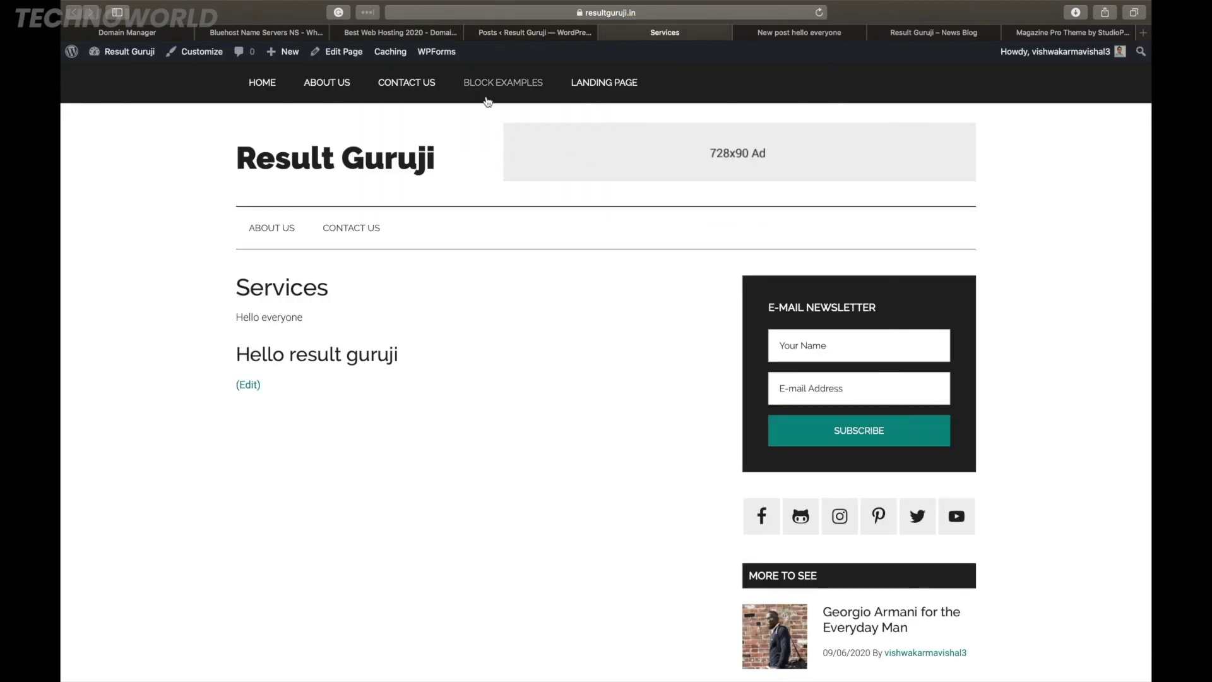
click(315, 162)
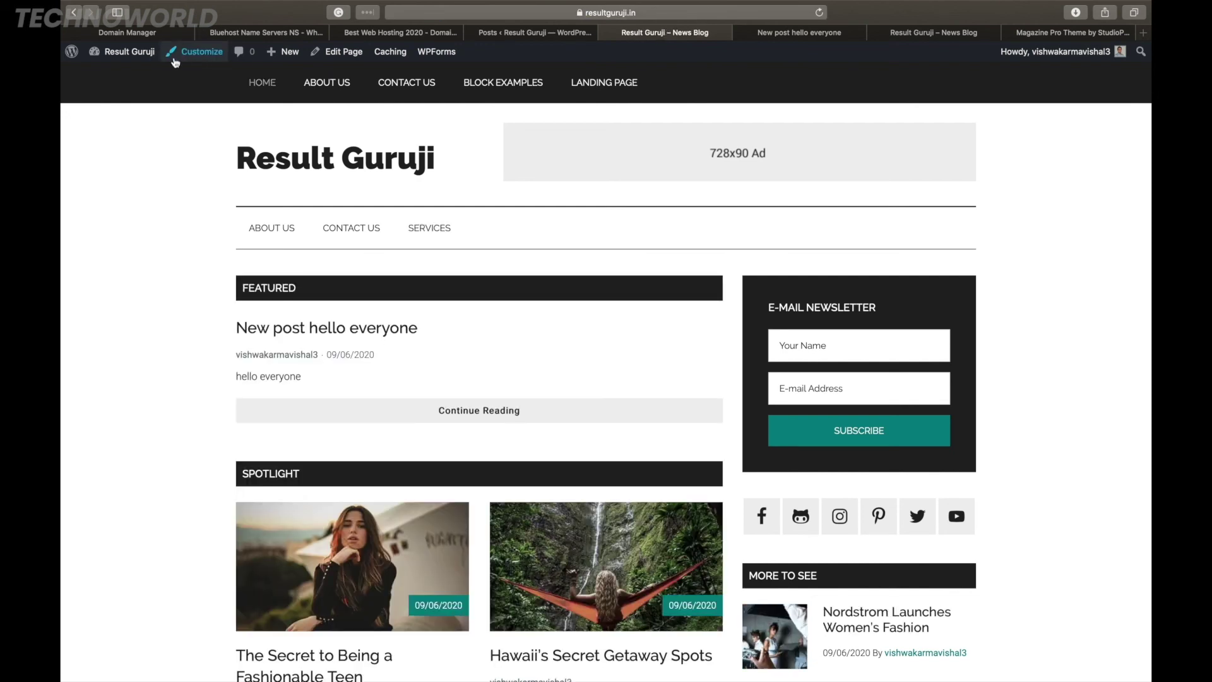
click(202, 52)
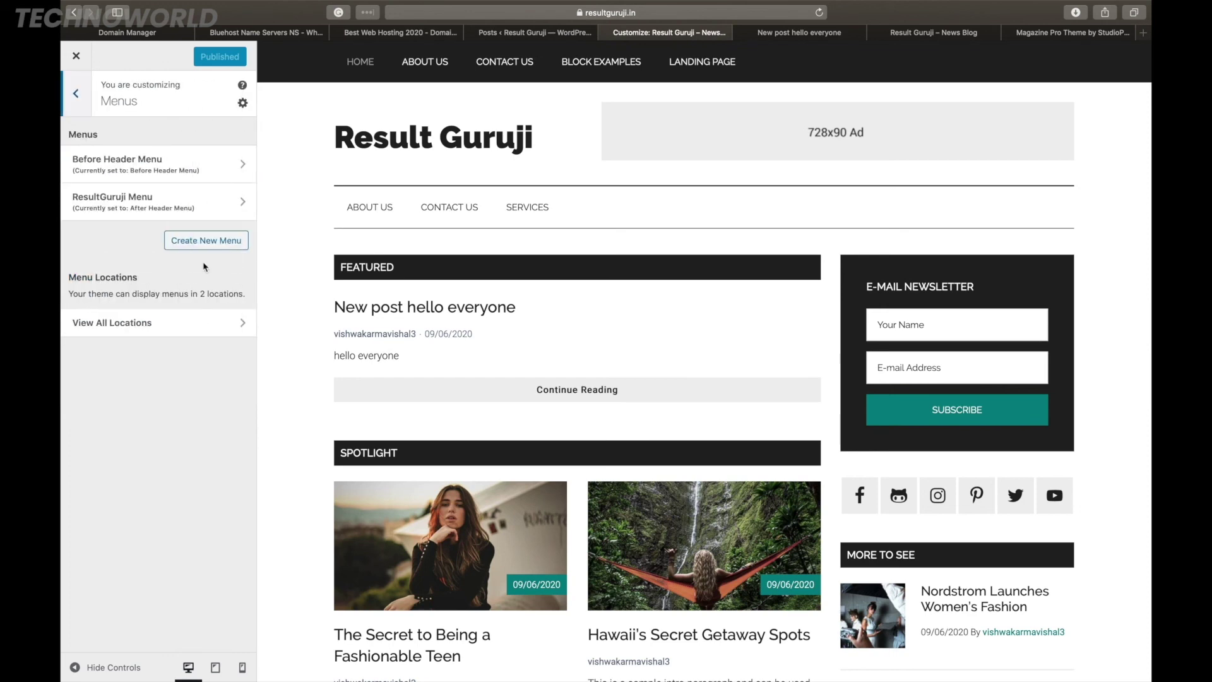
click(230, 204)
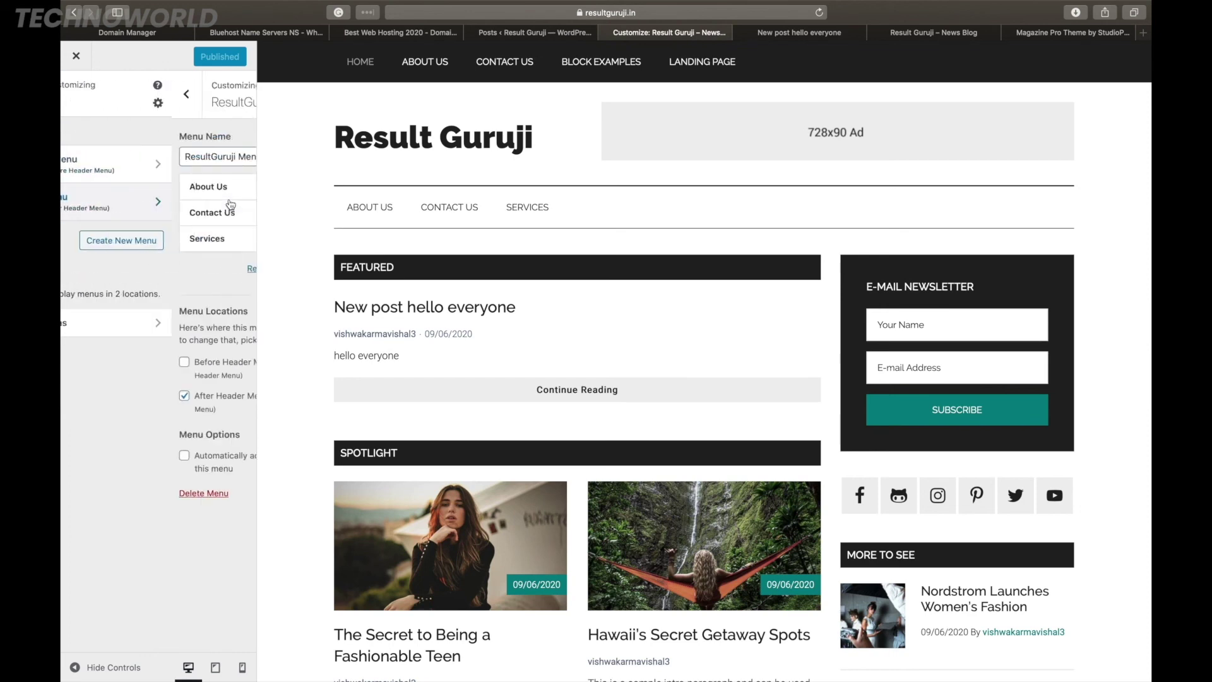
drag(143, 238, 144, 212)
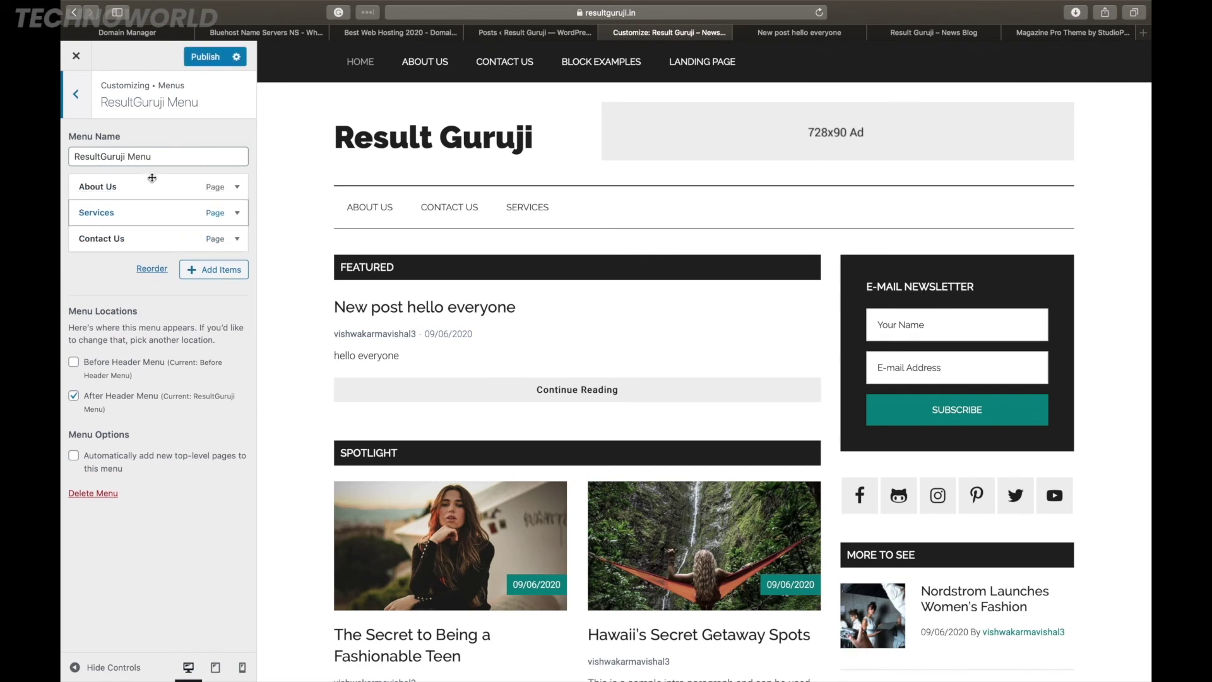
click(207, 58)
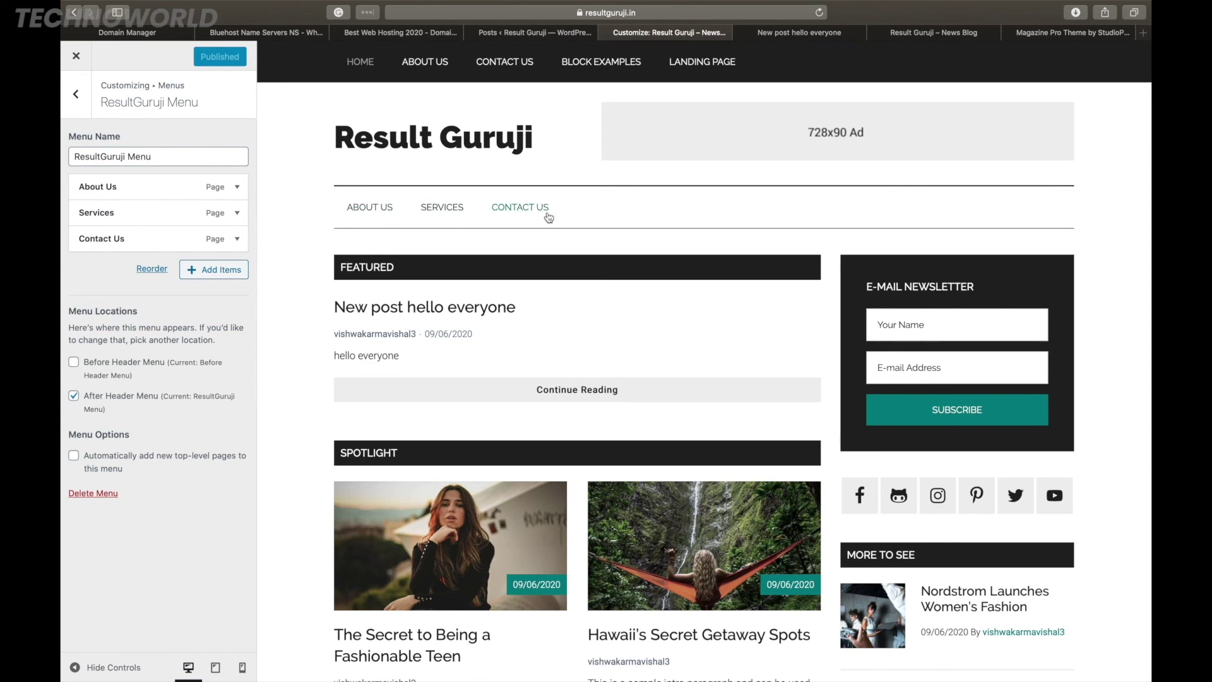
Open the Widgets section of the customizer and examine the sidebar widgets in the home page preview.
click(77, 96)
click(72, 96)
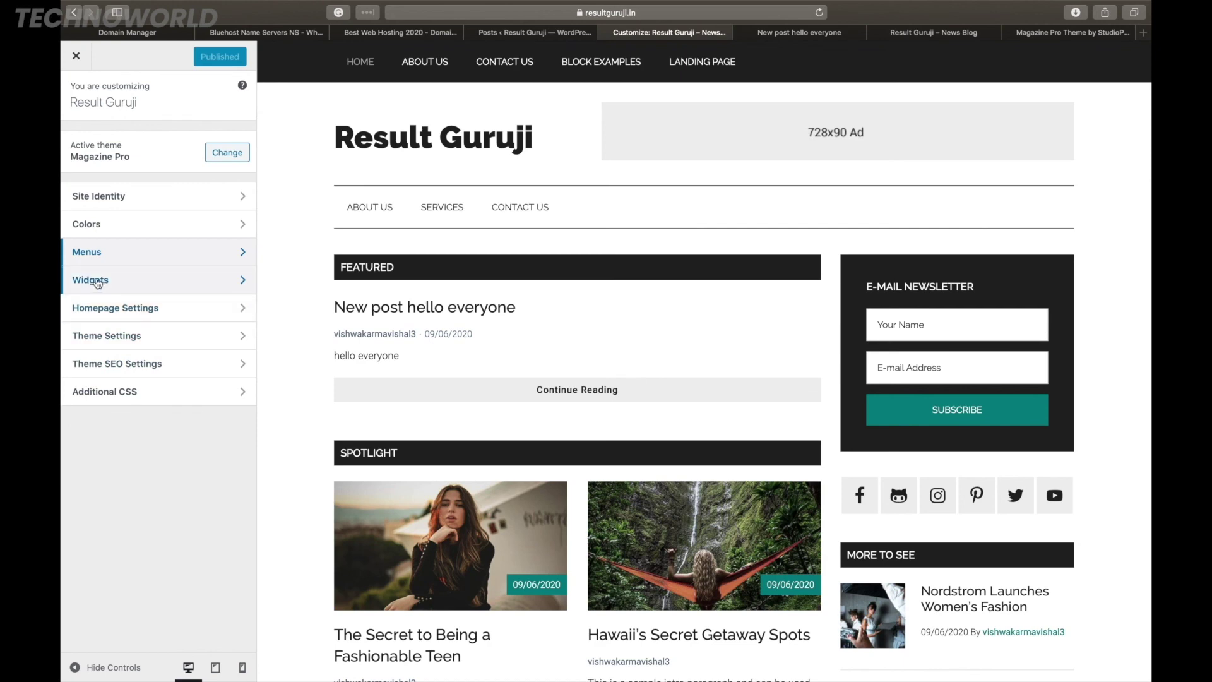
click(215, 287)
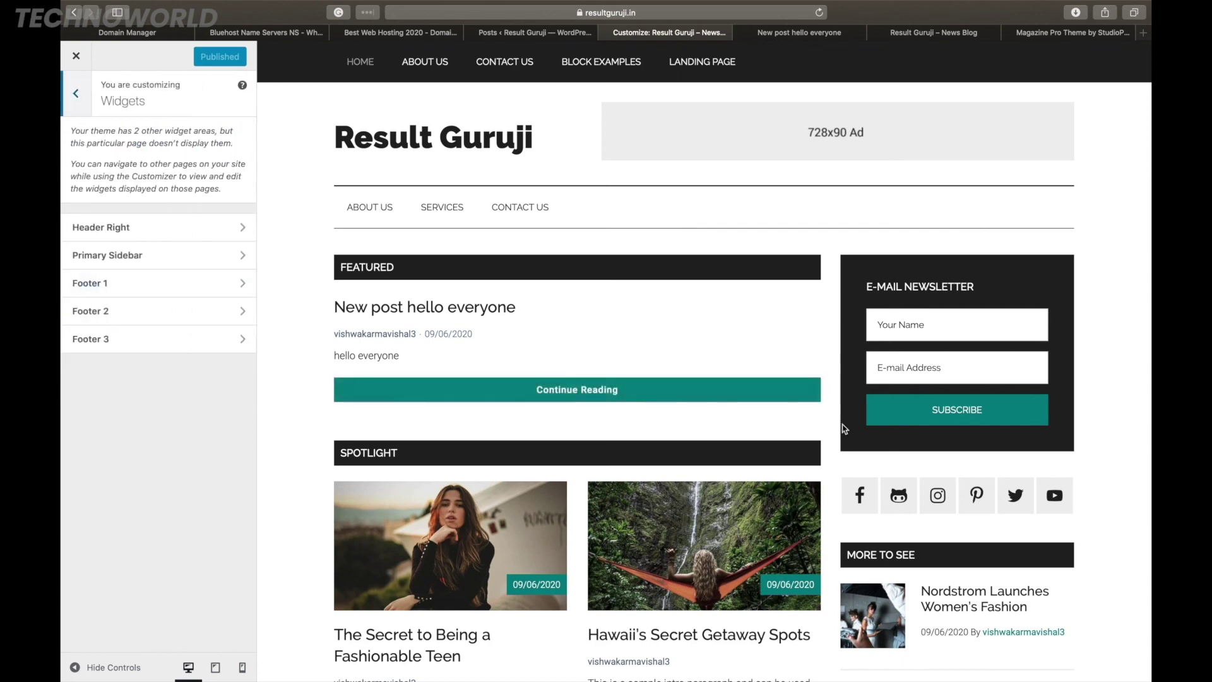
scroll(936, 531, down, 5)
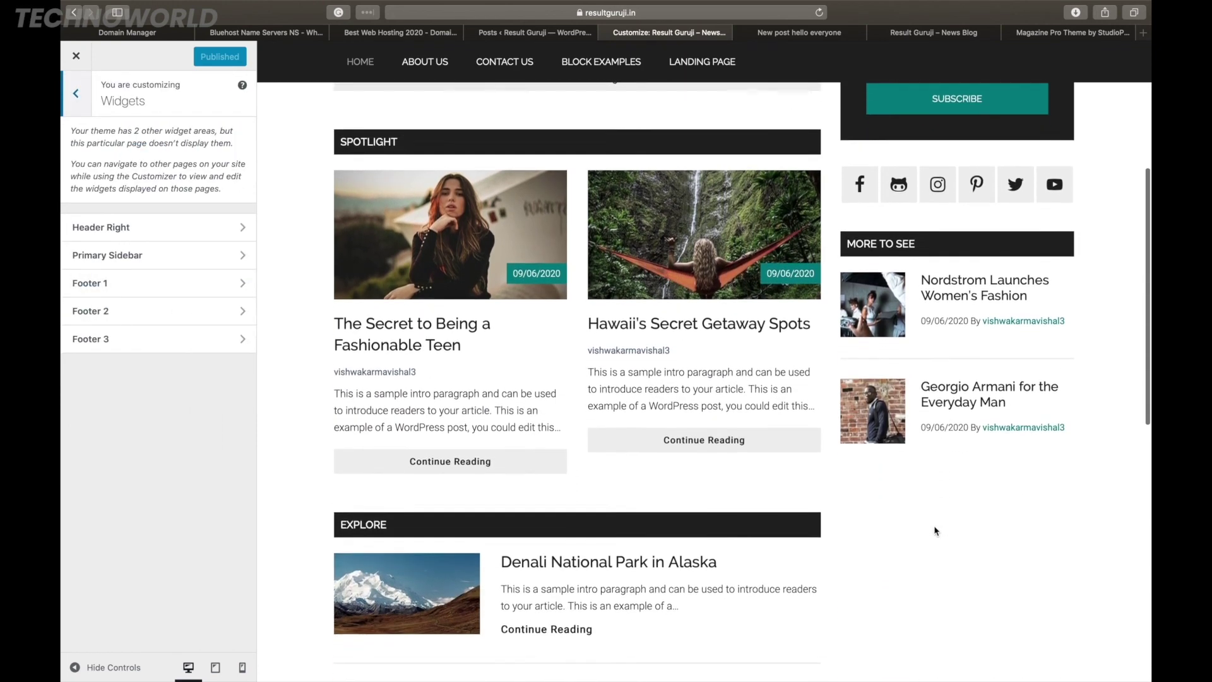
scroll(935, 530, up, 4)
scroll(928, 244, up, 1)
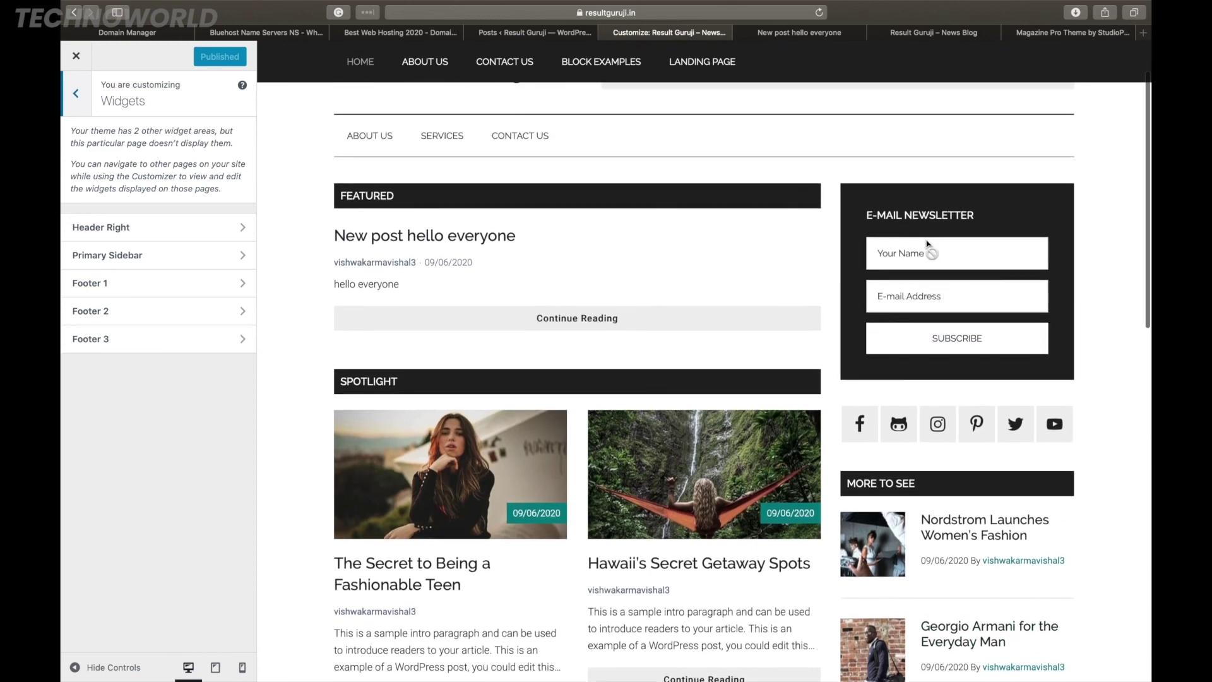
scroll(941, 240, up, 1)
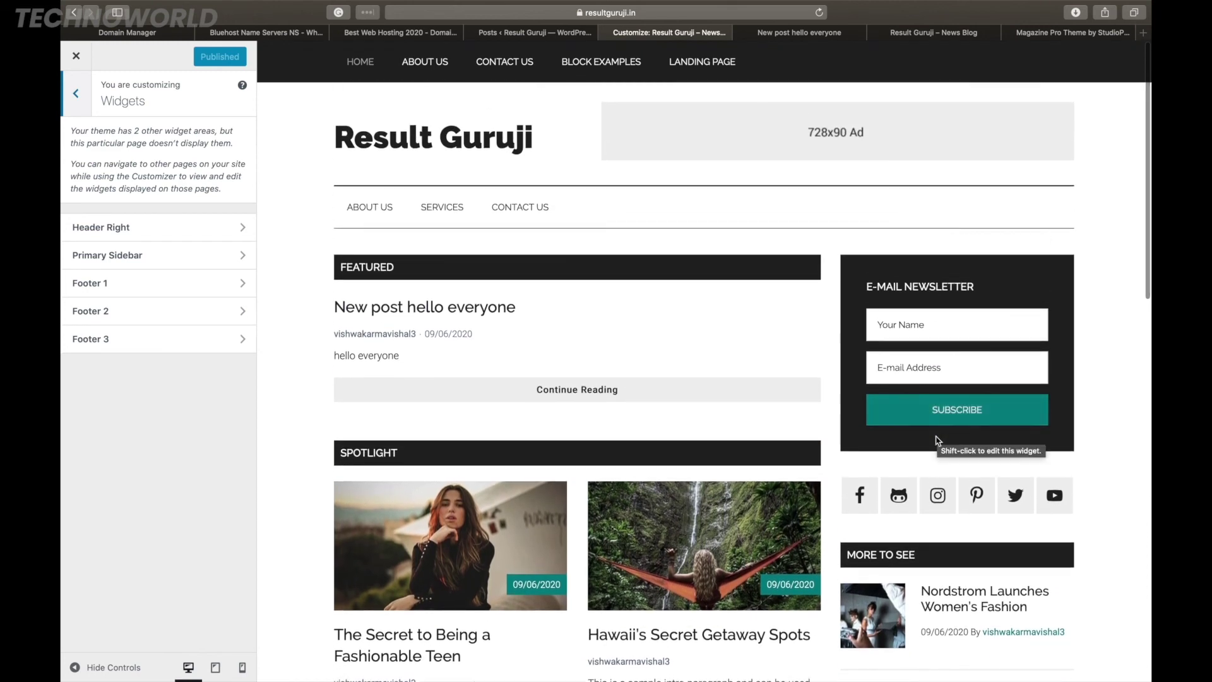
scroll(929, 473, down, 1)
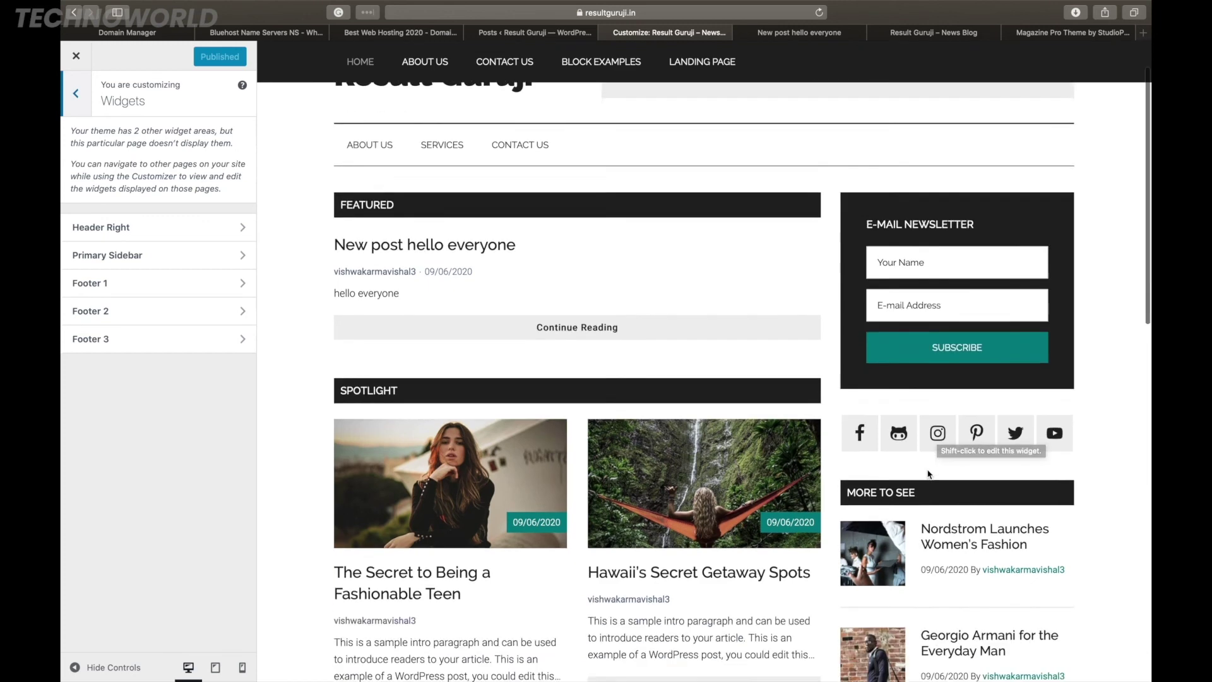
scroll(985, 499, down, 2)
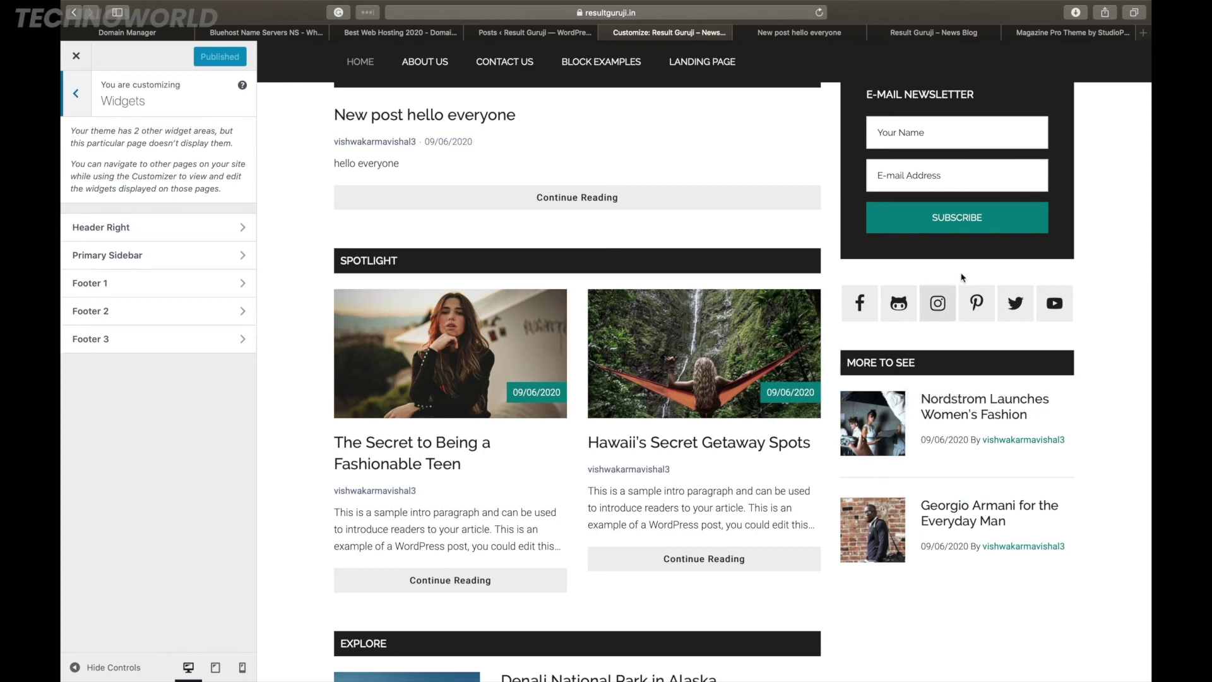
scroll(944, 297, up, 3)
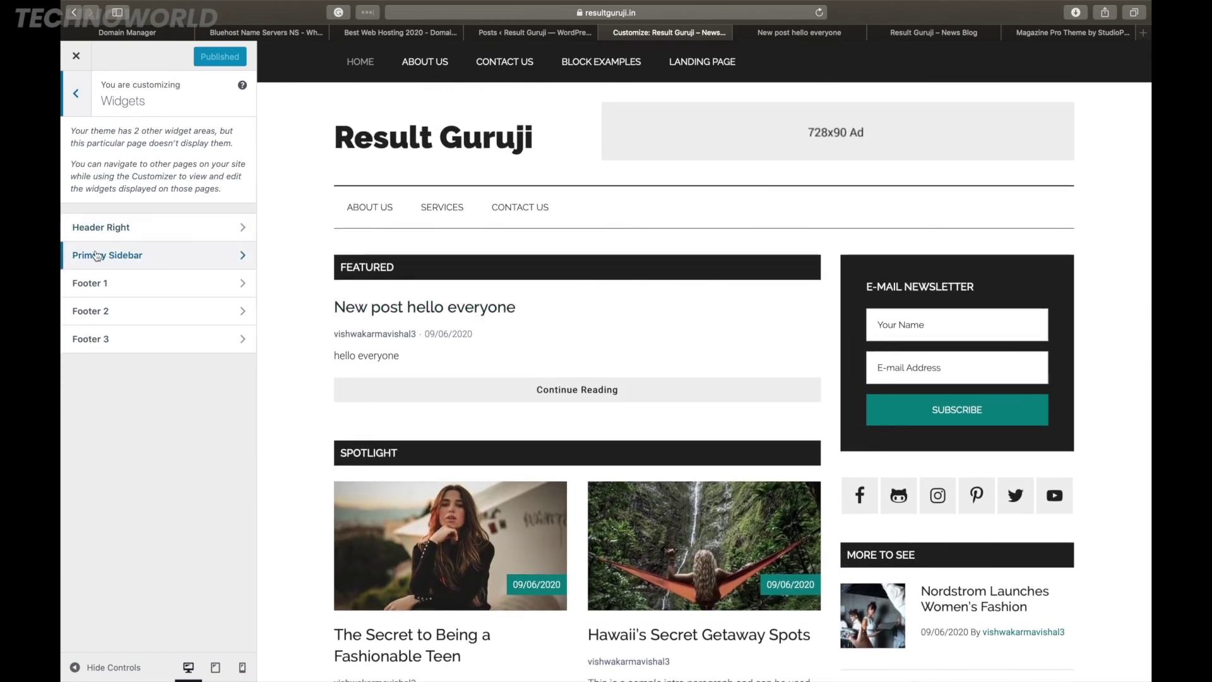
Remove the Simple Social Icons widget from the Primary Sidebar and check the sidebar in the preview.
click(160, 257)
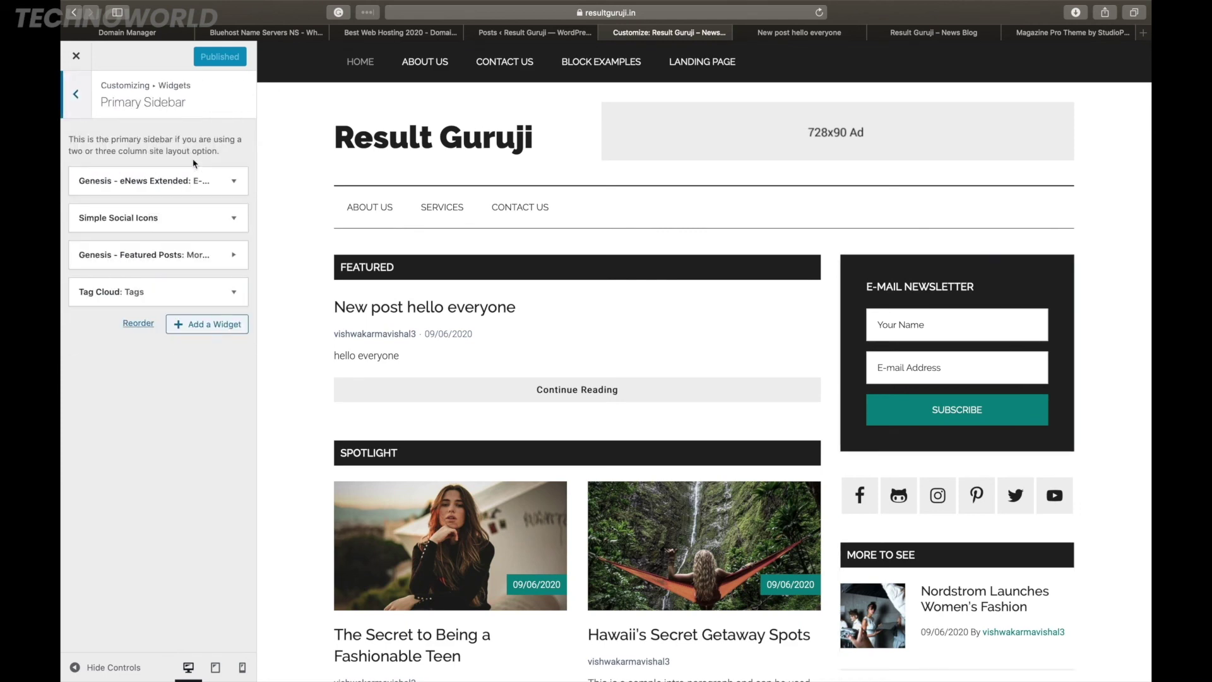
click(234, 217)
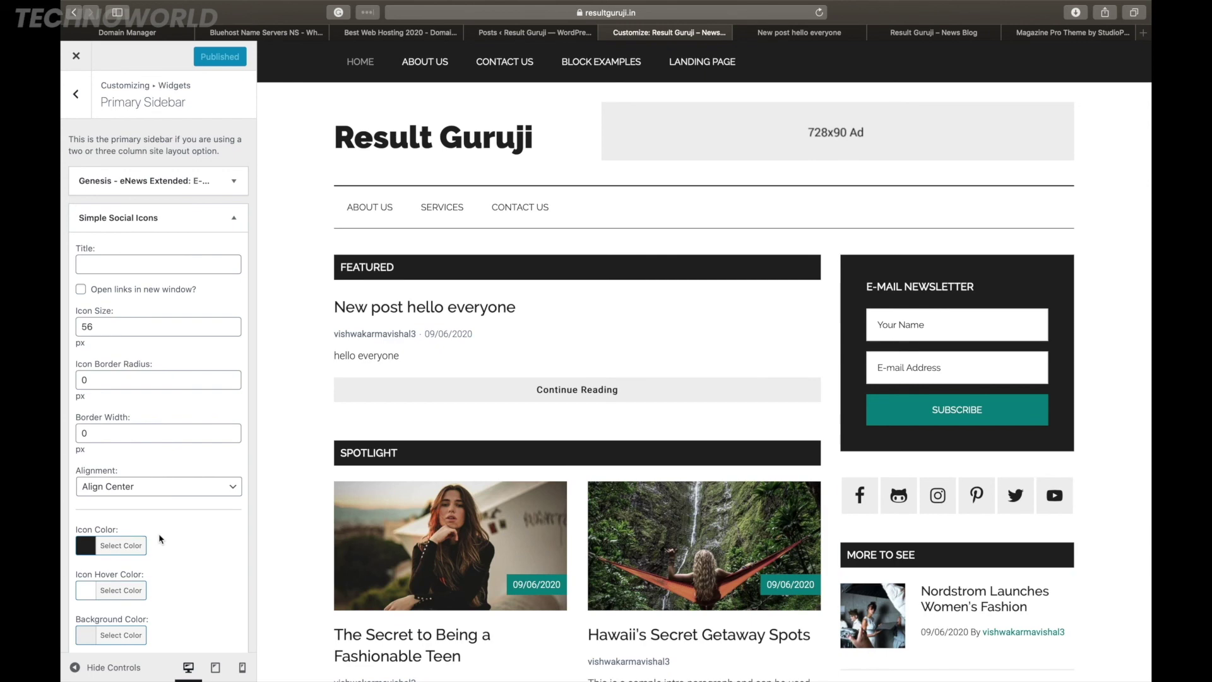
scroll(161, 517, down, 15)
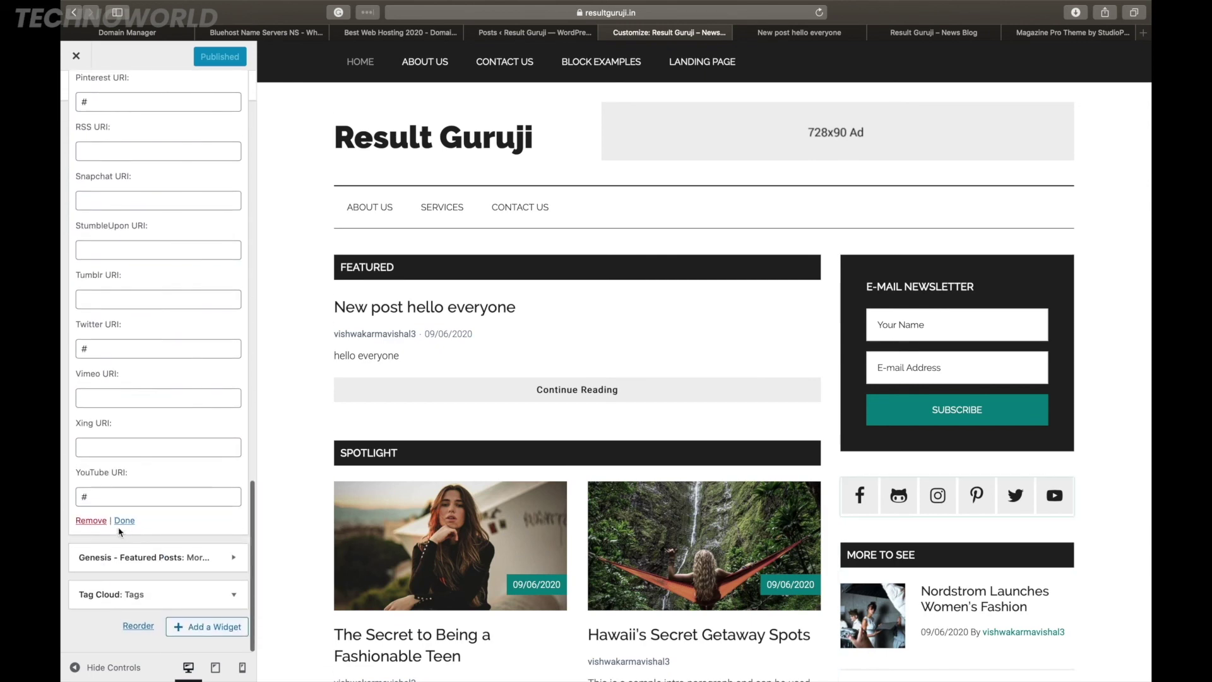
click(95, 524)
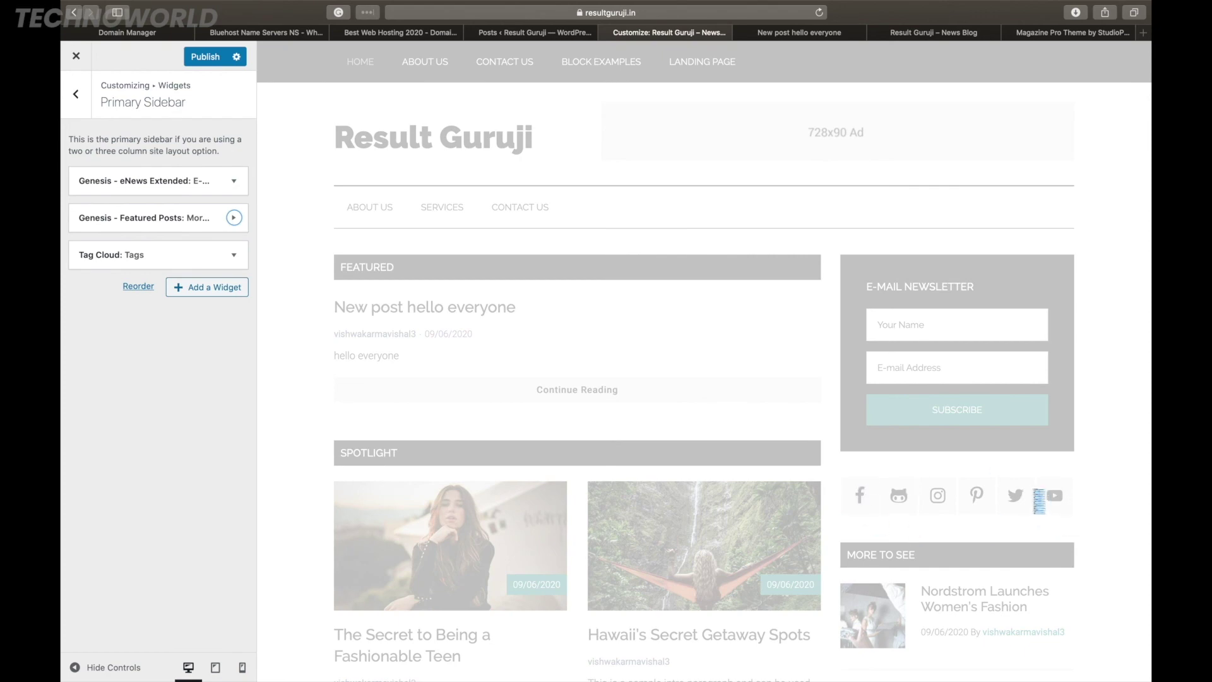
scroll(919, 528, down, 5)
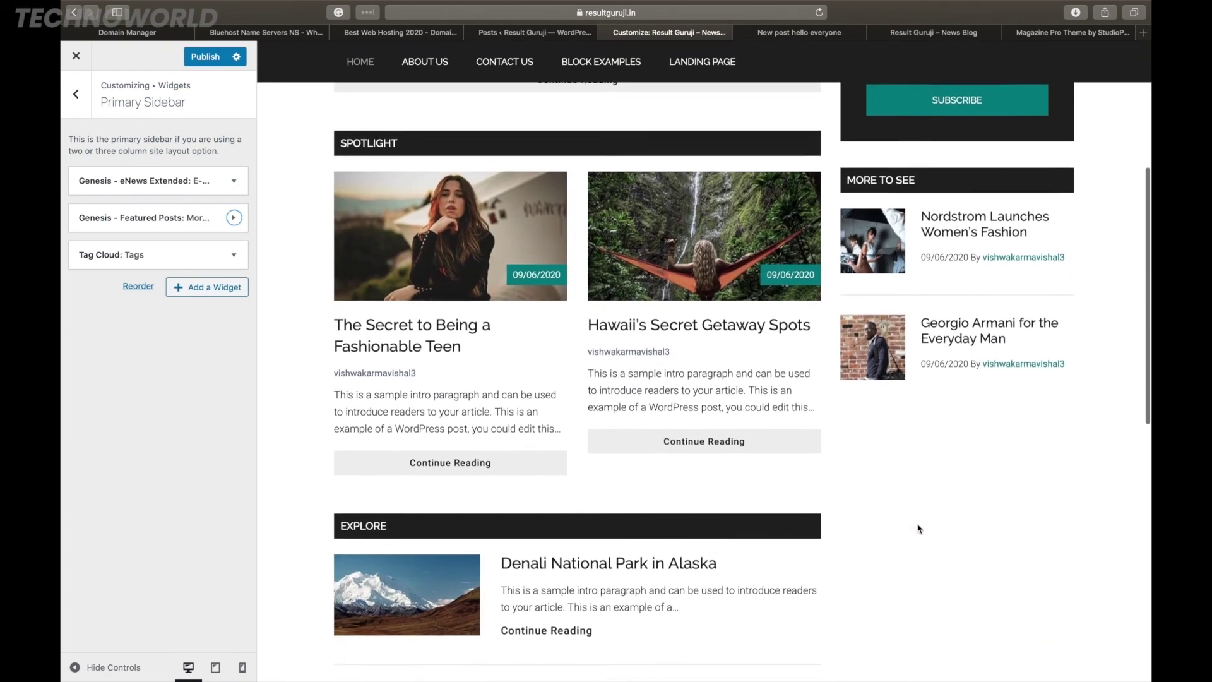
scroll(919, 527, up, 5)
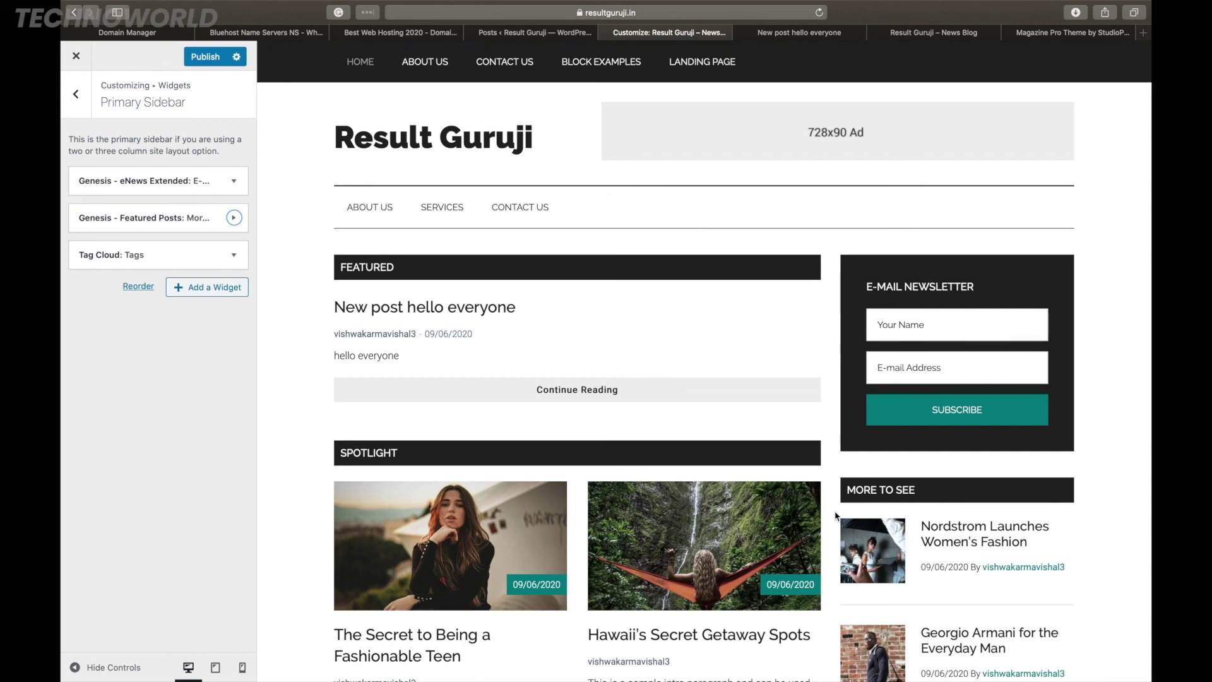
Add a Search widget to the Primary Sidebar and move it above the Genesis - eNews Extended widget.
click(215, 290)
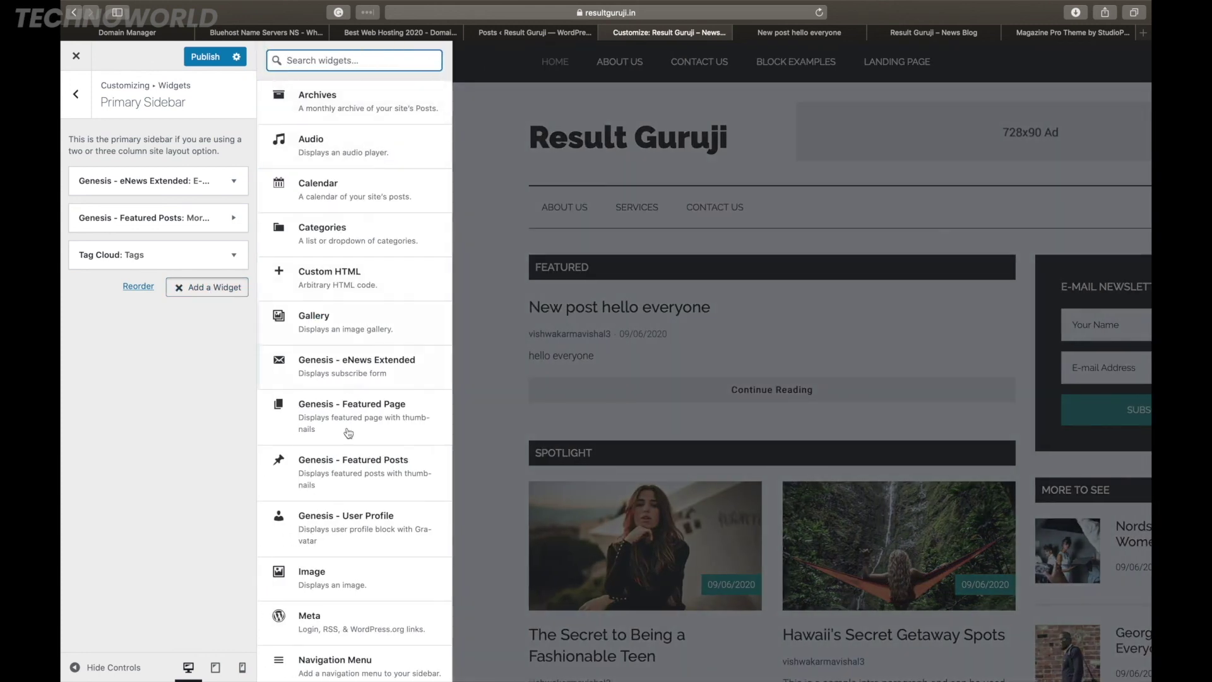
scroll(350, 588, down, 3)
scroll(341, 593, down, 5)
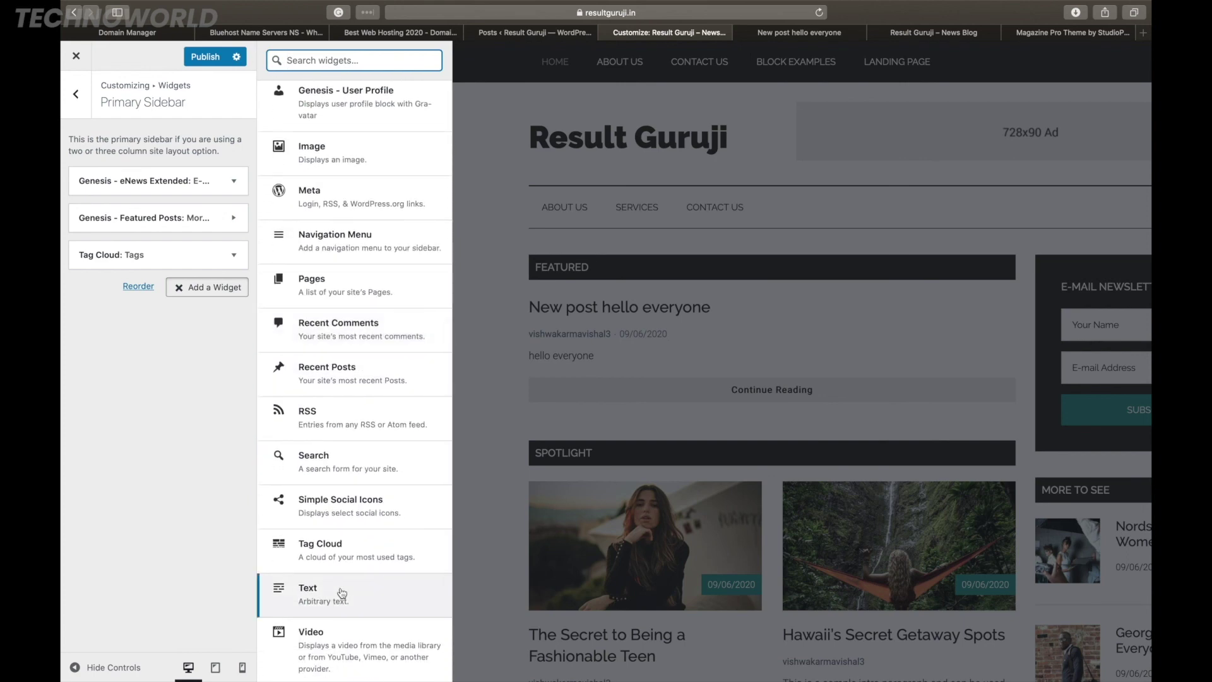
click(371, 470)
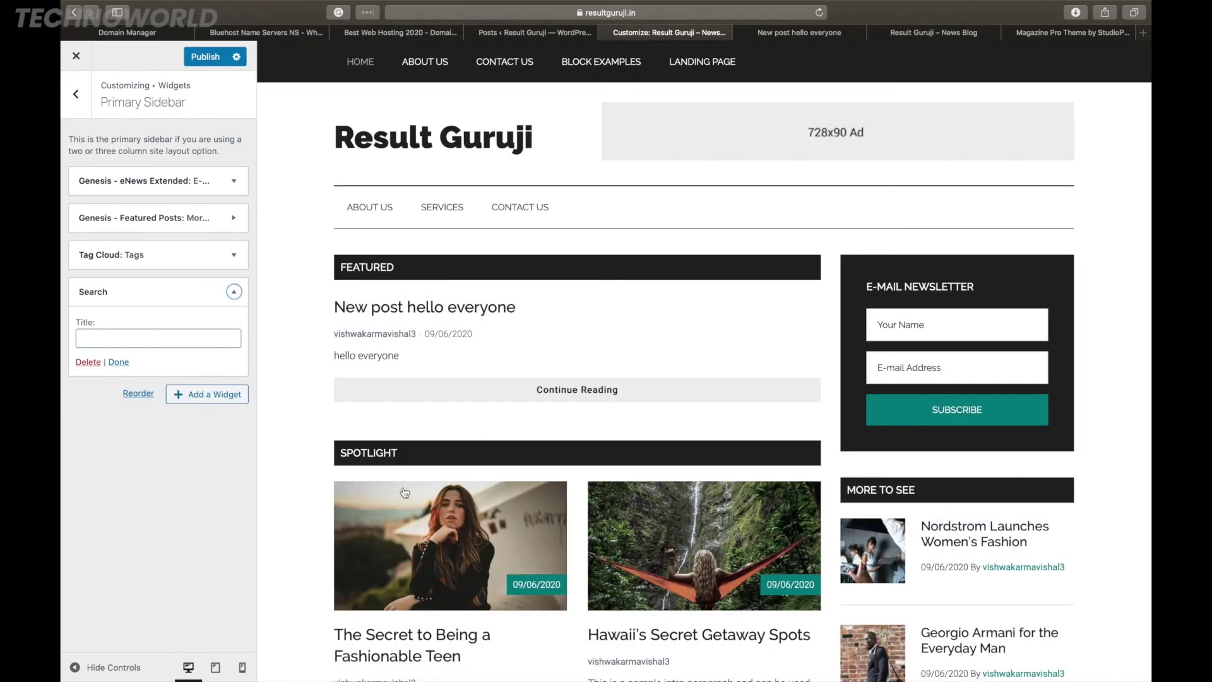
drag(123, 302, 132, 179)
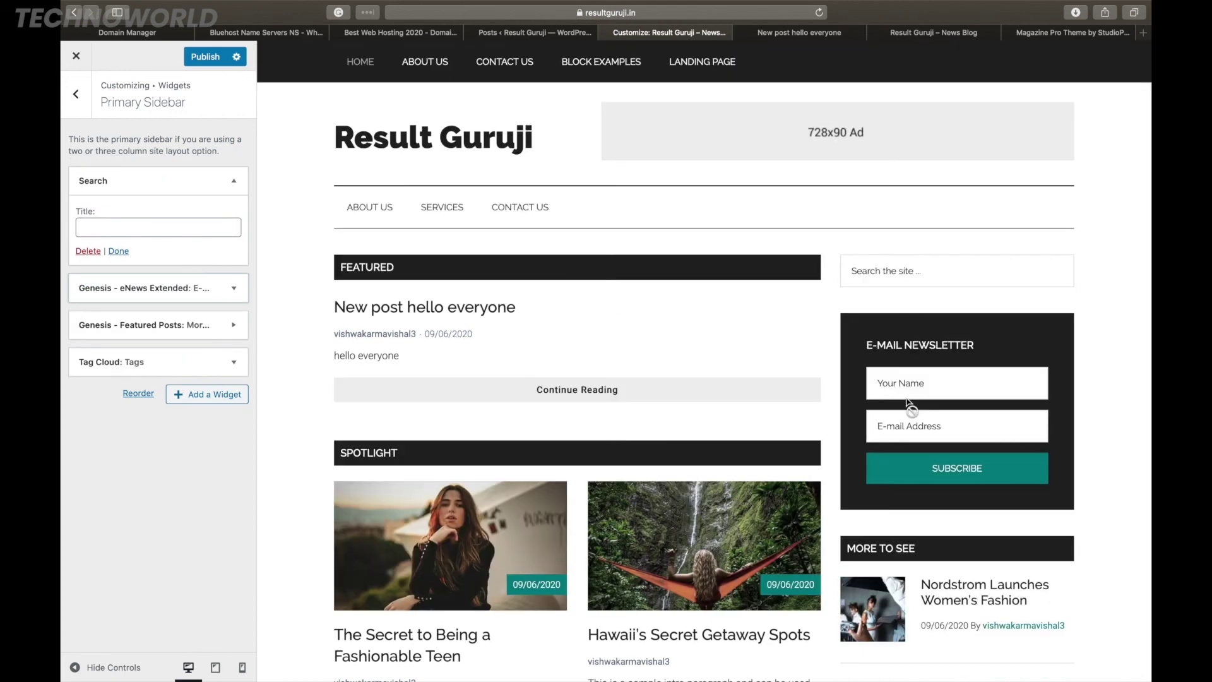
click(884, 270)
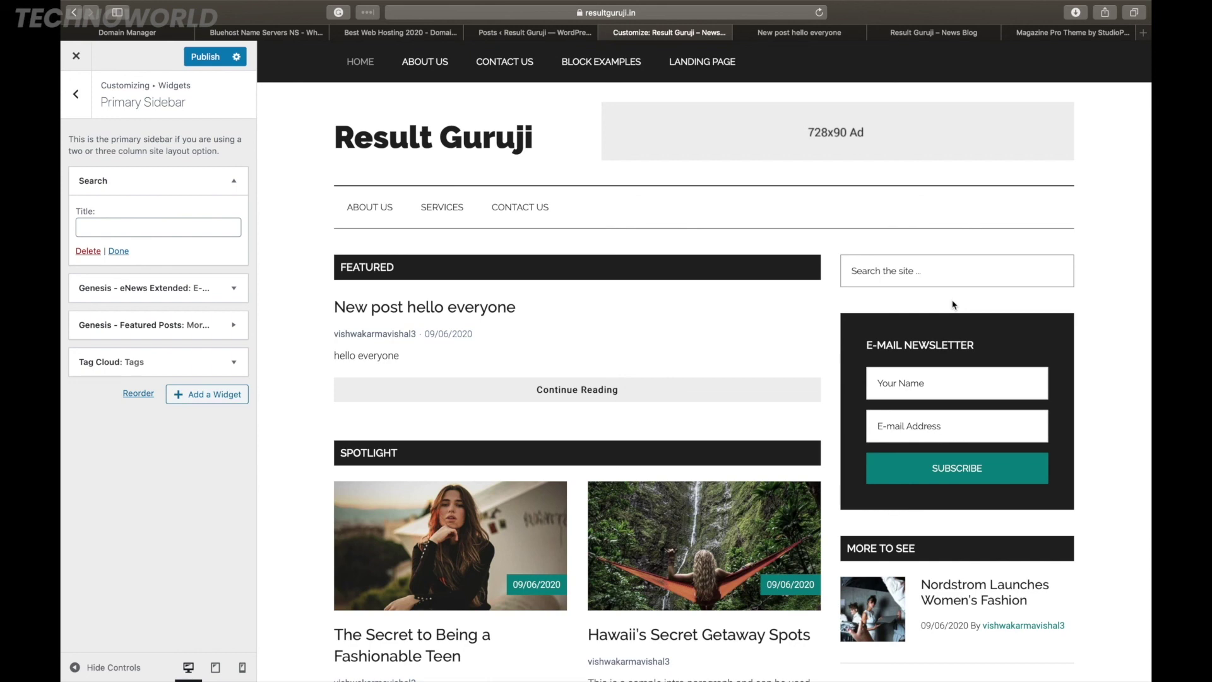
Look through the other available widgets and publish the Primary Sidebar changes.
click(216, 401)
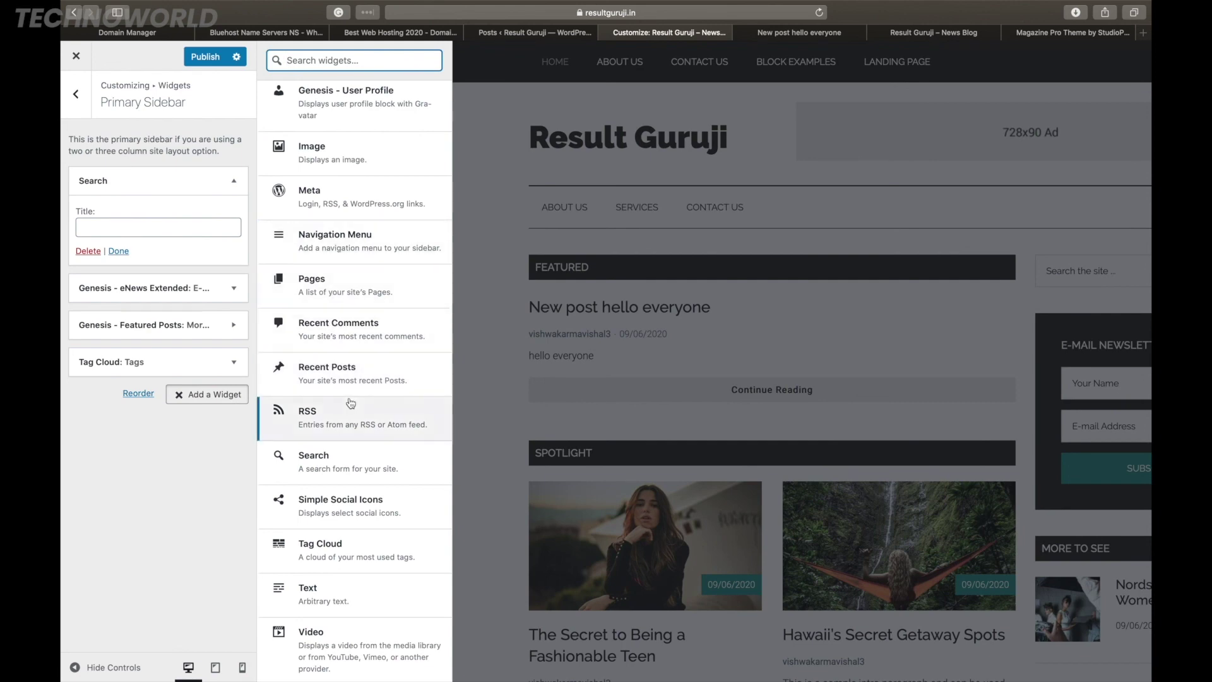
scroll(354, 161, up, 7)
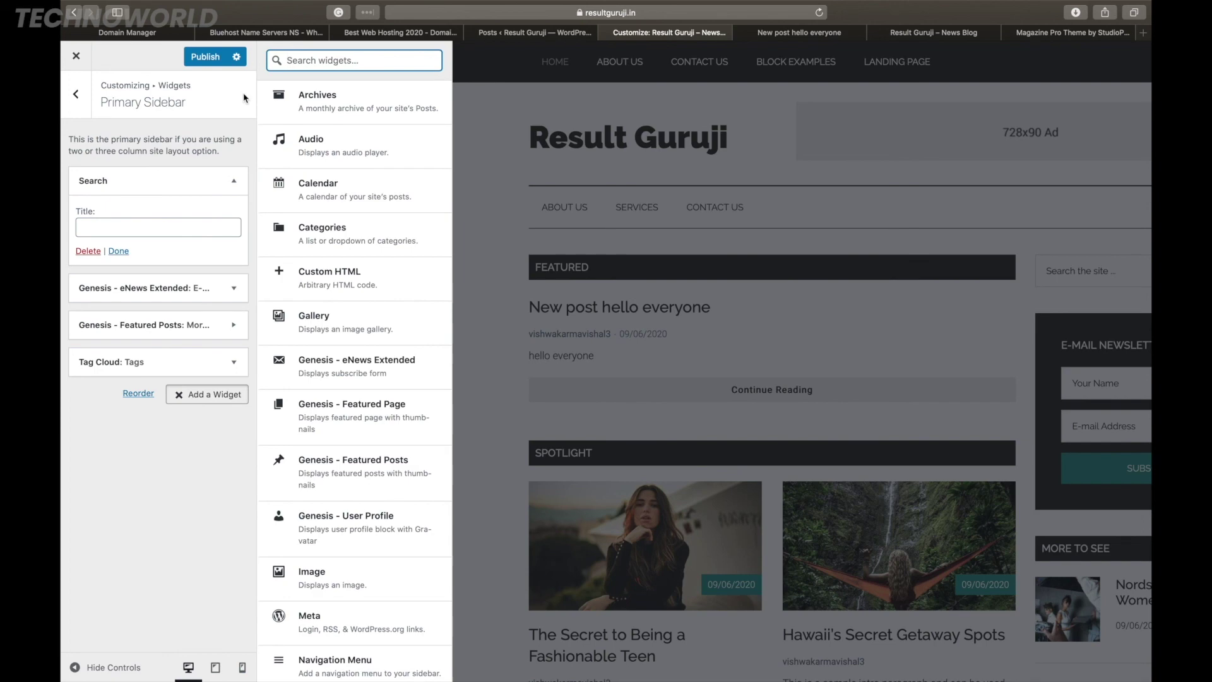
click(214, 58)
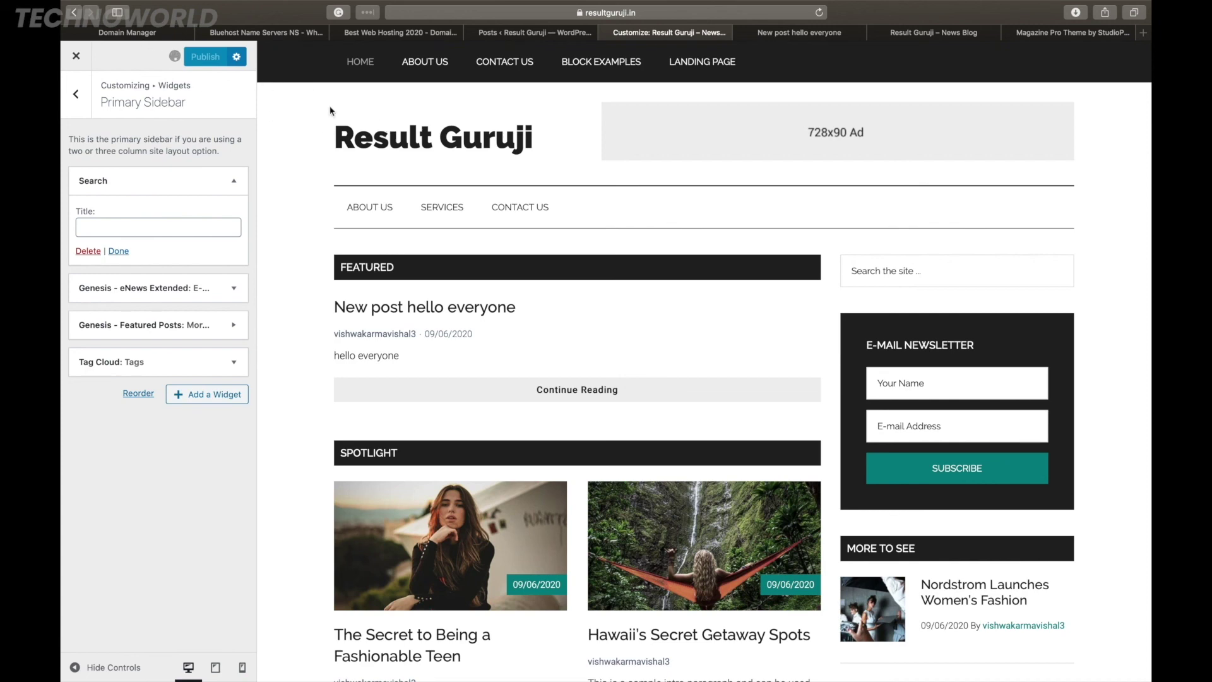
Return to the main customizer sections and open Theme SEO Settings.
click(77, 98)
click(77, 99)
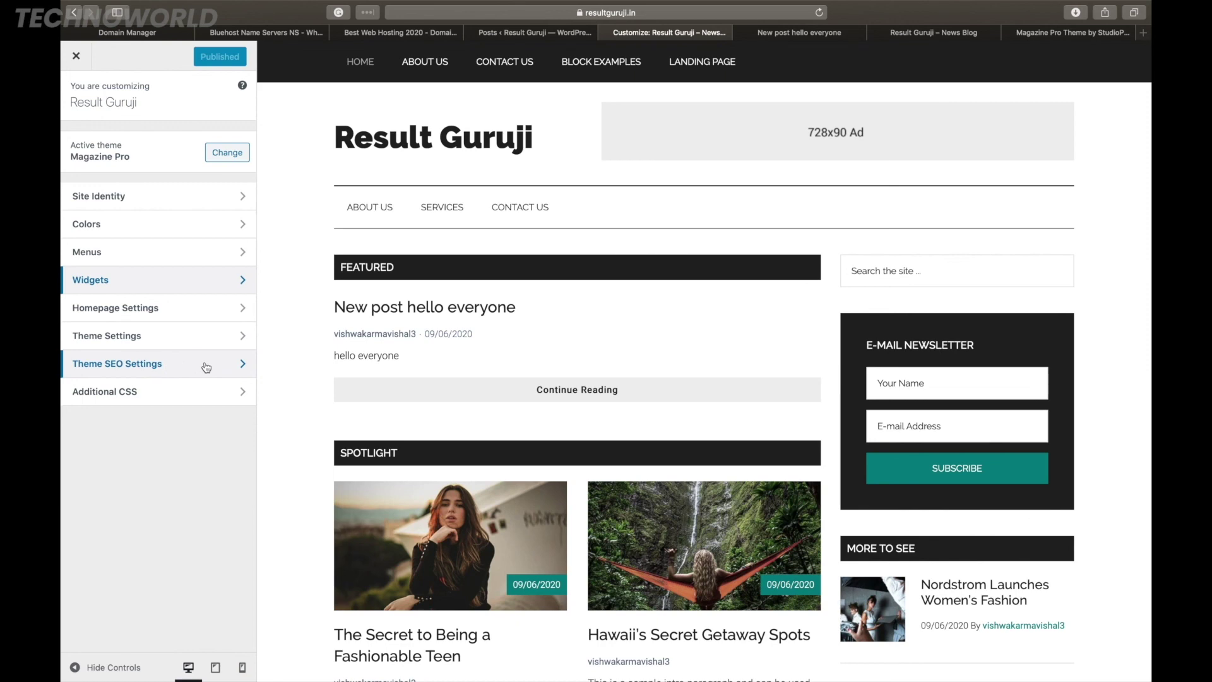
click(206, 367)
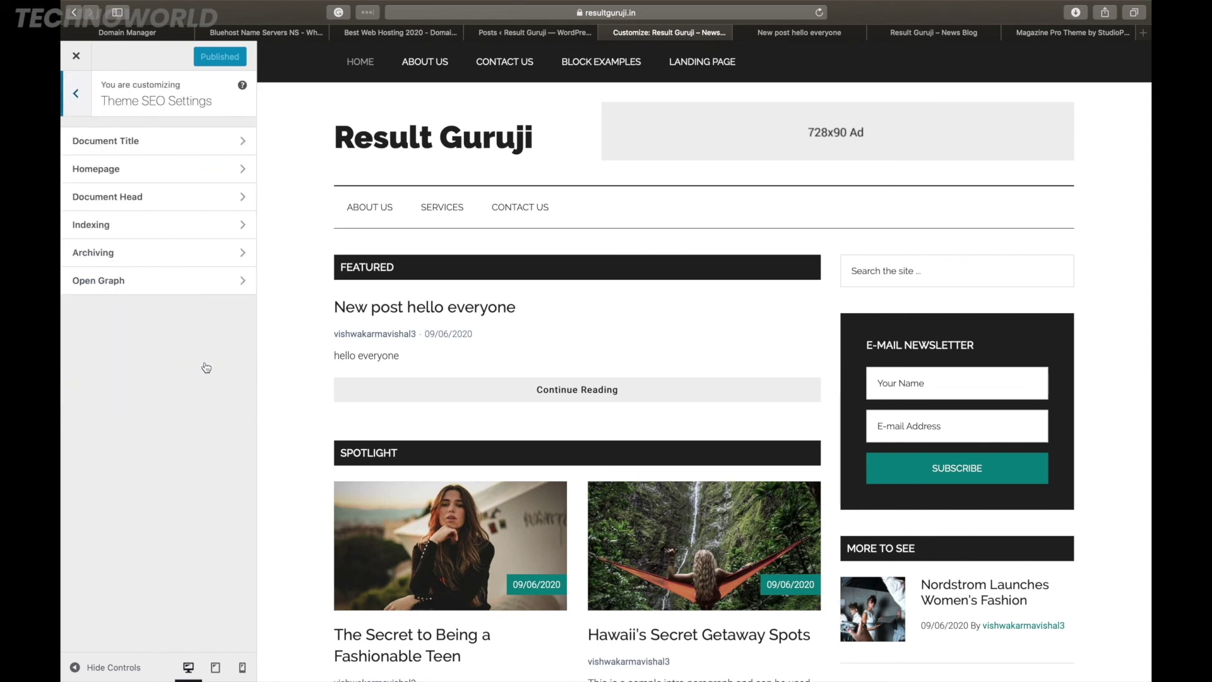
Leave Theme SEO Settings, change the theme's Link Color to red #dd3333 in the Colors settings and publish it.
click(73, 97)
click(215, 227)
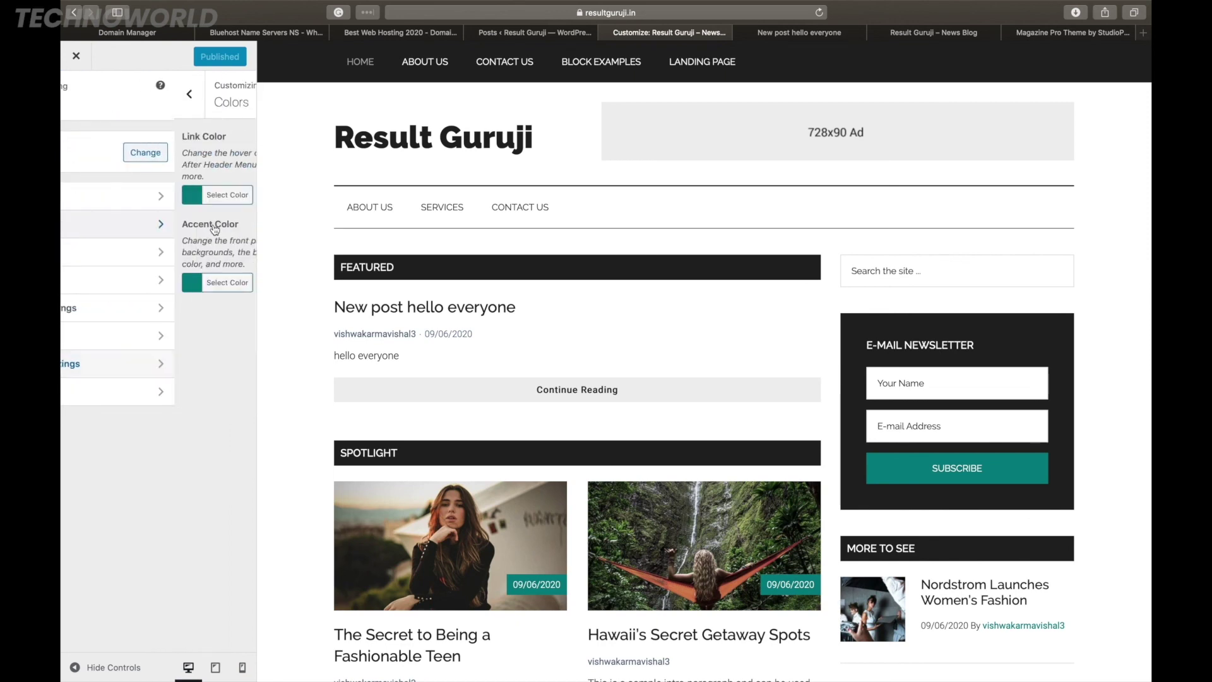
scroll(565, 392, down, 4)
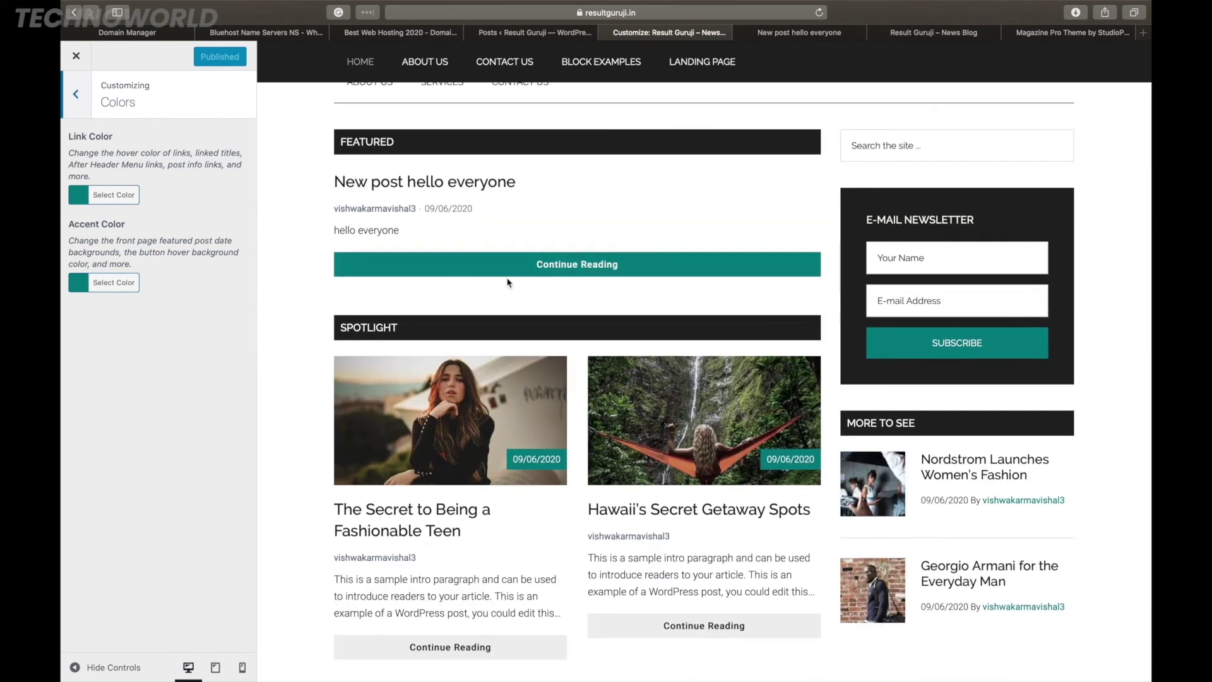
click(125, 196)
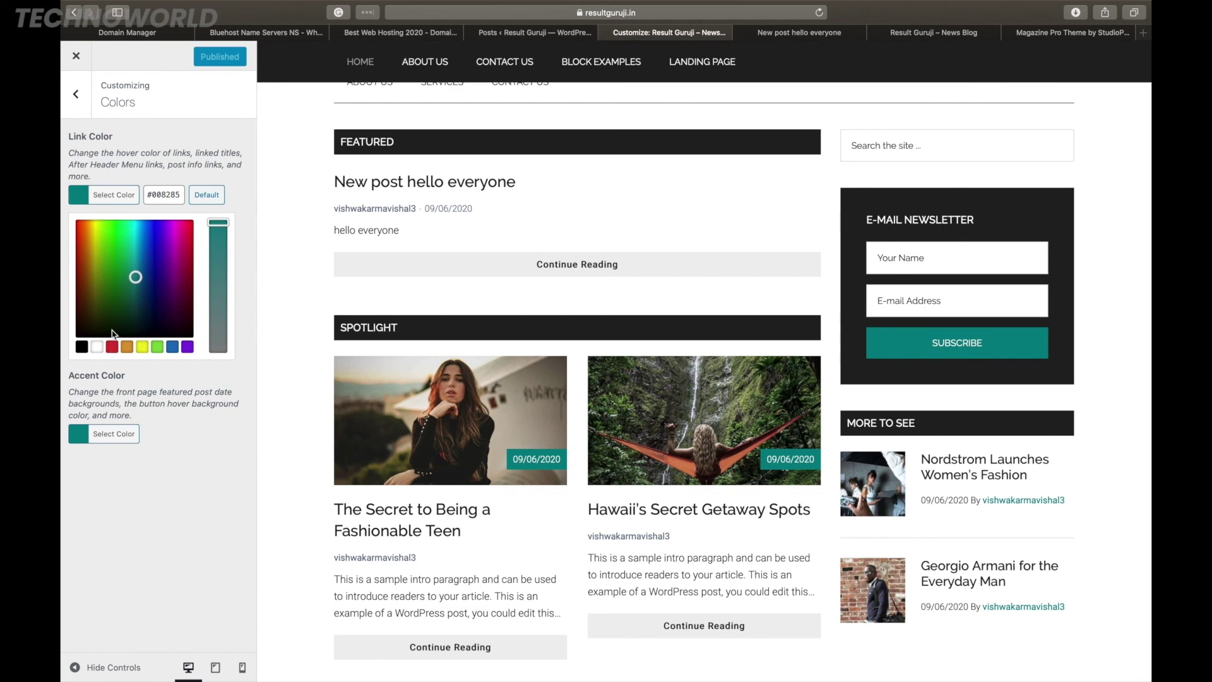
click(111, 349)
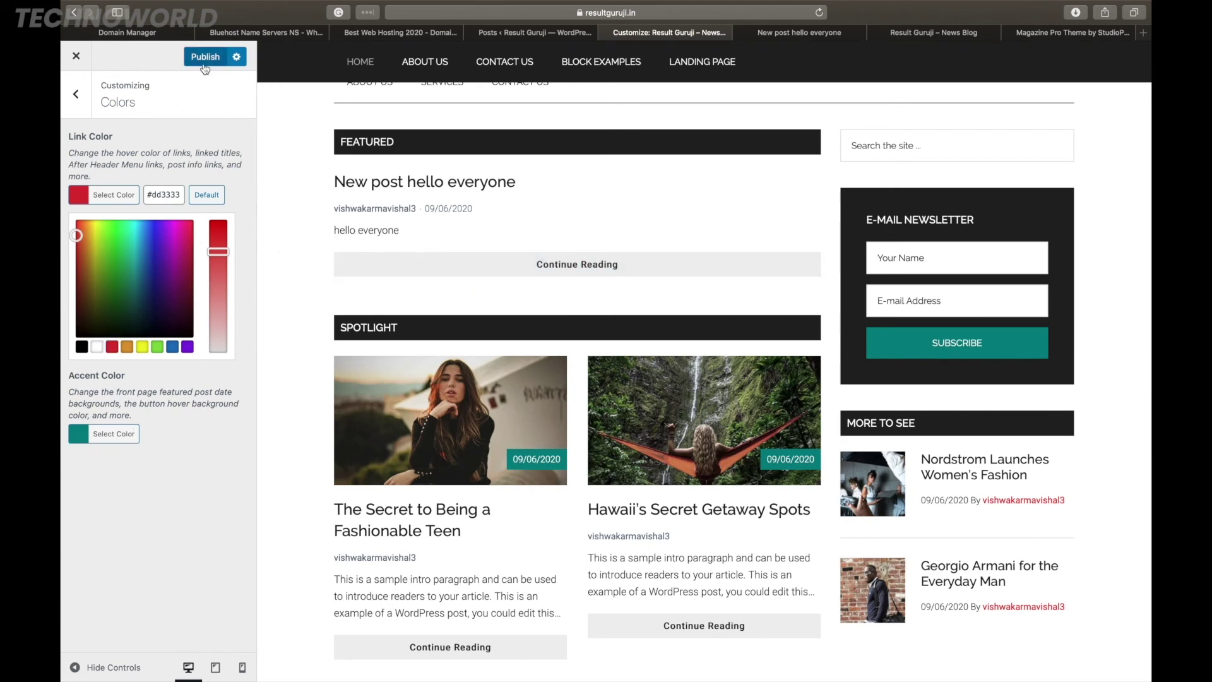
click(390, 145)
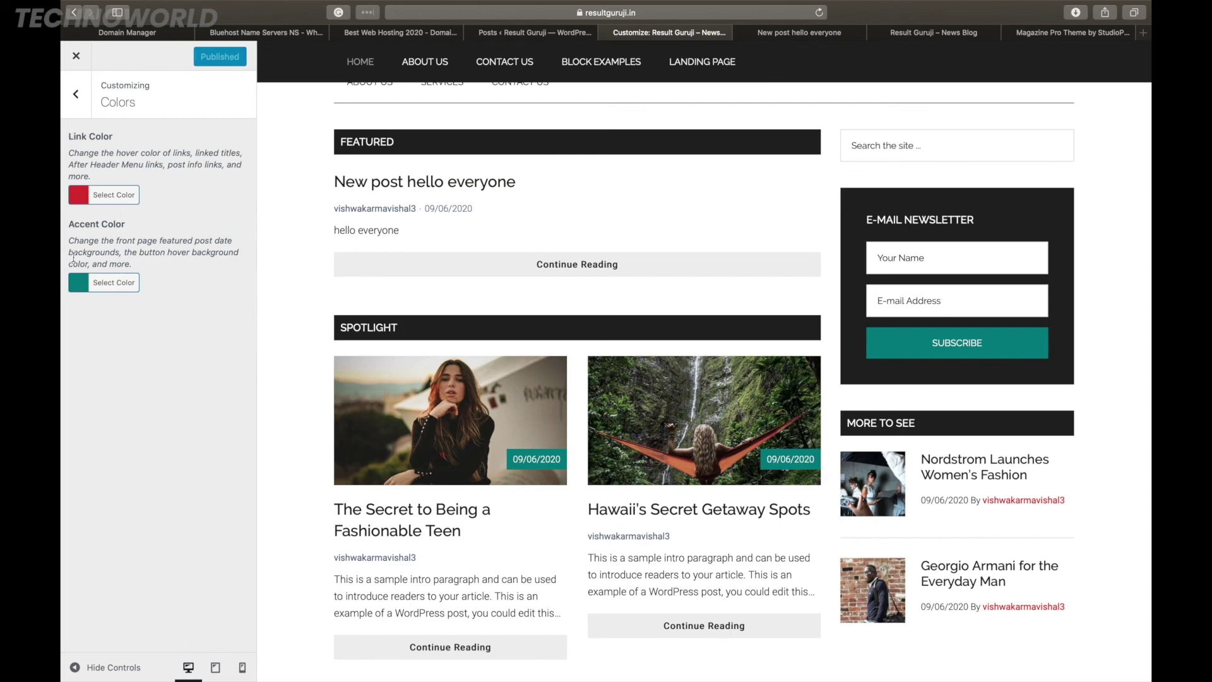
Set the Accent Color to red #dd3333, publish the change and check the homepage preview.
click(120, 285)
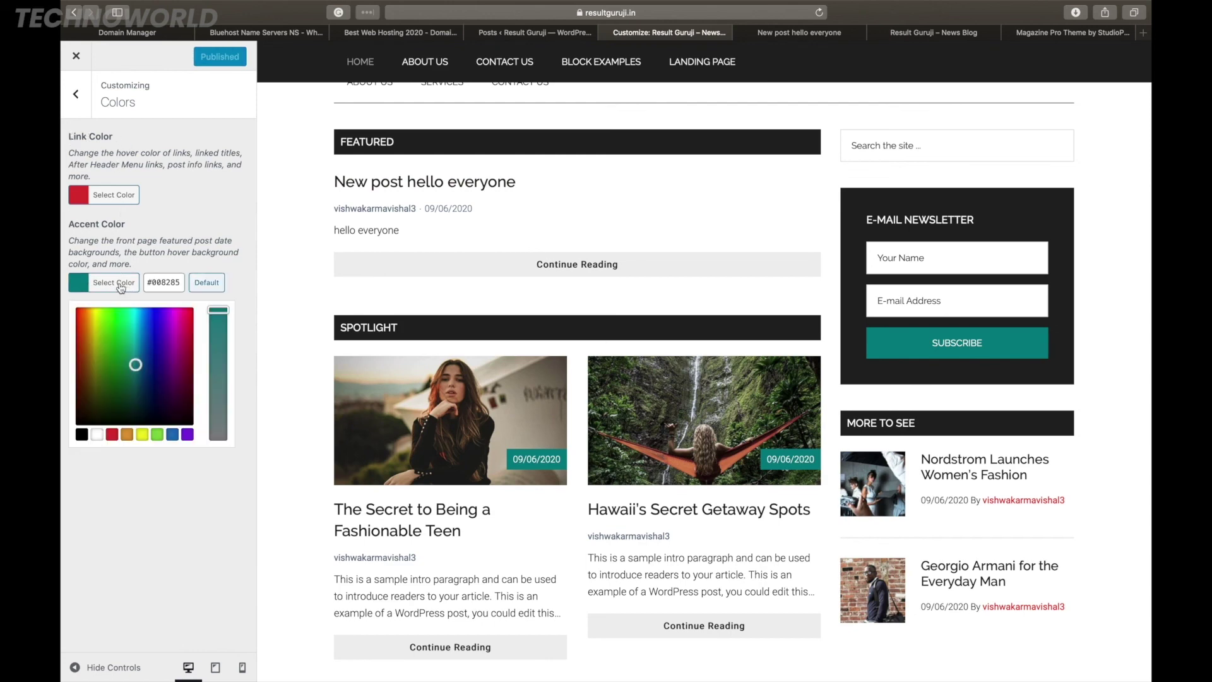
click(112, 434)
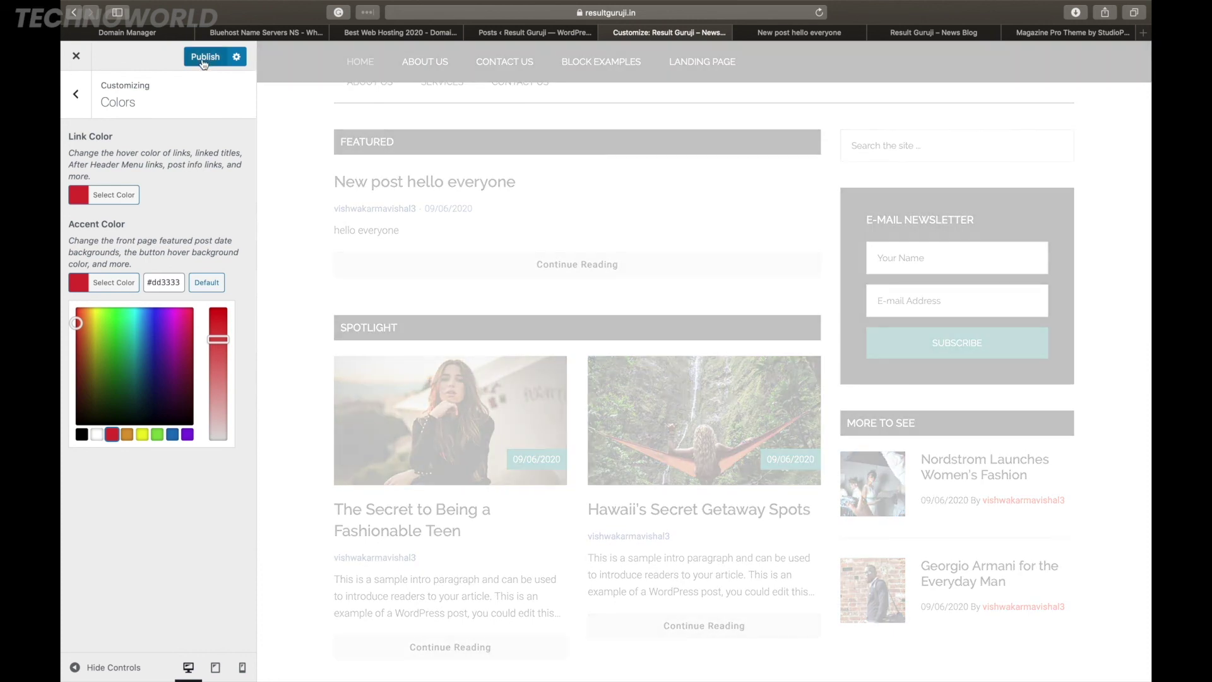
click(204, 58)
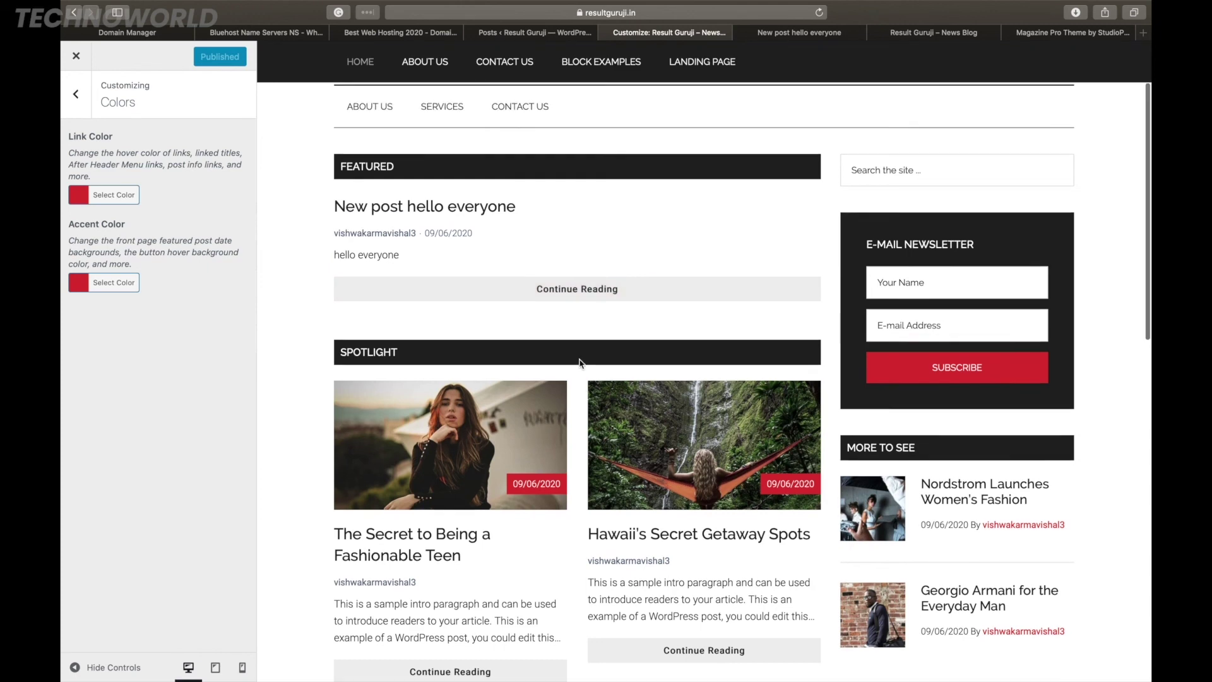
scroll(577, 360, down, 10)
scroll(554, 530, down, 3)
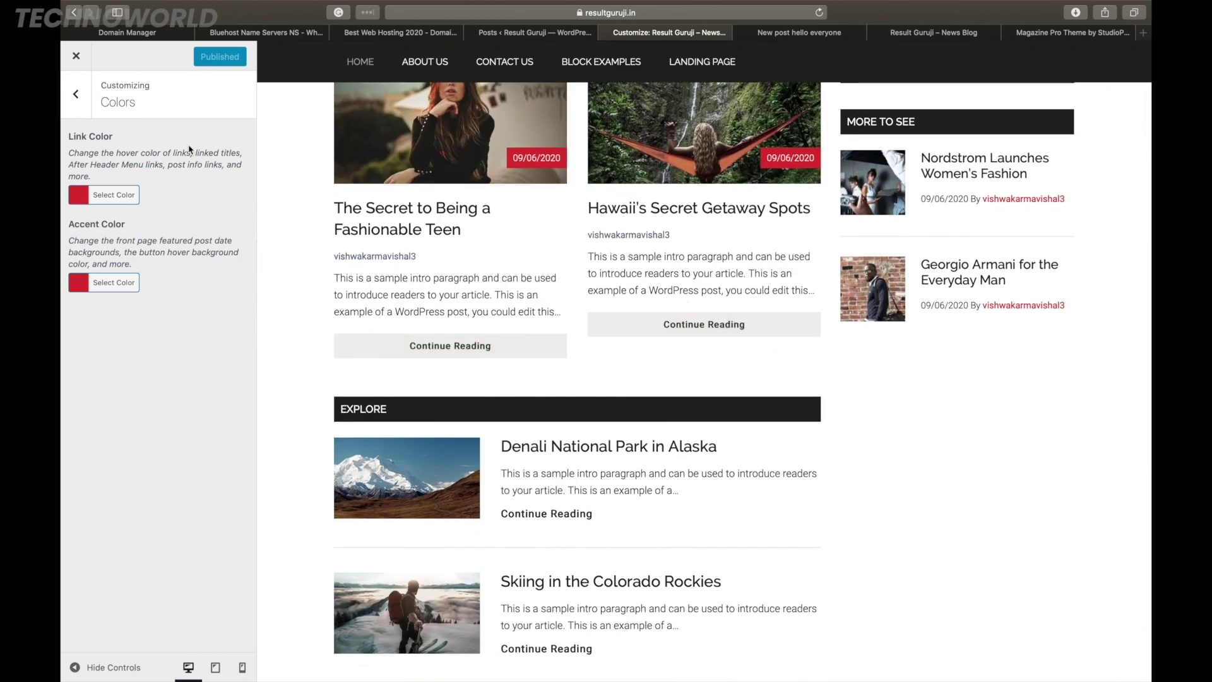
View the Site Identity settings, return to the main customizer sections and close the customizer.
click(76, 94)
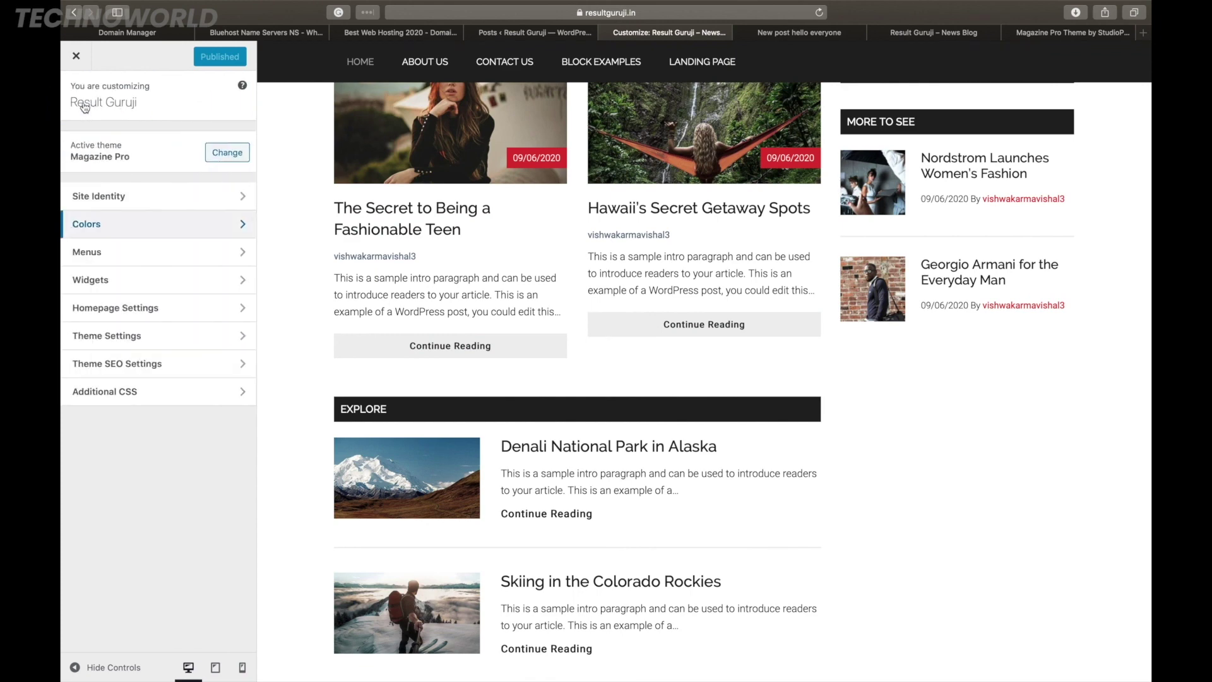
click(228, 209)
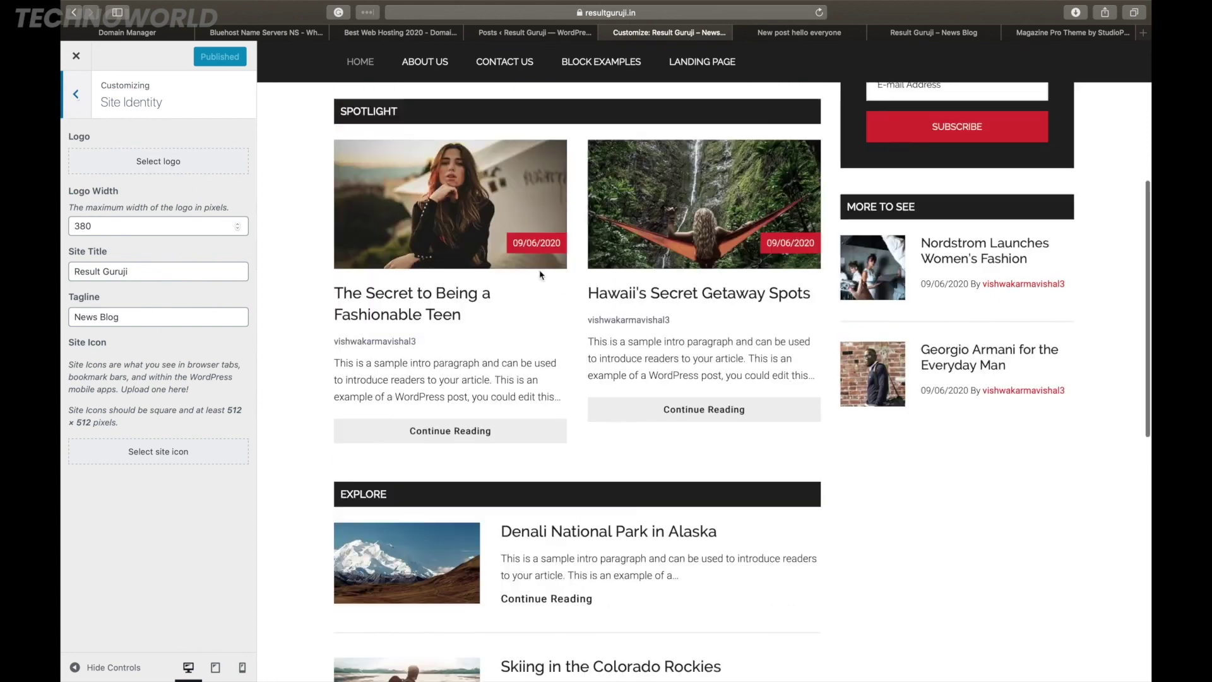
scroll(542, 275, up, 7)
key(Escape)
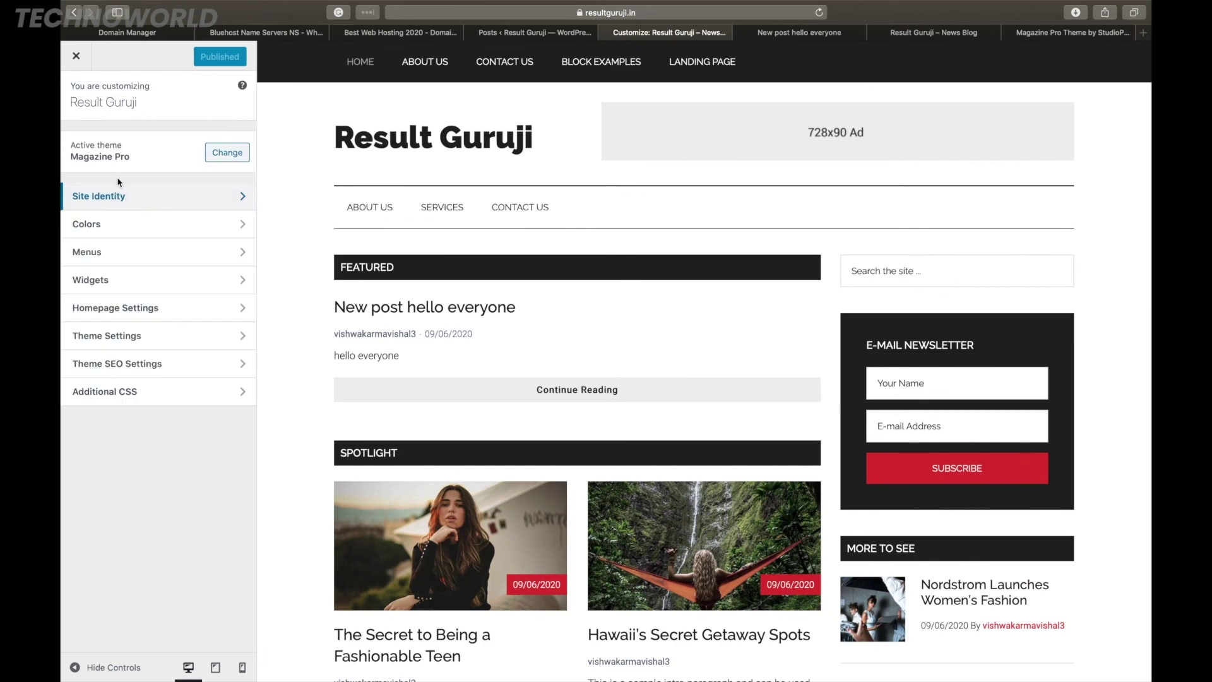
click(74, 59)
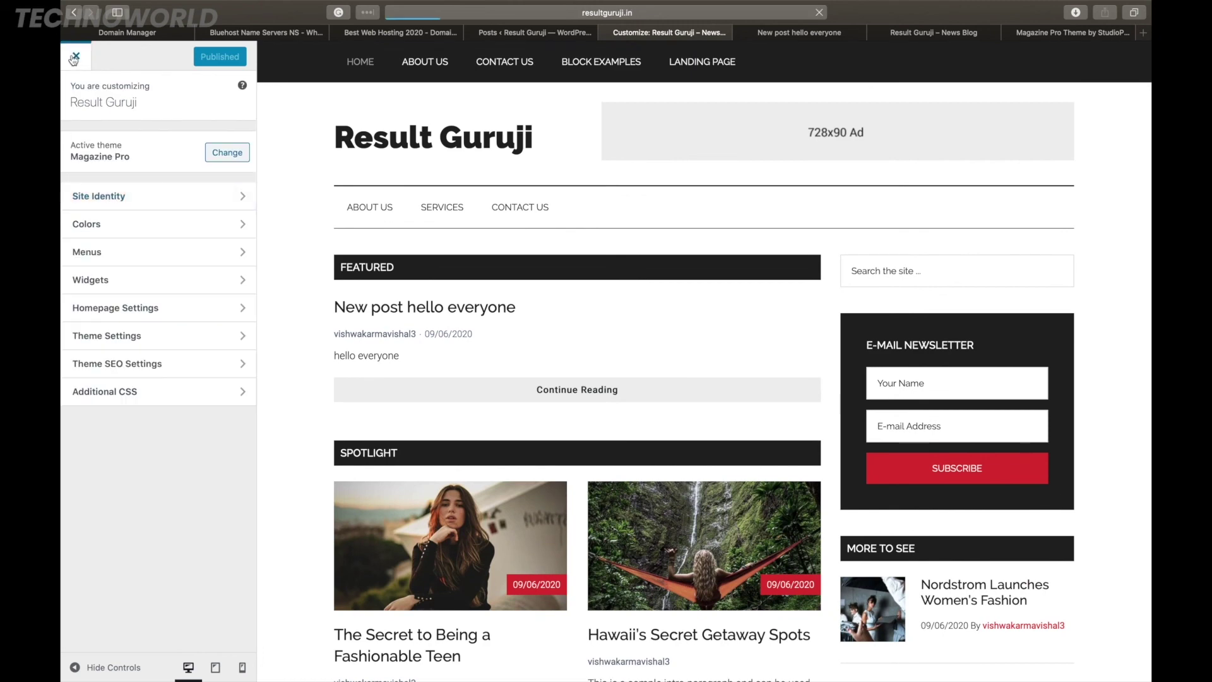